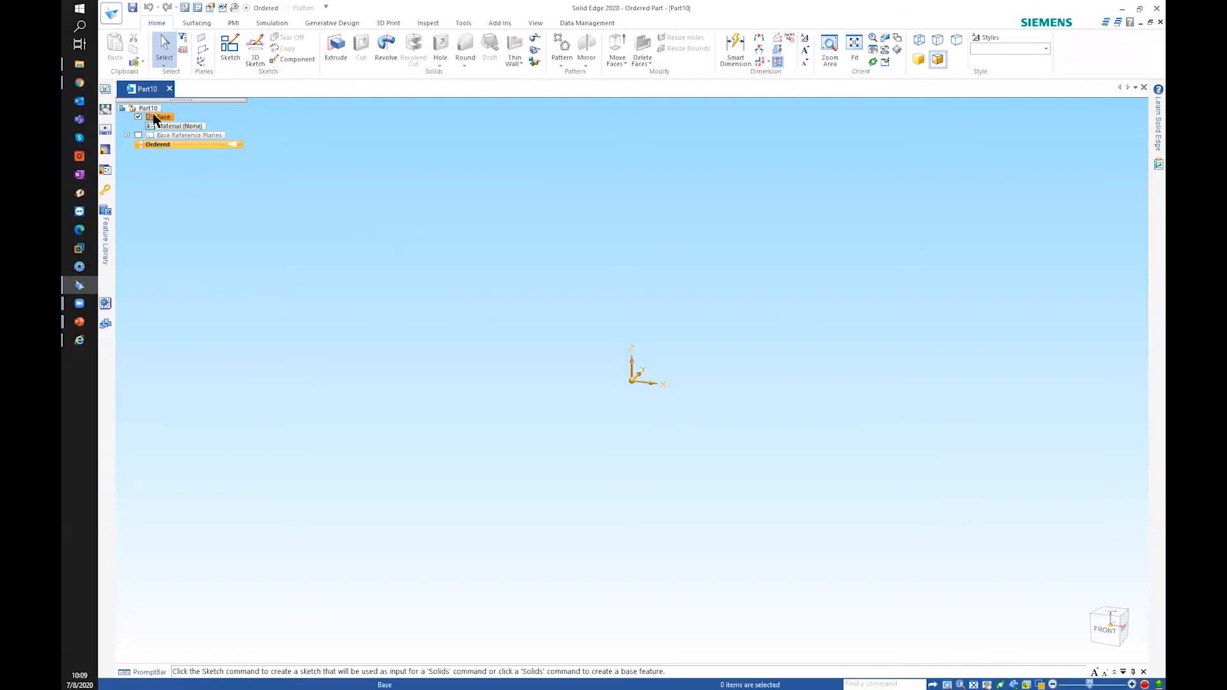
# Show the base reference planes in the part and examine them from several directions
pyautogui.click(139, 136)
pyautogui.moveTo(461, 279)
pyautogui.mouseDown(button='middle')
pyautogui.moveTo(411, 276)
pyautogui.moveTo(400, 301)
pyautogui.moveTo(470, 287)
pyautogui.mouseUp(button='middle')
pyautogui.moveTo(507, 332); pyautogui.dragTo(480, 326, button='middle')
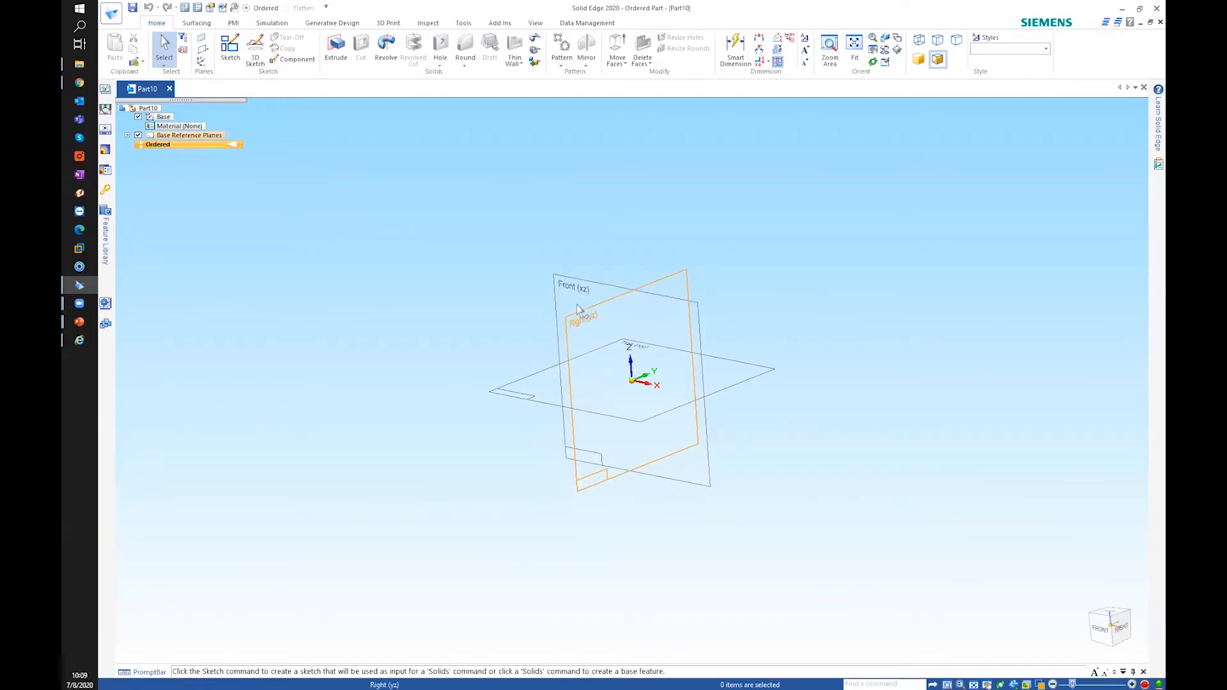
pyautogui.moveTo(478, 341); pyautogui.dragTo(577, 393, button='middle')
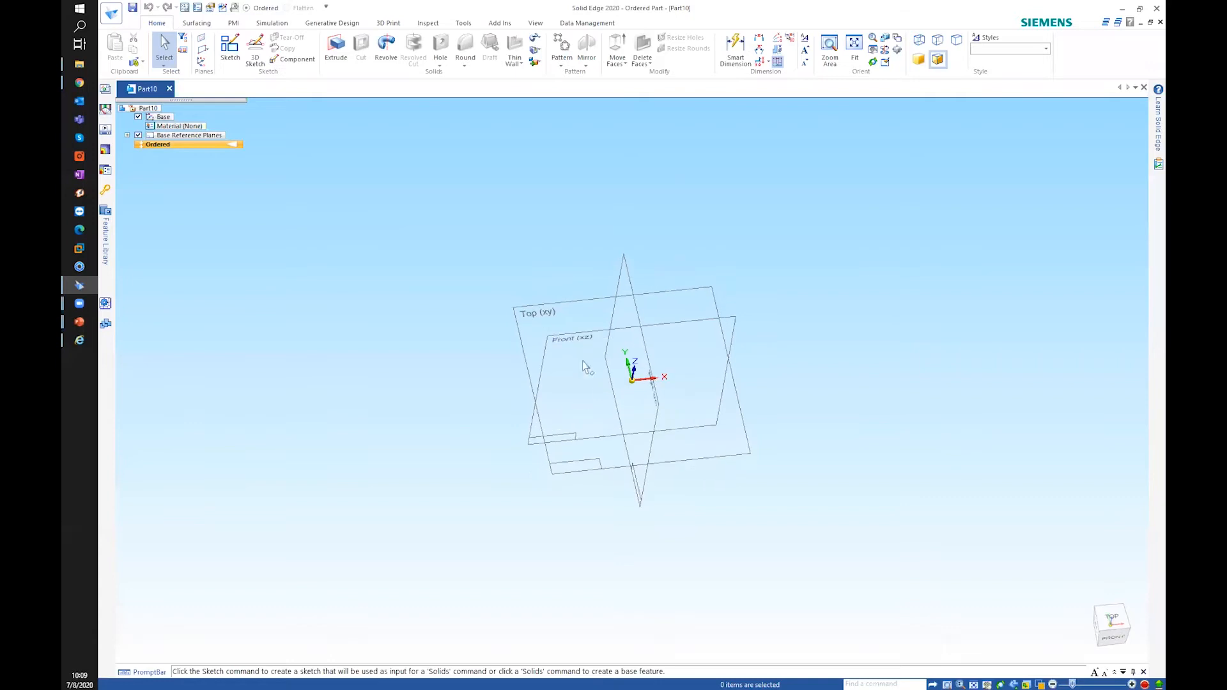
pyautogui.moveTo(548, 309); pyautogui.dragTo(505, 255, button='middle')
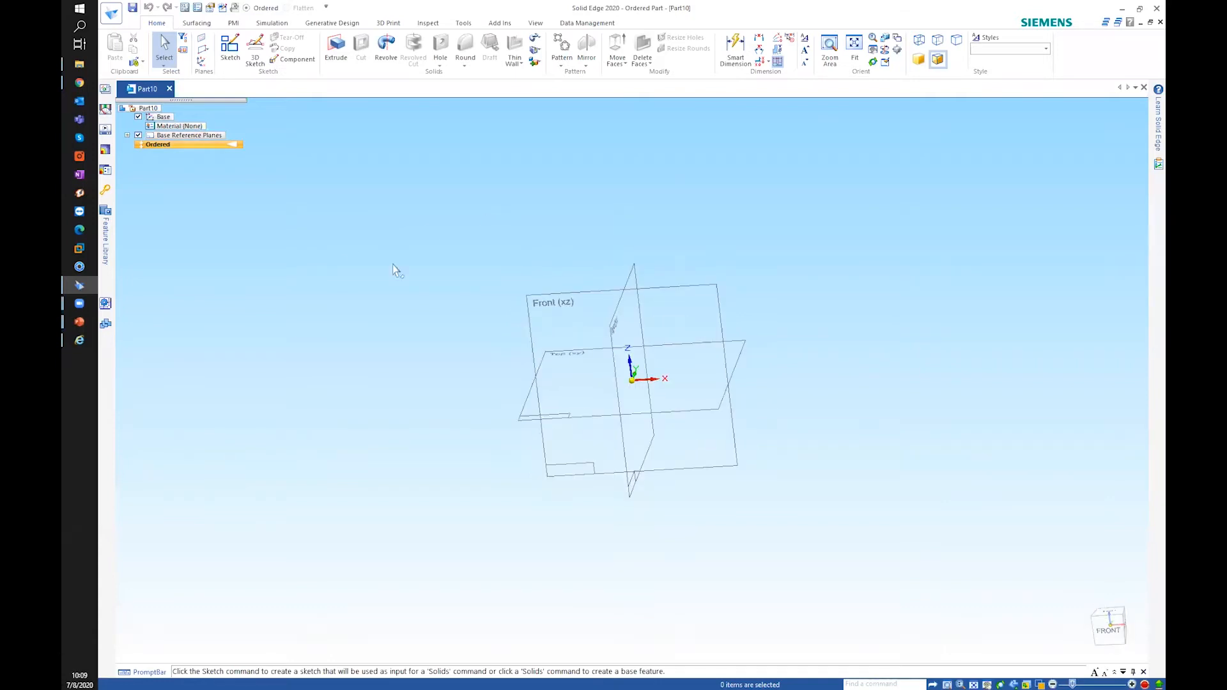
# Expand the base reference planes and hide the Right (yz) and Front (xz) planes
pyautogui.click(128, 136)
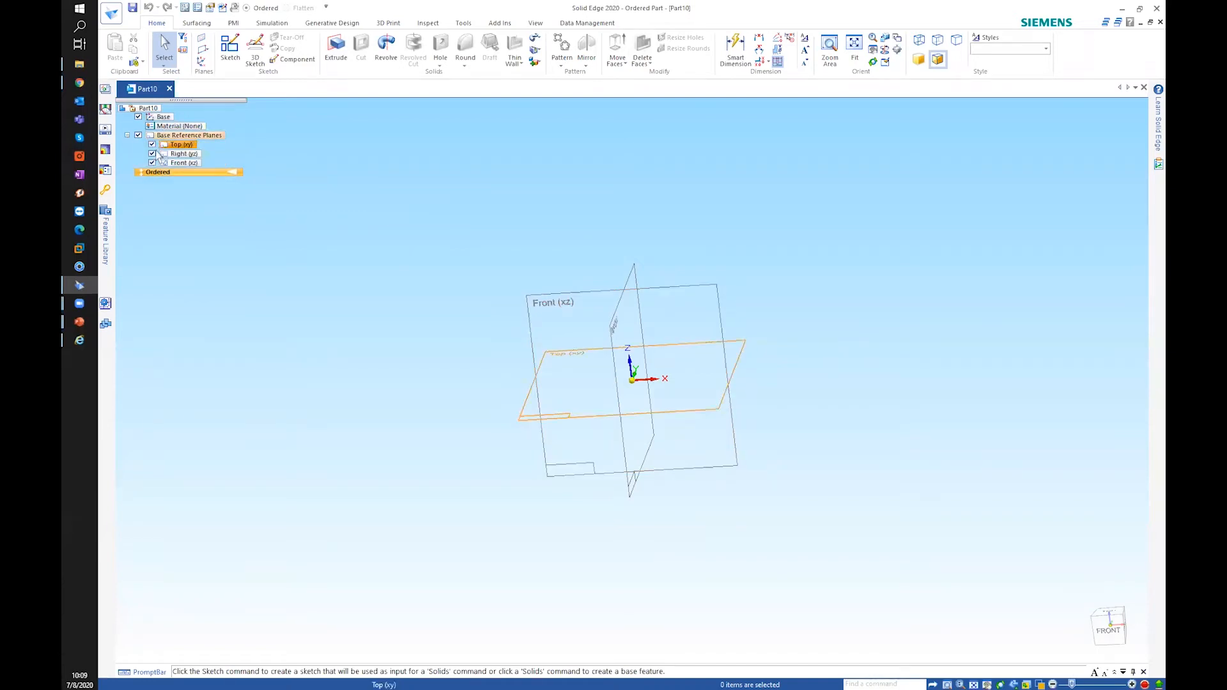
pyautogui.click(152, 154)
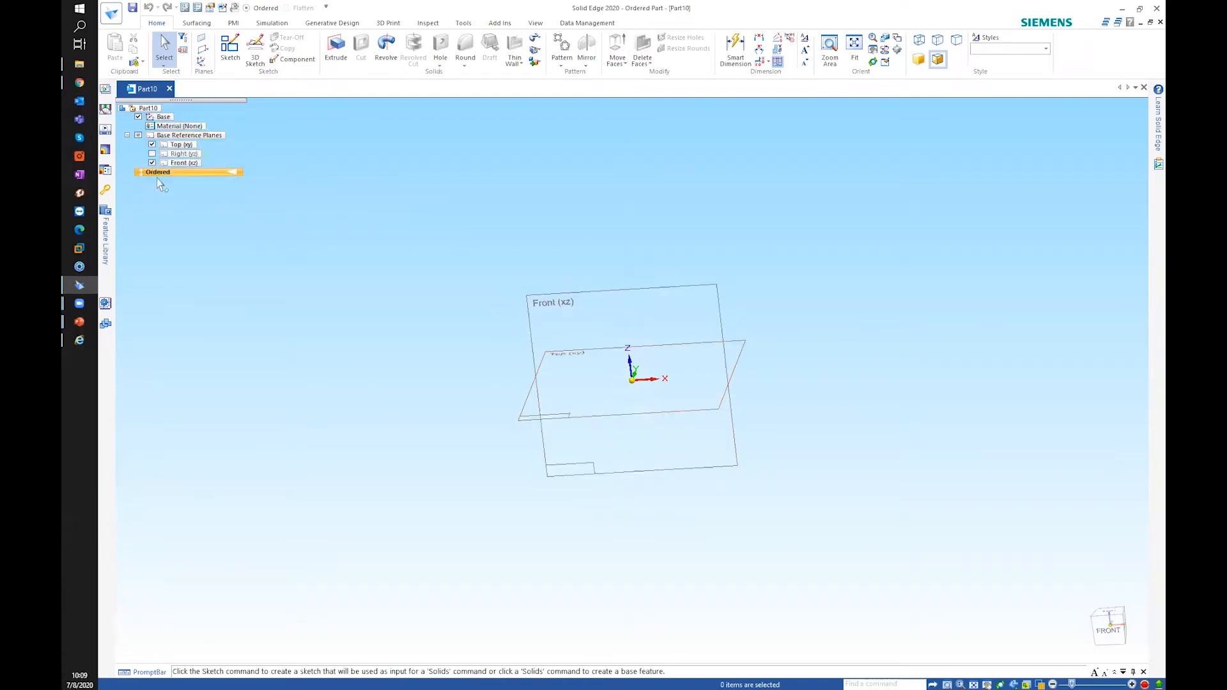
pyautogui.click(152, 163)
pyautogui.moveTo(192, 192); pyautogui.dragTo(234, 202, button='middle')
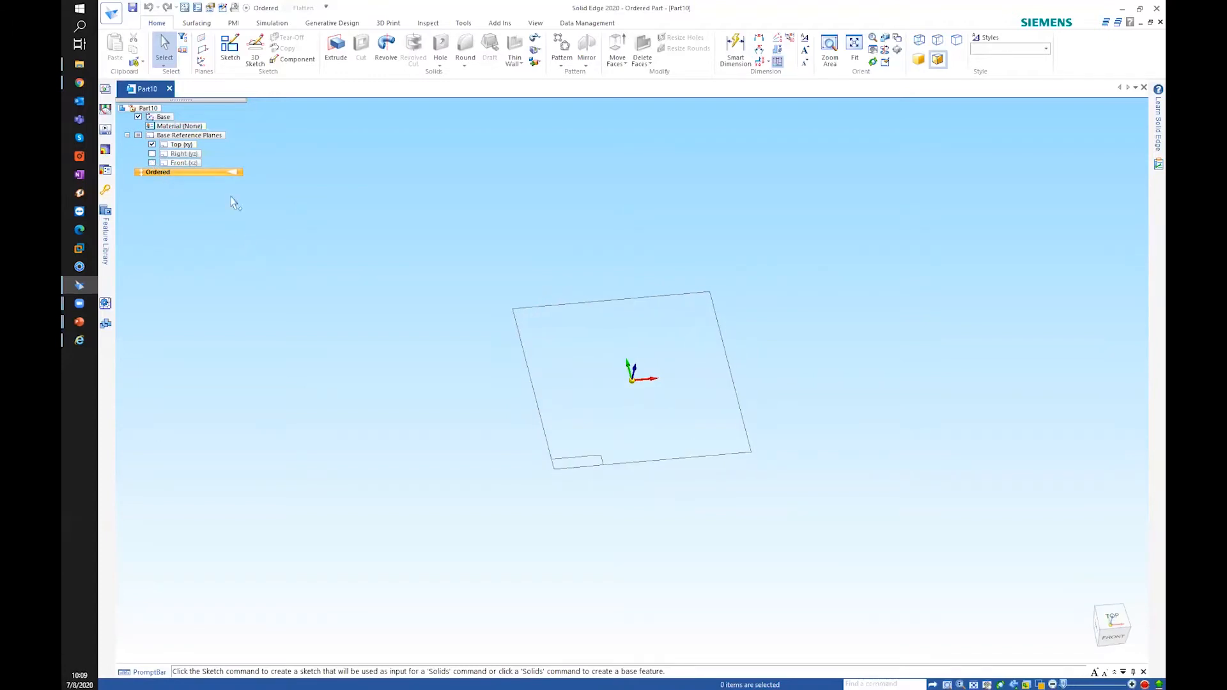
# Show the Right (yz) and Front (xz) planes again
pyautogui.click(152, 154)
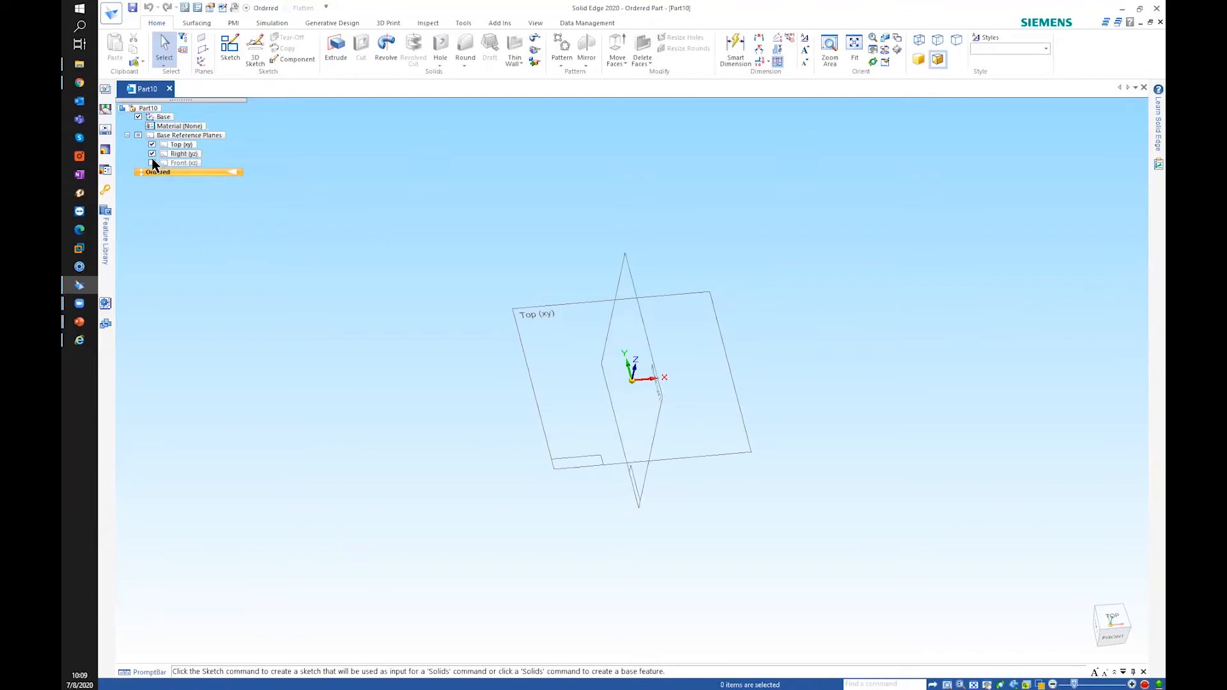
pyautogui.click(152, 163)
pyautogui.moveTo(452, 219); pyautogui.dragTo(411, 209, button='middle')
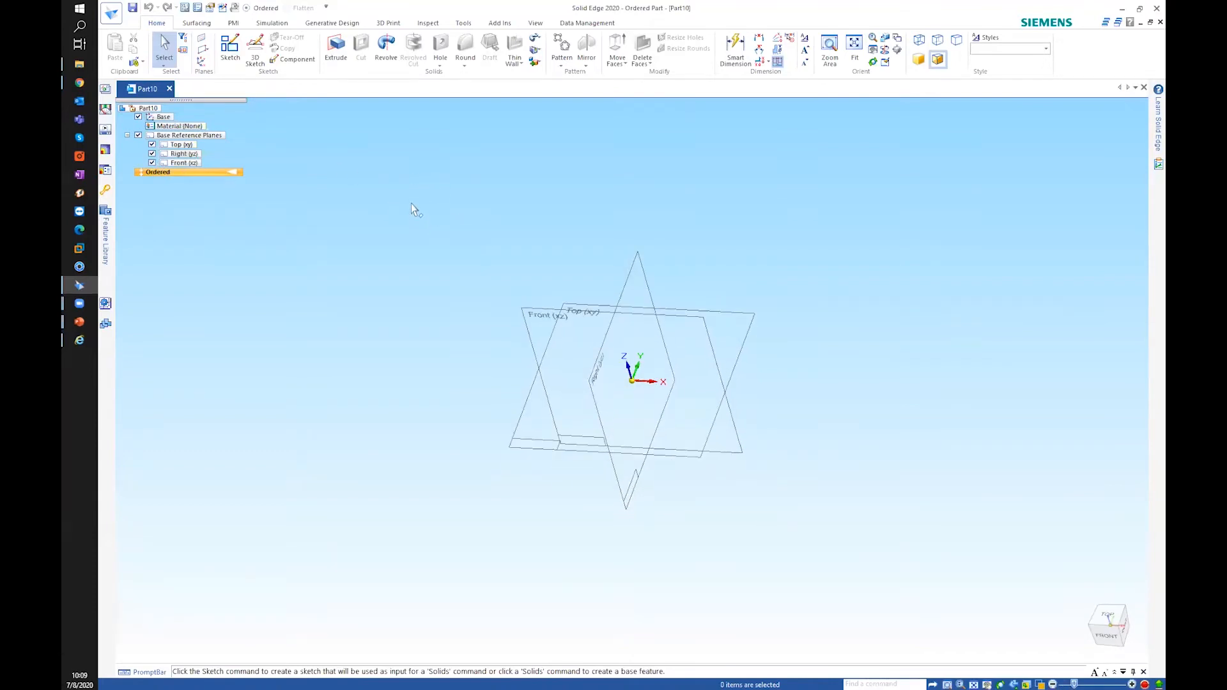
# Resize the Top (xy) plane with Dynamic Edit, first enlarging it to about 188 mm and finally making it smaller than the other base planes
pyautogui.rightClick(183, 147)
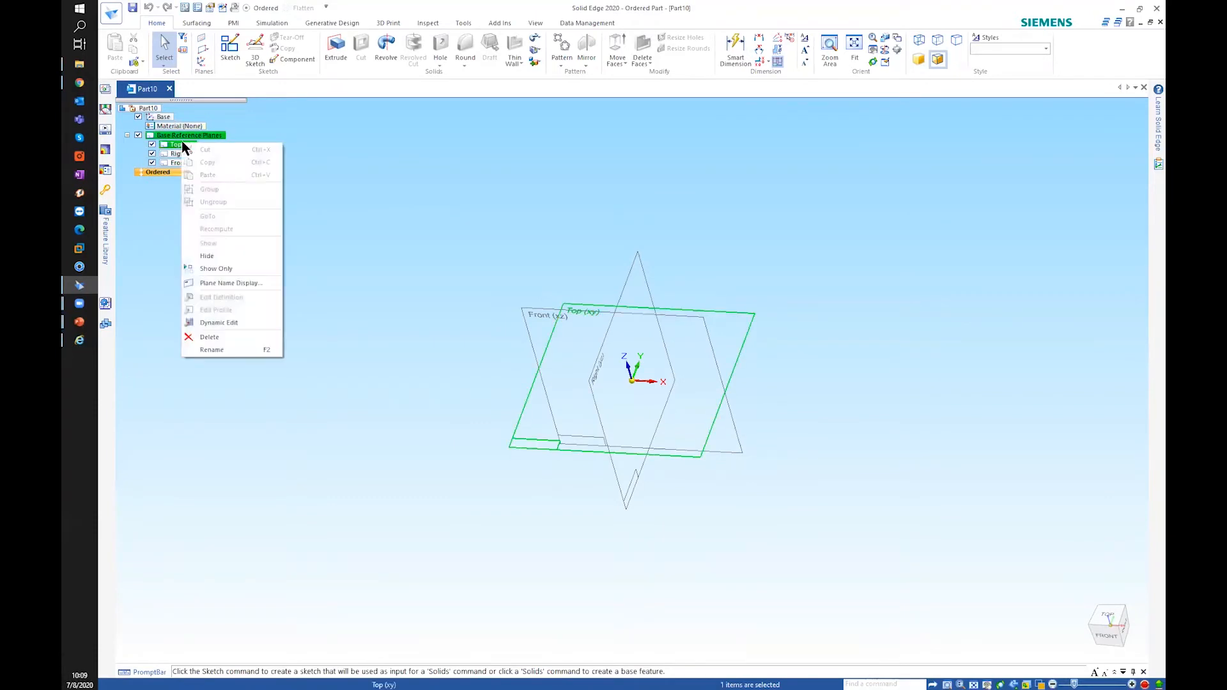
pyautogui.click(227, 322)
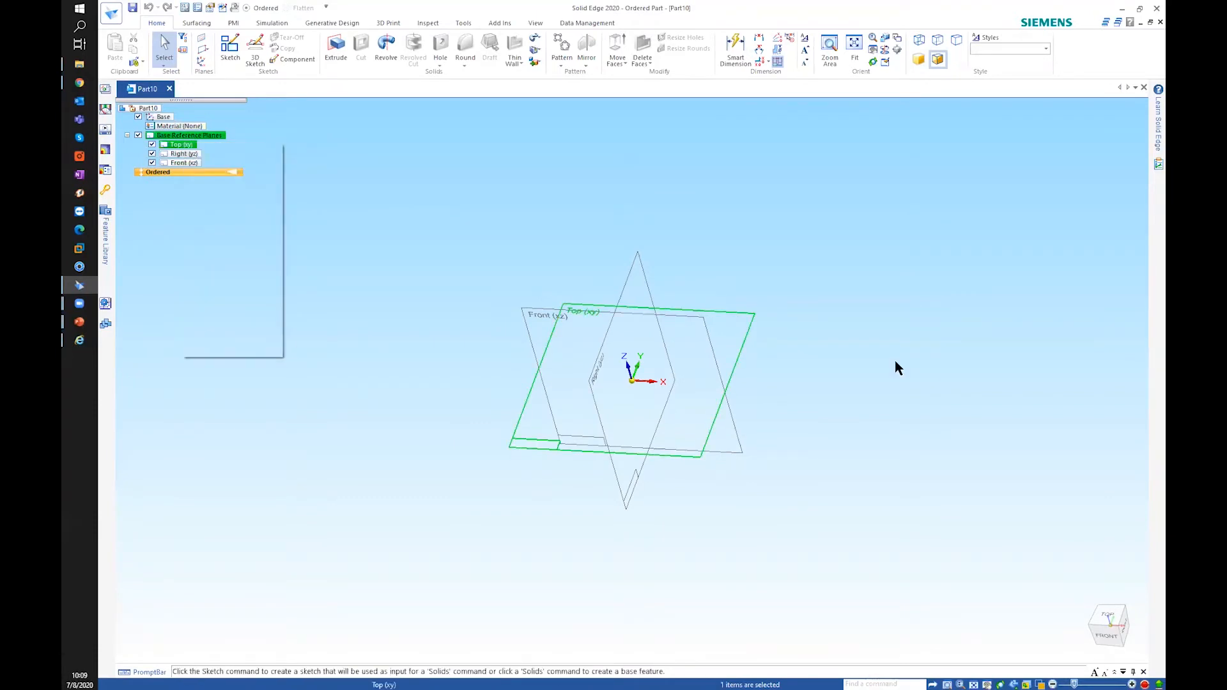
pyautogui.click(763, 312)
pyautogui.moveTo(755, 314); pyautogui.dragTo(824, 276)
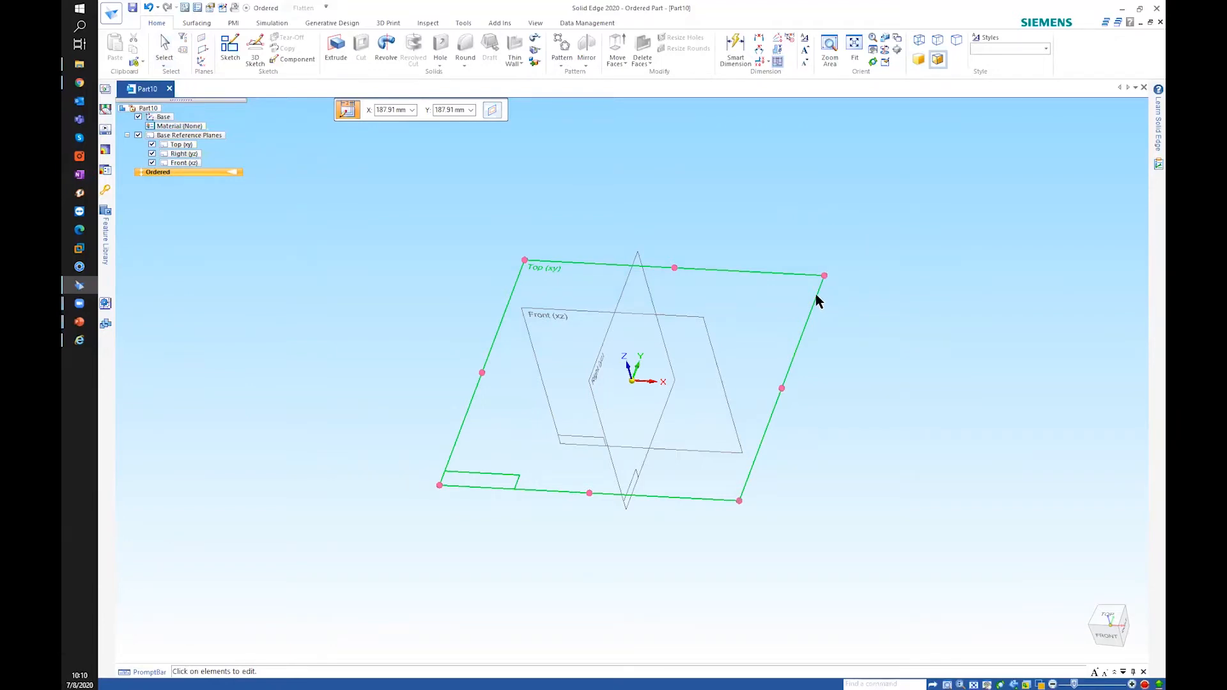
pyautogui.moveTo(825, 276); pyautogui.dragTo(692, 348)
pyautogui.click(741, 243)
pyautogui.moveTo(703, 235); pyautogui.dragTo(624, 238, button='middle')
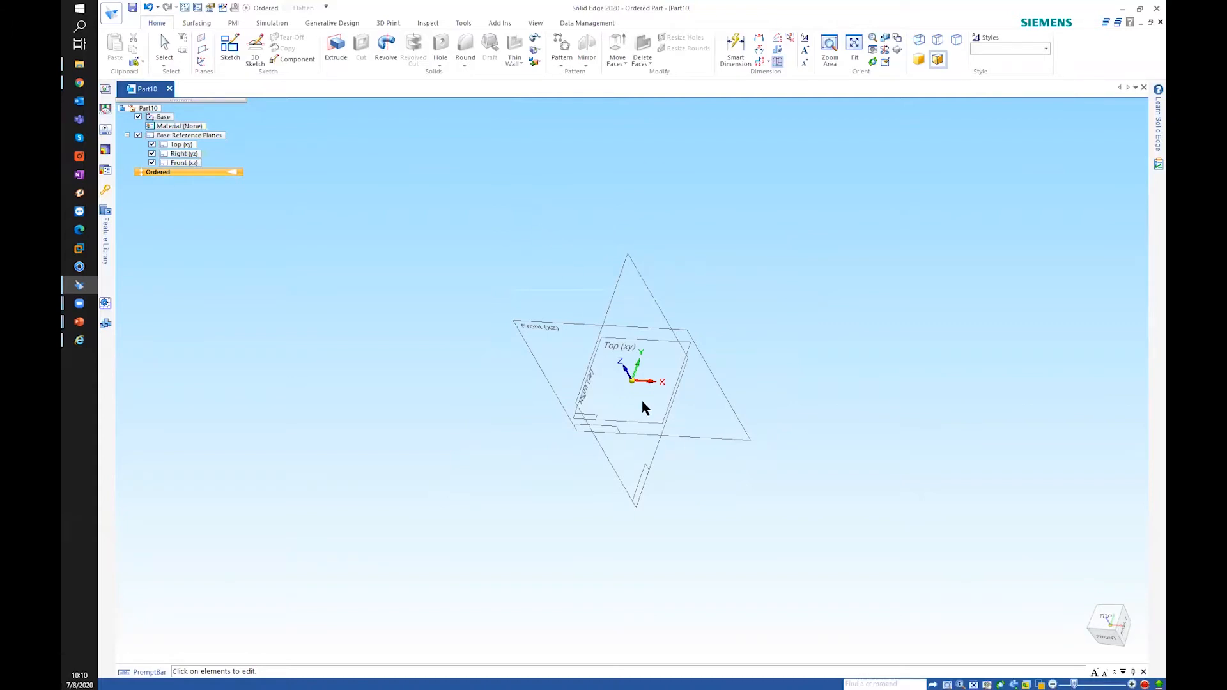
# Try a coincident reference plane on the Right (yz) plane, inspect it, and undo it
pyautogui.click(199, 40)
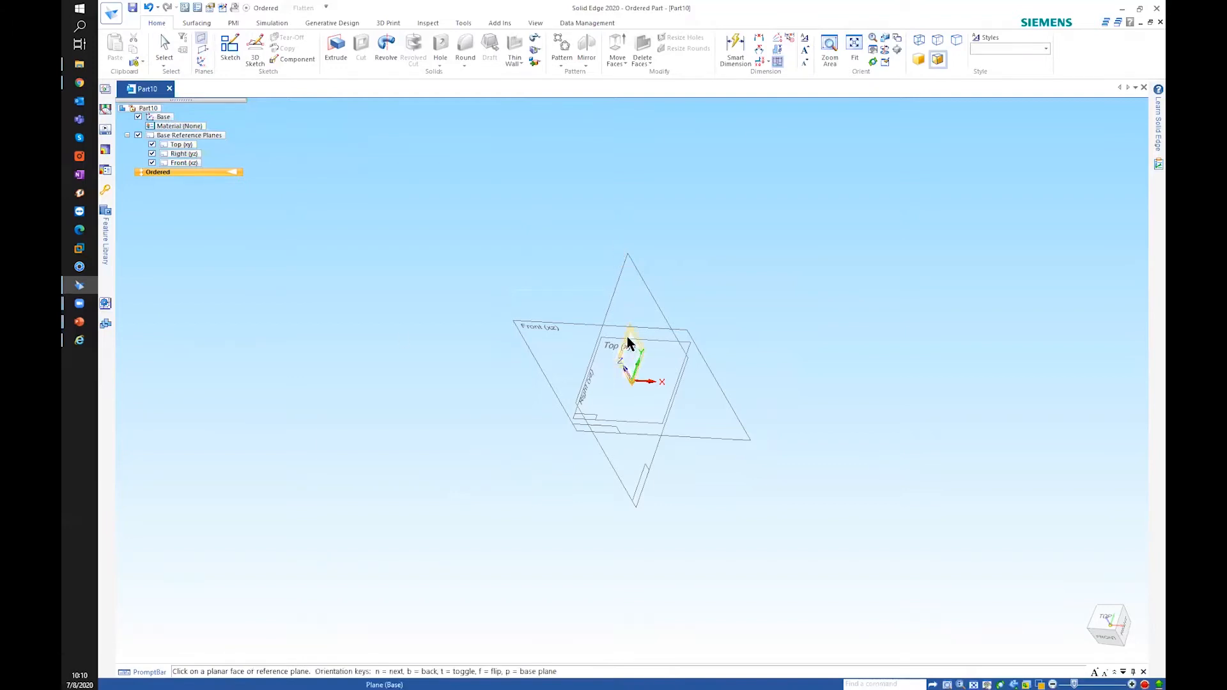
pyautogui.click(637, 297)
pyautogui.moveTo(685, 203); pyautogui.dragTo(756, 487, button='middle')
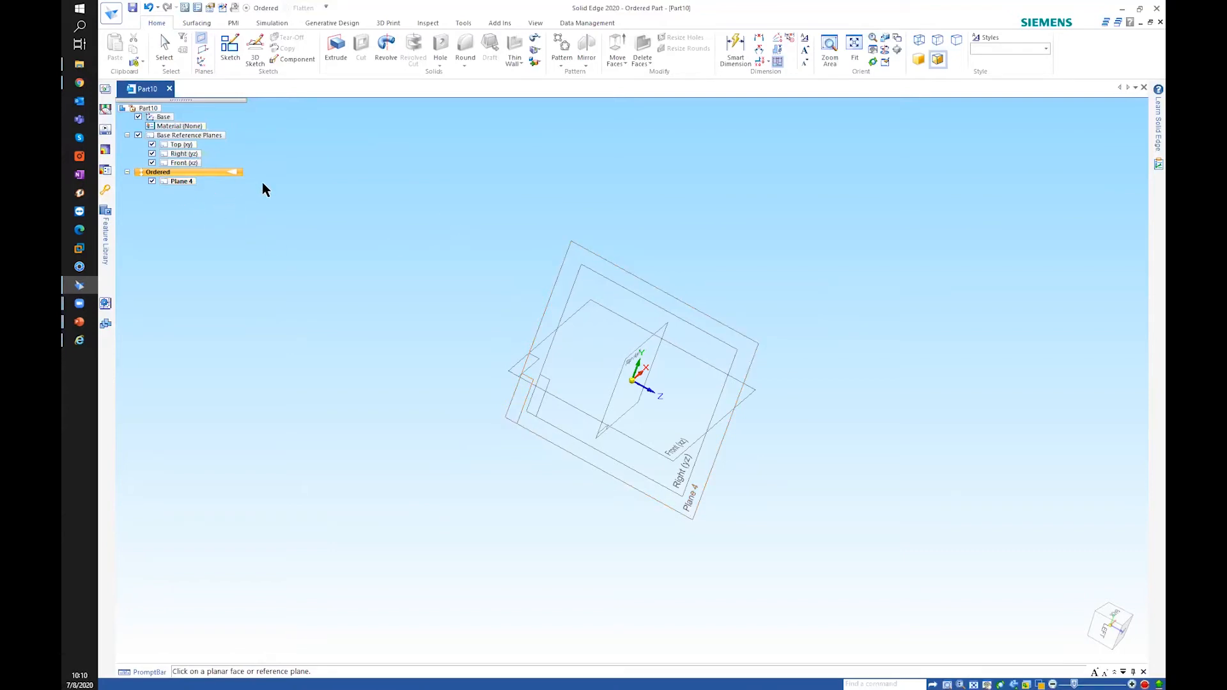
pyautogui.hotkey('ctrl', 'z')
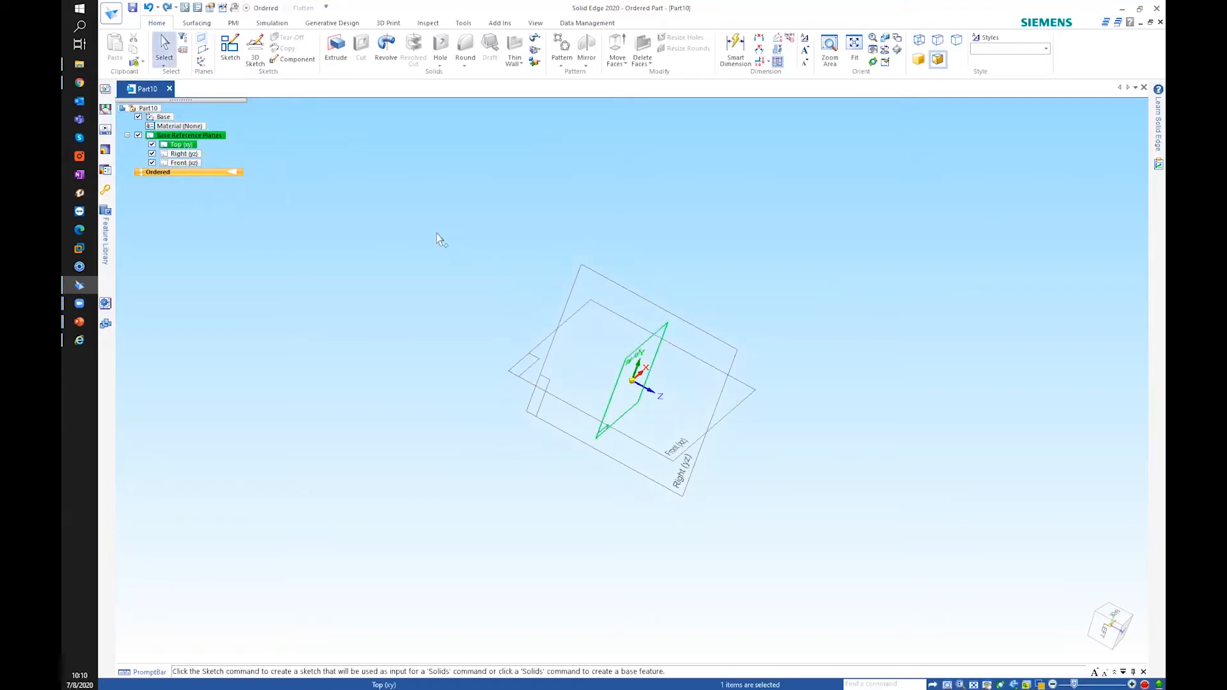
# Create a parallel reference plane offset 150 mm from the Front (xz) plane, placed in front of it along negative Y
pyautogui.hotkey('ctrl', 'i')
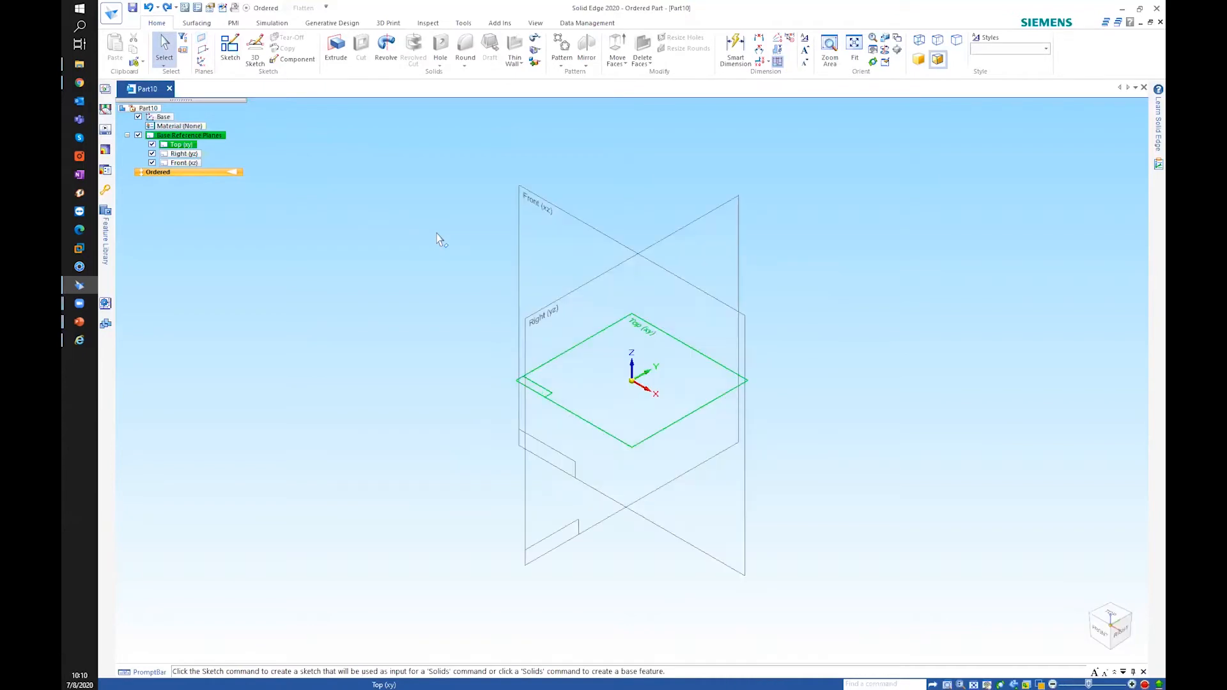
pyautogui.click(434, 111)
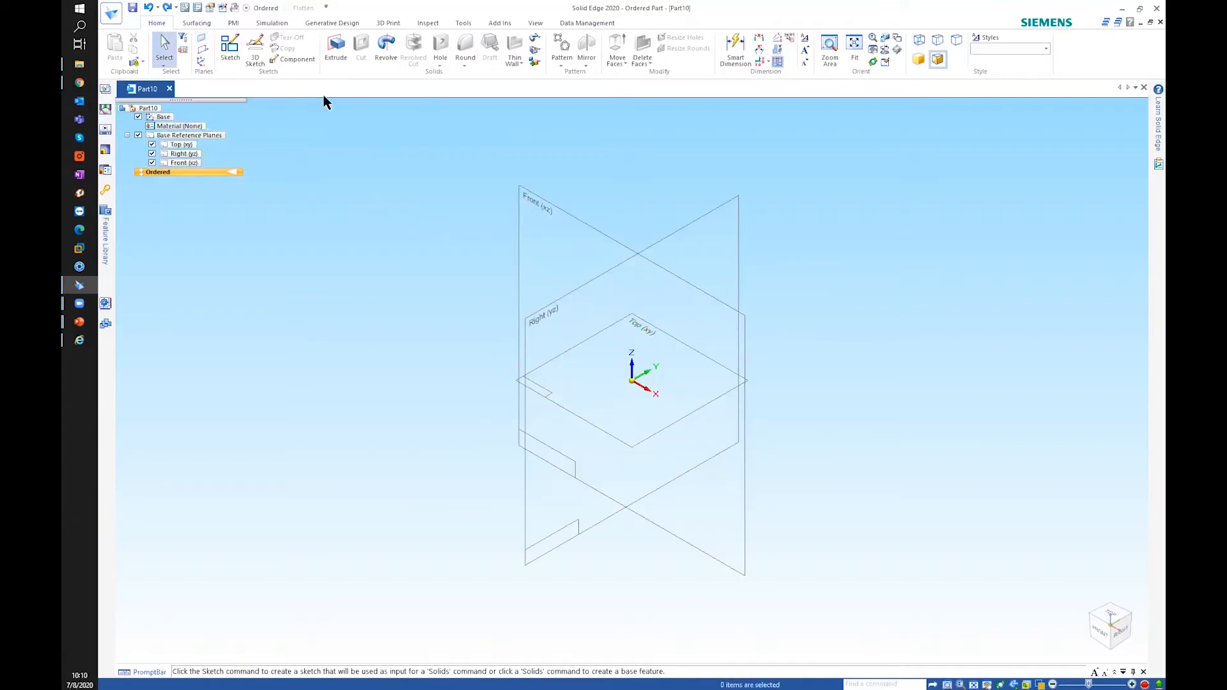
pyautogui.click(209, 56)
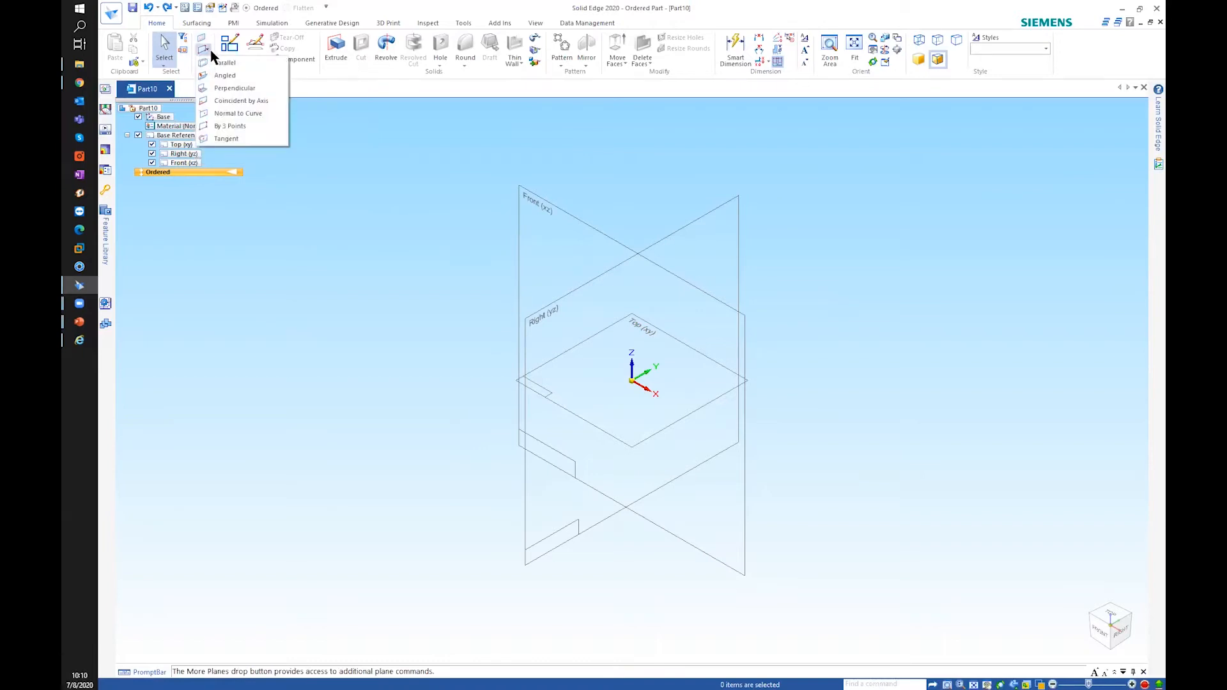
pyautogui.click(223, 62)
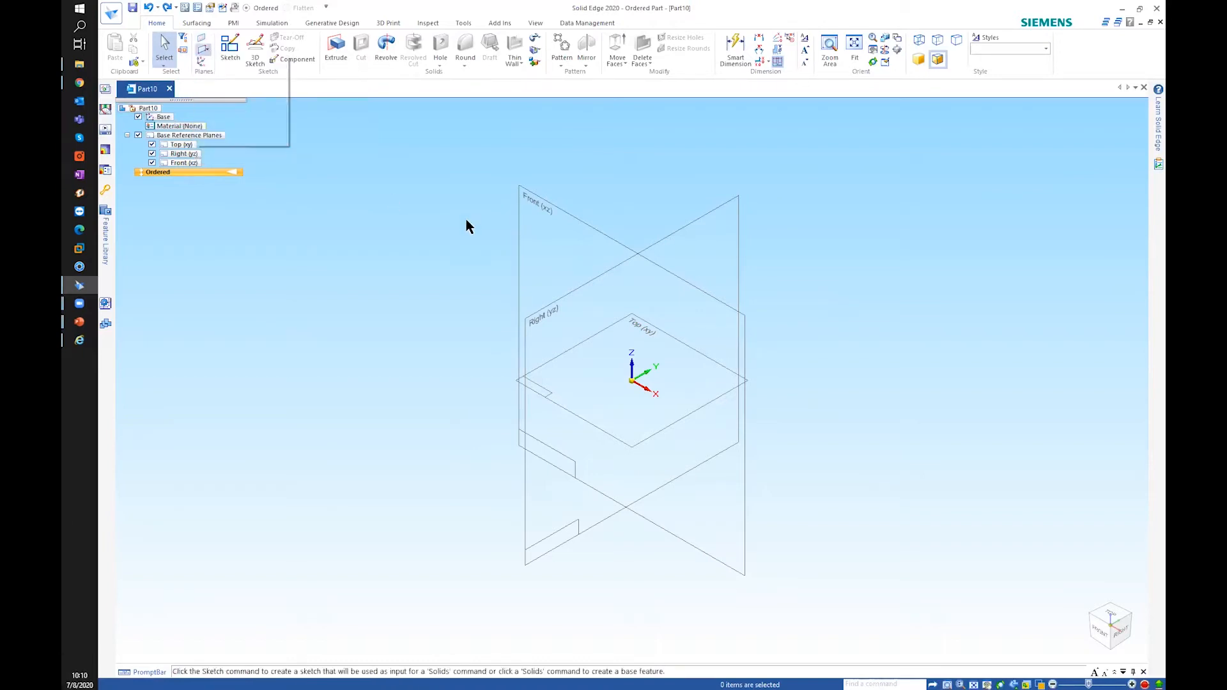
pyautogui.click(547, 220)
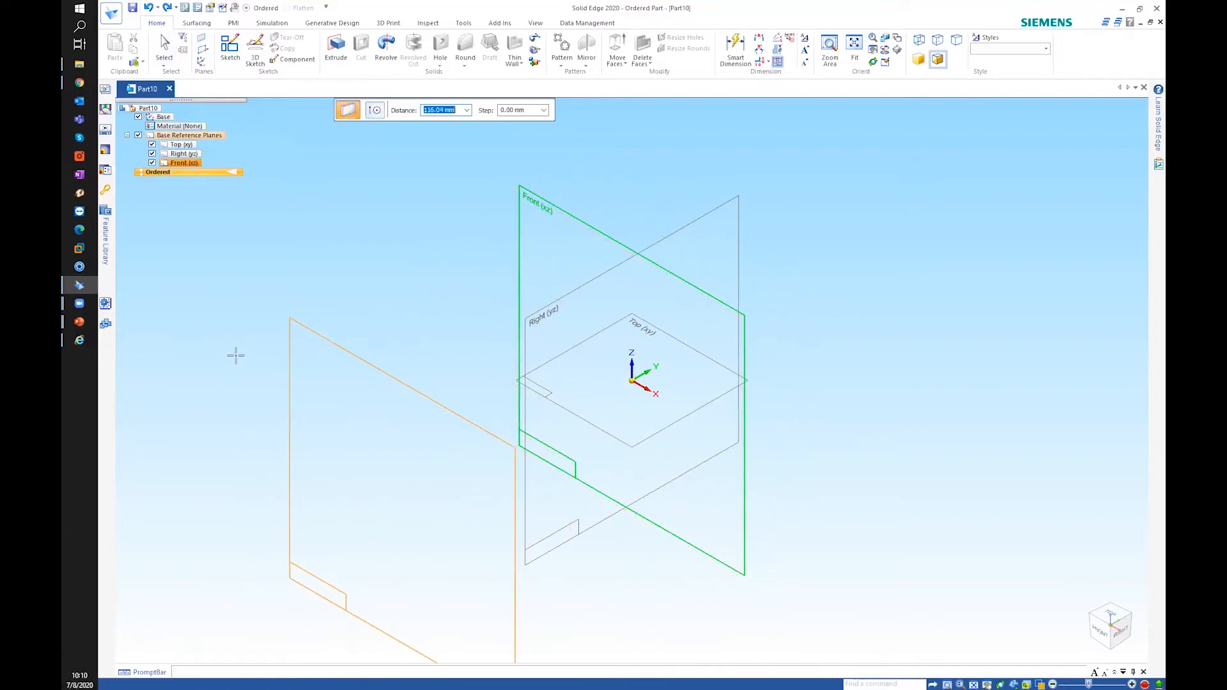
pyautogui.write('150')
pyautogui.press('Return')
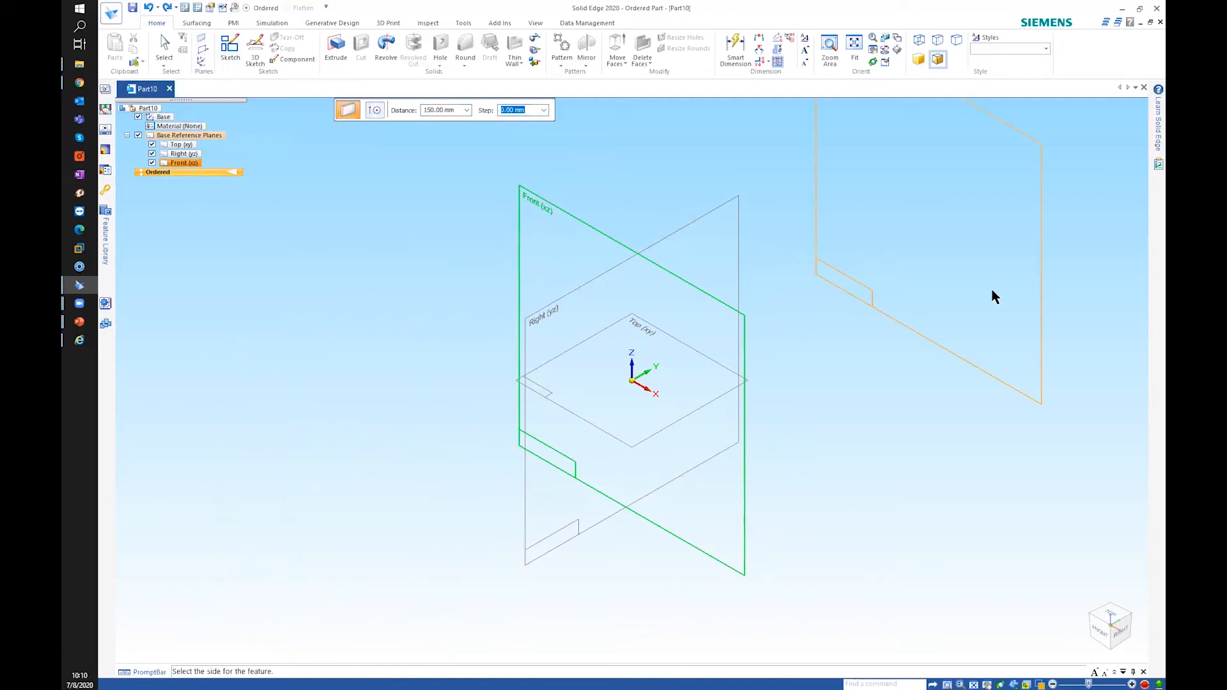
pyautogui.scroll(-3, 466, 400)
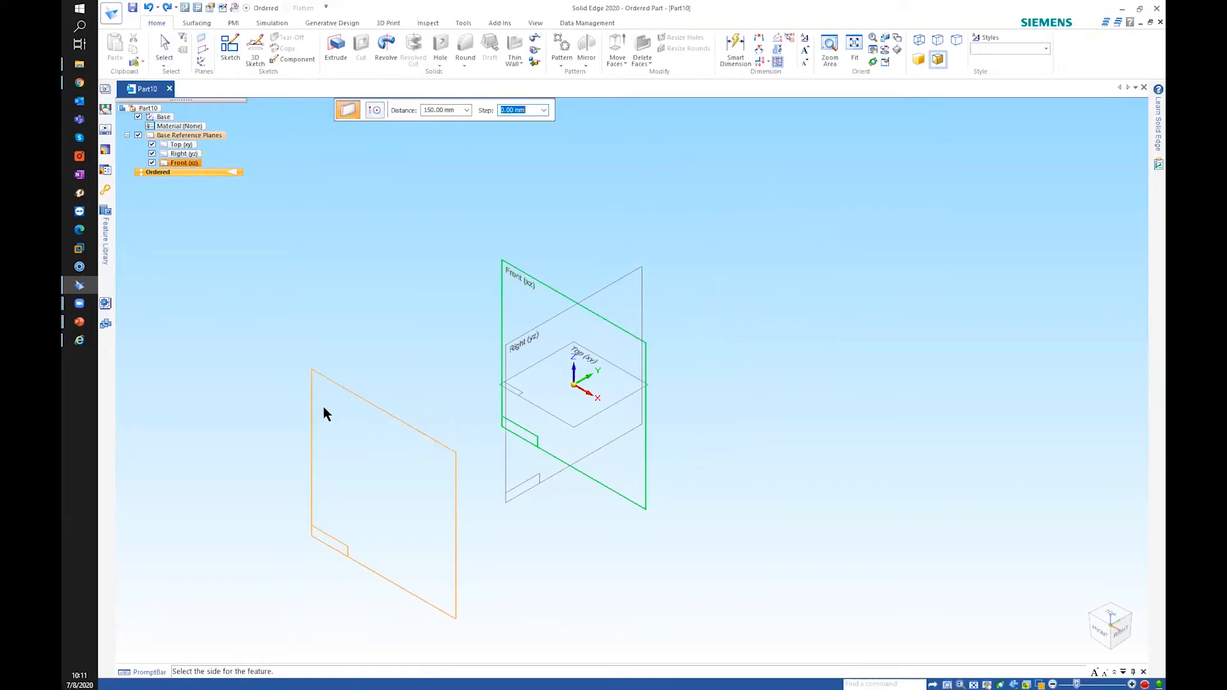
pyautogui.click(364, 379)
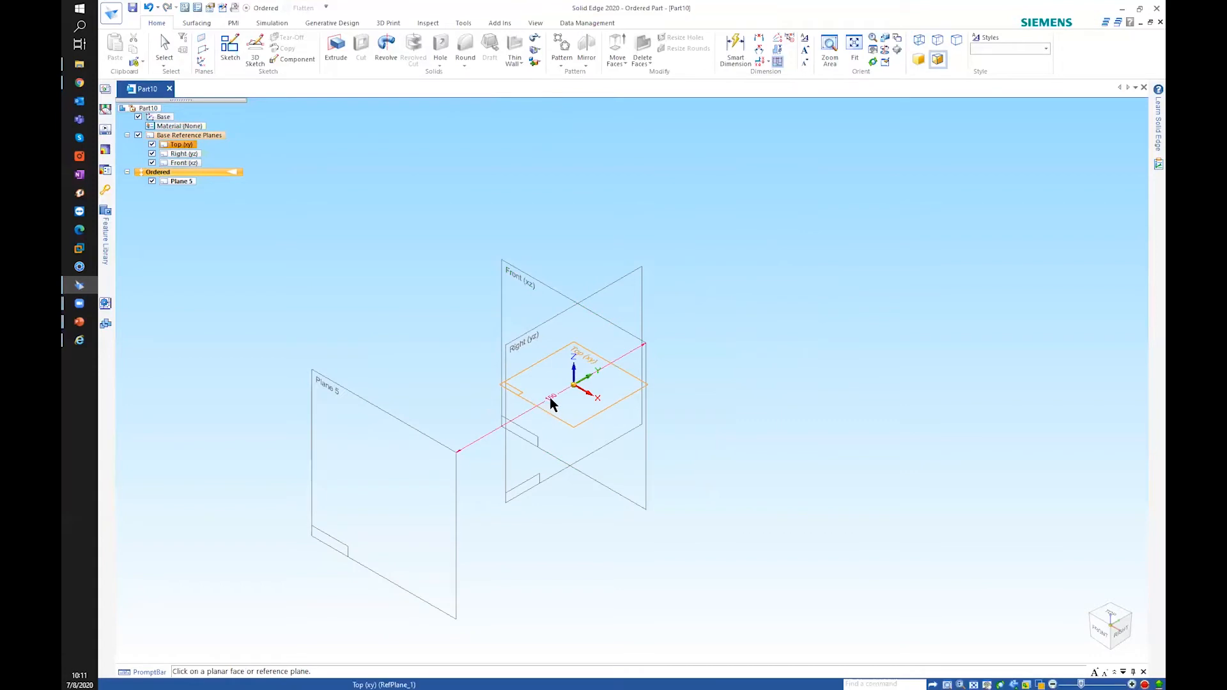
# Inspect the 150 mm offset plane from different directions and undo its creation
pyautogui.moveTo(551, 396); pyautogui.dragTo(489, 427, button='middle')
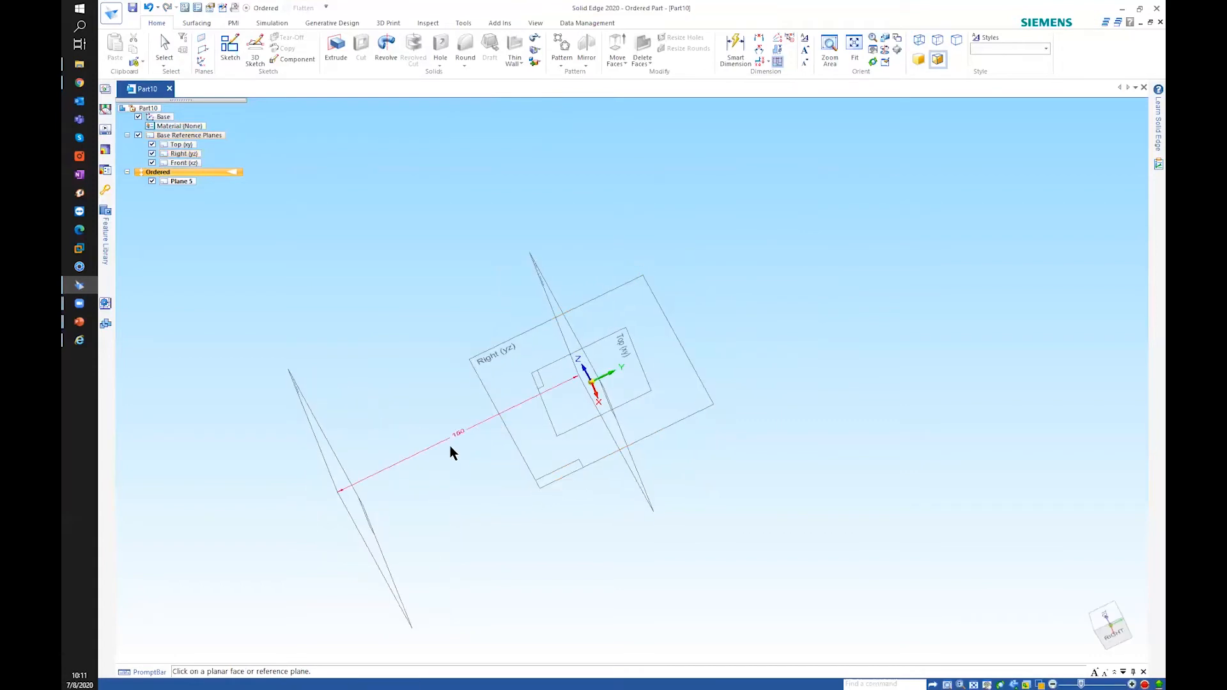
pyautogui.moveTo(443, 427); pyautogui.dragTo(366, 267, button='middle')
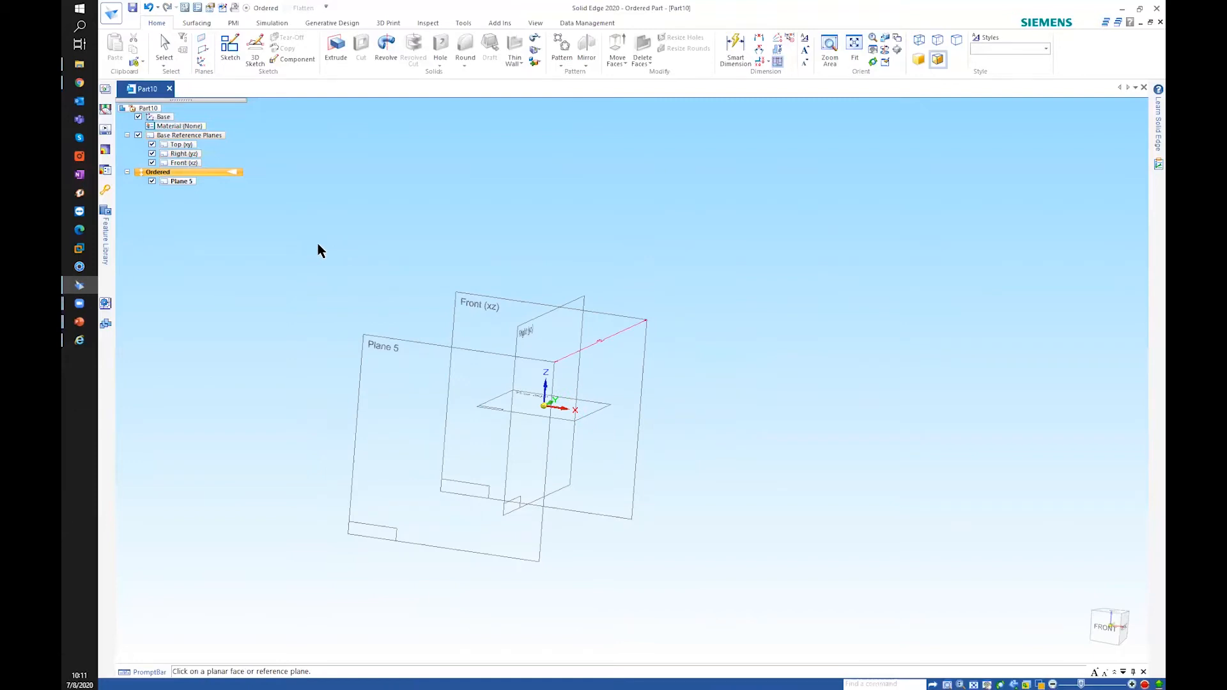
pyautogui.hotkey('ctrl', 'z')
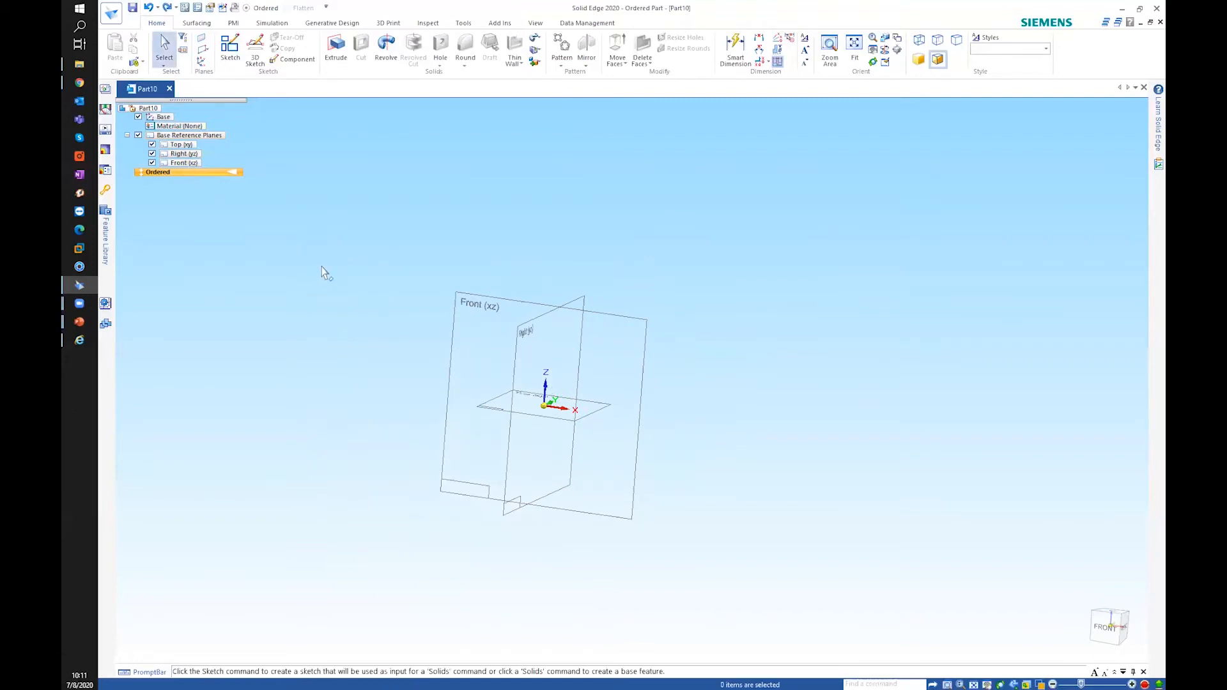
# Start an angled reference plane from the Right (yz) plane, using the base coordinate system's xz plane as the profile base
pyautogui.moveTo(422, 237); pyautogui.dragTo(403, 306, button='middle')
pyautogui.click(206, 51)
pyautogui.click(224, 84)
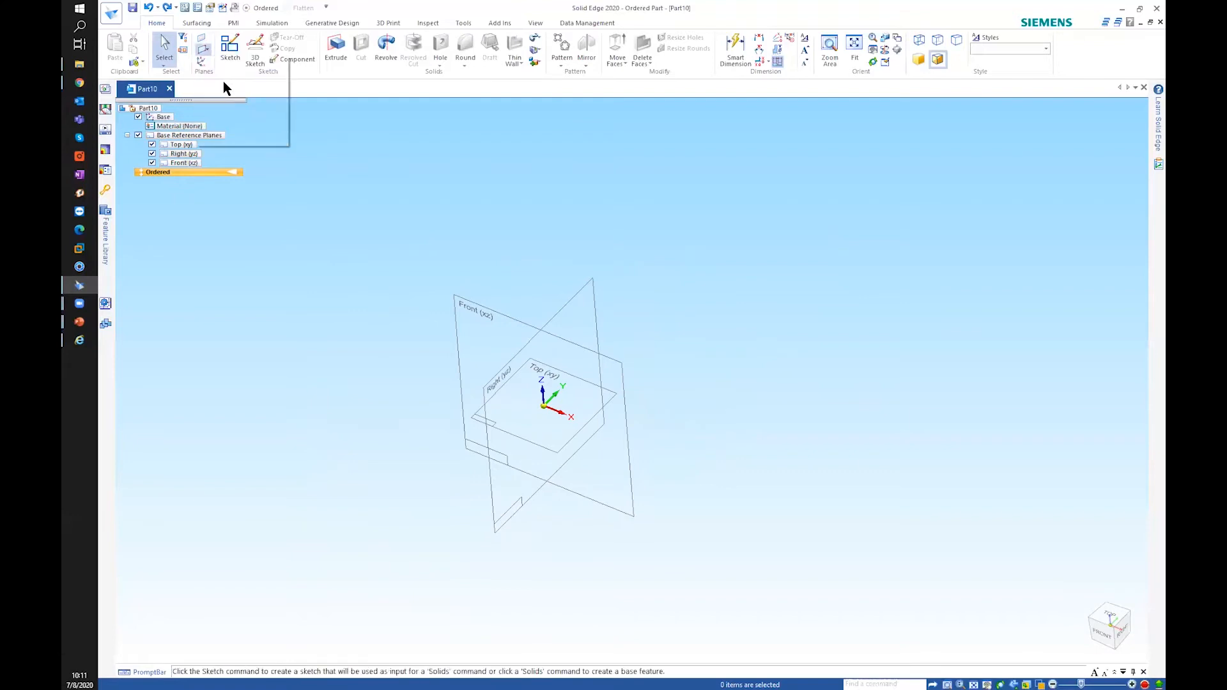
pyautogui.moveTo(345, 357); pyautogui.dragTo(296, 359, button='middle')
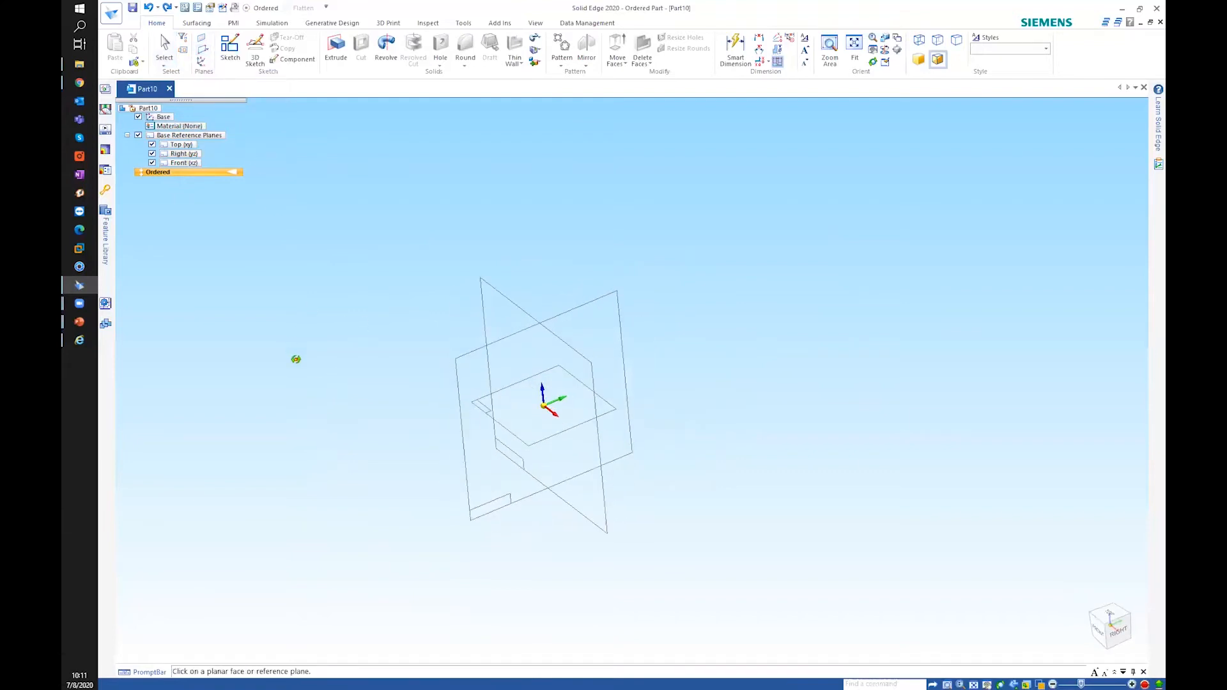
pyautogui.click(618, 331)
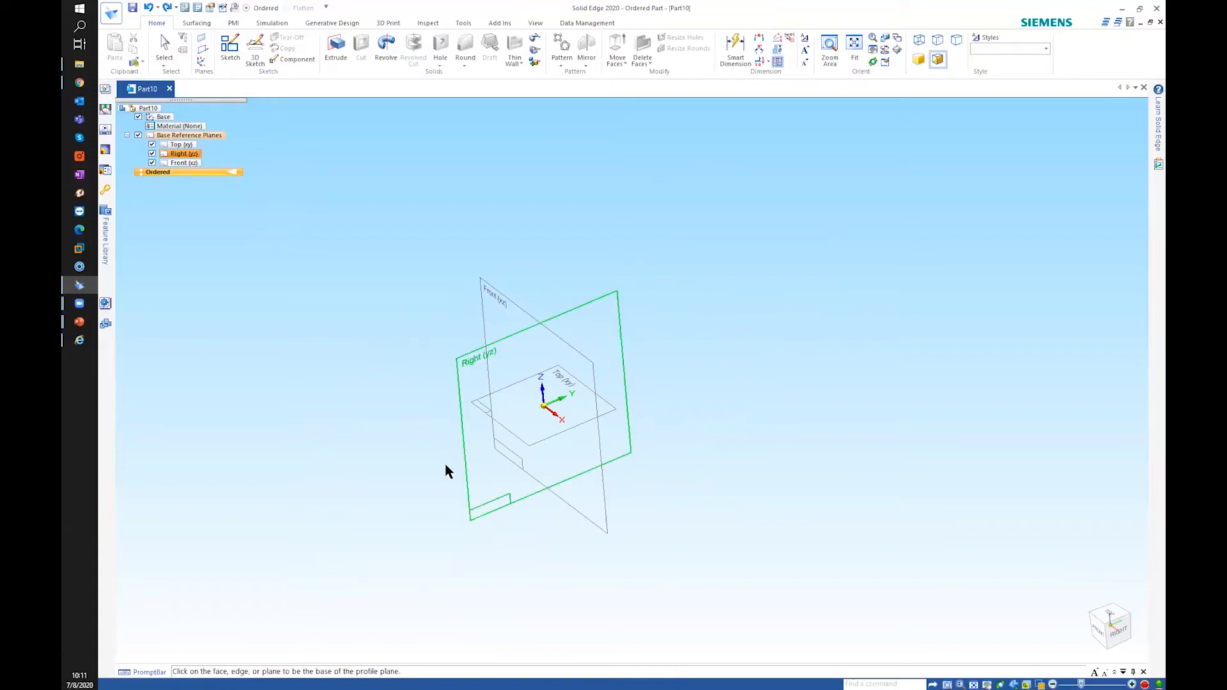
pyautogui.click(204, 50)
pyautogui.click(218, 77)
pyautogui.click(561, 412)
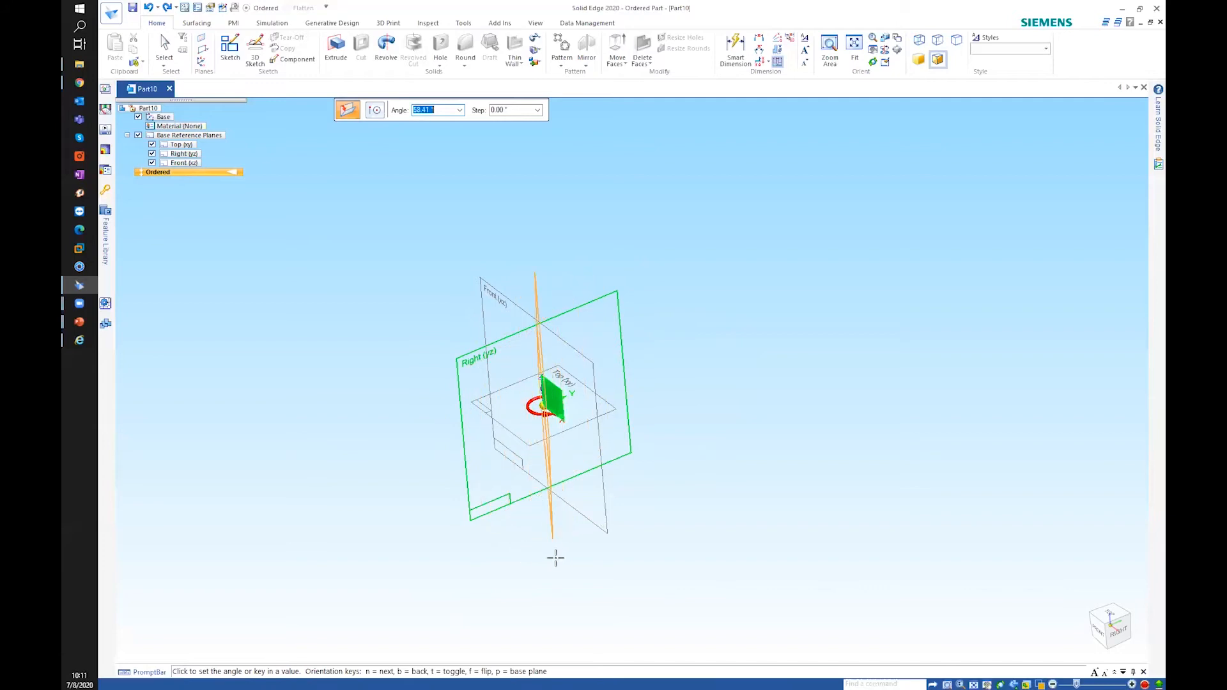
# Set the plane's angle to 15° and choose the rotation side to place it
pyautogui.write('15')
pyautogui.press('Tab')
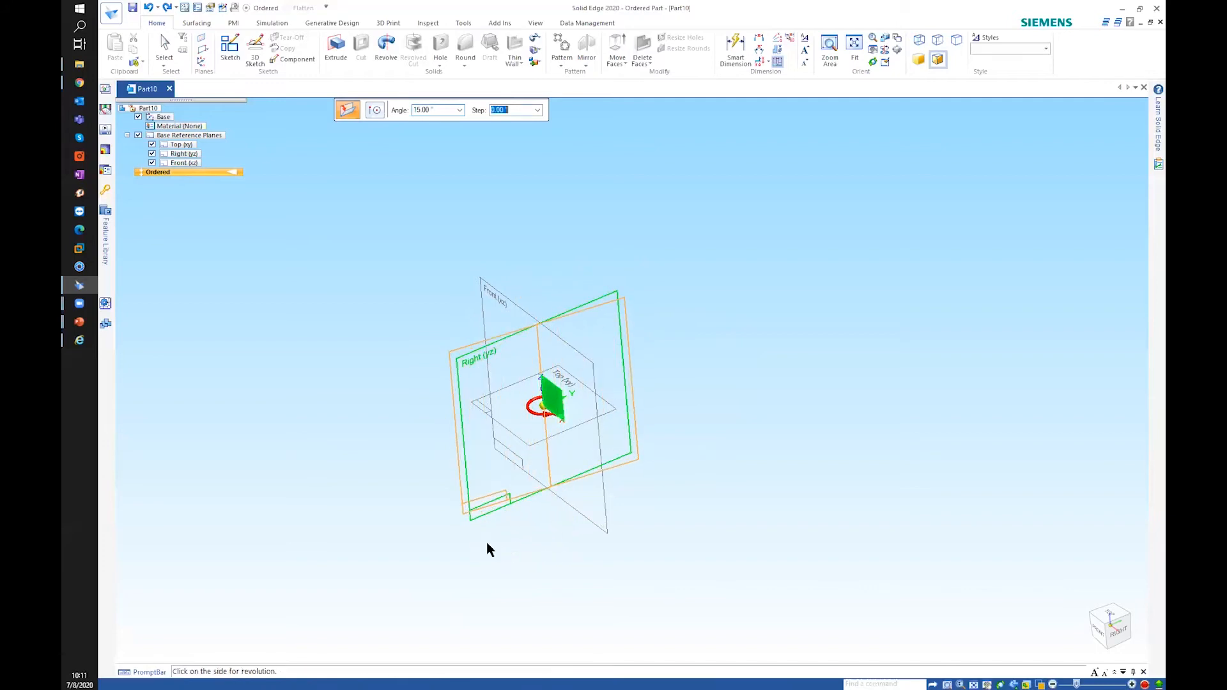
pyautogui.moveTo(424, 392); pyautogui.dragTo(446, 473, button='middle')
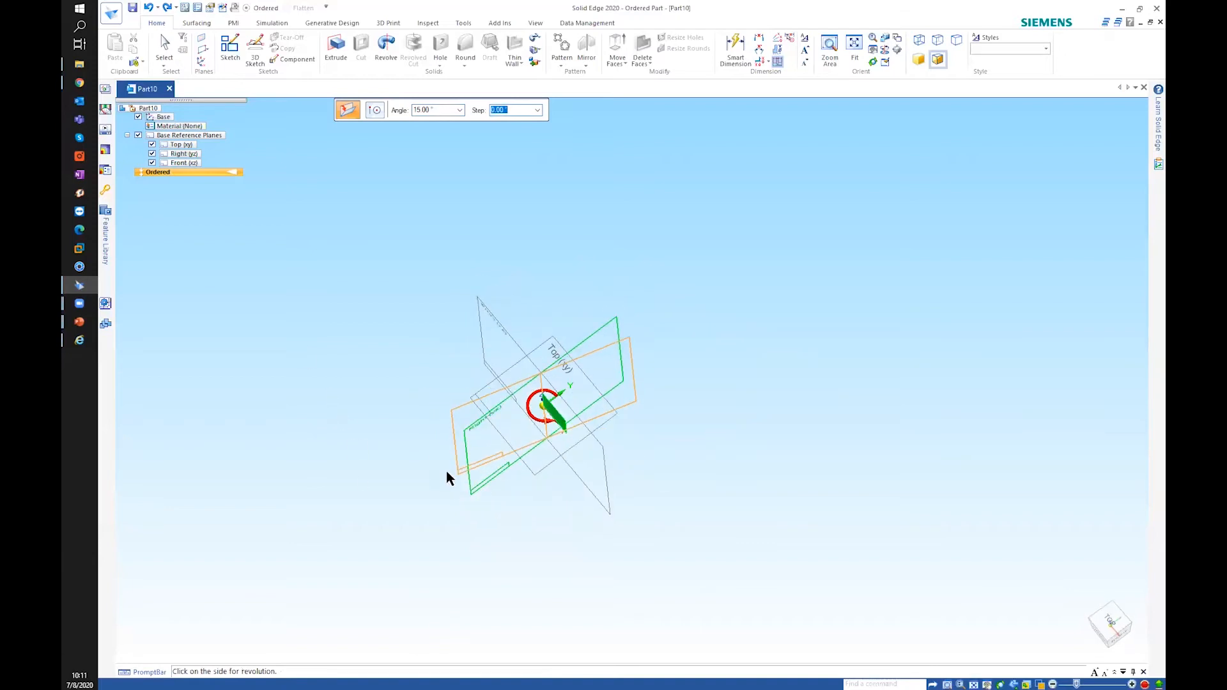
pyautogui.click(382, 443)
pyautogui.moveTo(370, 414); pyautogui.dragTo(279, 269, button='middle')
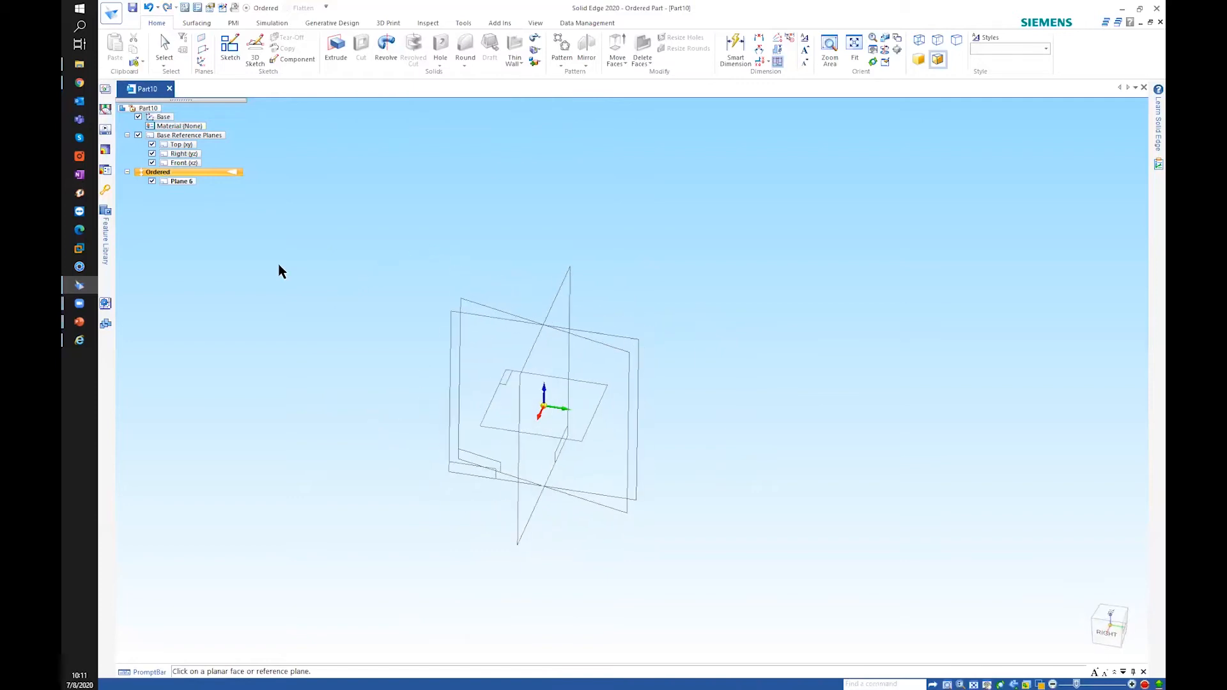
# Hide the 15° angled plane, highlight it for comparison, and undo its creation
pyautogui.click(152, 182)
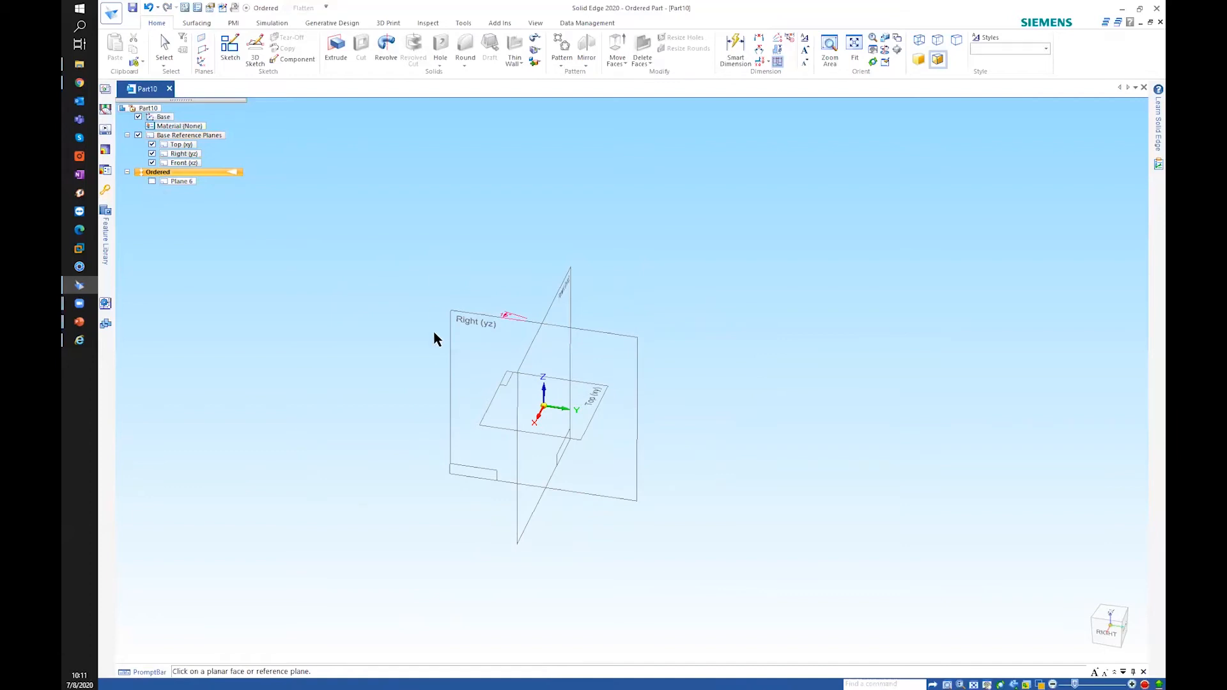
pyautogui.click(178, 182)
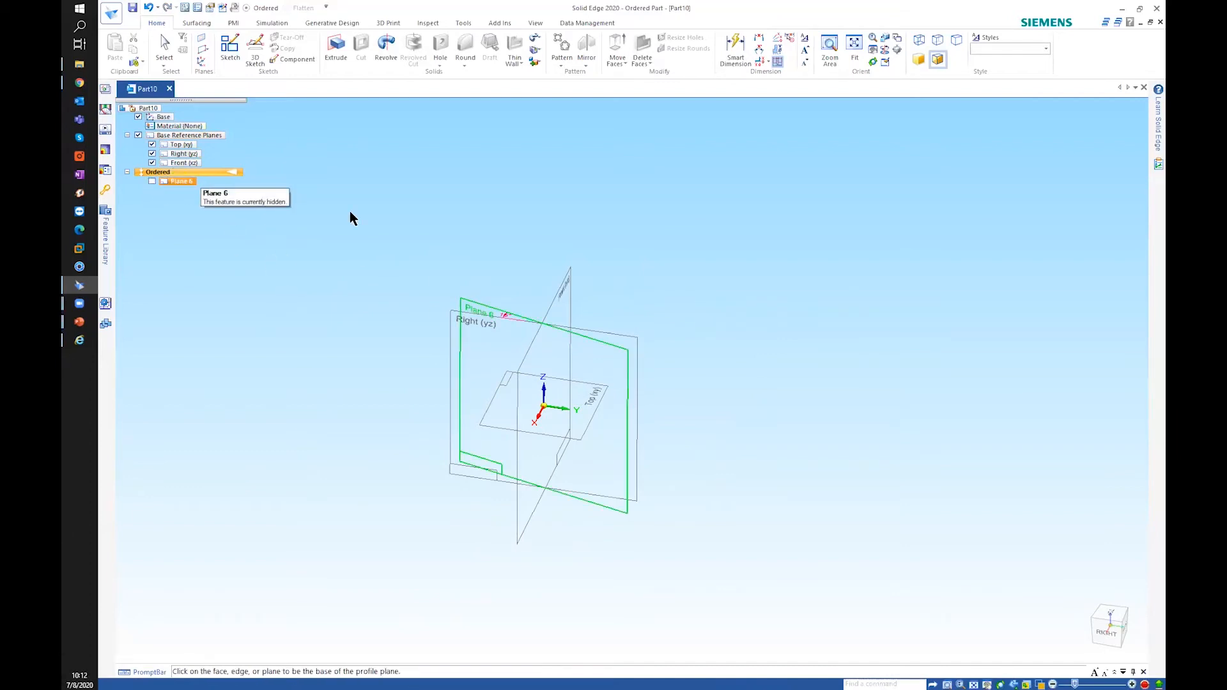
pyautogui.hotkey('ctrl', 'z')
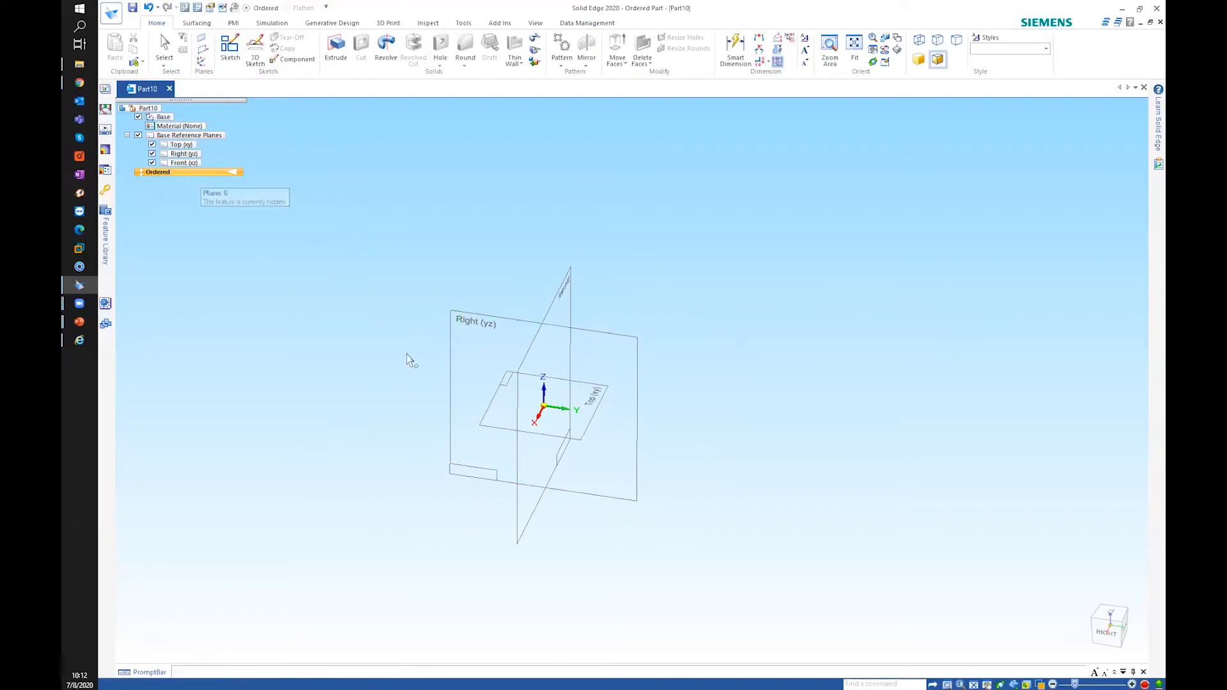
pyautogui.scroll(-3, 406, 354)
pyautogui.moveTo(406, 355); pyautogui.dragTo(390, 317, button='middle')
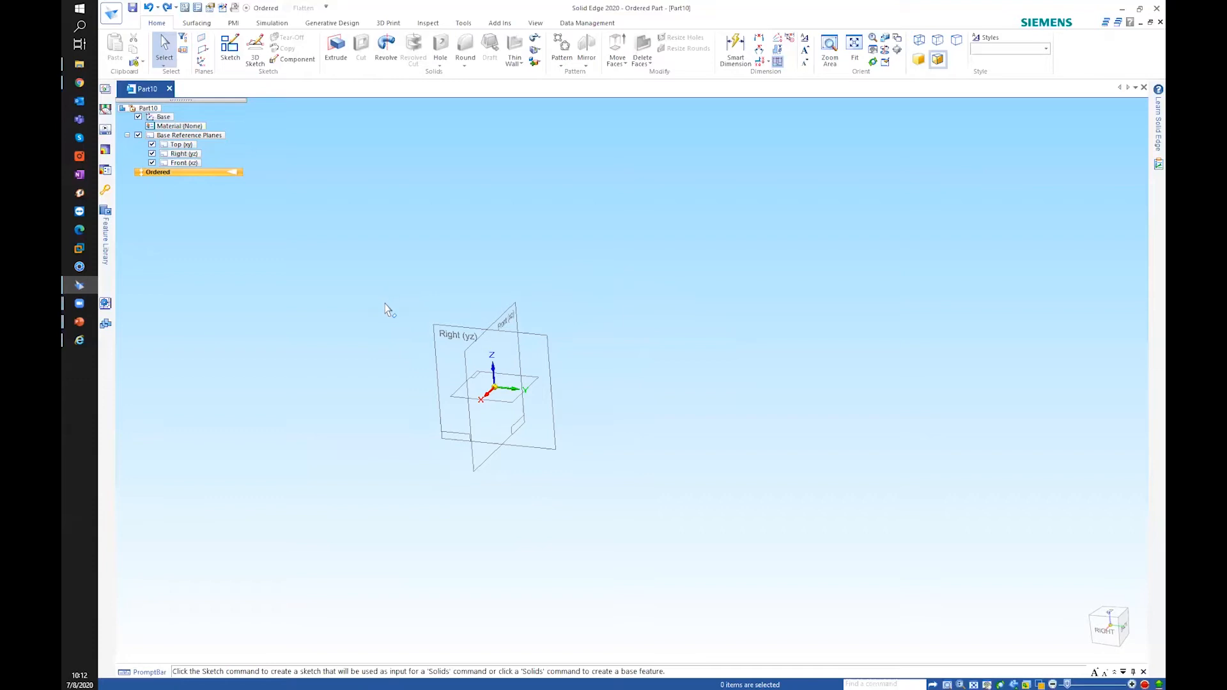
pyautogui.moveTo(573, 297); pyautogui.dragTo(432, 213, button='middle')
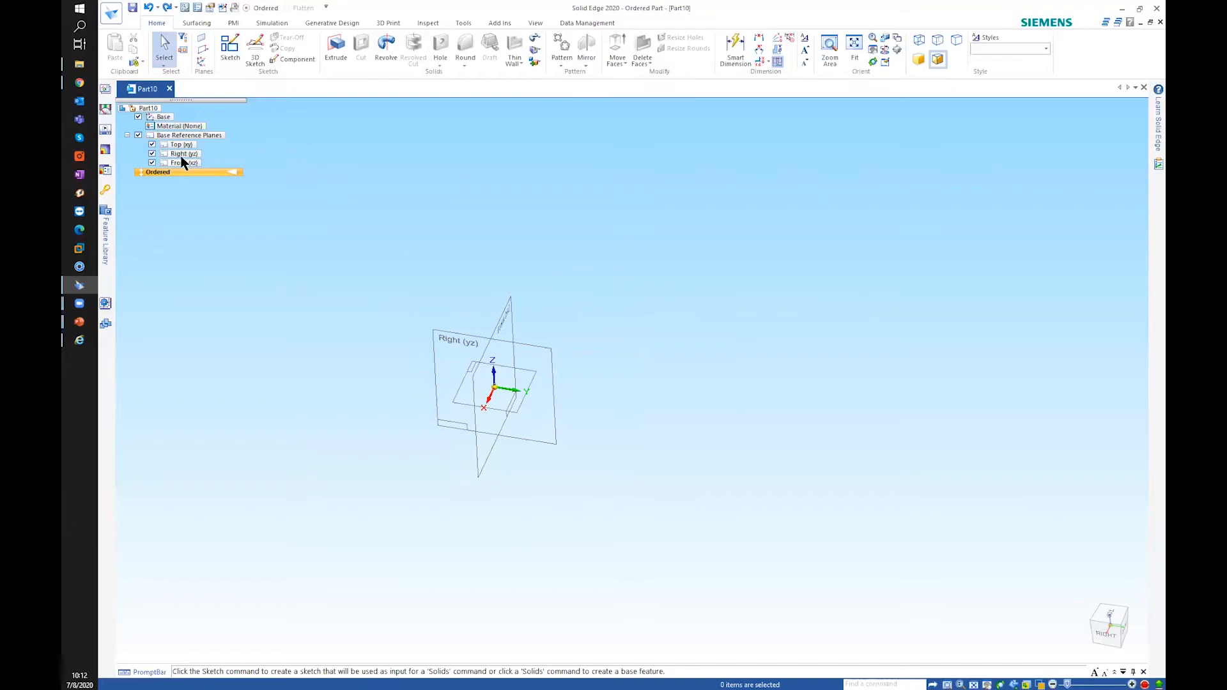
# Start an extrusion with the Coincident Plane option, using the Right (yz) plane for its profile
pyautogui.click(331, 48)
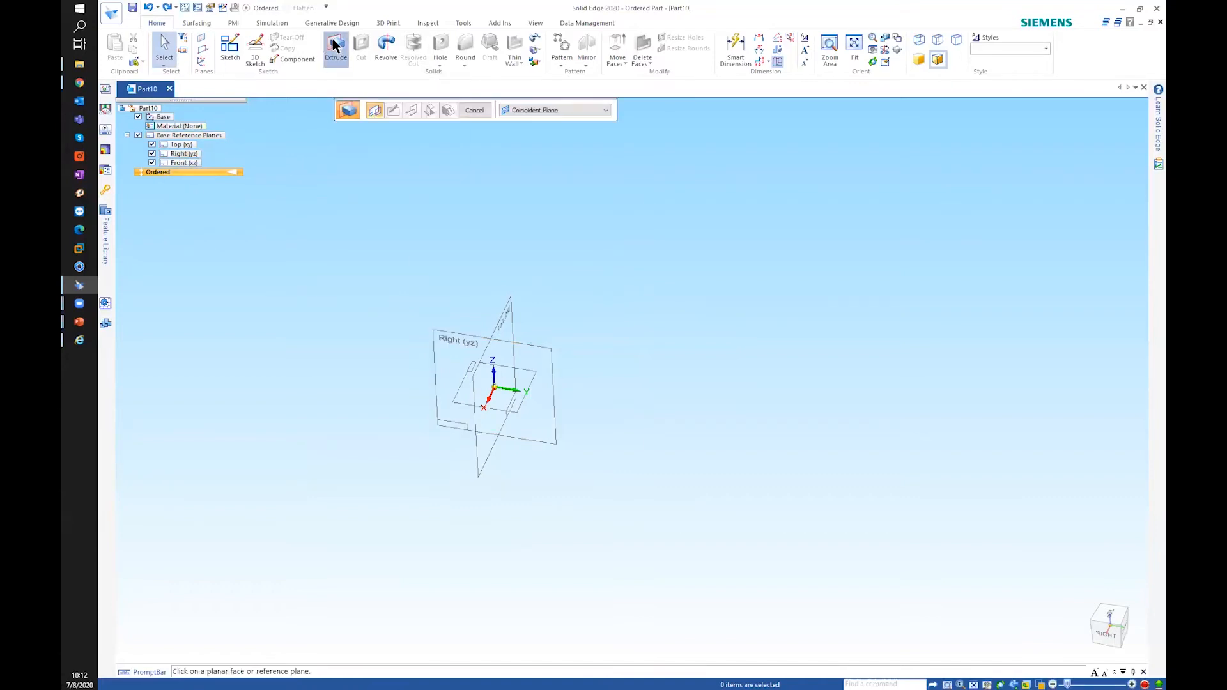
pyautogui.click(558, 110)
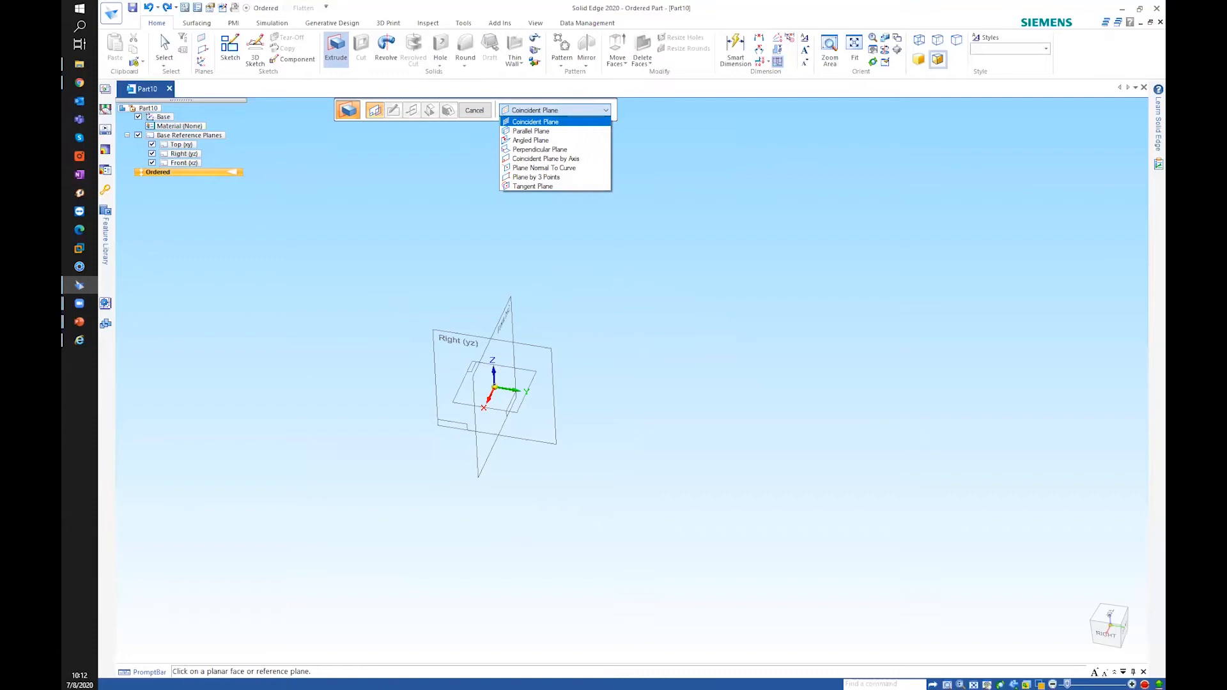
pyautogui.press('Escape')
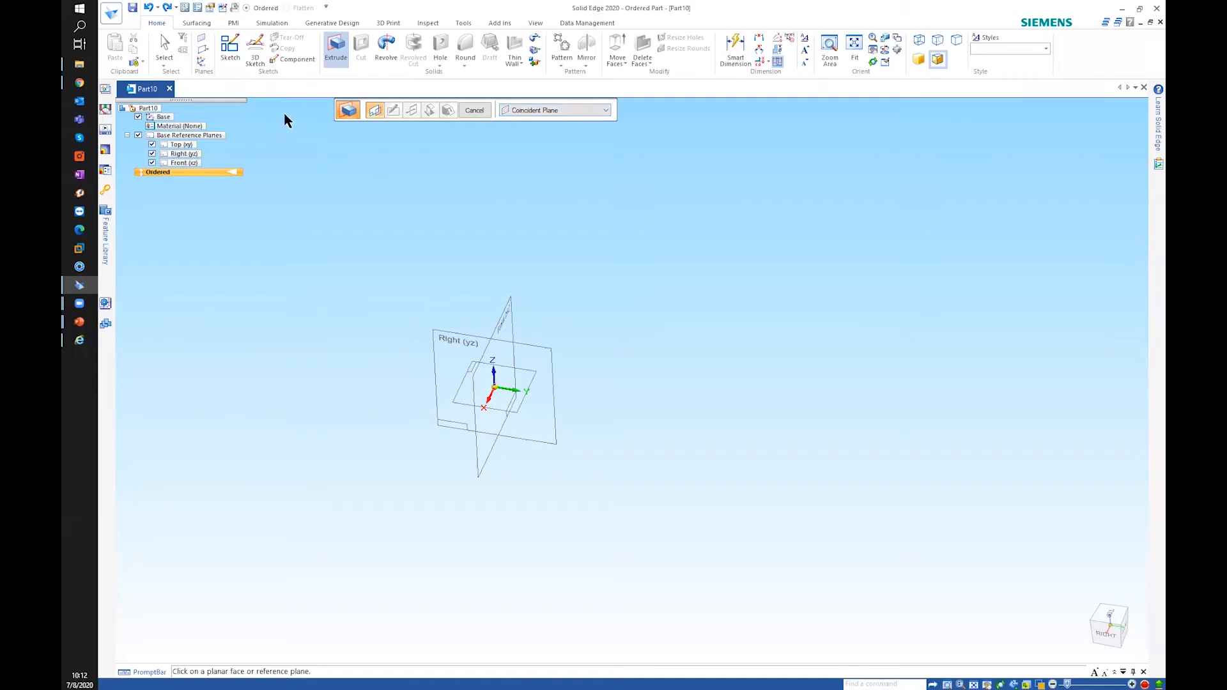
pyautogui.click(555, 113)
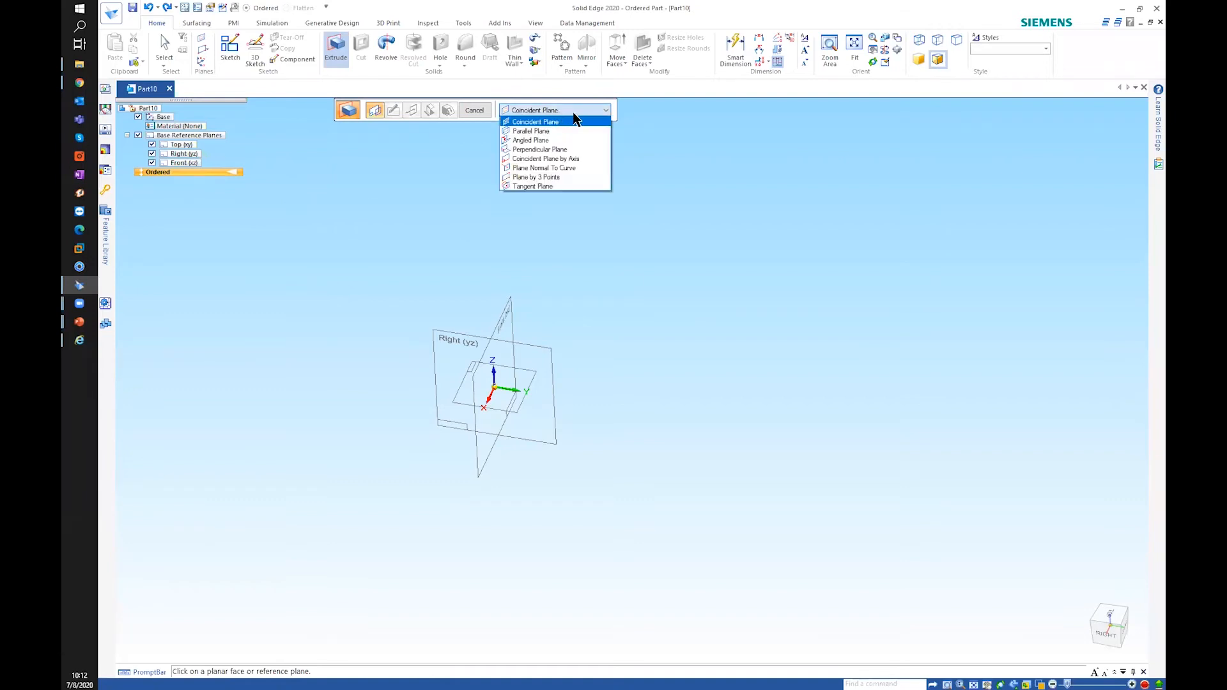
pyautogui.click(539, 123)
pyautogui.click(449, 341)
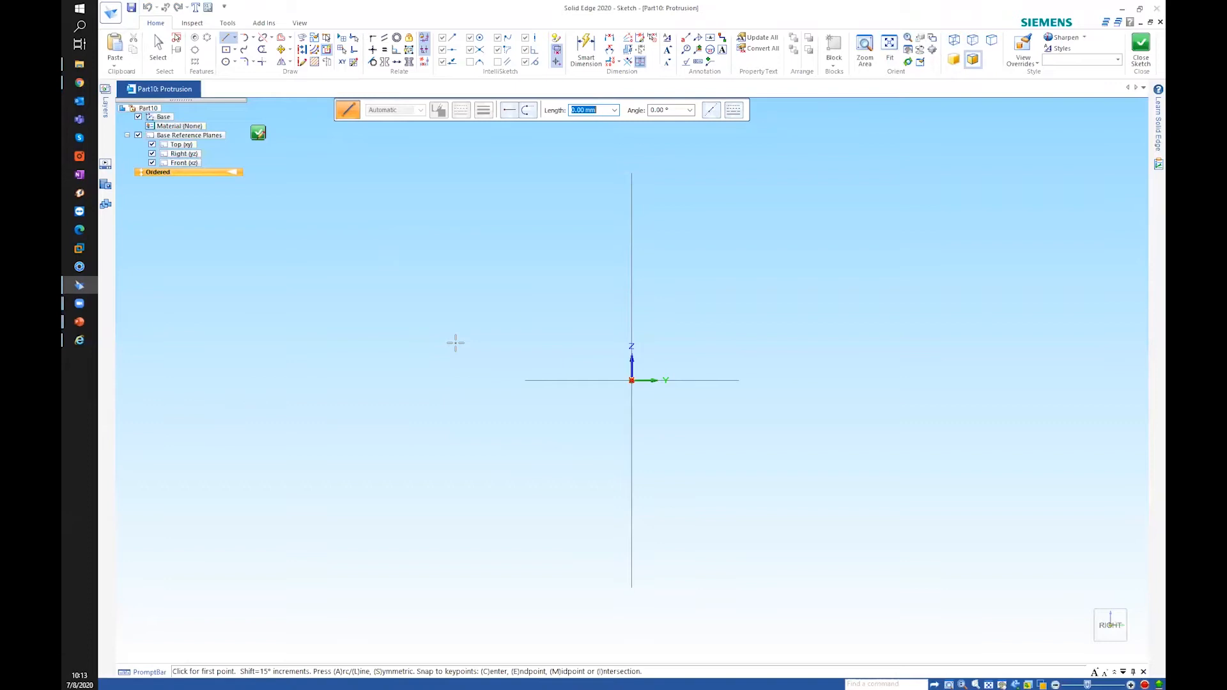
# Hide all the base reference planes
pyautogui.scroll(-2, 583, 356)
pyautogui.moveTo(591, 345); pyautogui.dragTo(553, 388, button='middle')
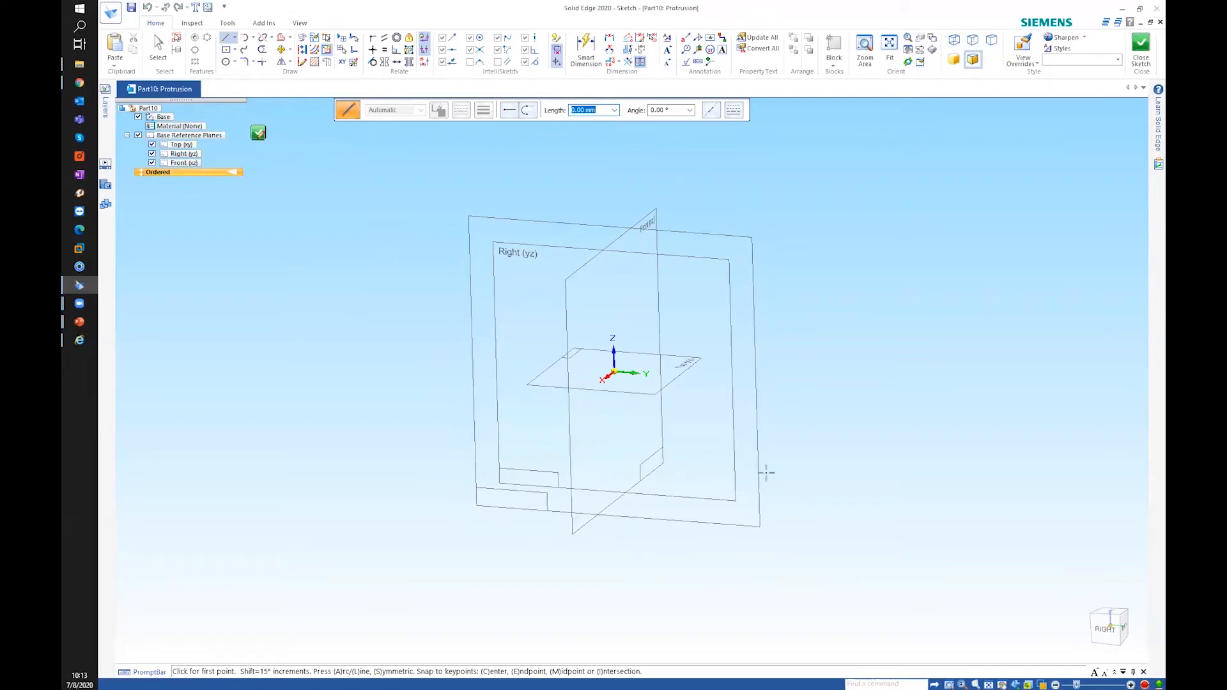
pyautogui.click(138, 136)
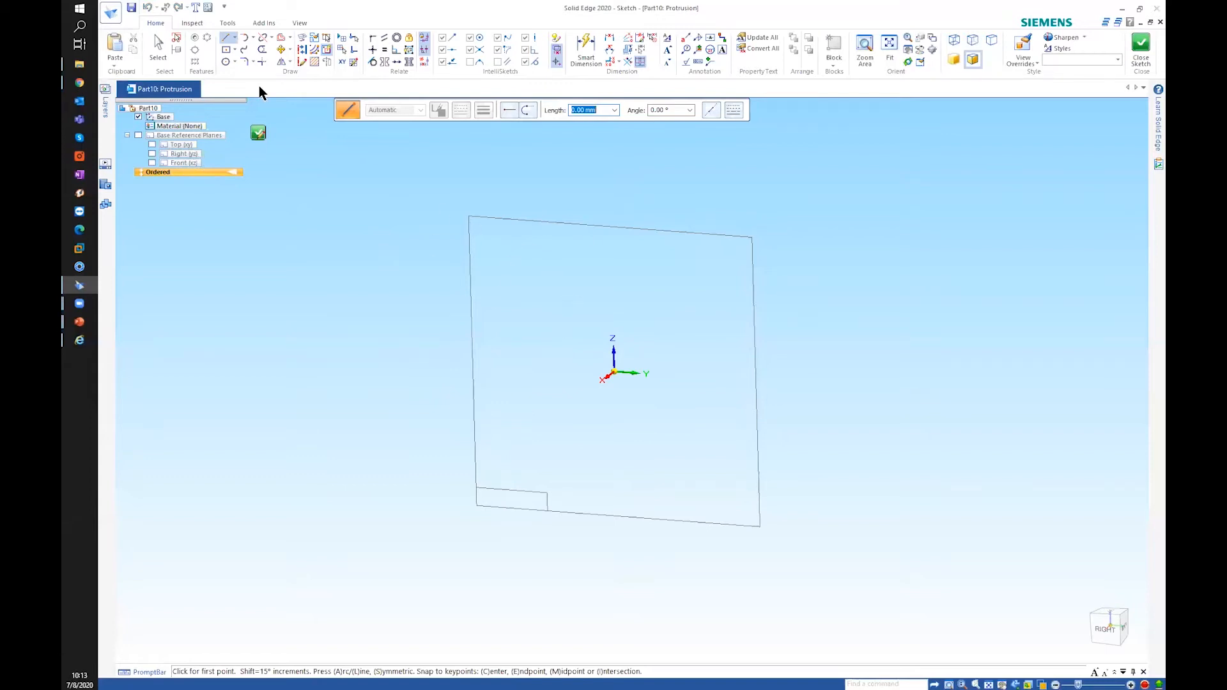
# Draw a rectangle by center on the profile plane, centered on the origin
pyautogui.click(227, 50)
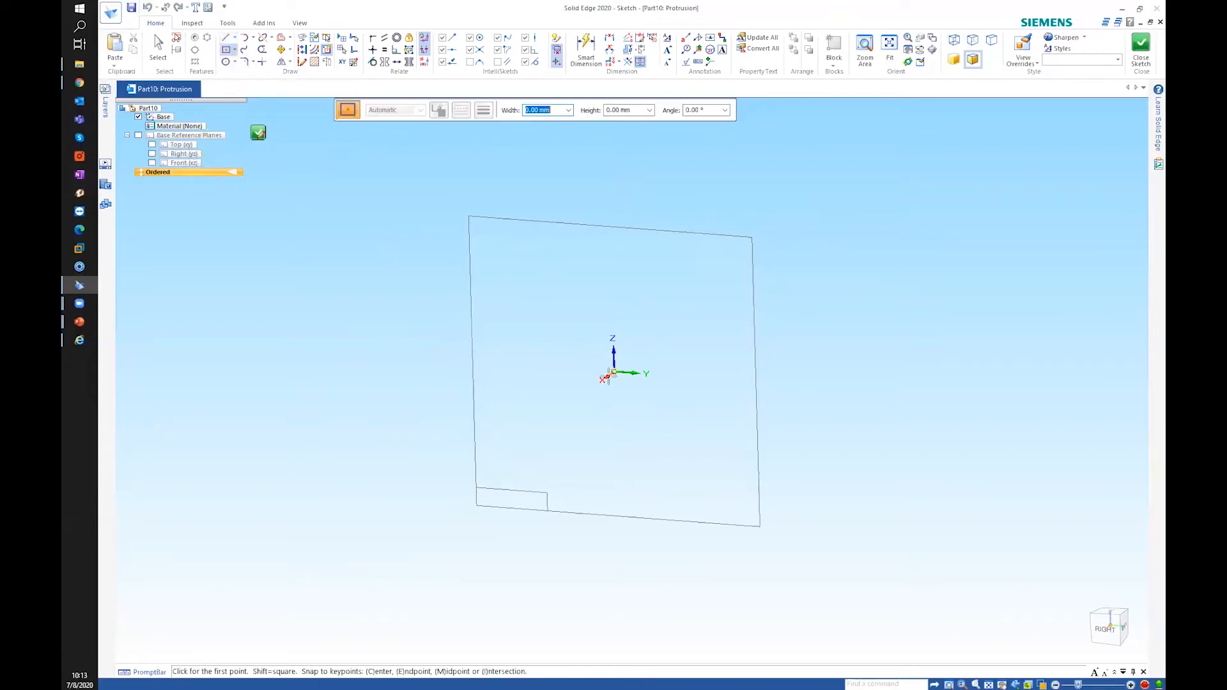
pyautogui.click(613, 372)
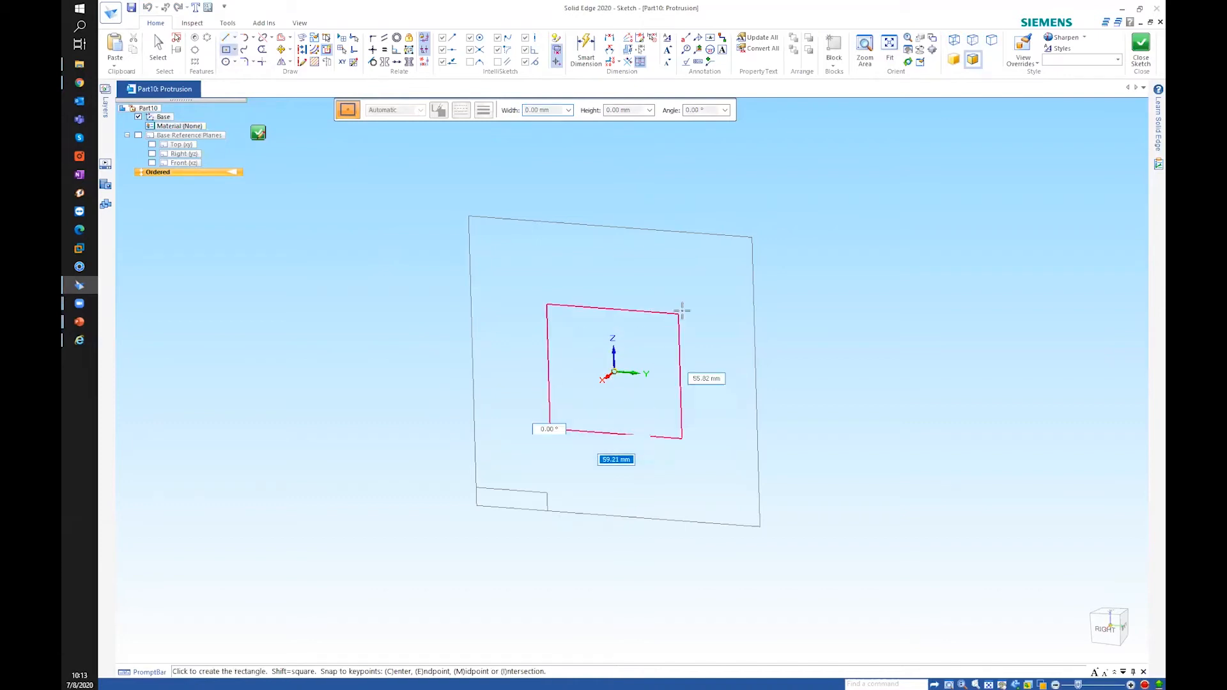
pyautogui.click(712, 299)
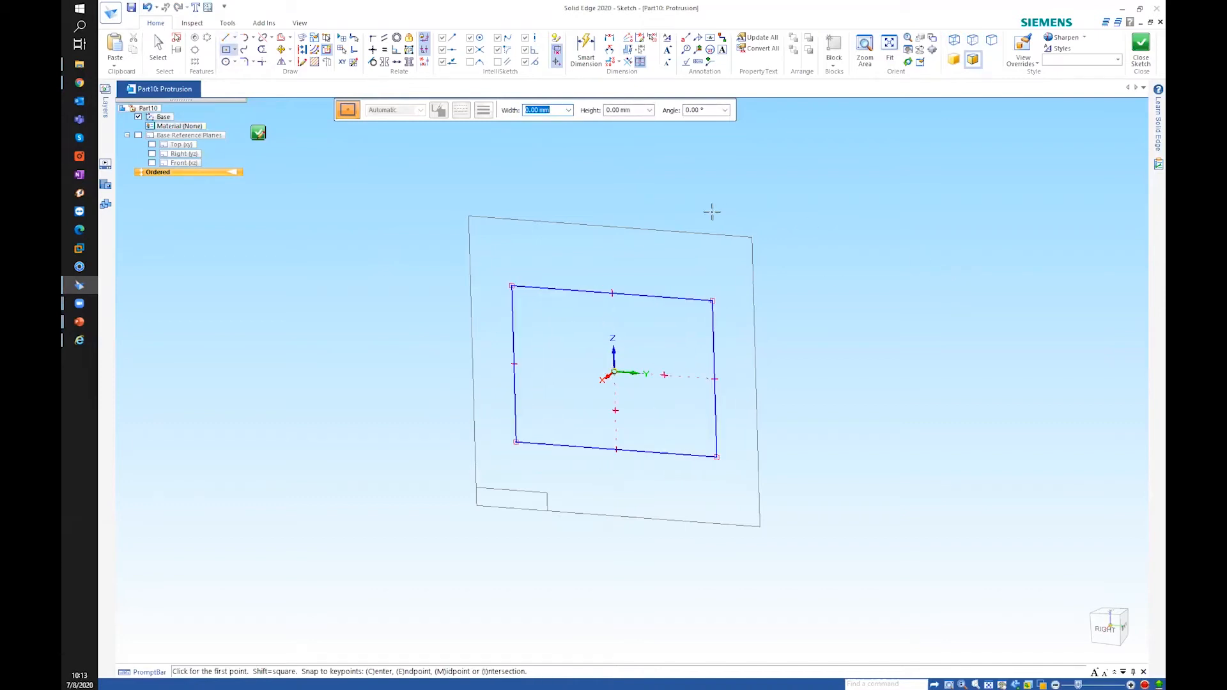
pyautogui.moveTo(647, 260)
pyautogui.mouseDown(button='middle')
pyautogui.moveTo(613, 216)
pyautogui.moveTo(555, 249)
pyautogui.moveTo(659, 230)
pyautogui.mouseUp(button='middle')
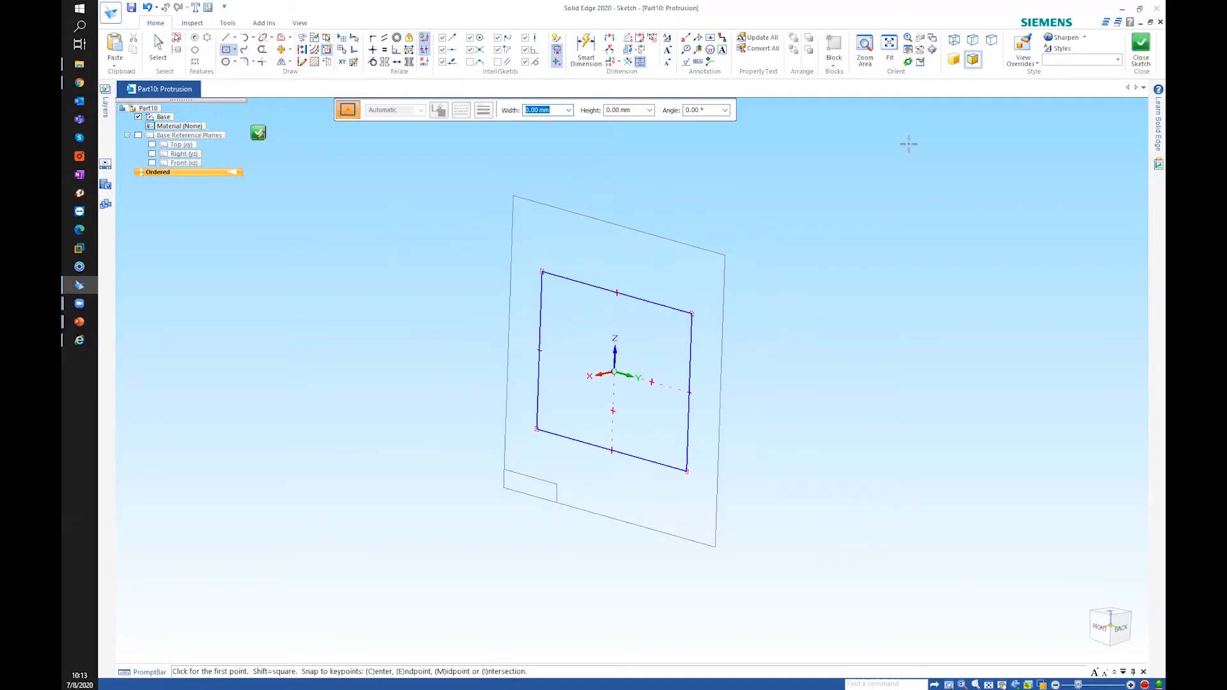
# Finish the rectangle profile, extrude it into a box along negative X, and end the Extrude command
pyautogui.click(1141, 48)
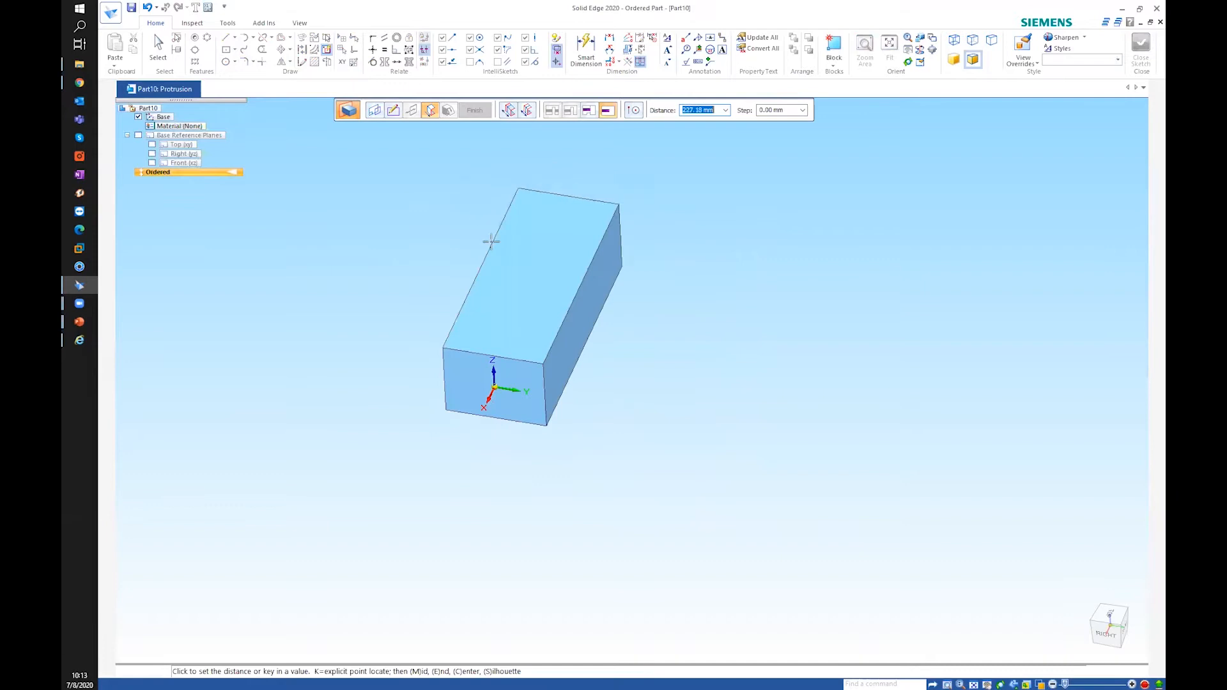
pyautogui.click(484, 345)
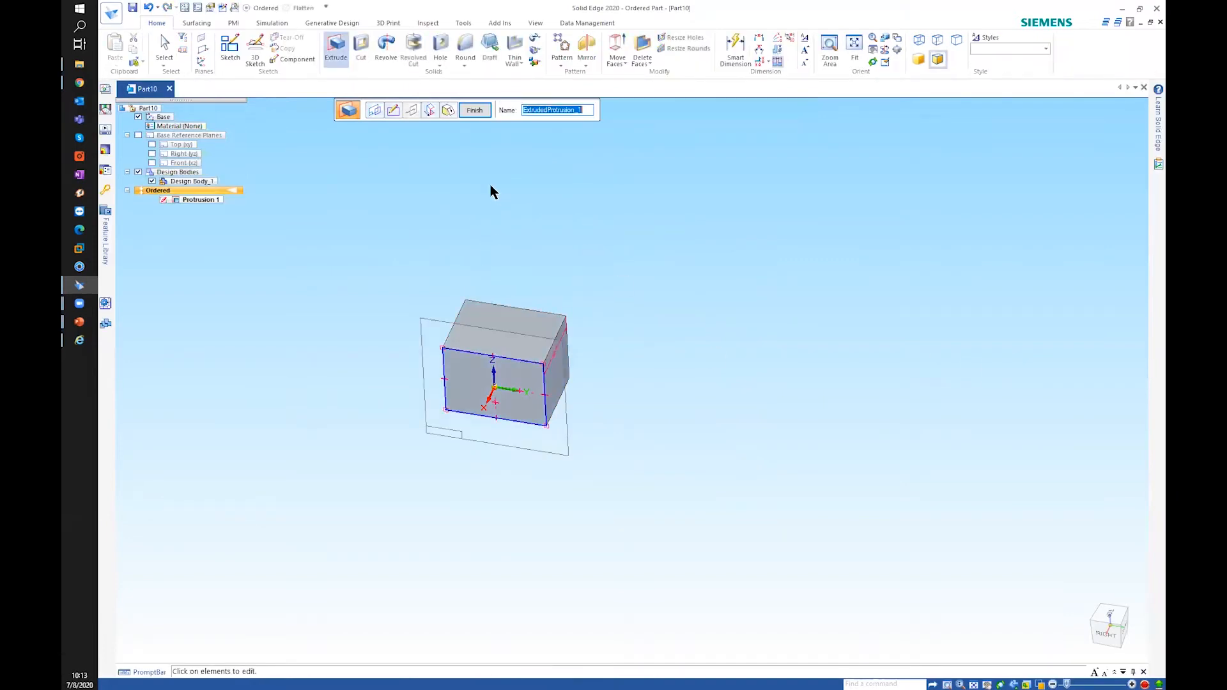
pyautogui.click(476, 111)
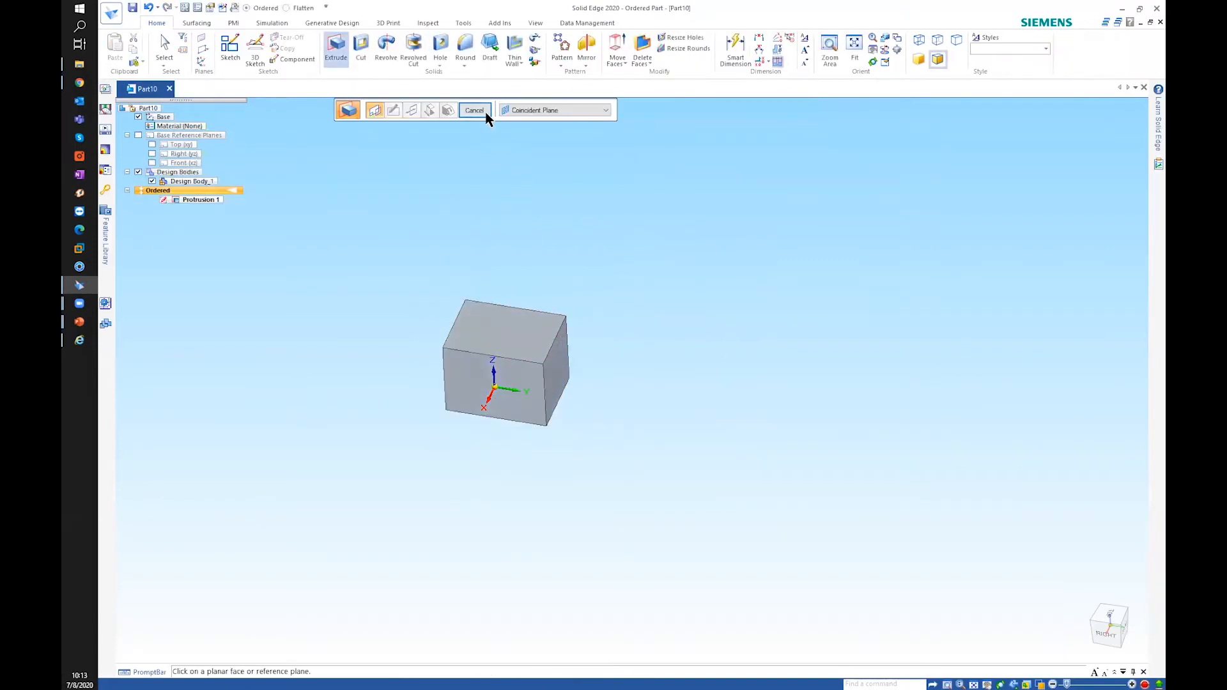
pyautogui.click(474, 110)
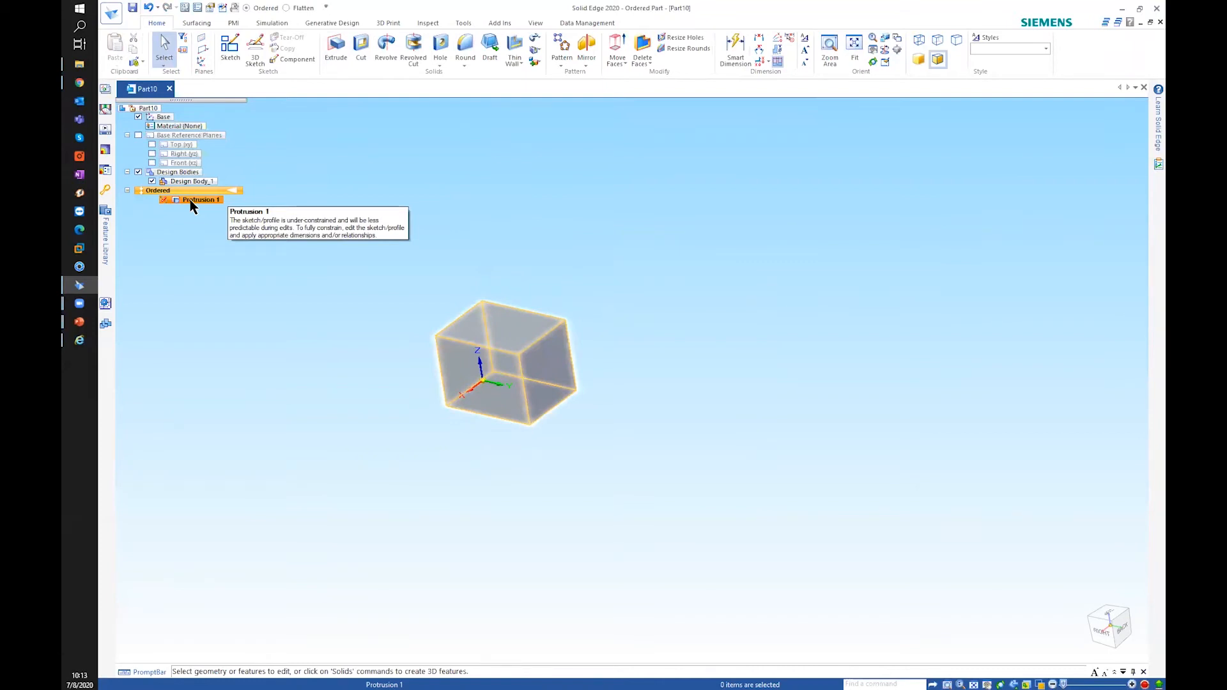
# Review the extruded box's definition and its rectangle profile without editing them
pyautogui.click(190, 200)
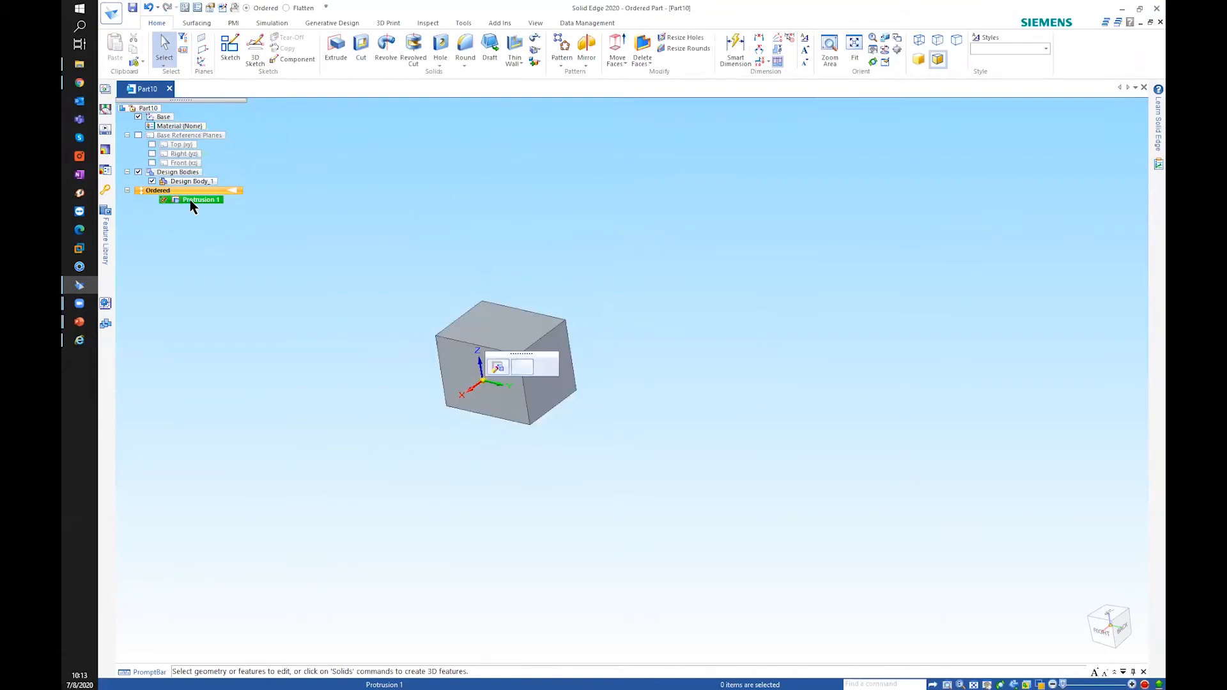
pyautogui.click(498, 368)
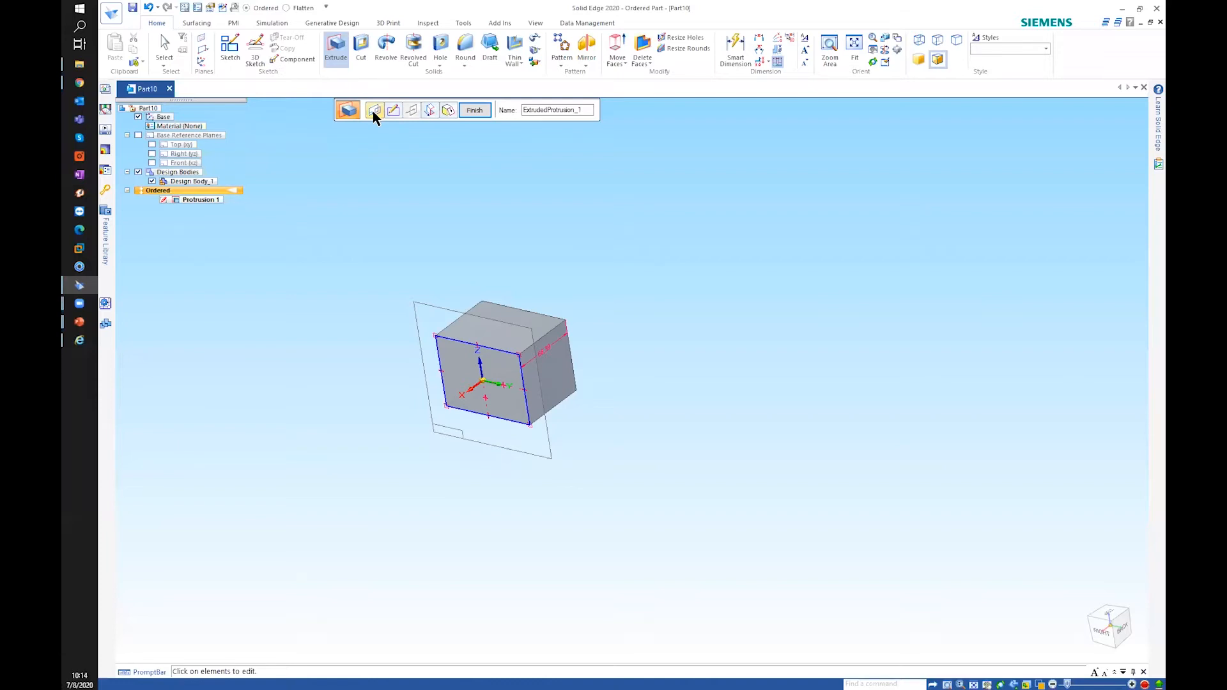
pyautogui.click(396, 113)
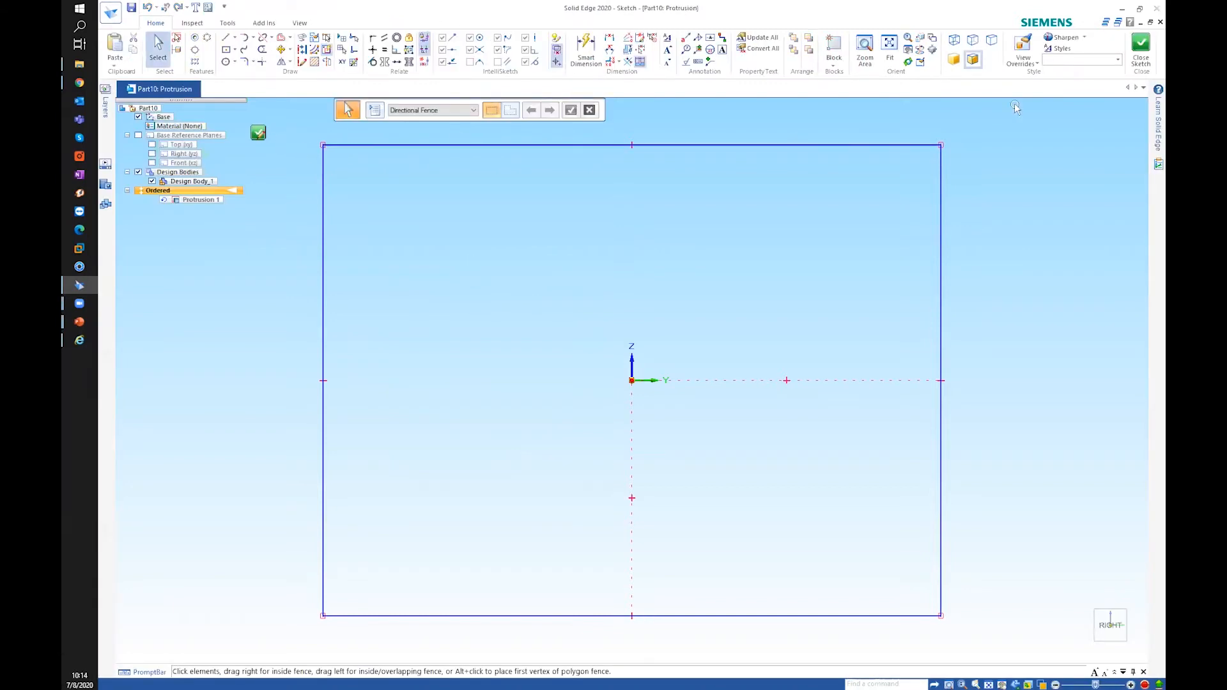
pyautogui.click(1144, 46)
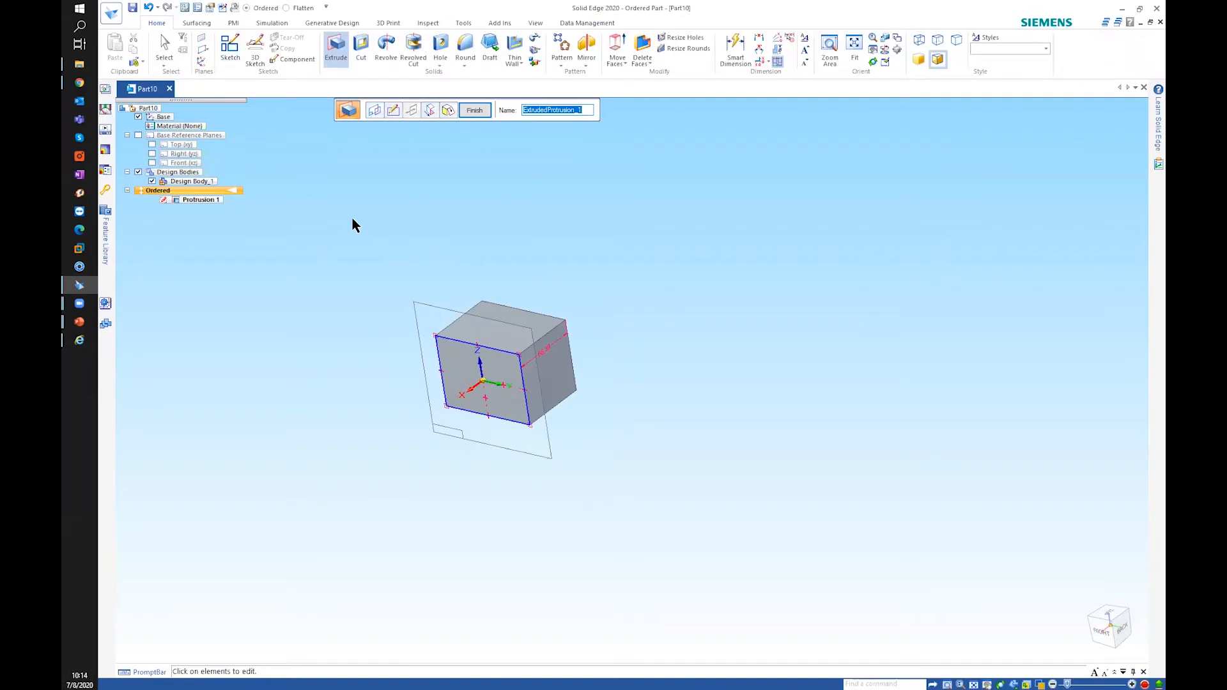
pyautogui.click(474, 110)
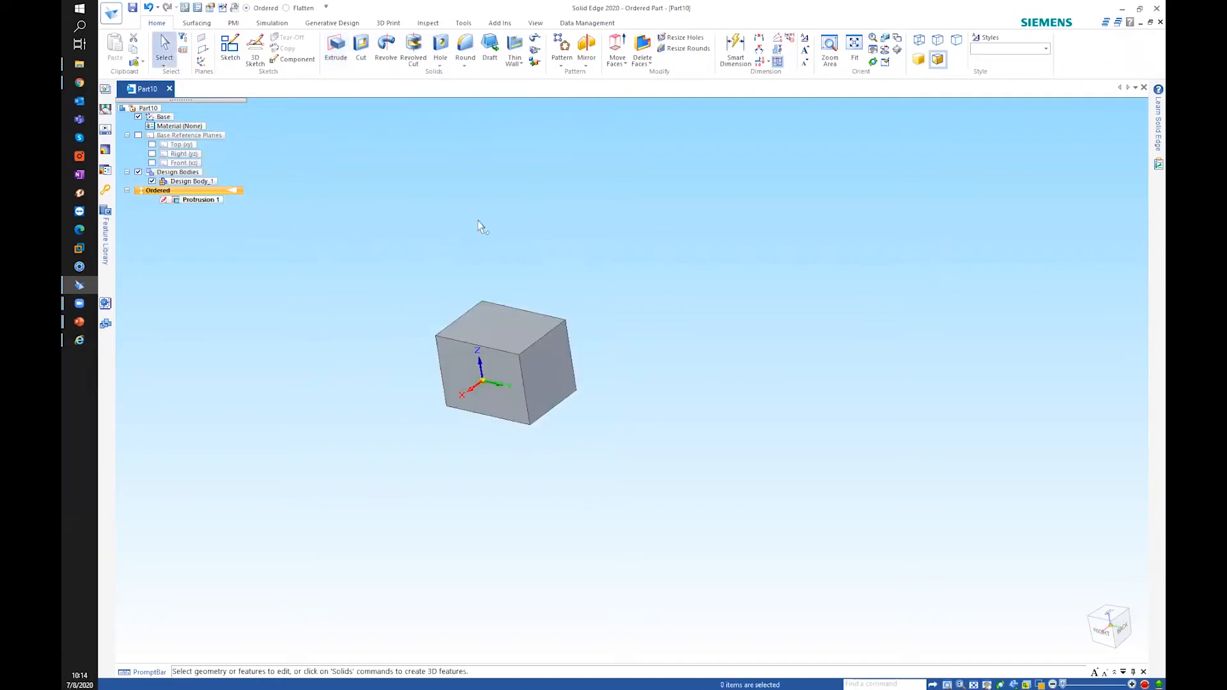
pyautogui.moveTo(356, 203); pyautogui.dragTo(364, 213, button='middle')
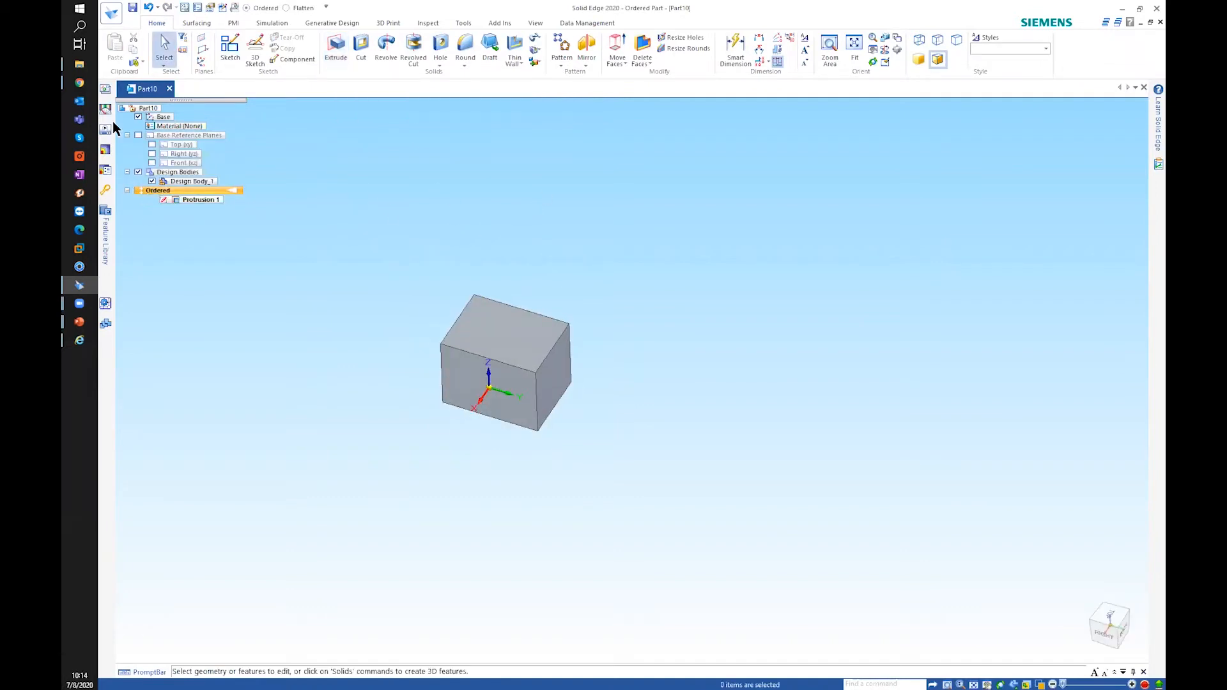
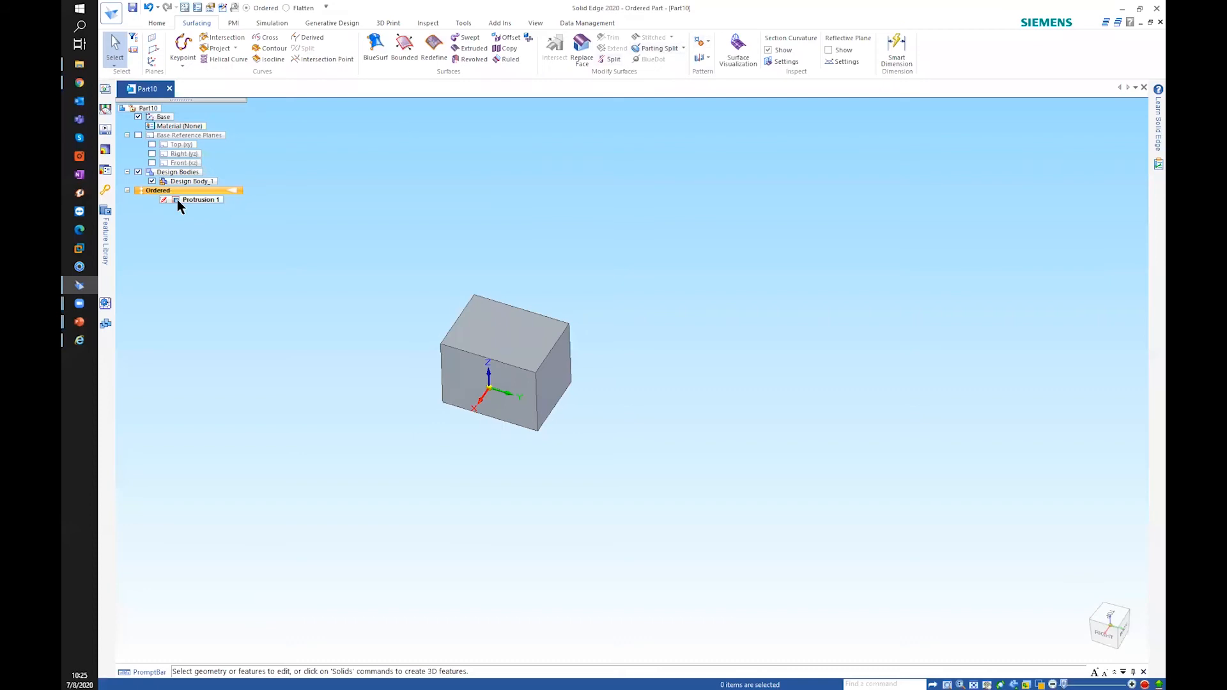
# Delete the extruded box and start a sketch on the base coordinate system's xz plane
pyautogui.press('Delete')
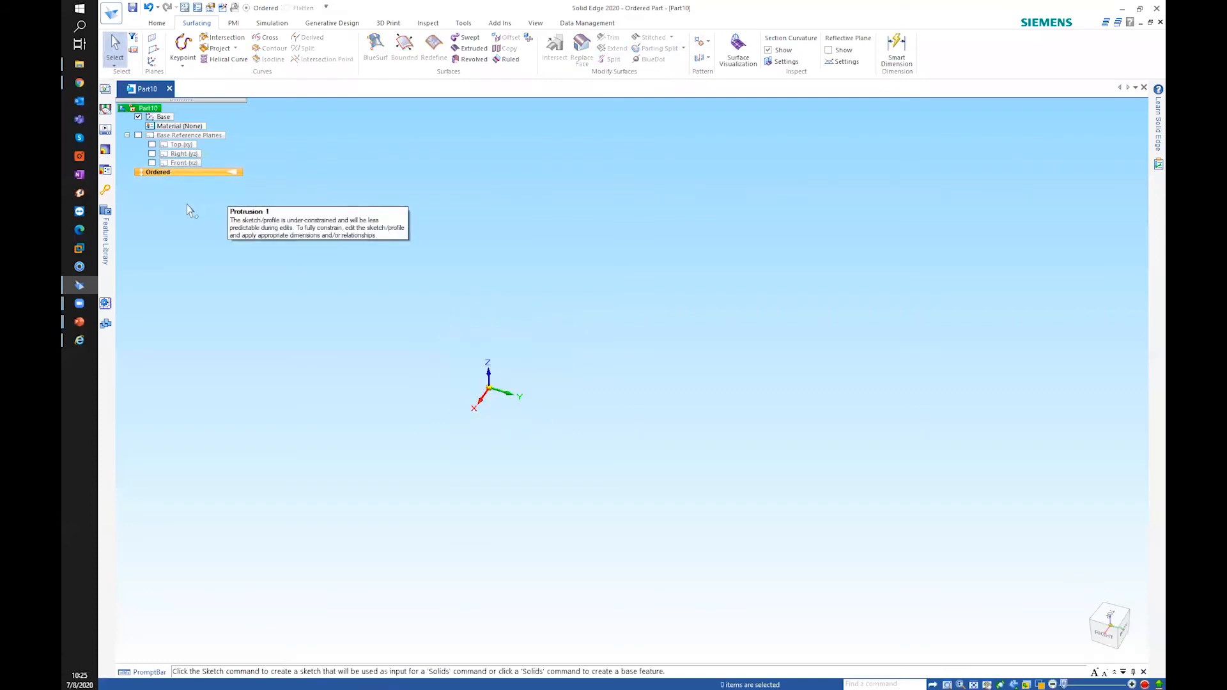
pyautogui.hotkey('ctrl', 'i')
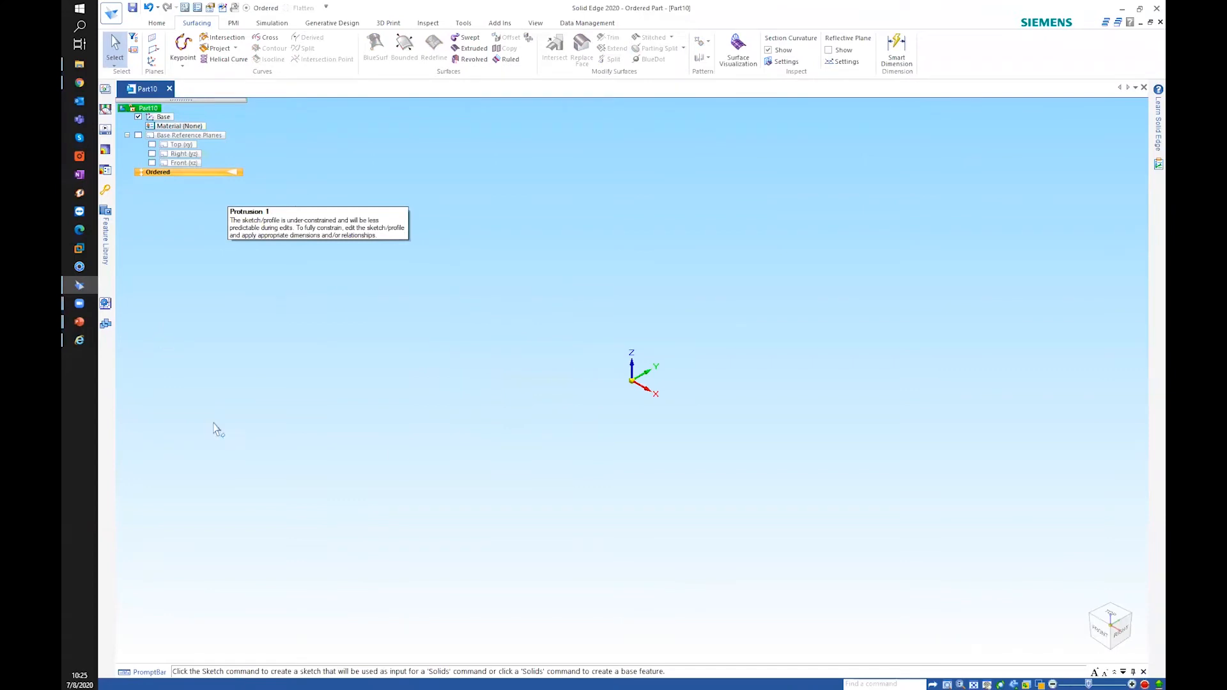
pyautogui.click(155, 24)
pyautogui.click(229, 48)
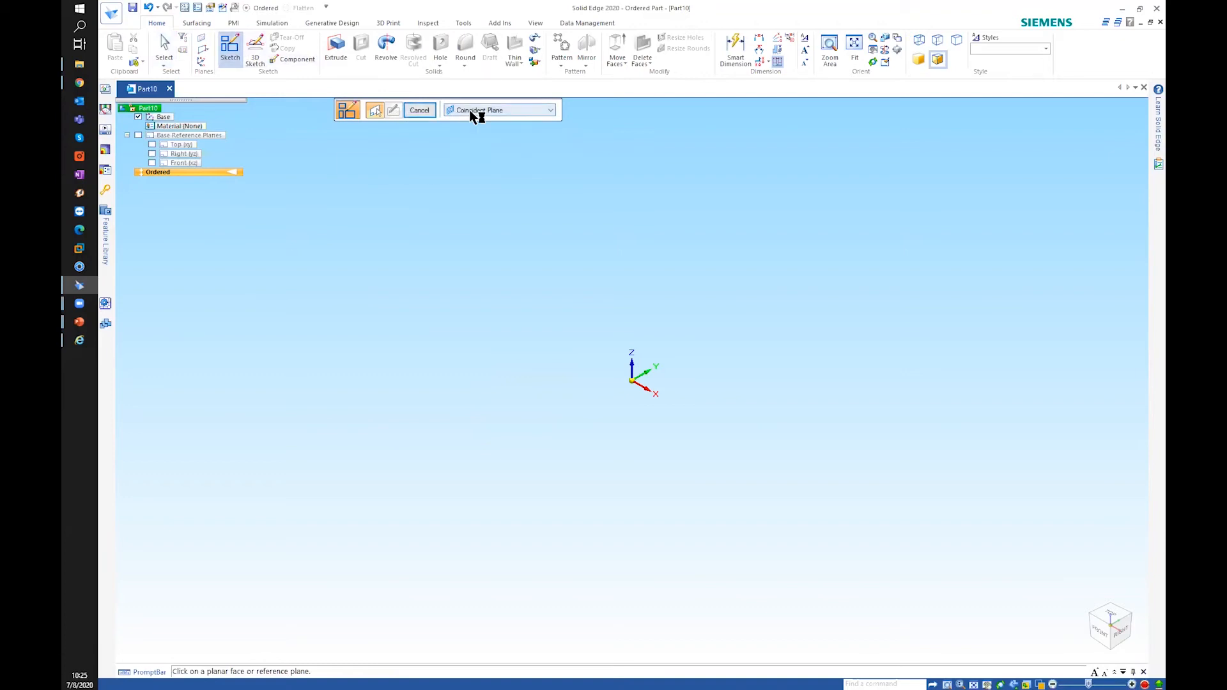
pyautogui.click(640, 373)
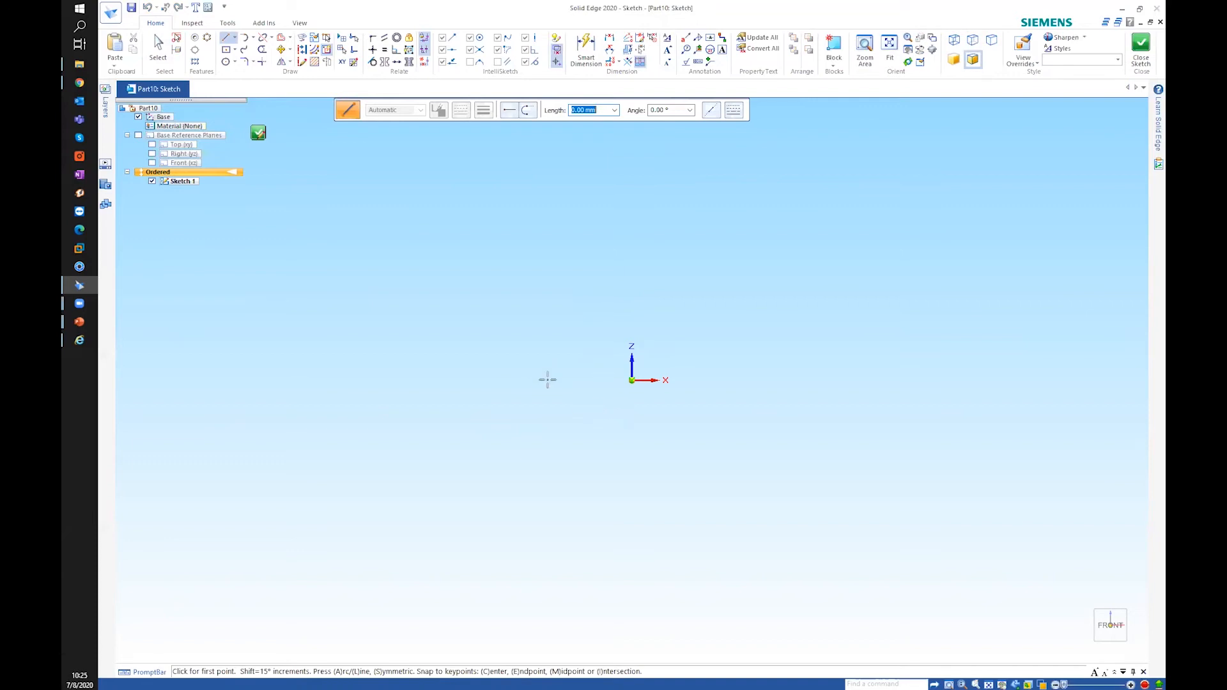
# Draw a horizontal 55 mm line below the origin, starting to the left of the Z axis
pyautogui.click(227, 42)
pyautogui.click(476, 440)
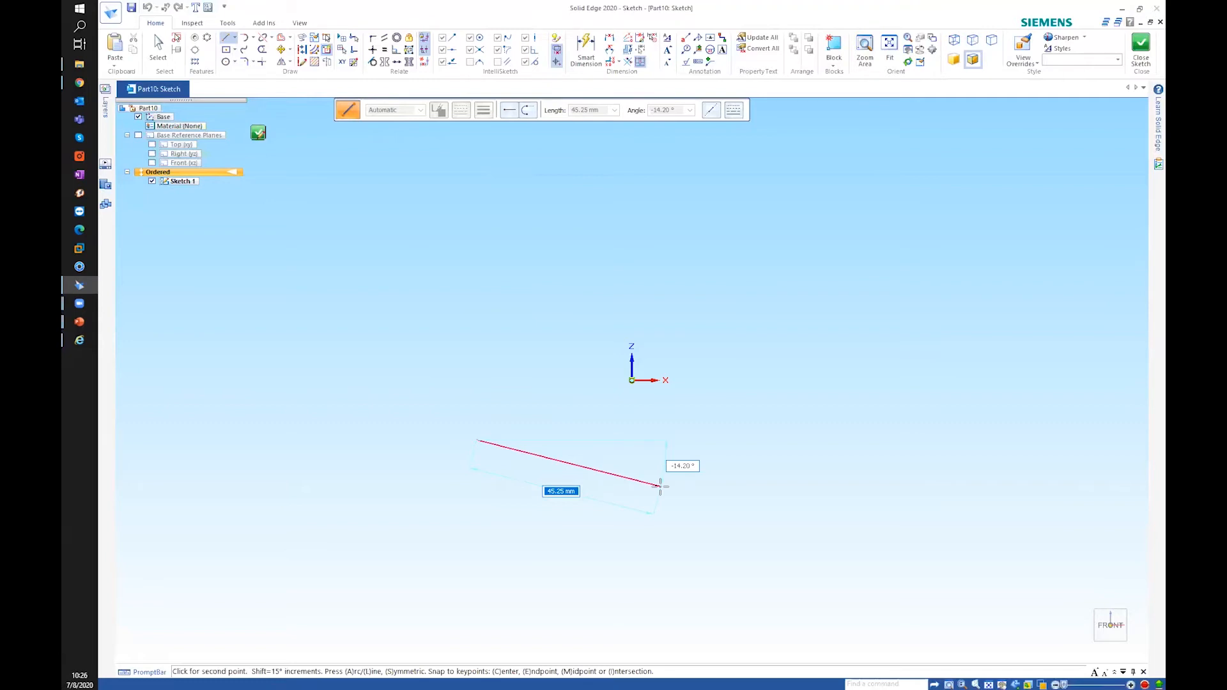
pyautogui.write('55')
pyautogui.press('Tab')
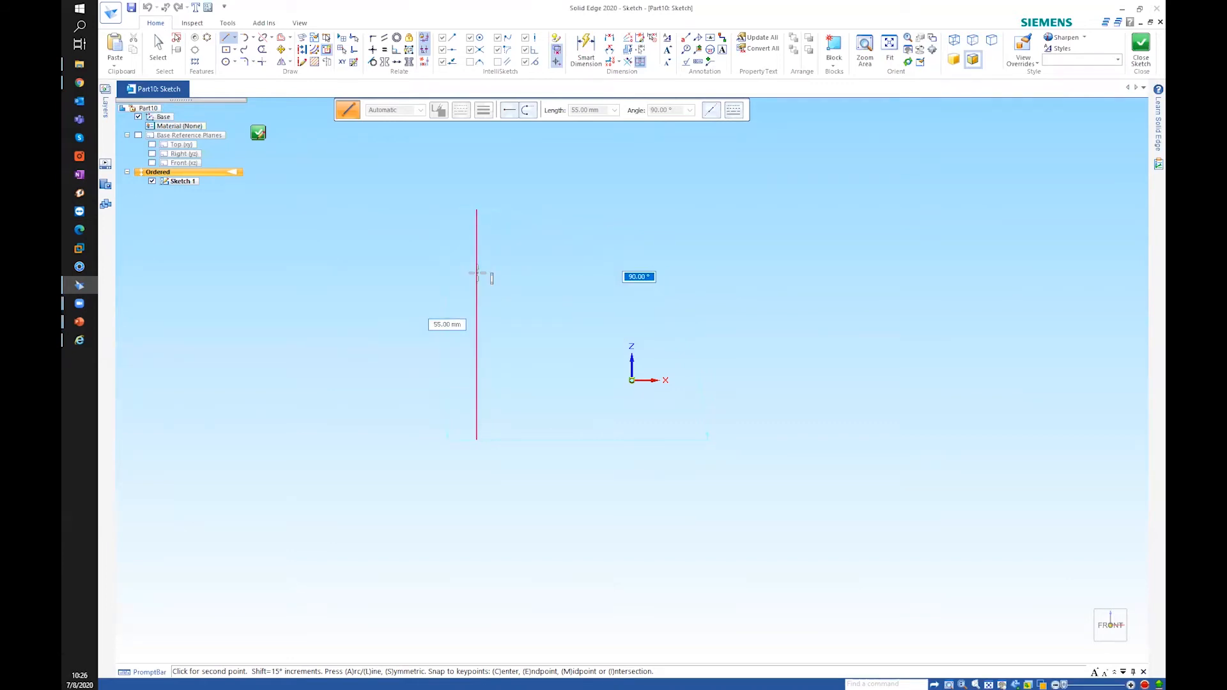
pyautogui.click(707, 442)
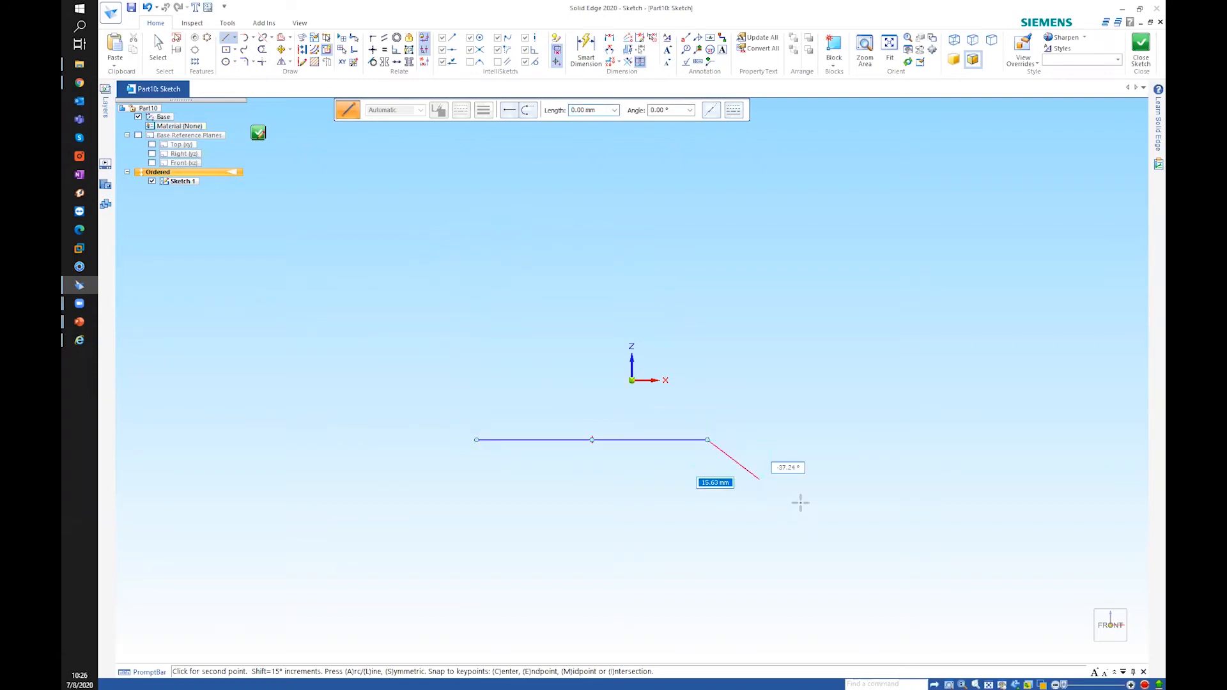
pyautogui.rightClick(829, 475)
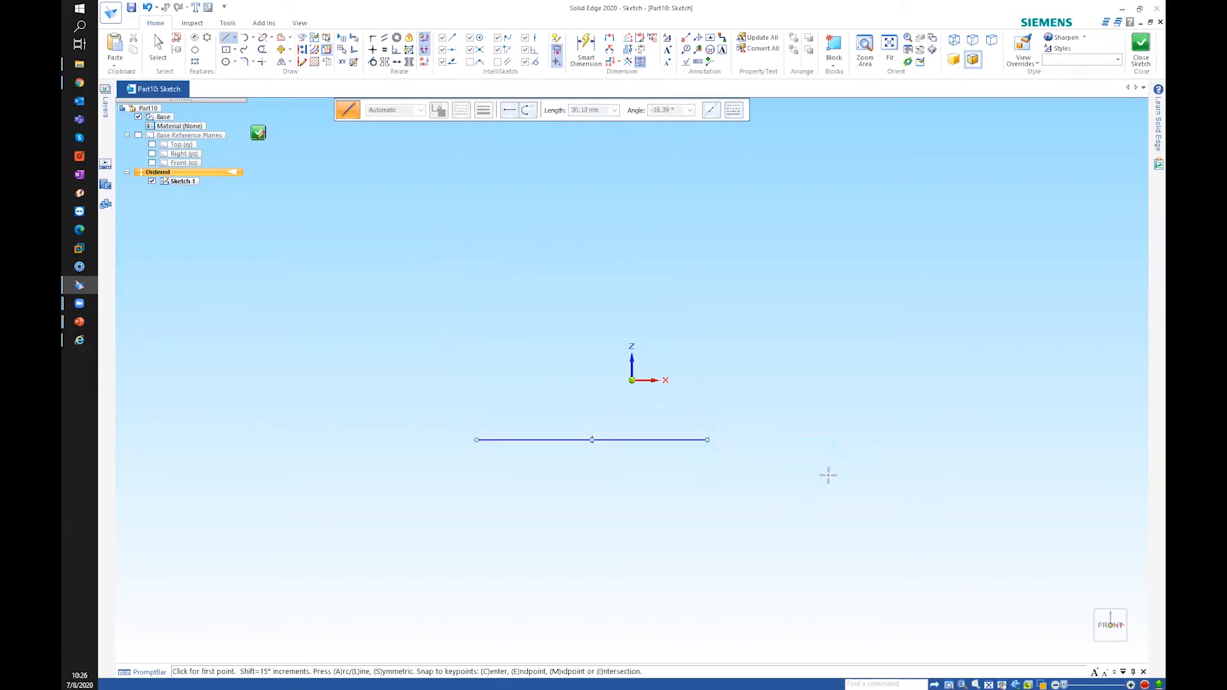
# Exit the Line command and examine the selectable elements at the horizontal line's midpoint, including its Horizontal relationship
pyautogui.click(592, 440)
pyautogui.press('Escape')
pyautogui.press('Escape')
pyautogui.scroll(2, 592, 448)
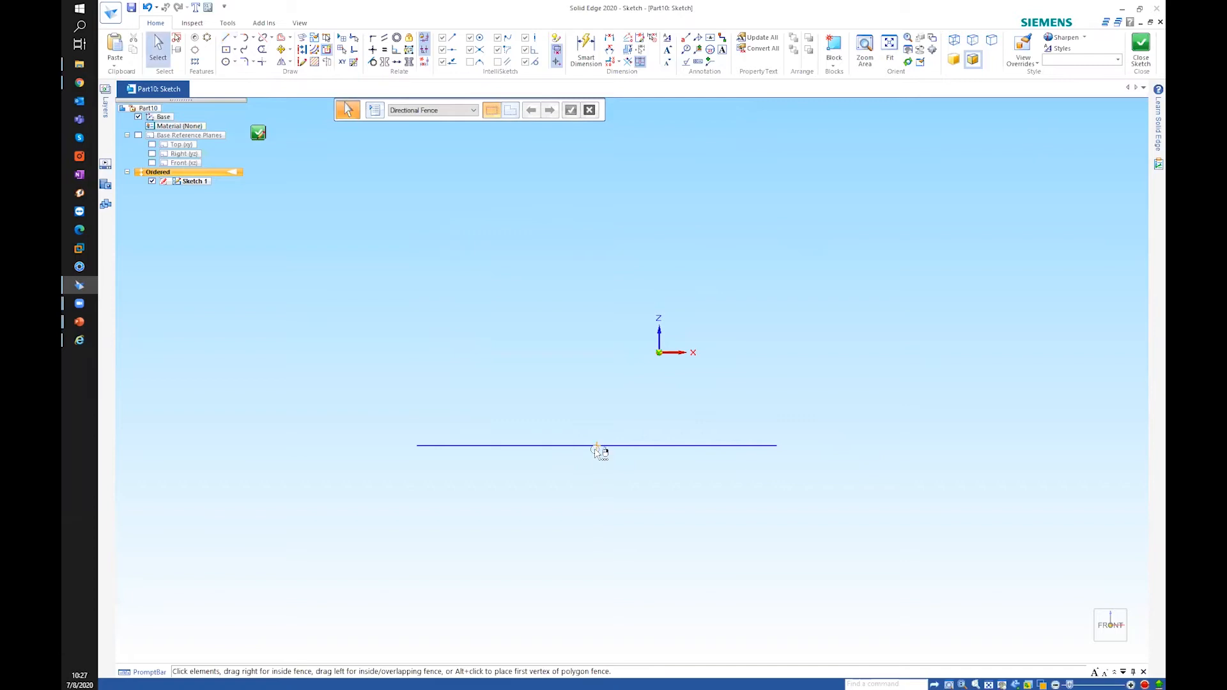
pyautogui.rightClick(596, 450)
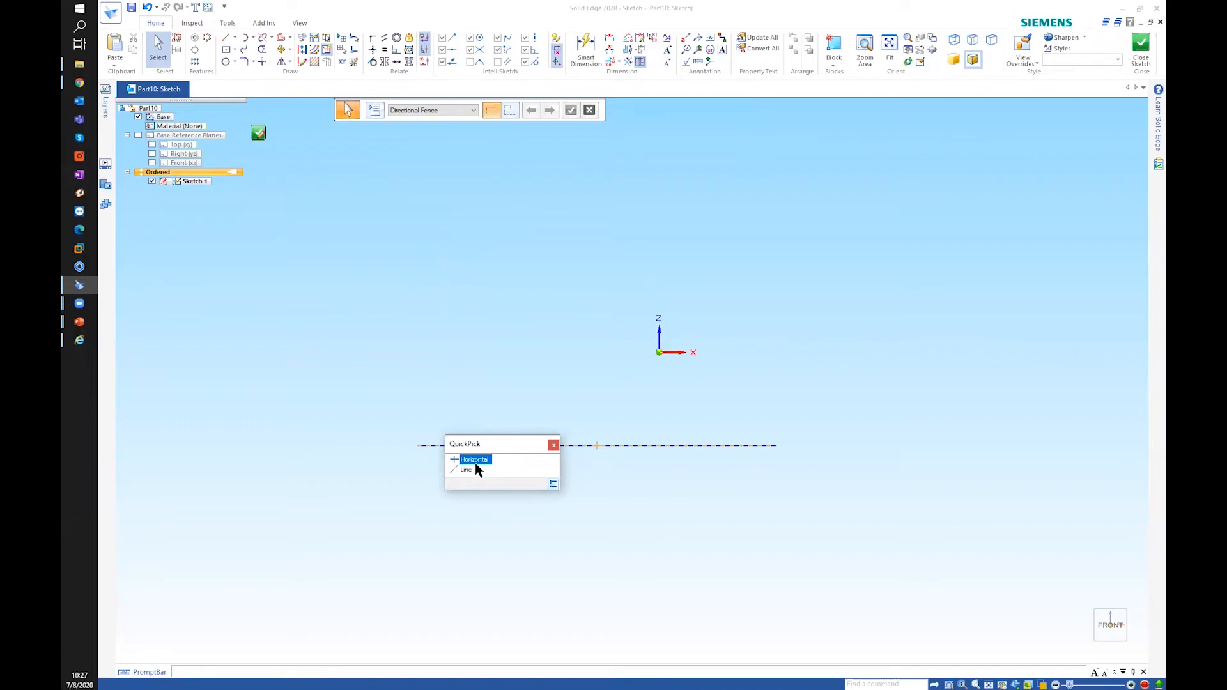
pyautogui.press('Escape')
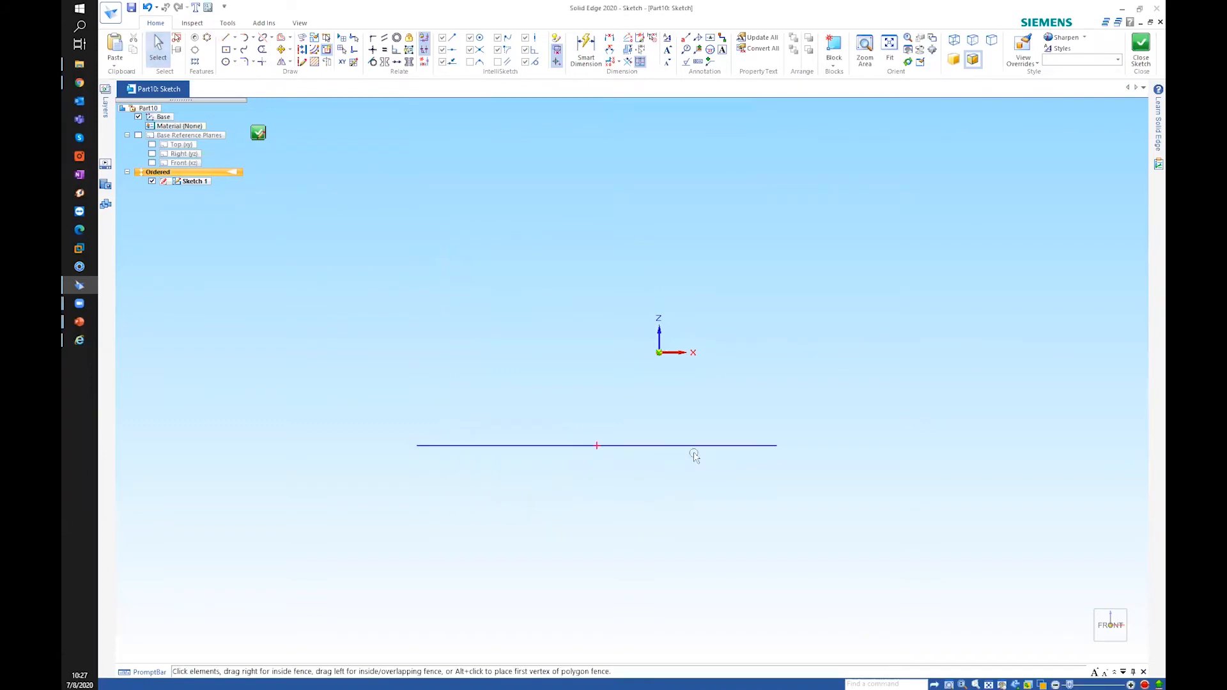
# Reposition the line and stretch it to about 69 mm, and delete its horizontal relationship
pyautogui.moveTo(685, 450); pyautogui.dragTo(542, 398)
pyautogui.moveTo(636, 396); pyautogui.dragTo(725, 428)
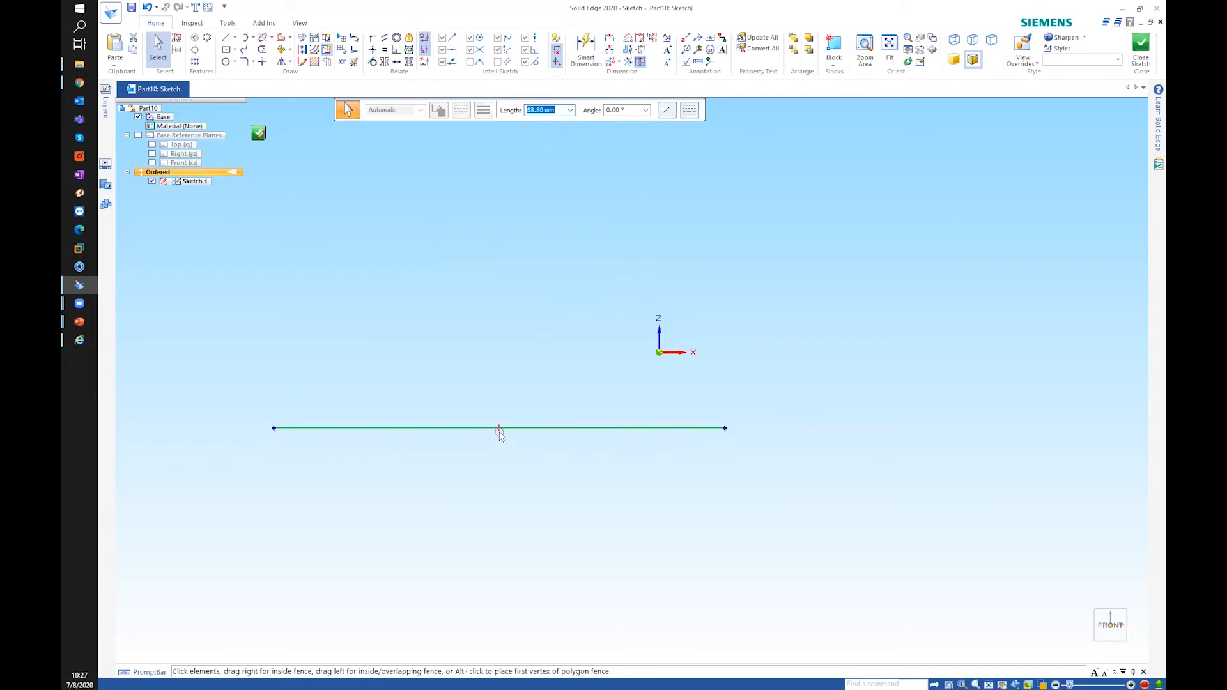
pyautogui.press('Escape')
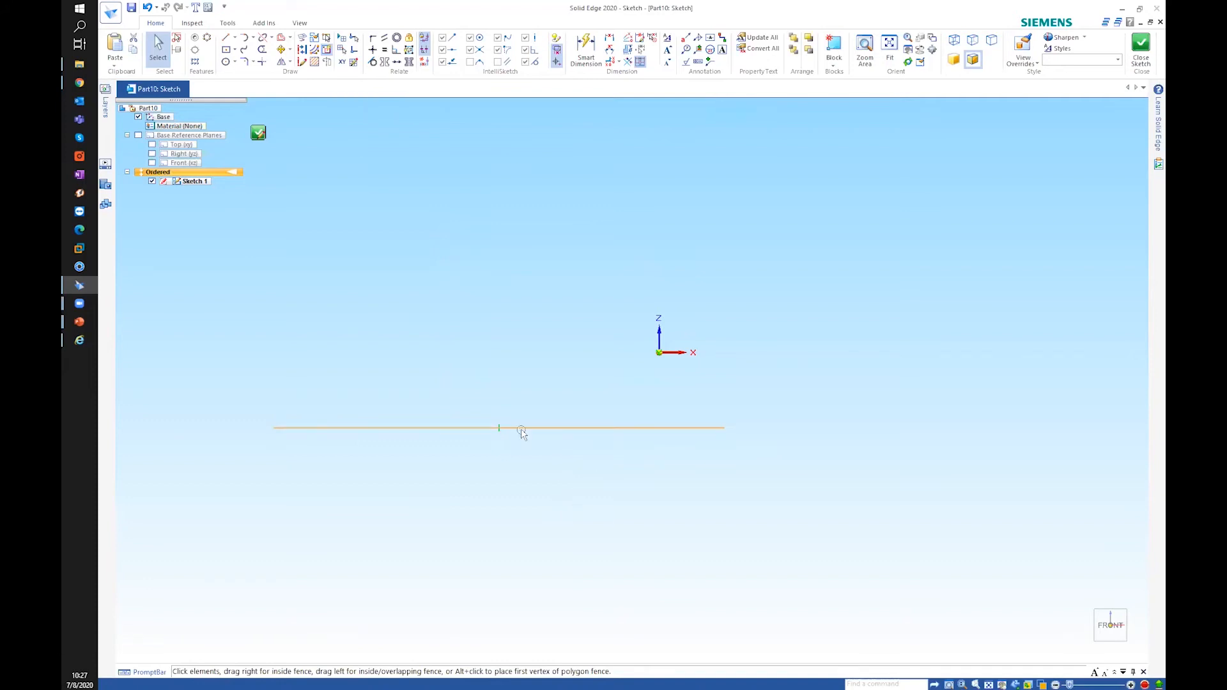
pyautogui.press('Escape')
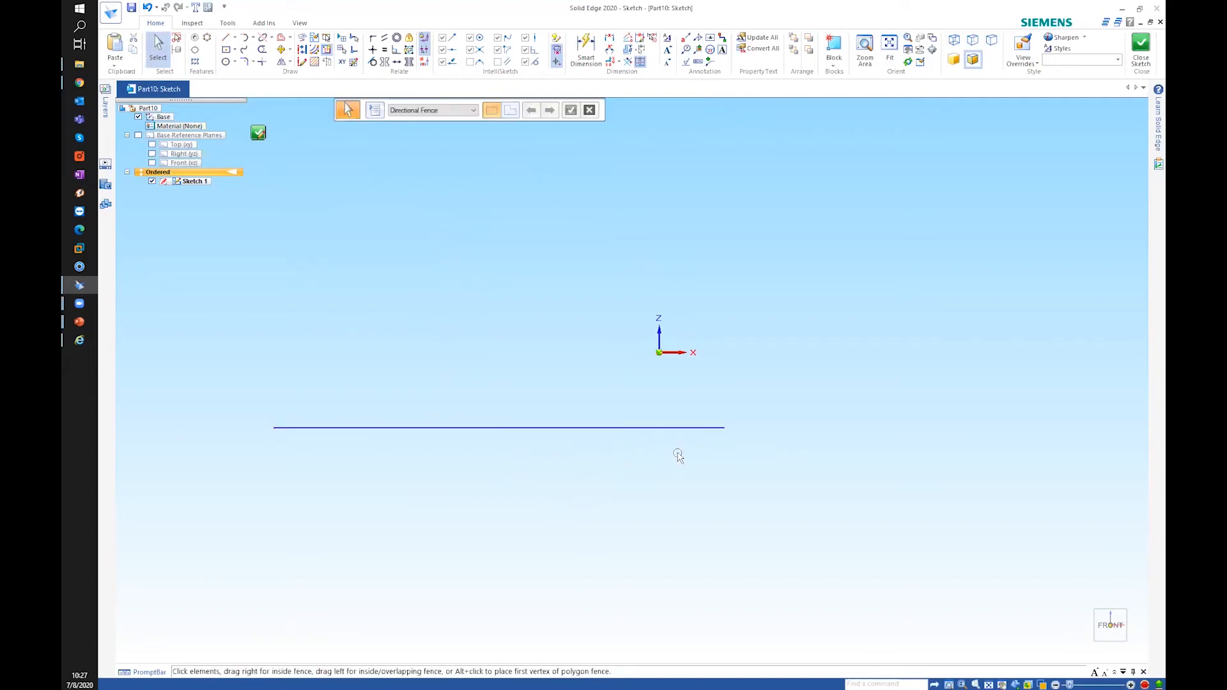
# Tilt the line to about 3° by moving its positive-X endpoint, and restore it with a Horizontal/Vertical relationship
pyautogui.click(691, 429)
pyautogui.moveTo(724, 428); pyautogui.dragTo(681, 407)
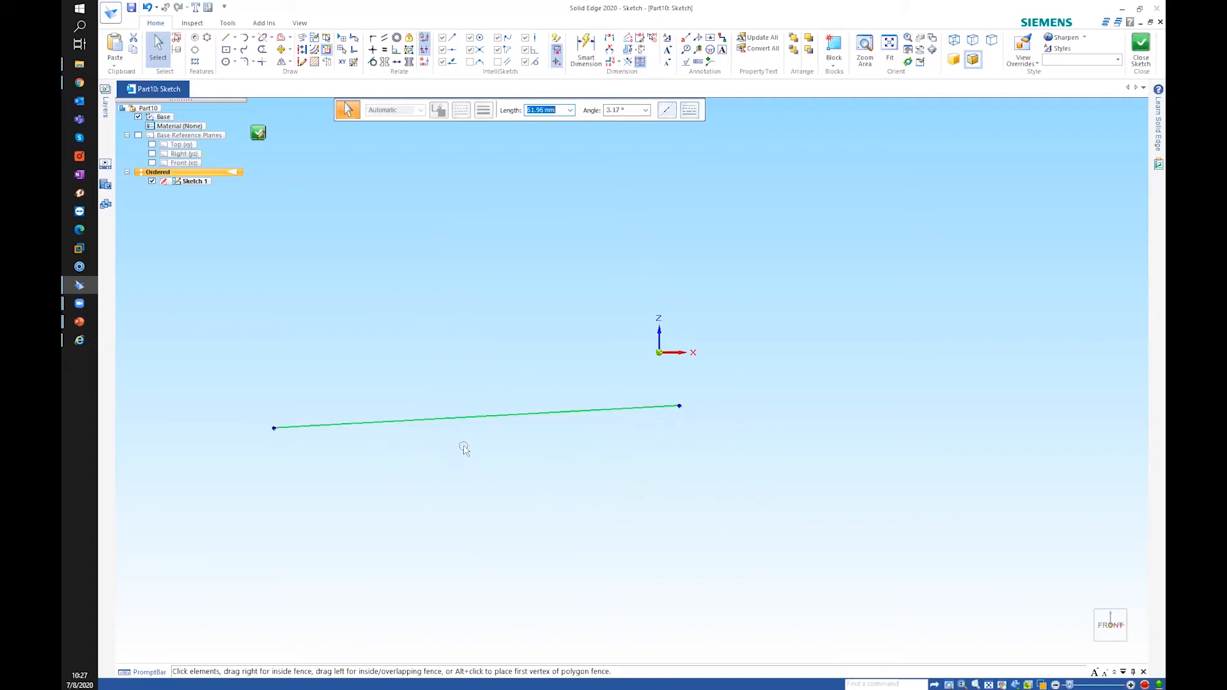
pyautogui.click(373, 49)
pyautogui.click(424, 421)
pyautogui.rightClick(496, 318)
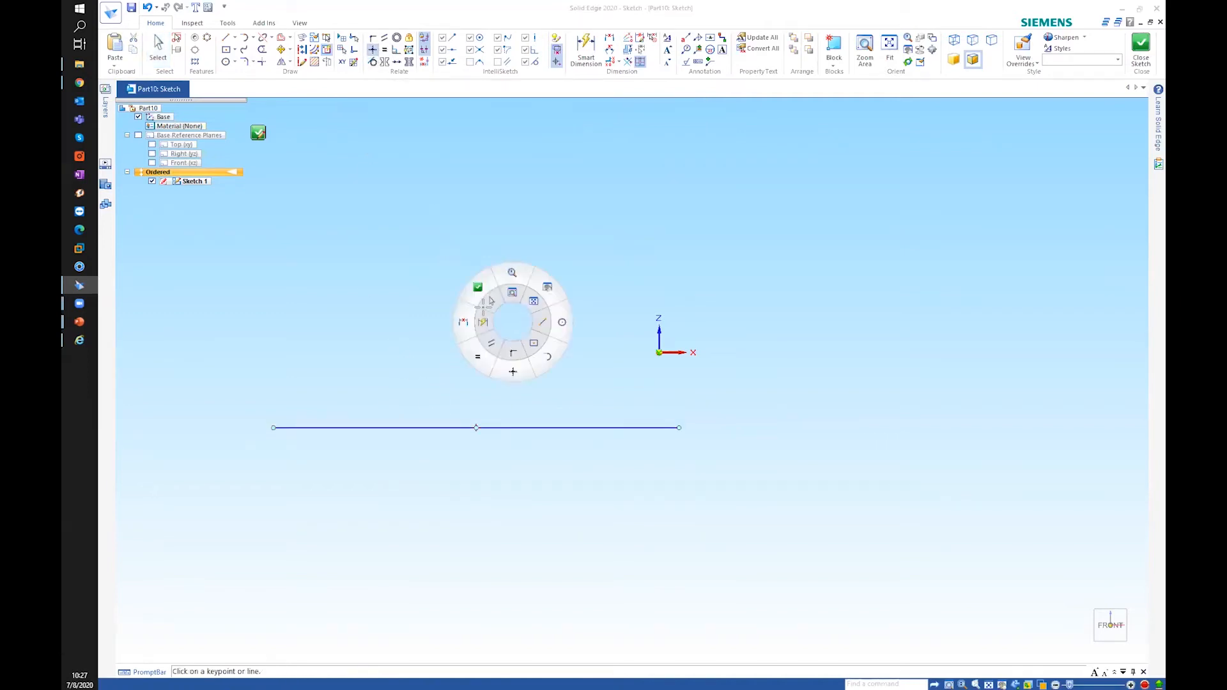
pyautogui.click(491, 300)
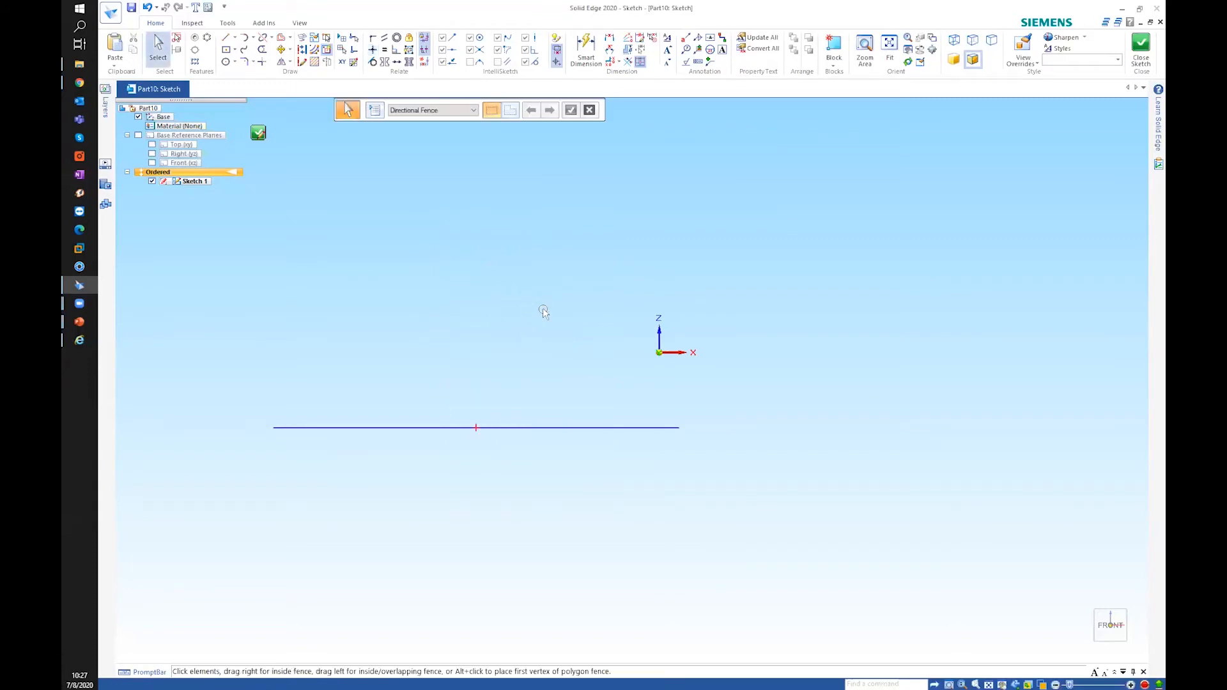
# Delete the line and draw a new horizontal line below the origin, starting on the negative X side and ending well into positive X
pyautogui.click(581, 428)
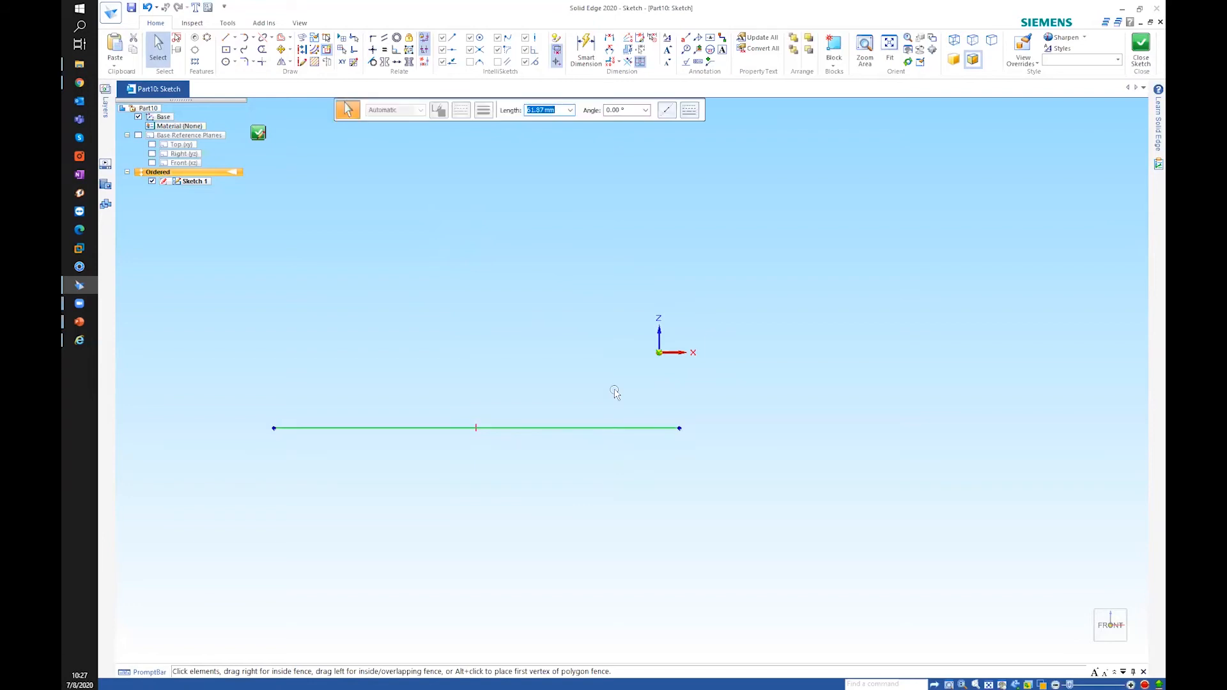
pyautogui.press('Delete')
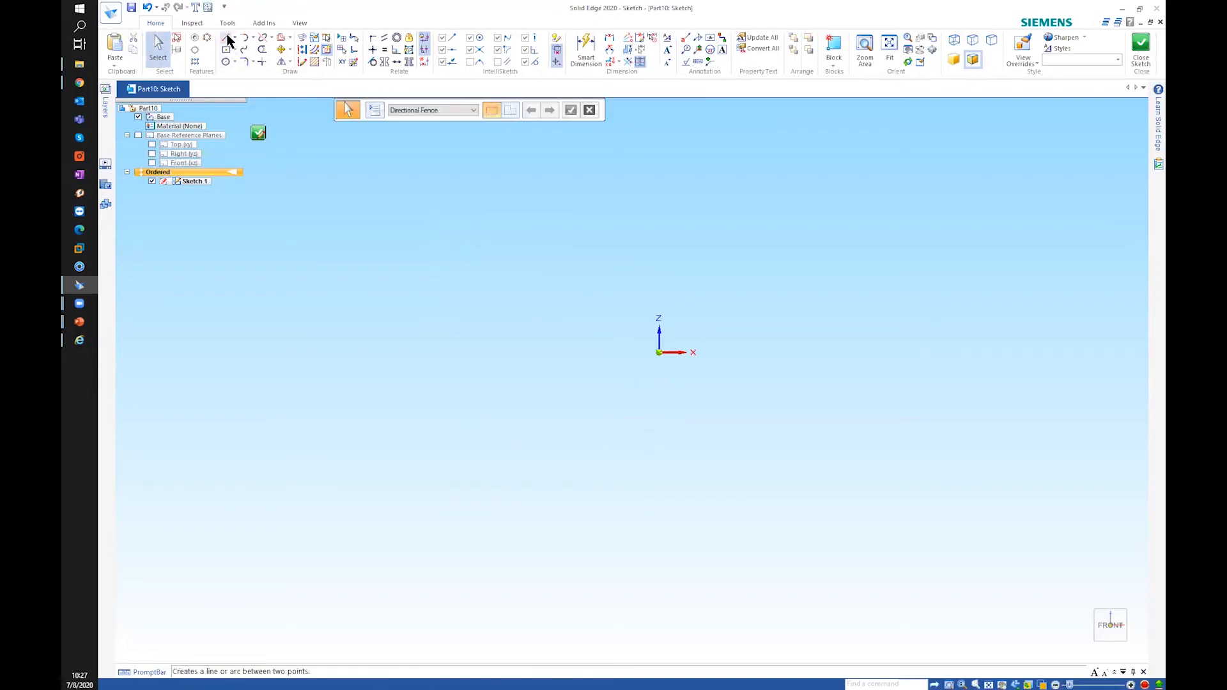
pyautogui.click(227, 39)
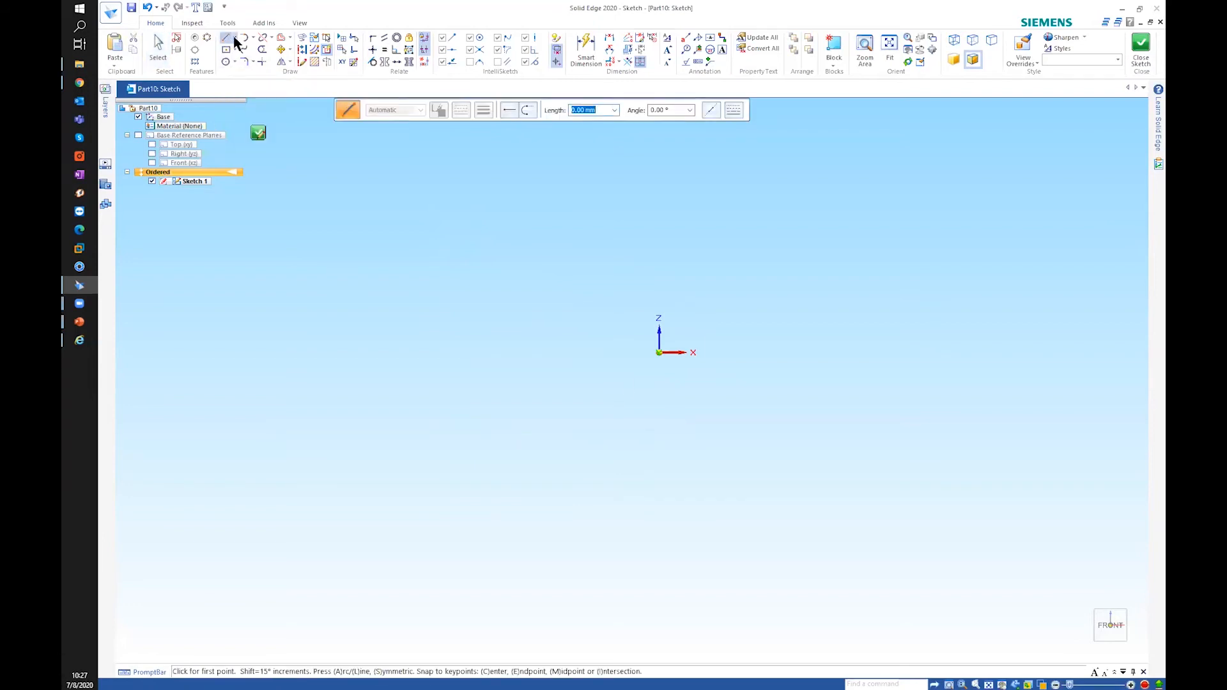
pyautogui.click(235, 39)
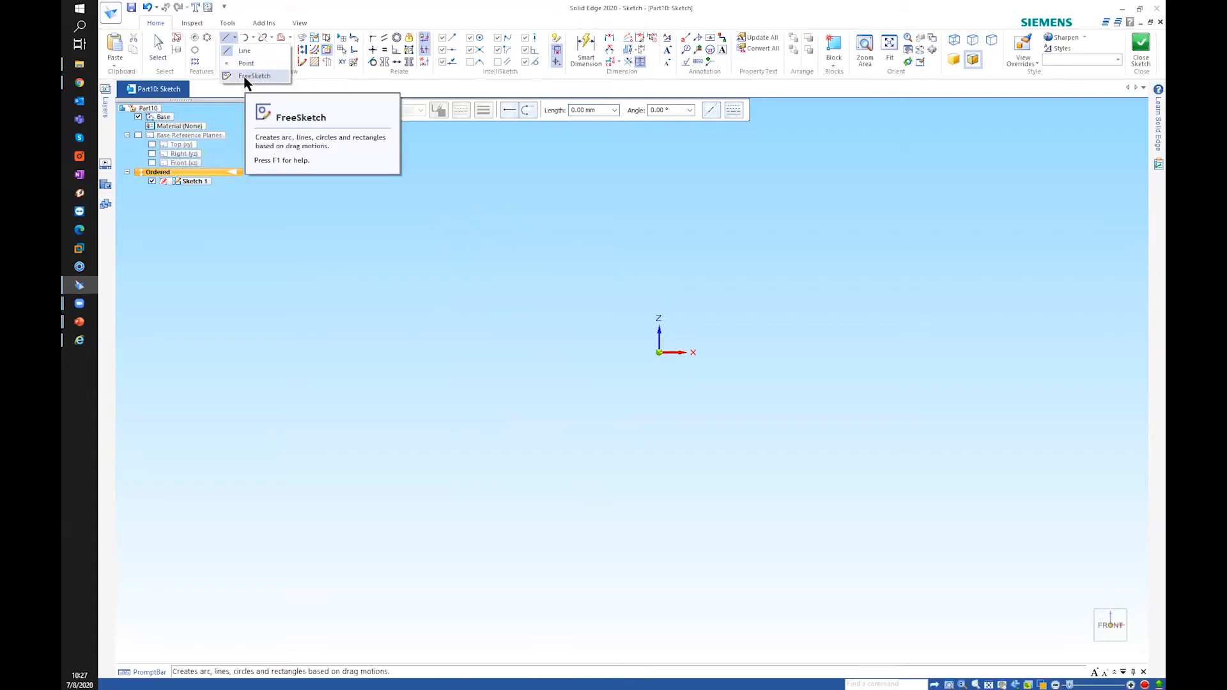
pyautogui.click(235, 52)
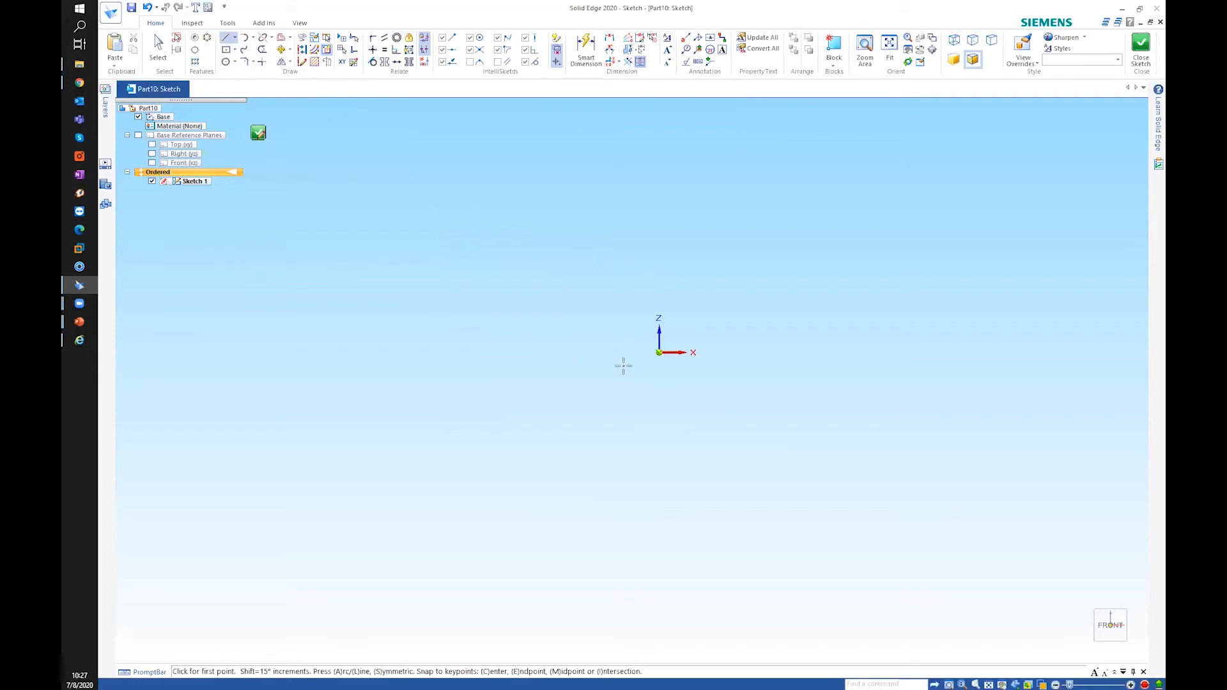
pyautogui.click(556, 445)
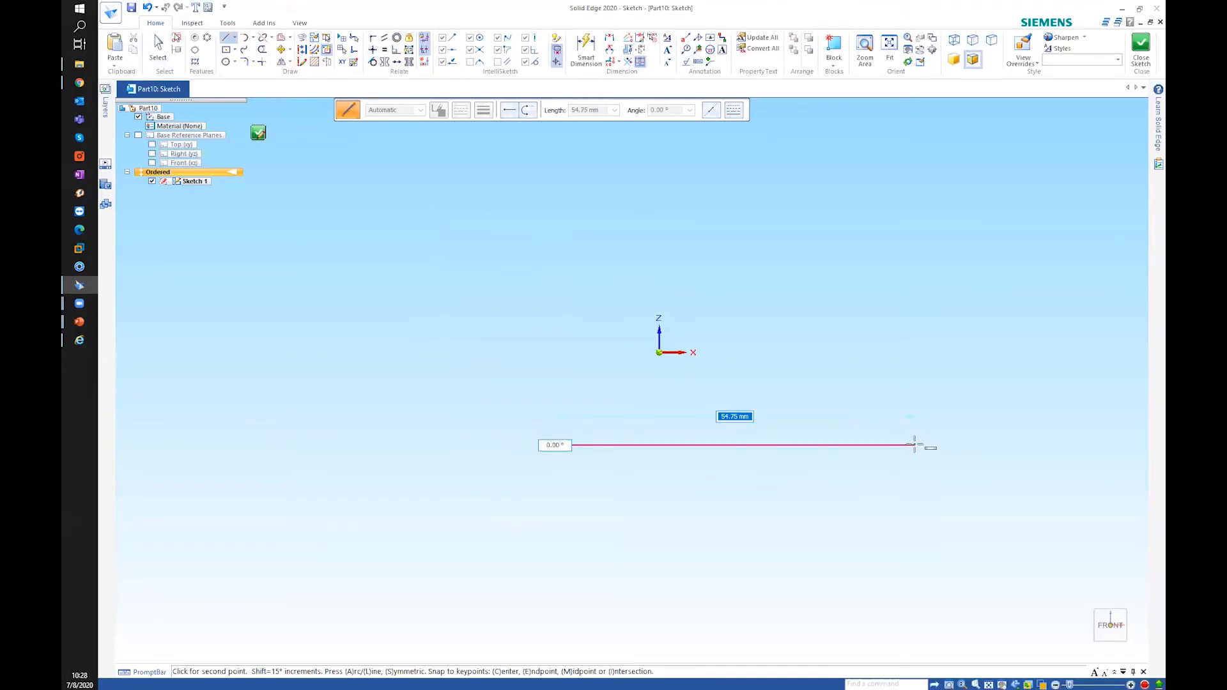
pyautogui.click(953, 445)
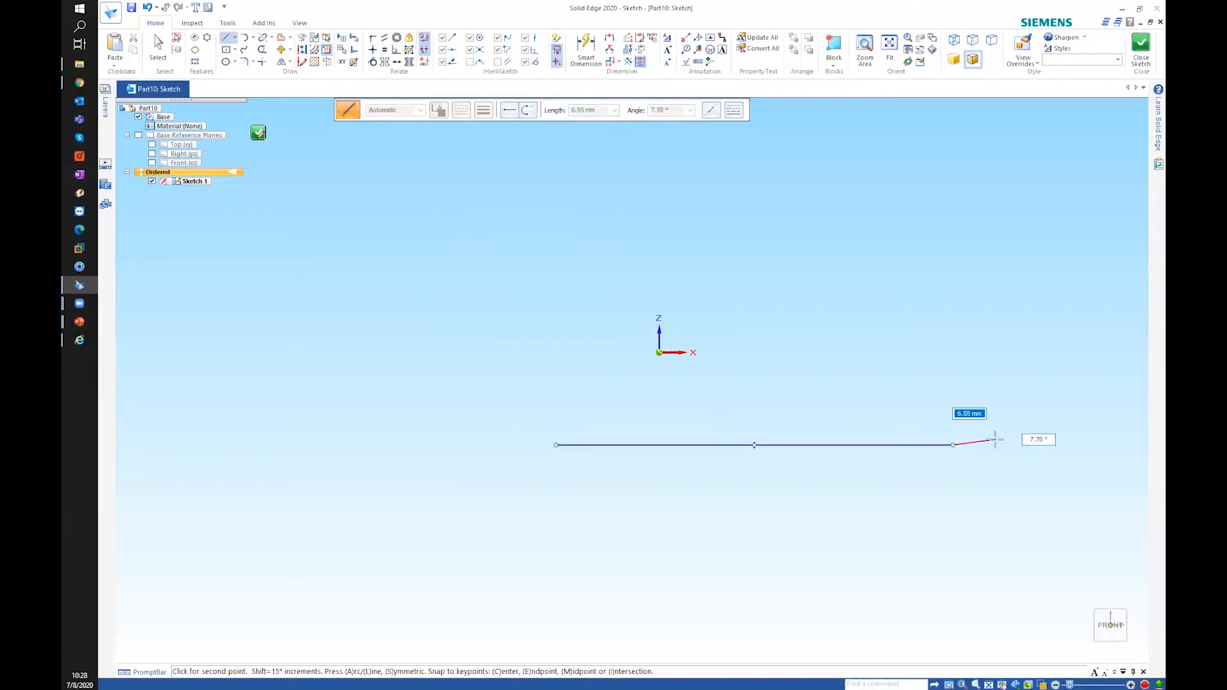
# Continue from the line's positive-X end with an upward-curving tangent arc of 10 mm radius and 90° sweep
pyautogui.click(528, 111)
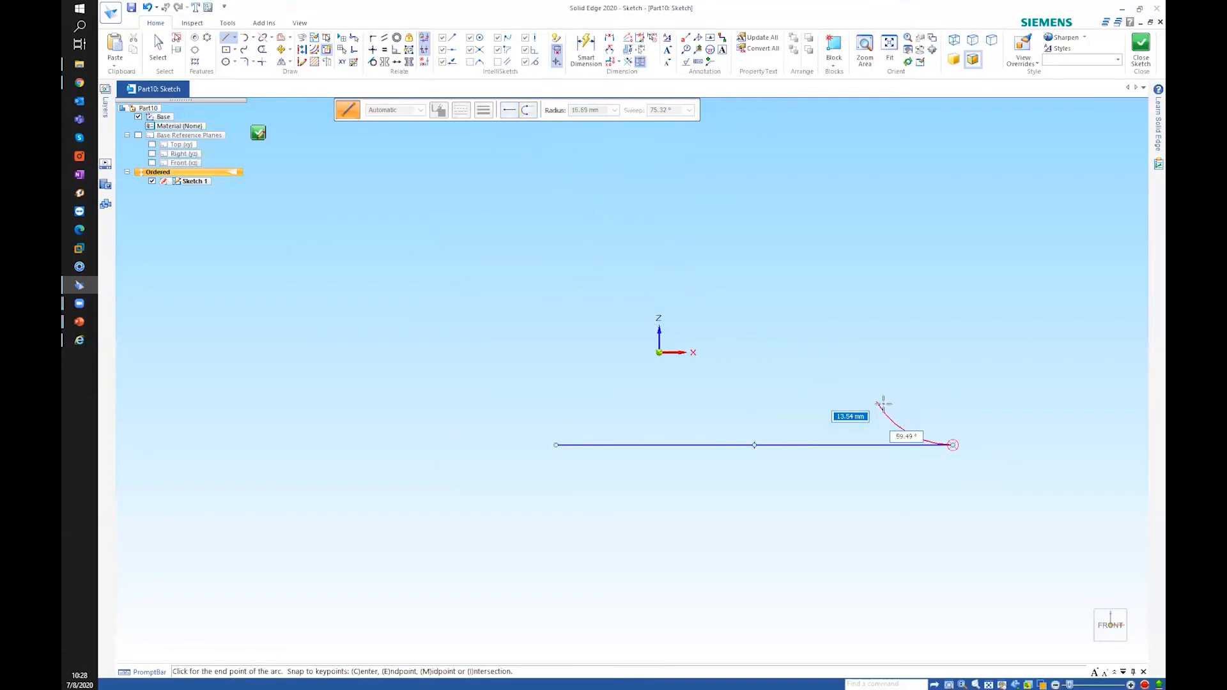
pyautogui.moveTo(898, 413)
pyautogui.keyDown('shift'); pyautogui.mouseDown(button='middle')
pyautogui.moveTo(685, 376)
pyautogui.moveTo(575, 380)
pyautogui.mouseUp(button='middle'); pyautogui.keyUp('shift')
pyautogui.scroll(1, 634, 419)
pyautogui.scroll(3, 601, 409)
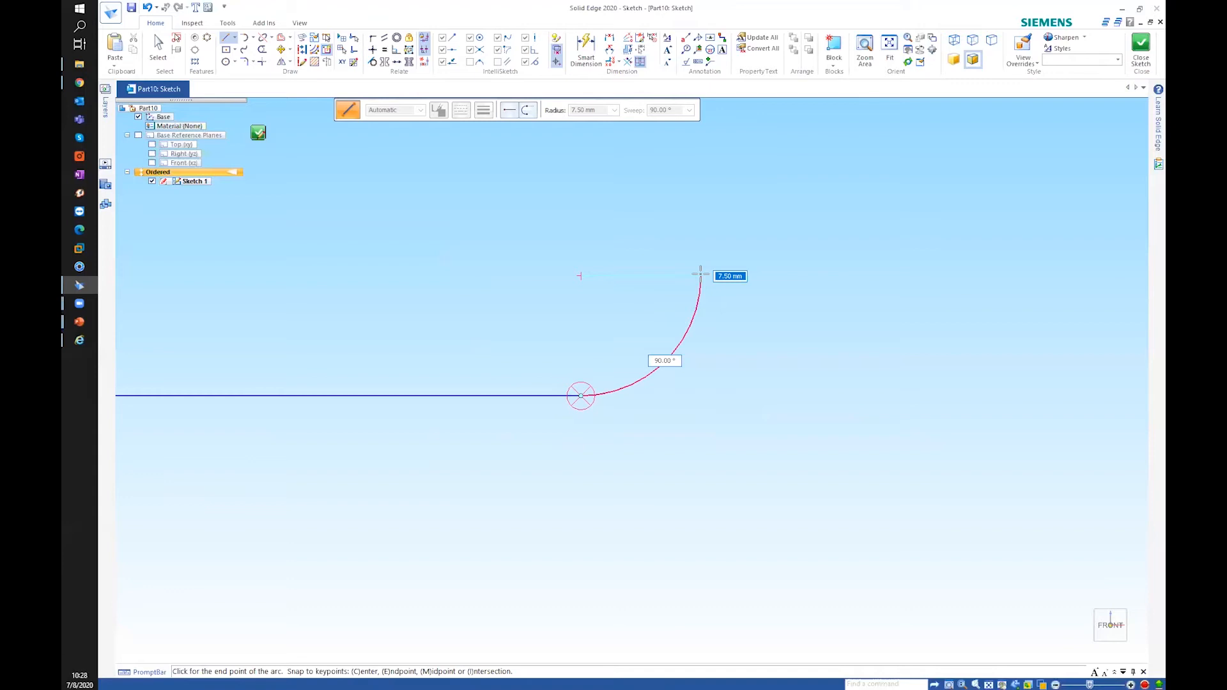
pyautogui.write('10')
pyautogui.press('Tab')
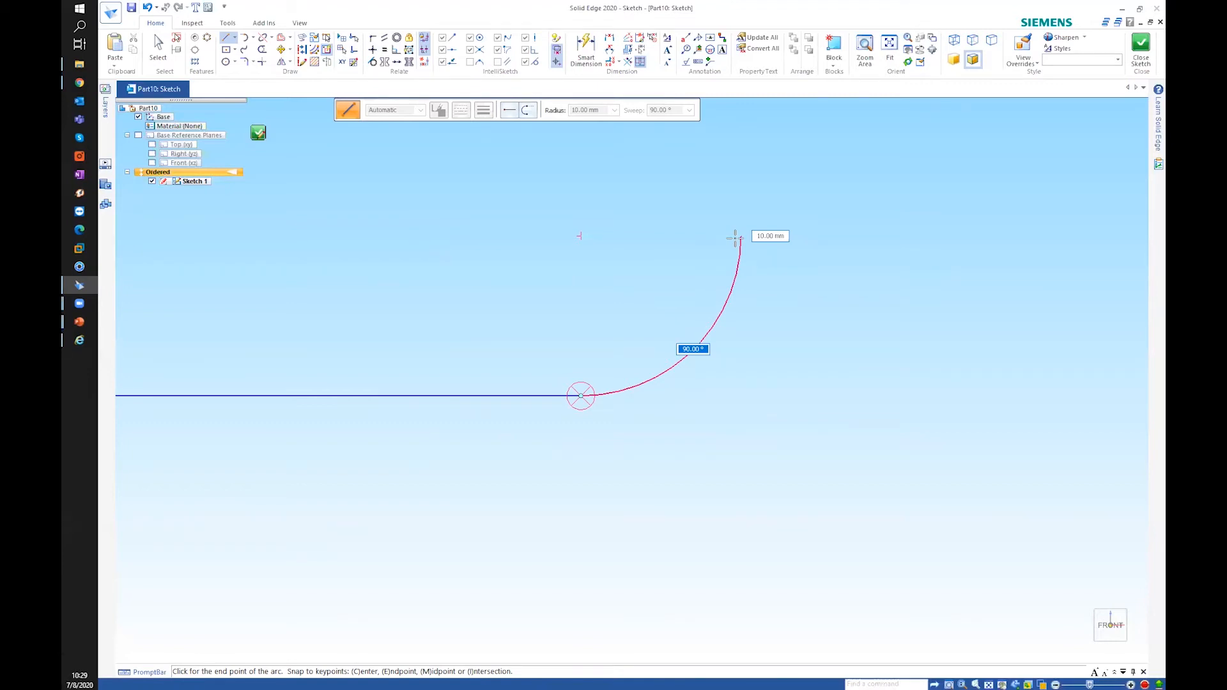
pyautogui.click(735, 238)
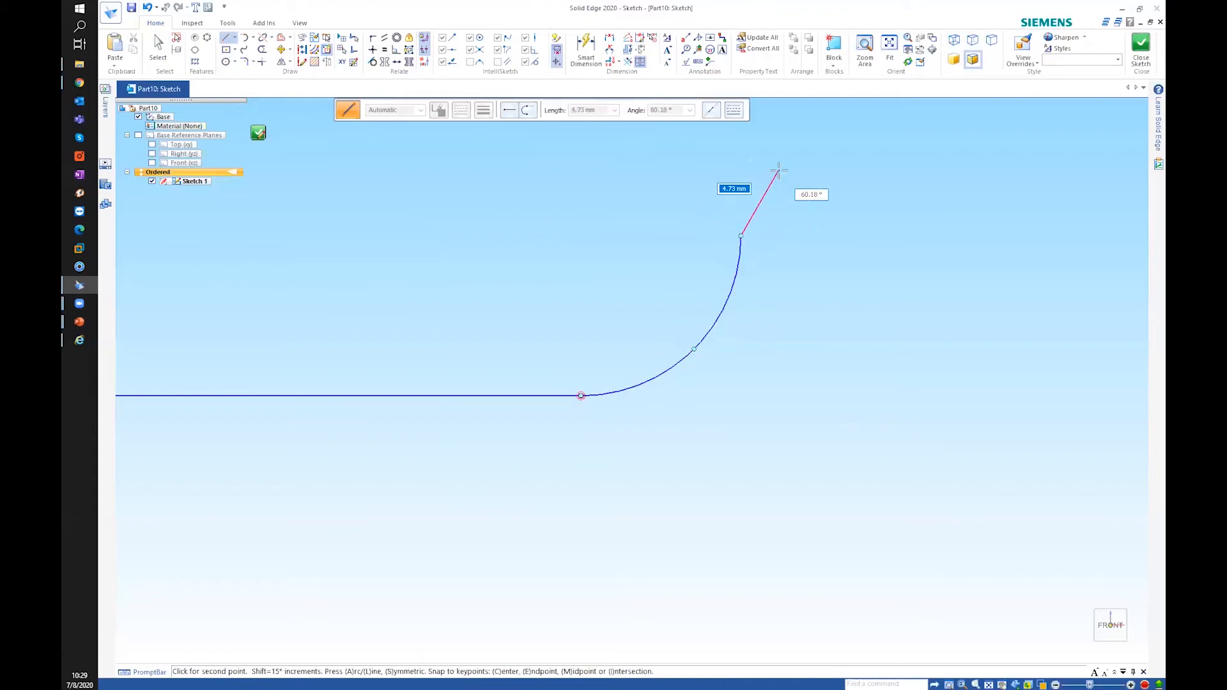
# Draw a vertical line upward from the end of the 10 mm arc
pyautogui.scroll(-1, 779, 185)
pyautogui.moveTo(781, 184); pyautogui.dragTo(750, 372, button='middle')
pyautogui.scroll(-3, 749, 318)
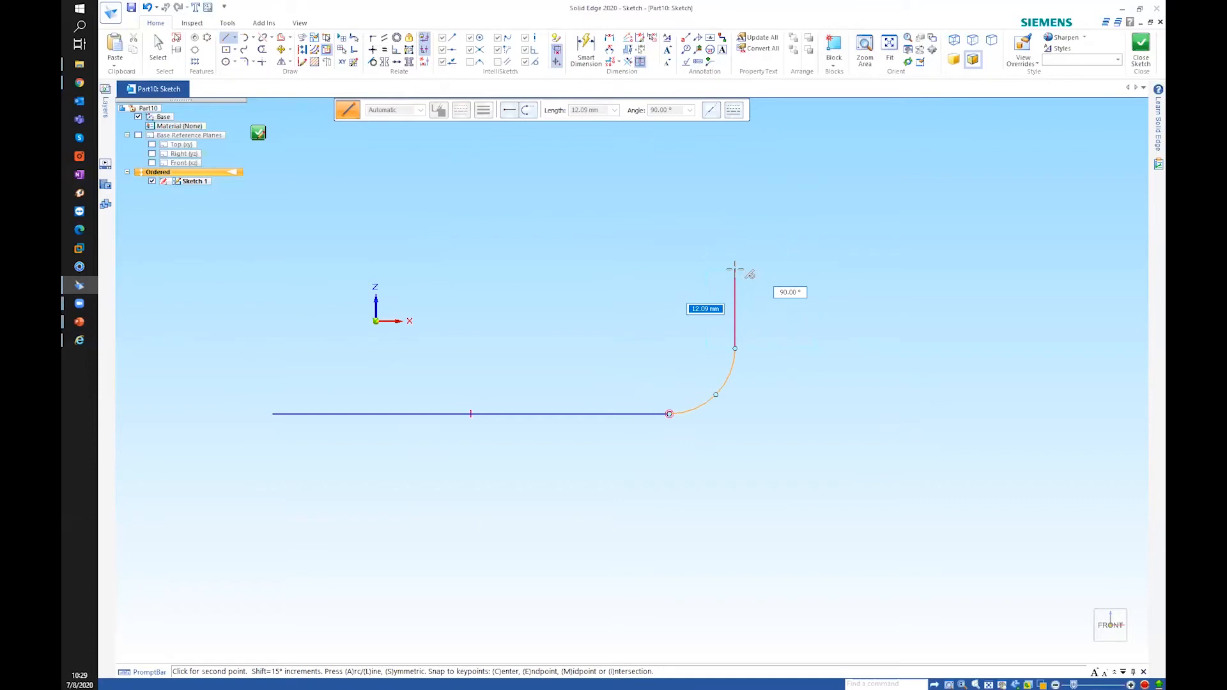
pyautogui.moveTo(739, 268); pyautogui.dragTo(730, 373, button='middle')
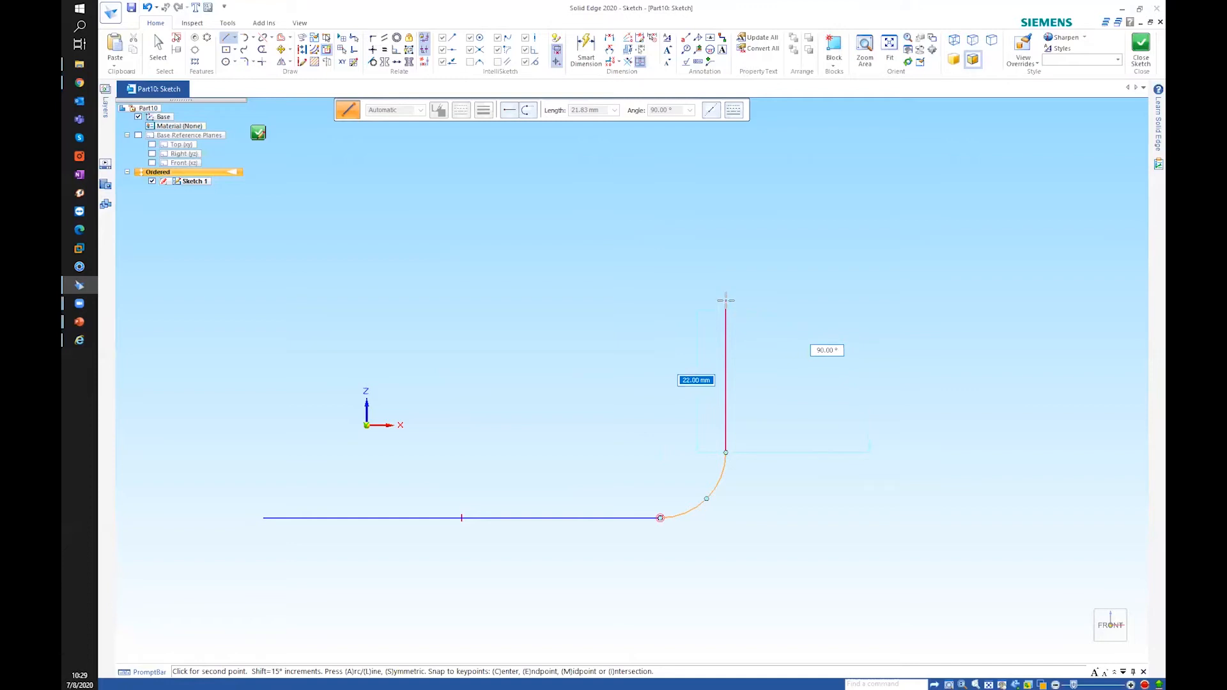
pyautogui.click(725, 261)
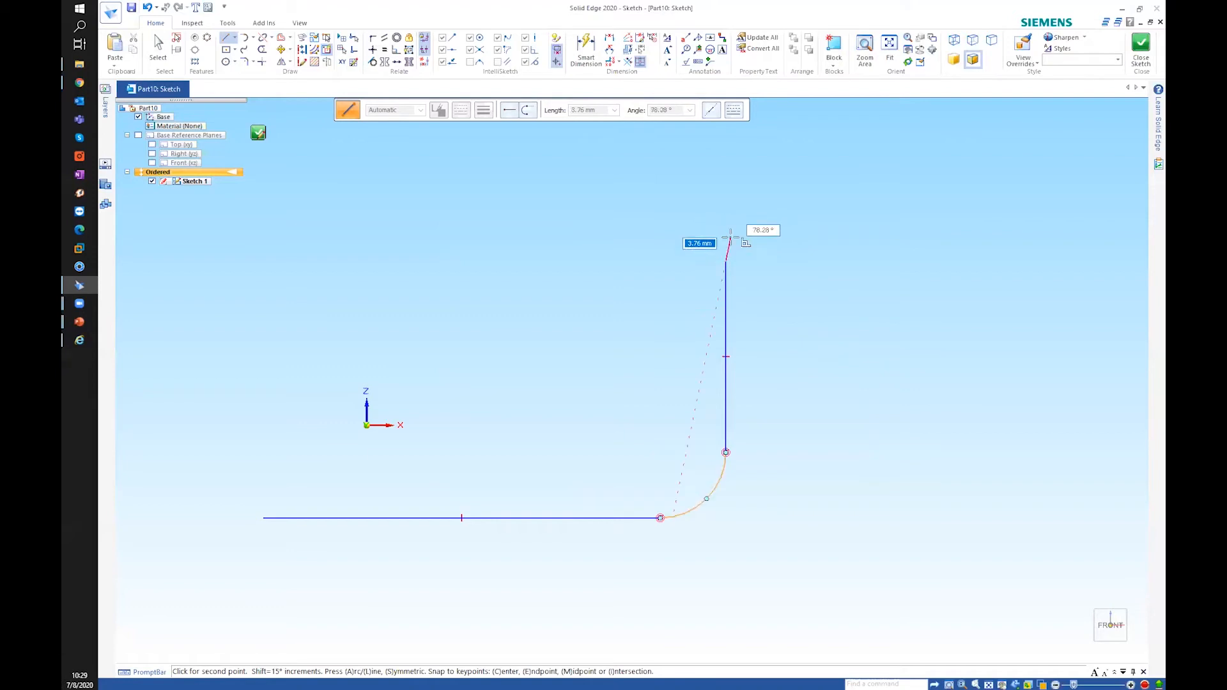
# Add a tangent arc at the vertical line's upper end and a horizontal line running back toward negative X
pyautogui.press('a')
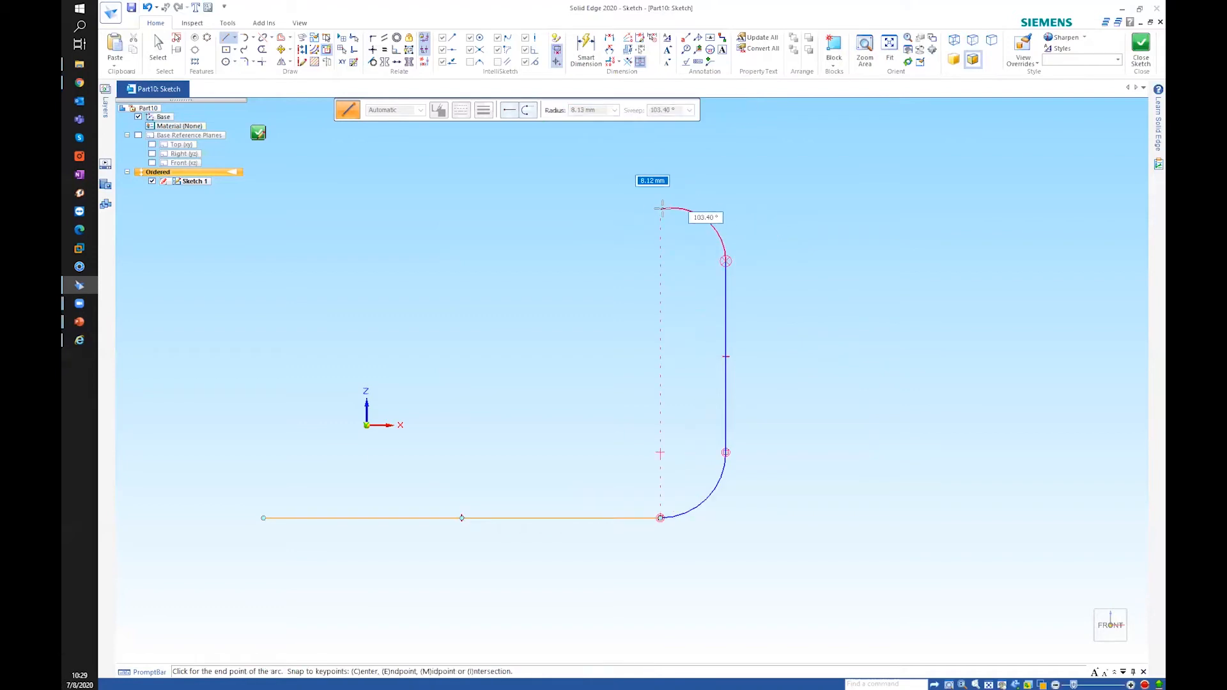
pyautogui.click(678, 202)
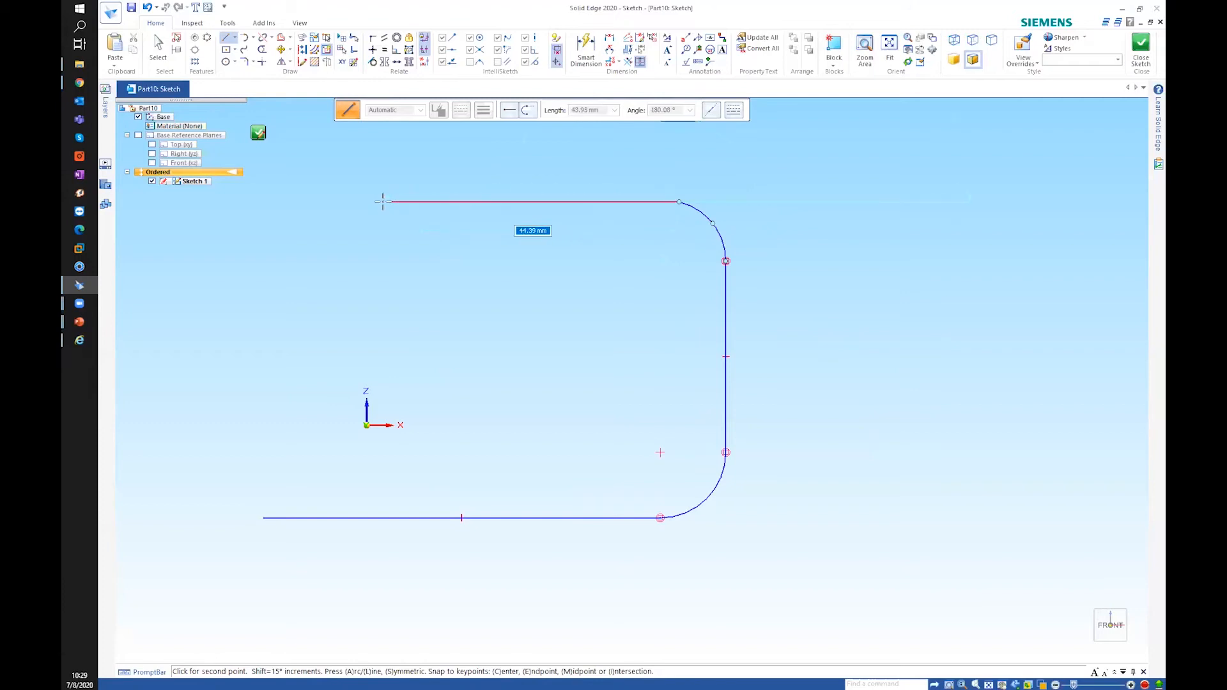
pyautogui.click(311, 202)
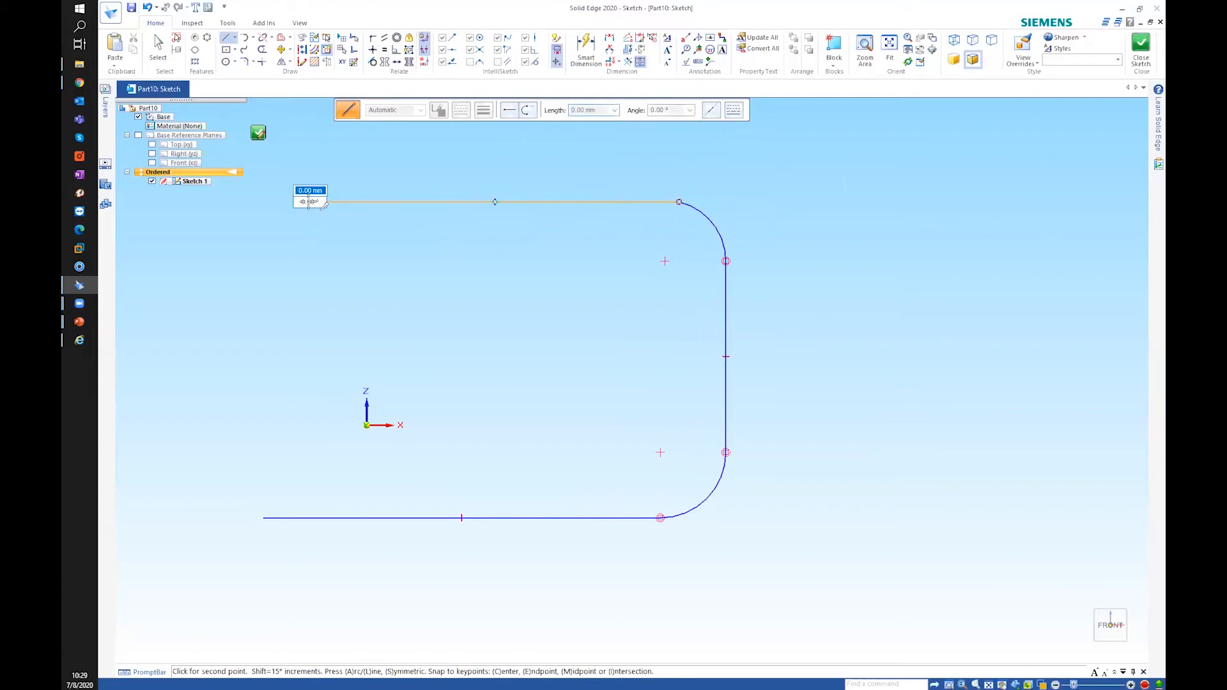
# Add a downward tangent arc of about 7.4 mm radius and a vertical line aligned with the lower line's negative-X endpoint
pyautogui.moveTo(393, 246)
pyautogui.keyDown('shift'); pyautogui.mouseDown(button='middle')
pyautogui.moveTo(433, 262)
pyautogui.moveTo(625, 260)
pyautogui.mouseUp(button='middle'); pyautogui.keyUp('shift')
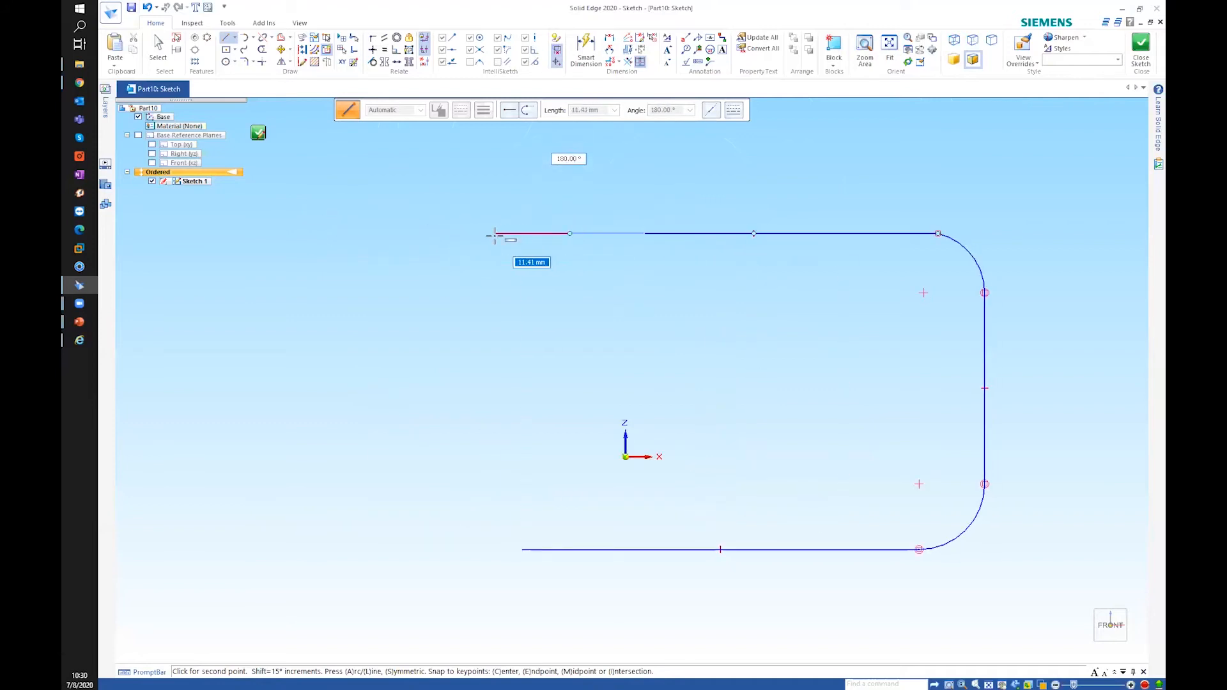
pyautogui.press('a')
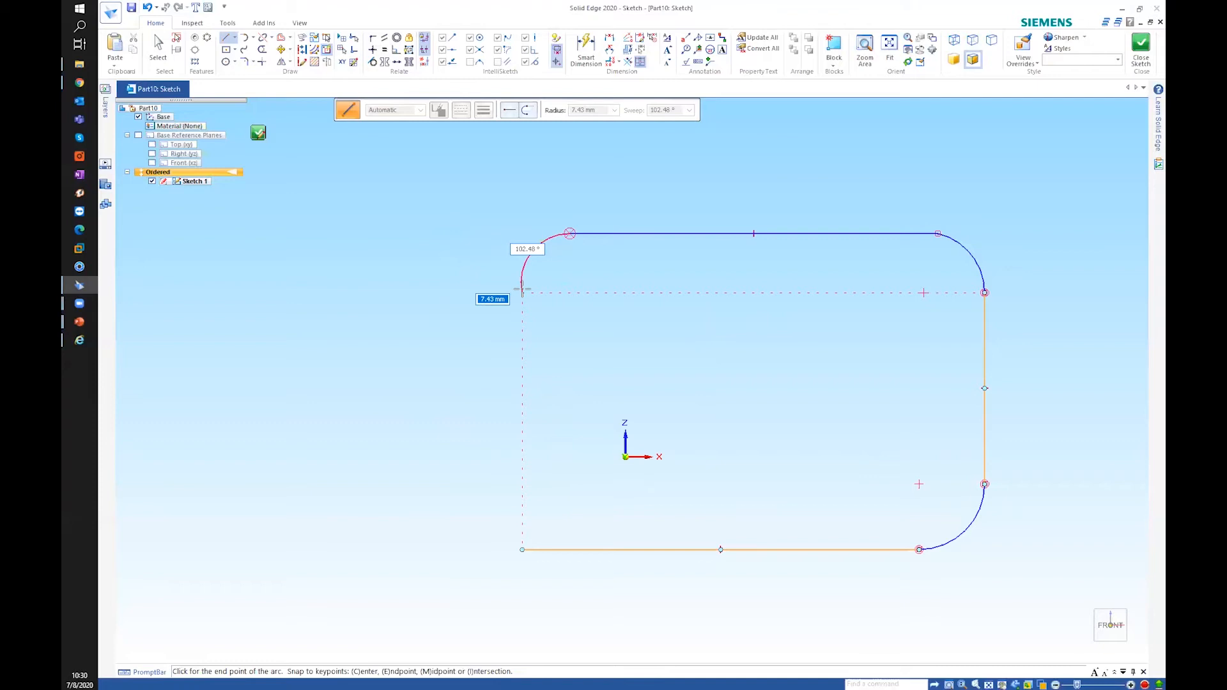
pyautogui.click(522, 291)
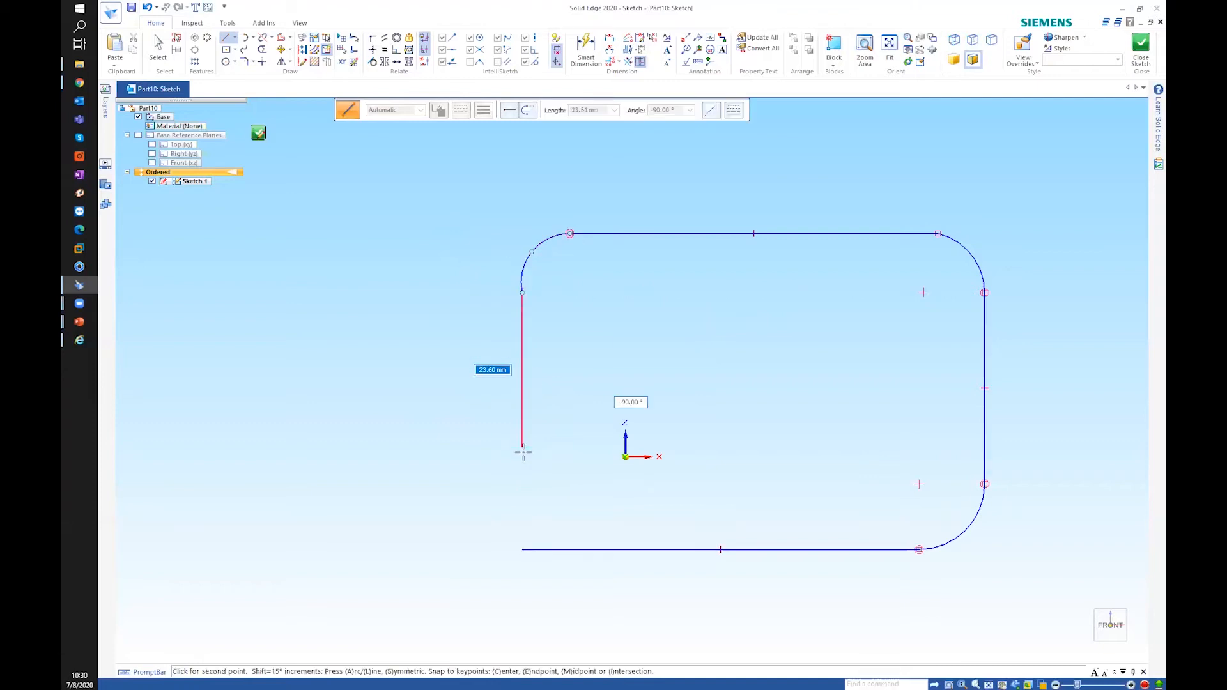
pyautogui.click(522, 497)
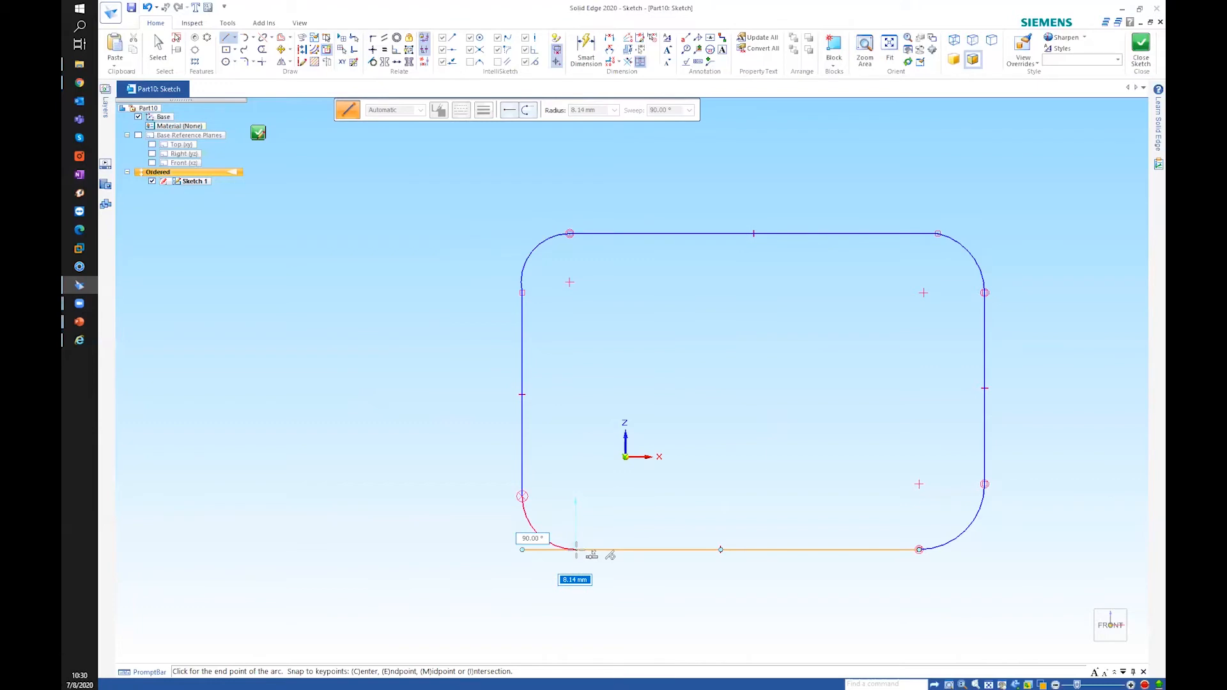
# Close the profile with a 90° arc of about 8.1 mm radius tangent to the lower horizontal line, and exit the Line command
pyautogui.click(575, 549)
pyautogui.rightClick(572, 490)
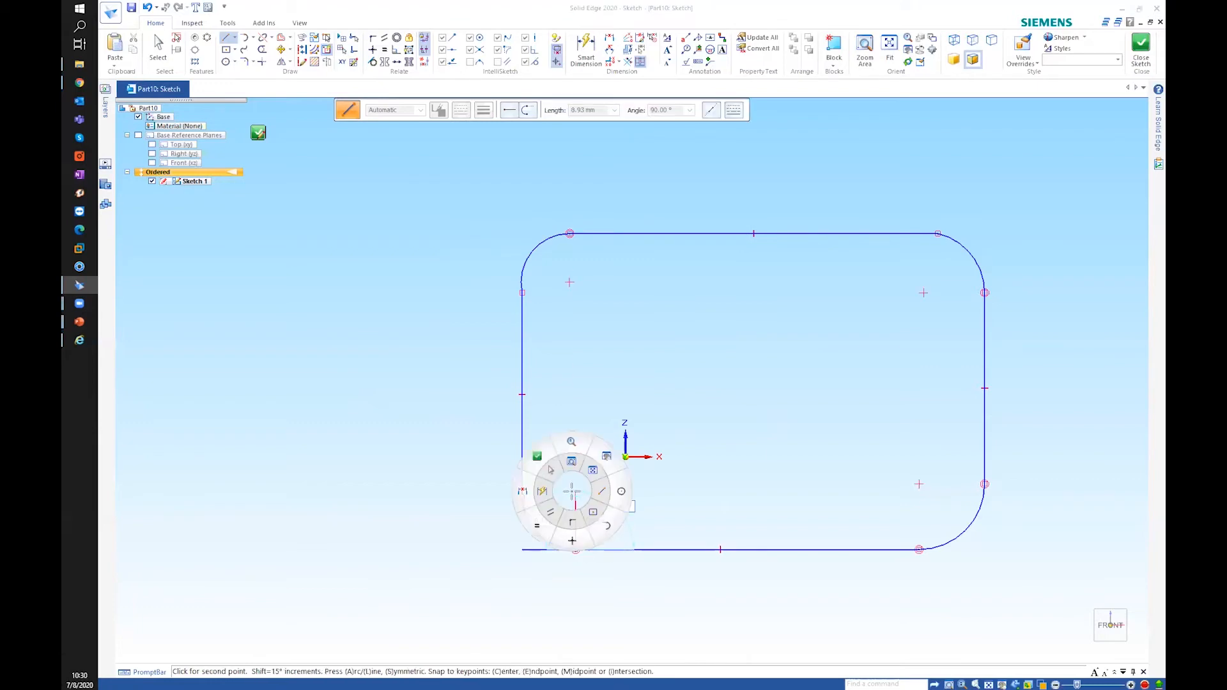
pyautogui.click(551, 470)
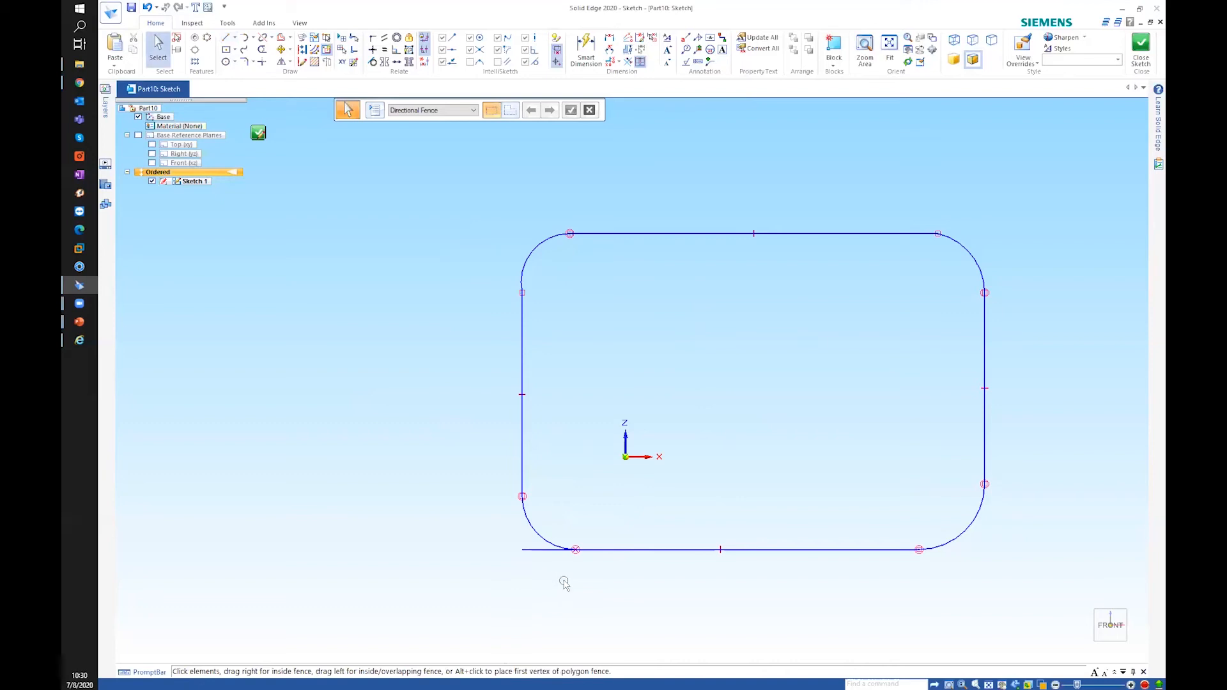
# Trim the leftover stub of the lower line beyond the closing arc, leaving a clean rounded rectangle
pyautogui.click(262, 49)
pyautogui.moveTo(521, 540); pyautogui.dragTo(542, 587)
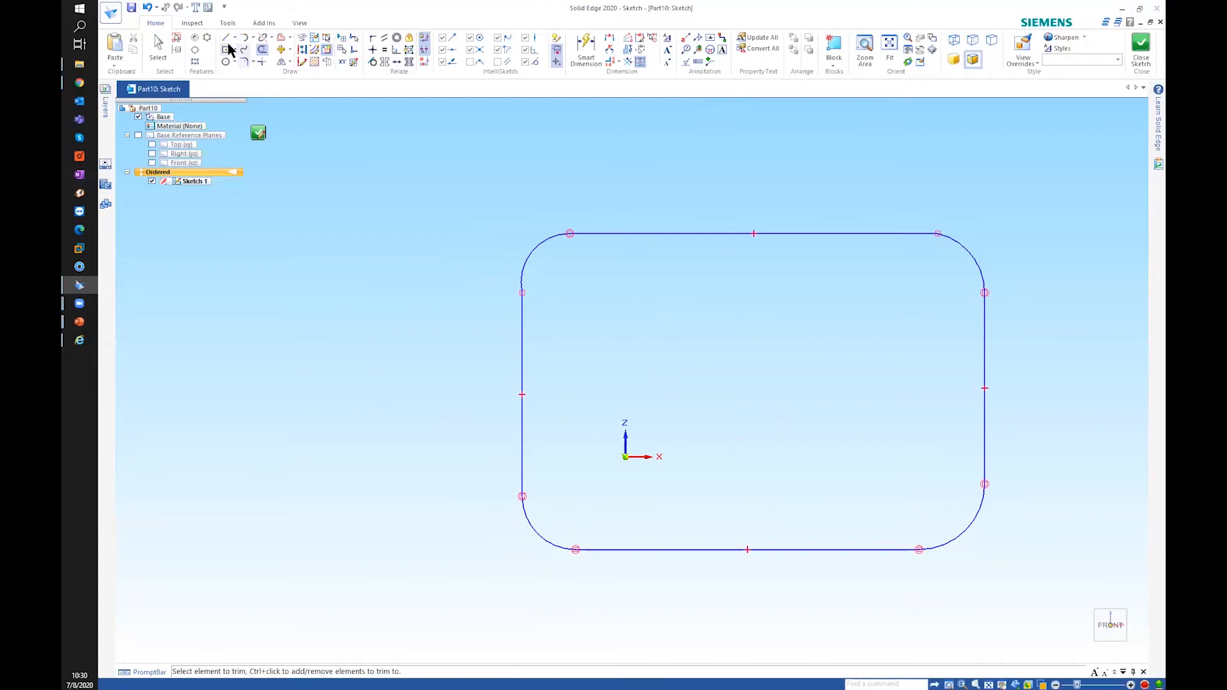
pyautogui.press('l')
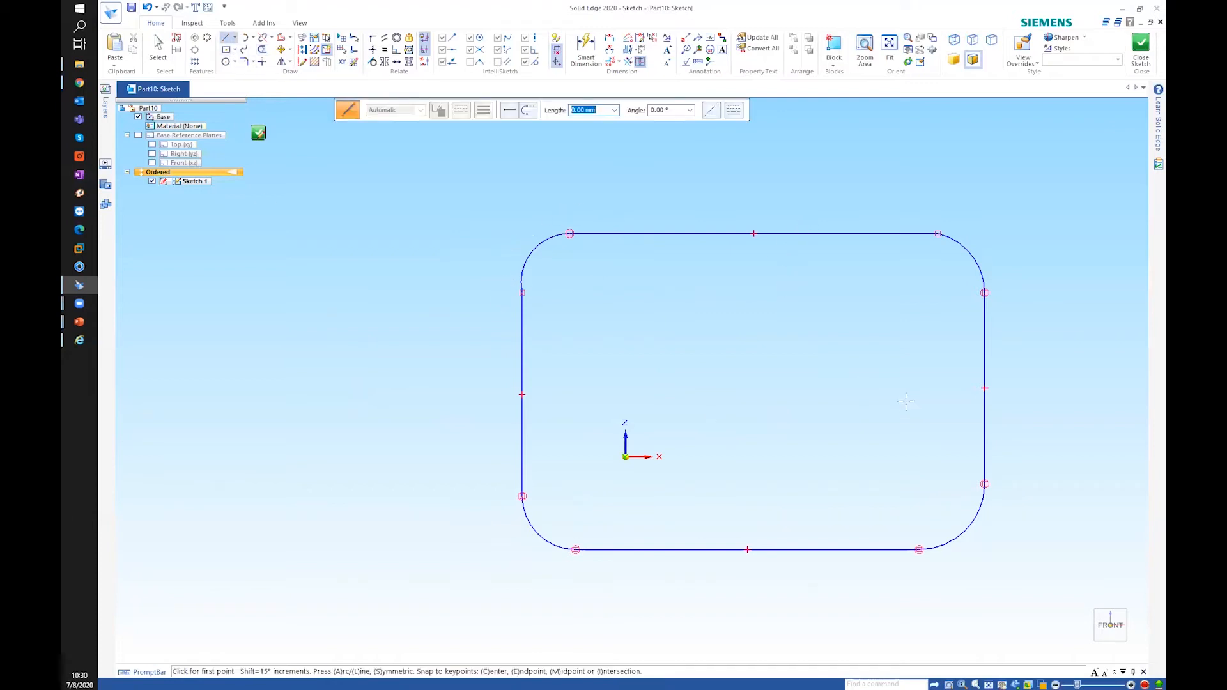
pyautogui.click(158, 51)
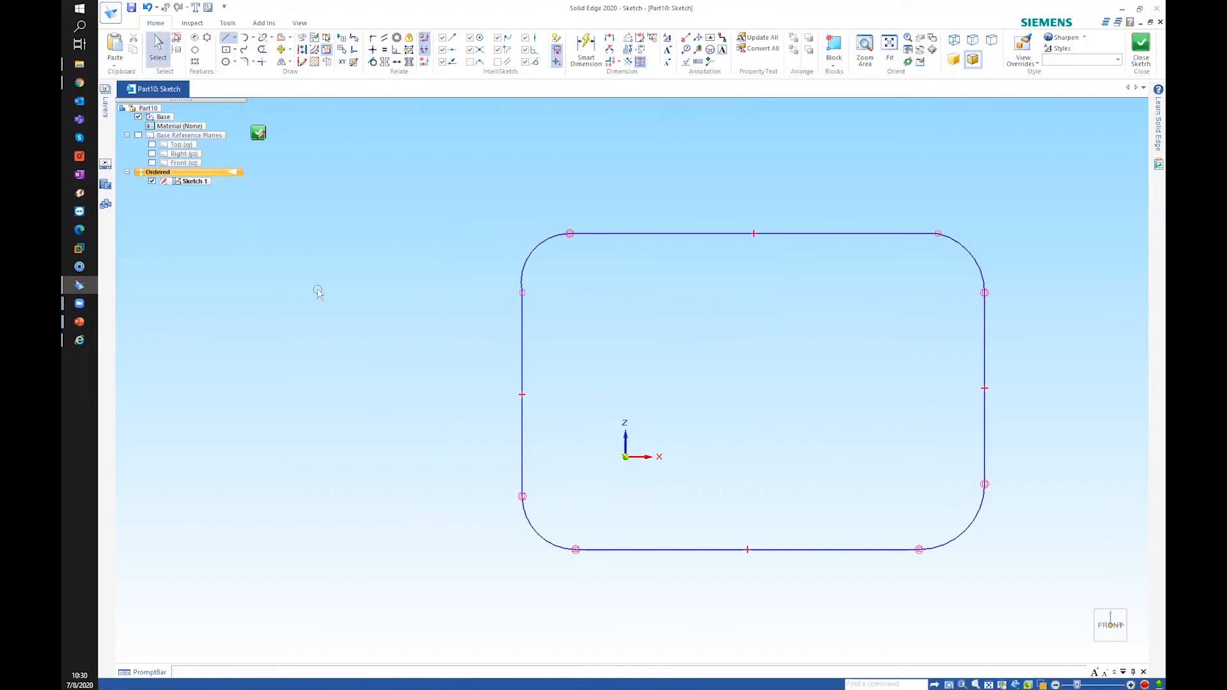
# Apply Tangent relationships at the two upper corner arcs where they are missing, and move the negative-X vertical line inward to test them
pyautogui.moveTo(521, 350); pyautogui.dragTo(498, 359)
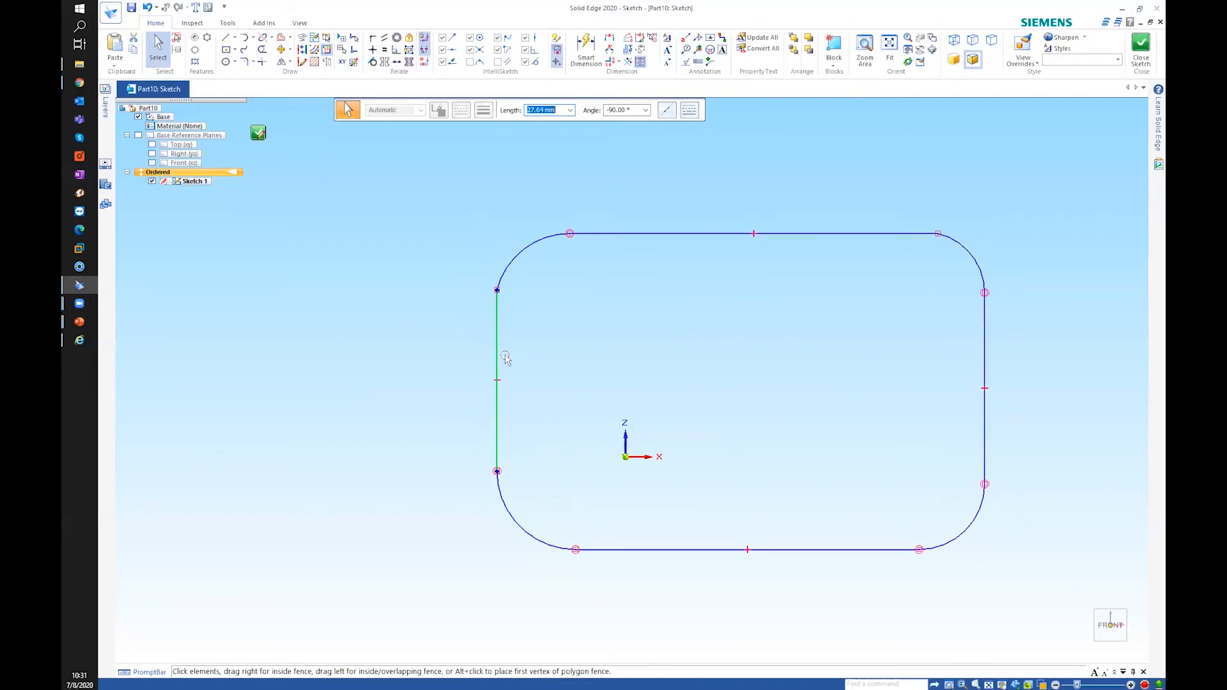
pyautogui.click(373, 63)
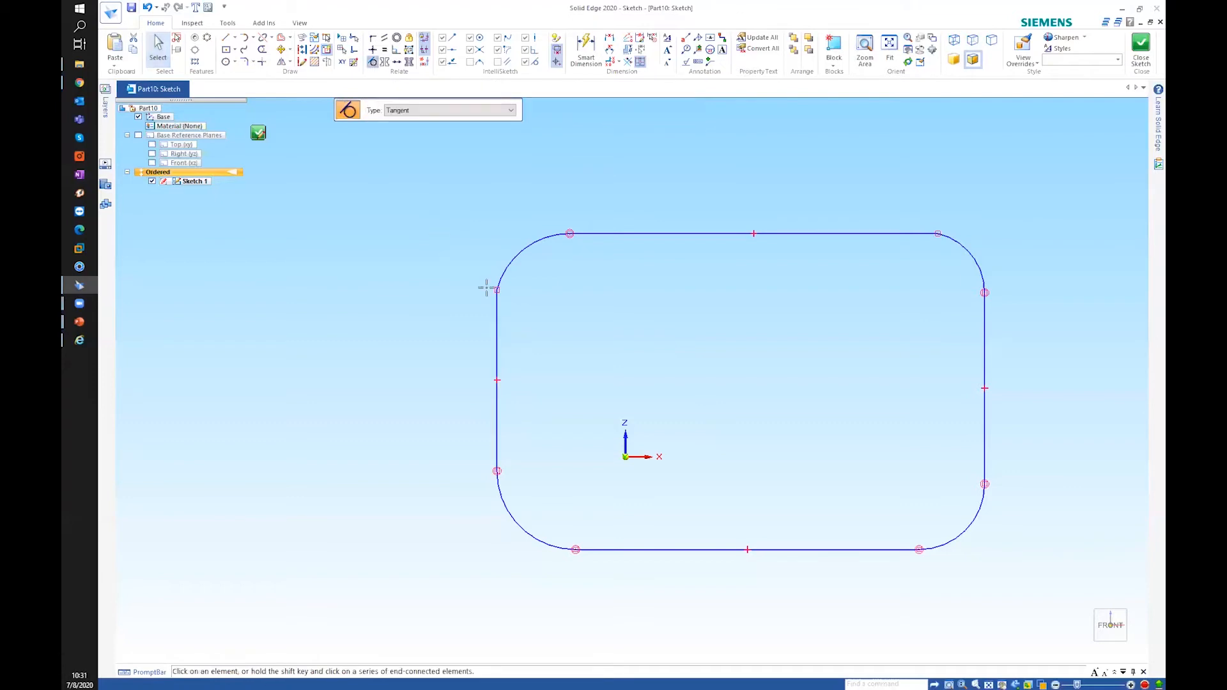
pyautogui.click(502, 288)
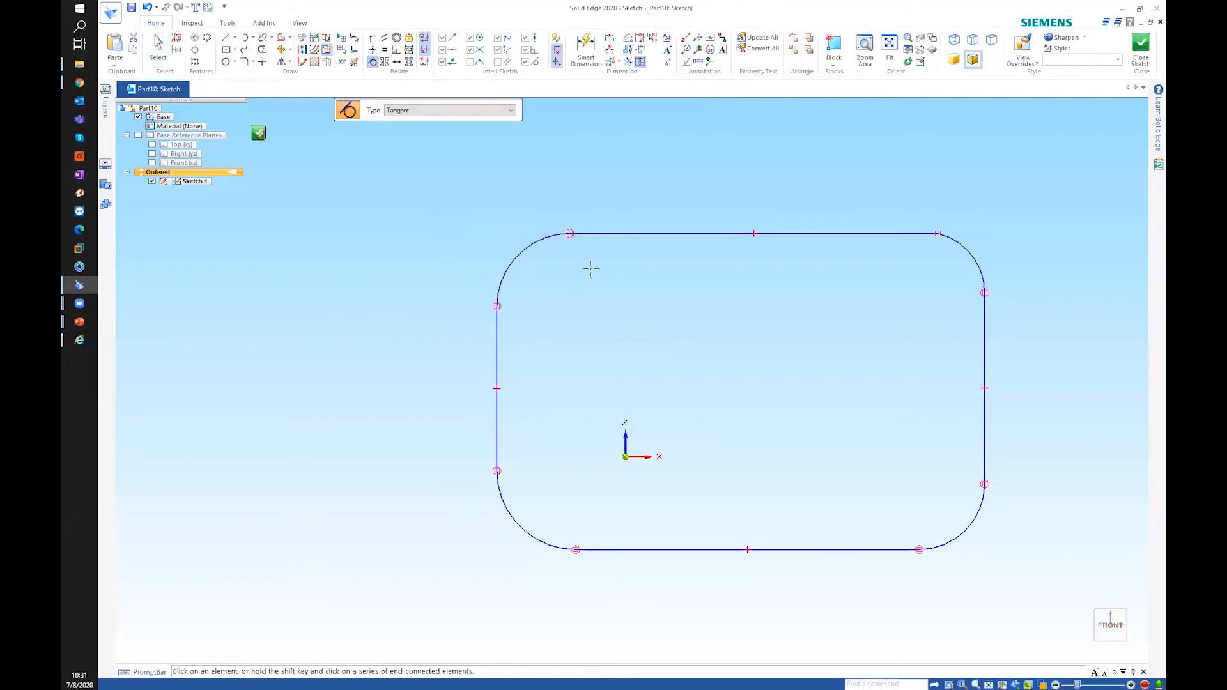
pyautogui.click(935, 230)
pyautogui.moveTo(560, 172); pyautogui.dragTo(539, 152, button='right')
pyautogui.moveTo(498, 359); pyautogui.dragTo(530, 351)
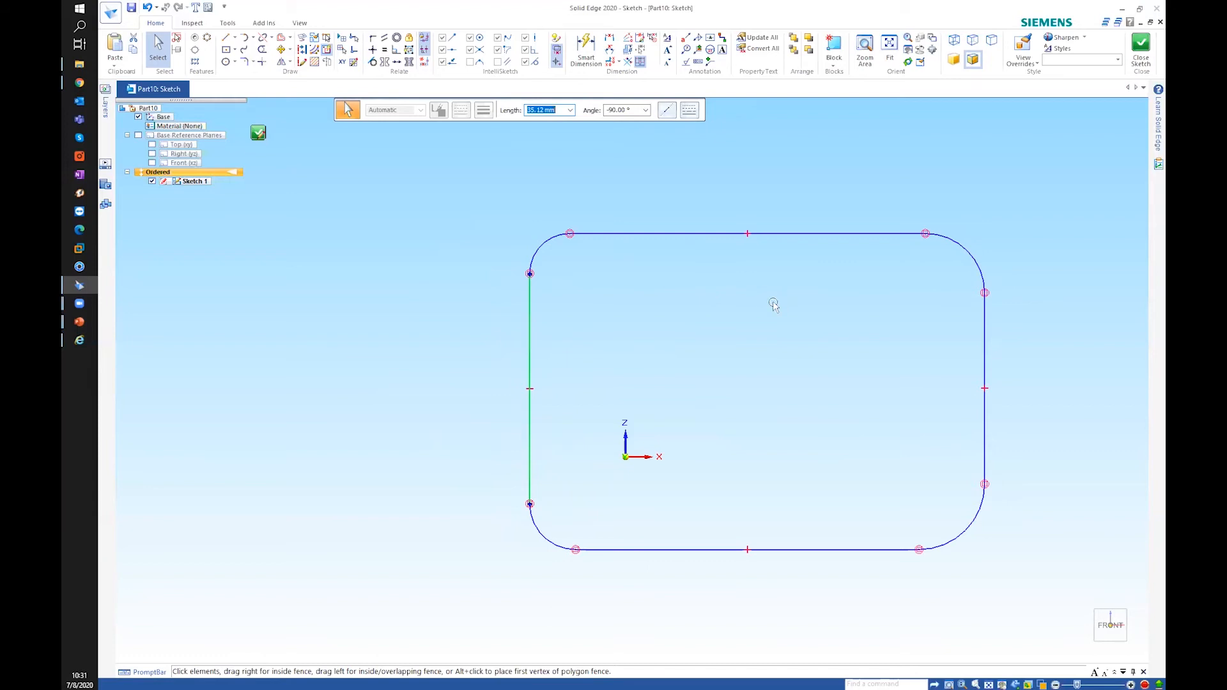
# Draw a slanted line about 50.7 mm long from the upper horizontal line's midpoint to a point on the lower horizontal line
pyautogui.click(225, 38)
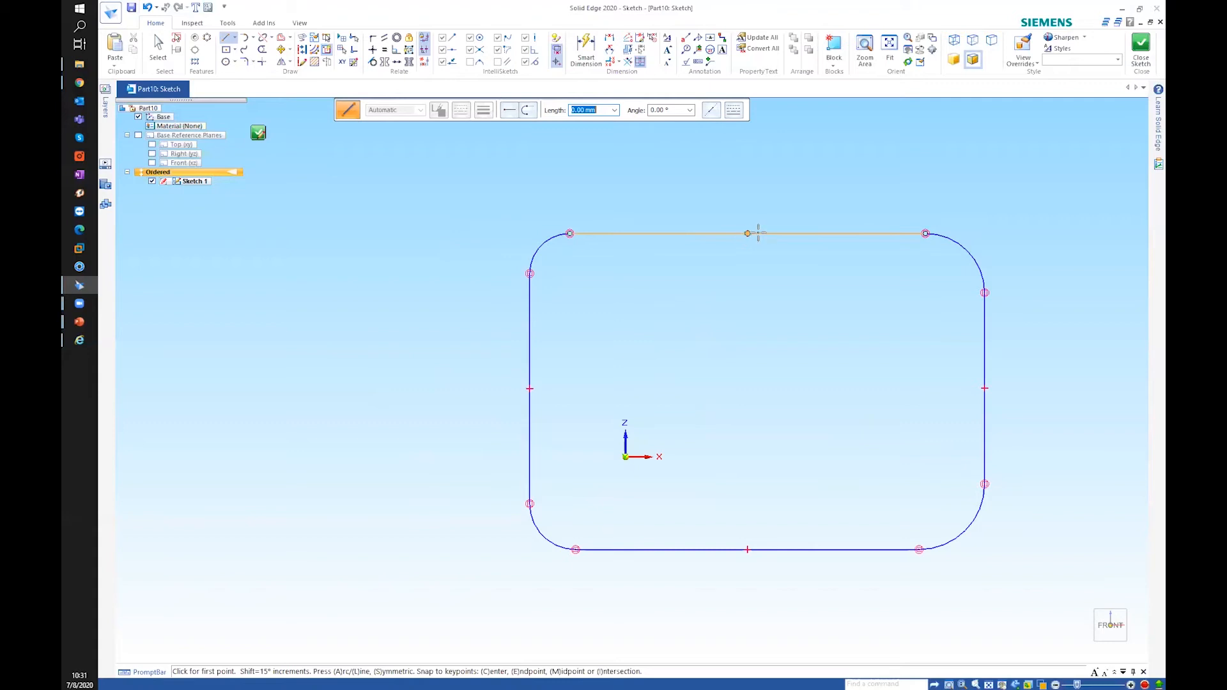
pyautogui.press('Escape')
pyautogui.click(443, 51)
pyautogui.click(747, 233)
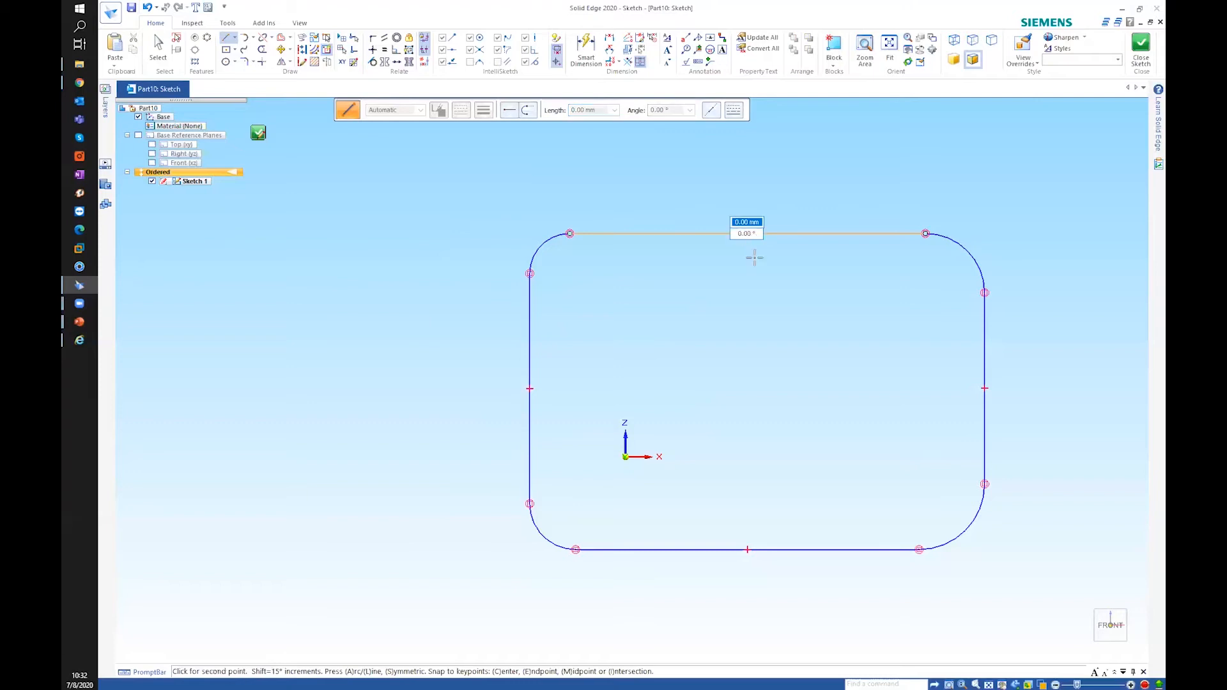
pyautogui.click(849, 549)
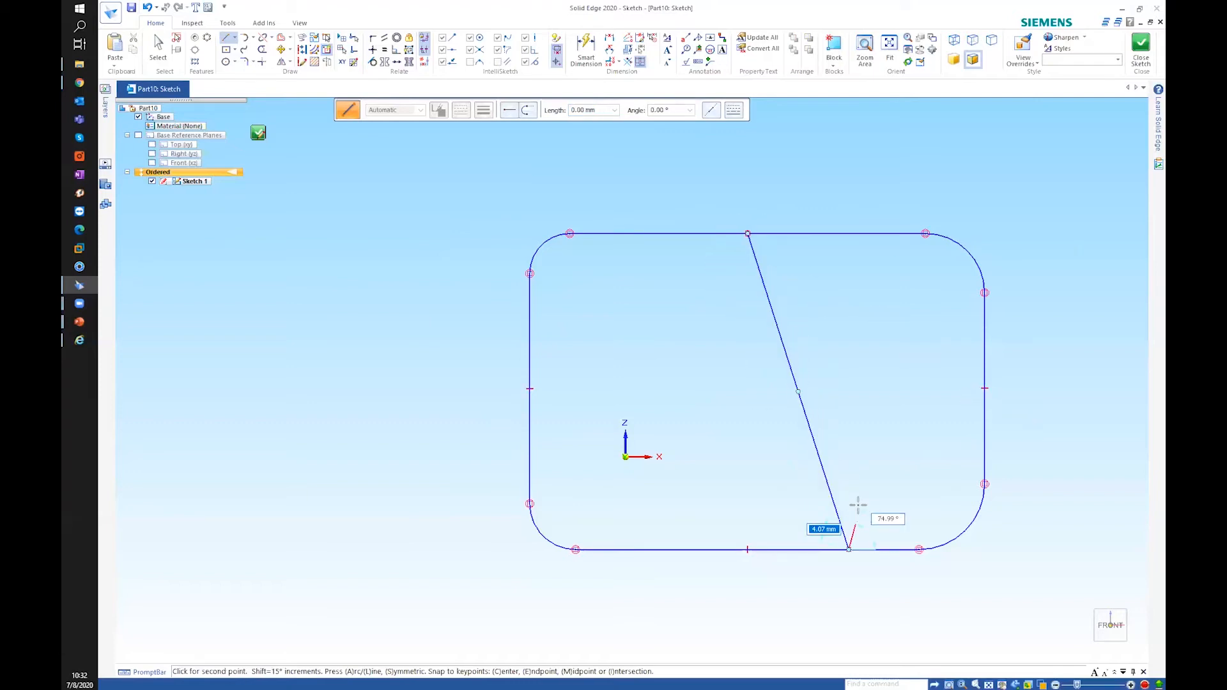
pyautogui.rightClick(862, 494)
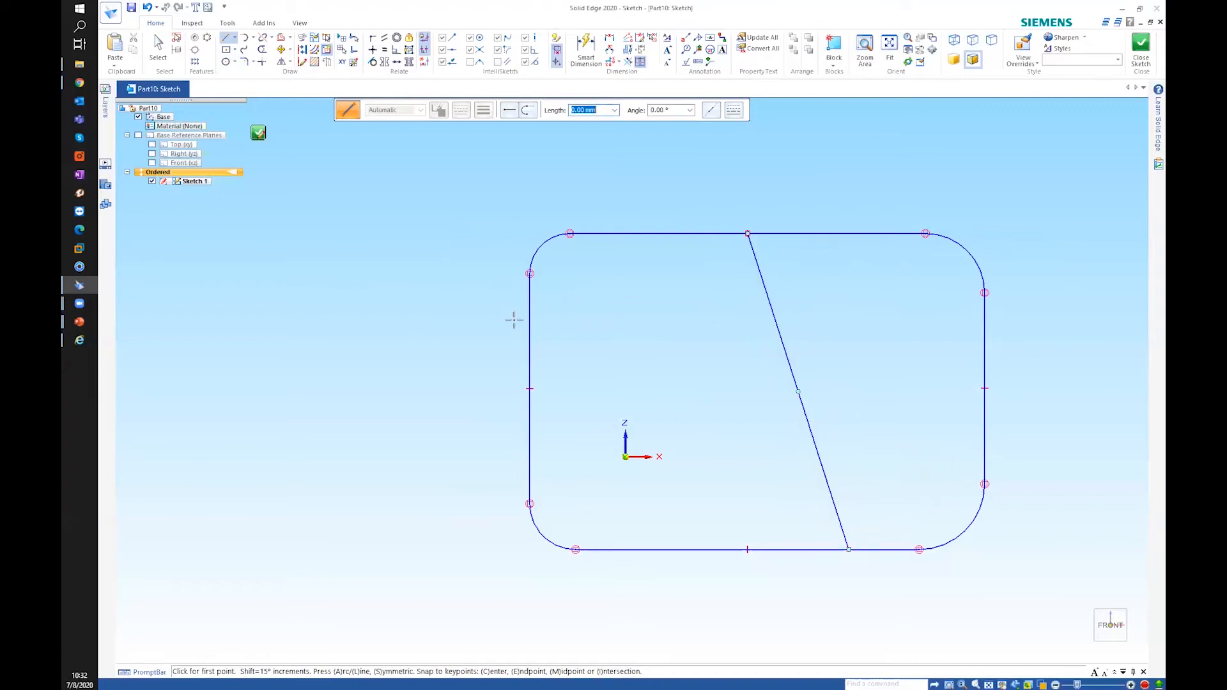
# Slide the slanted line's lower endpoint along the lower horizontal line toward negative X, past that line's midpoint
pyautogui.click(158, 46)
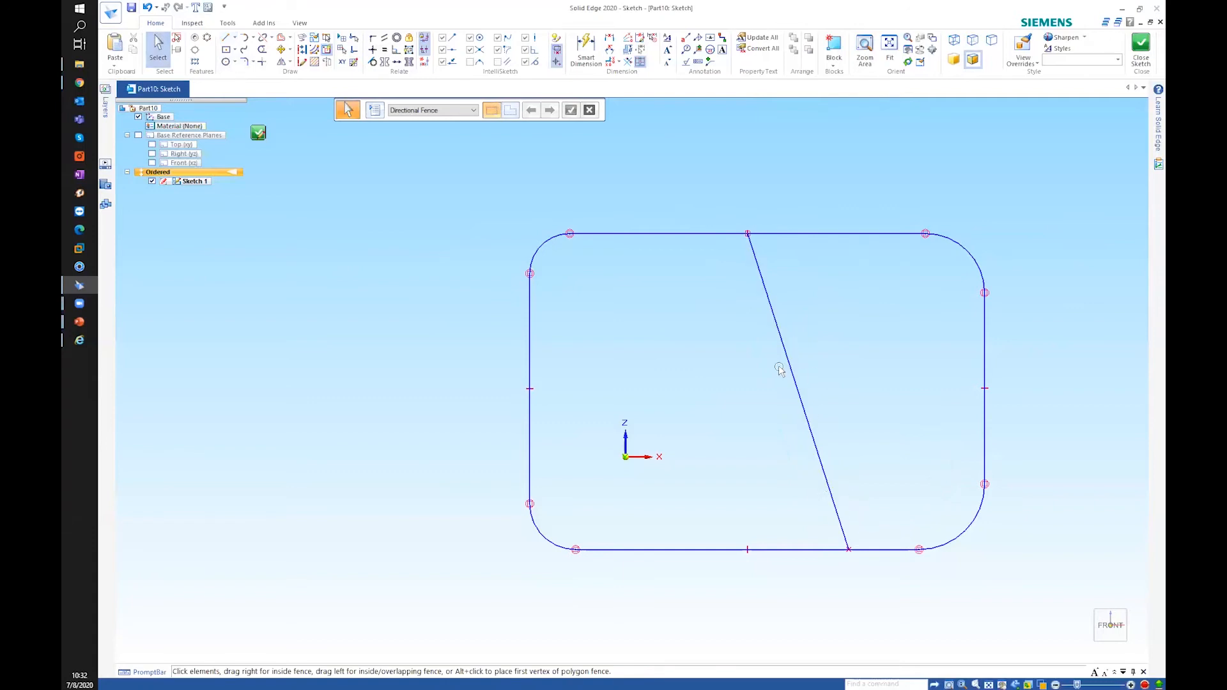
pyautogui.click(752, 248)
pyautogui.moveTo(748, 235)
pyautogui.mouseDown()
pyautogui.moveTo(721, 246)
pyautogui.moveTo(793, 253)
pyautogui.moveTo(748, 234)
pyautogui.mouseUp()
pyautogui.click(846, 529)
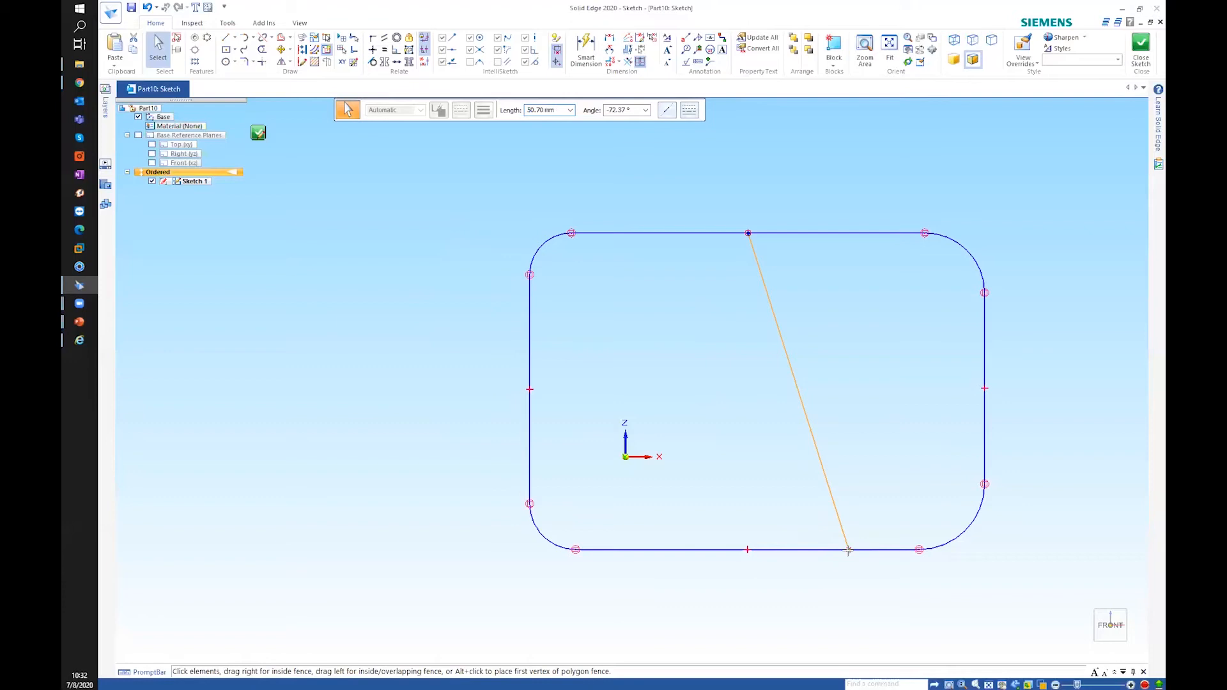
pyautogui.moveTo(848, 550); pyautogui.dragTo(697, 549)
pyautogui.click(829, 439)
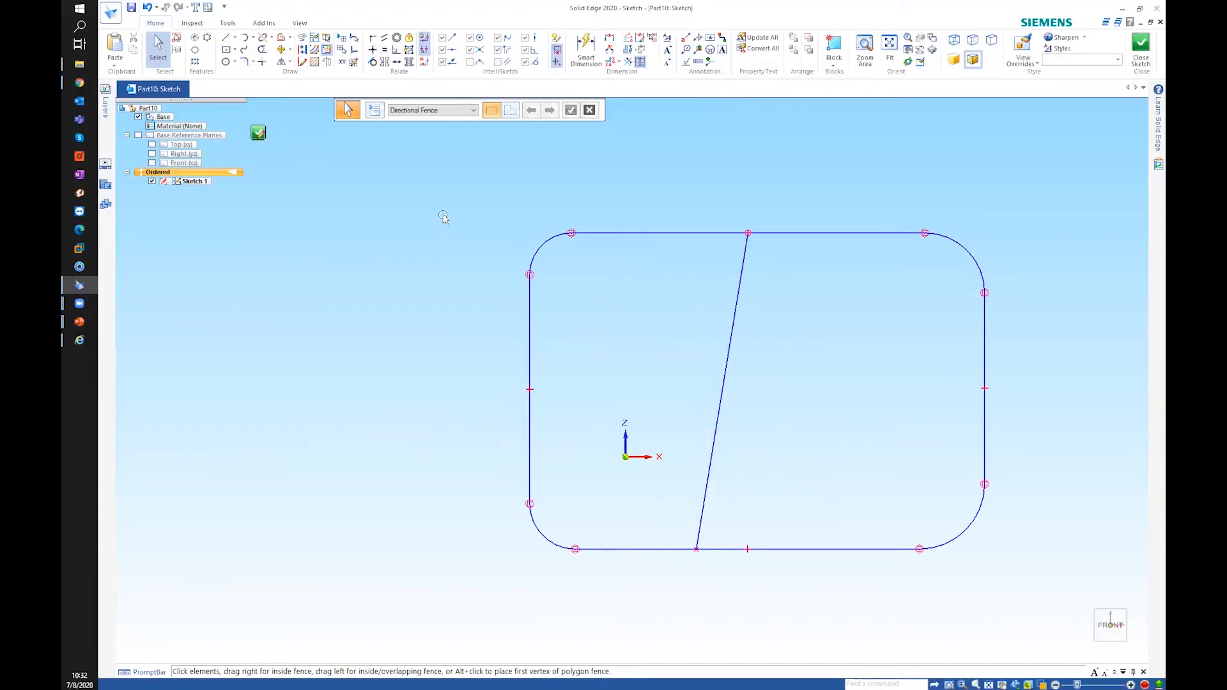
# Draw a diagonal line from the center of the upper negative-X corner arc to the center of the lower positive-X corner arc
pyautogui.click(226, 37)
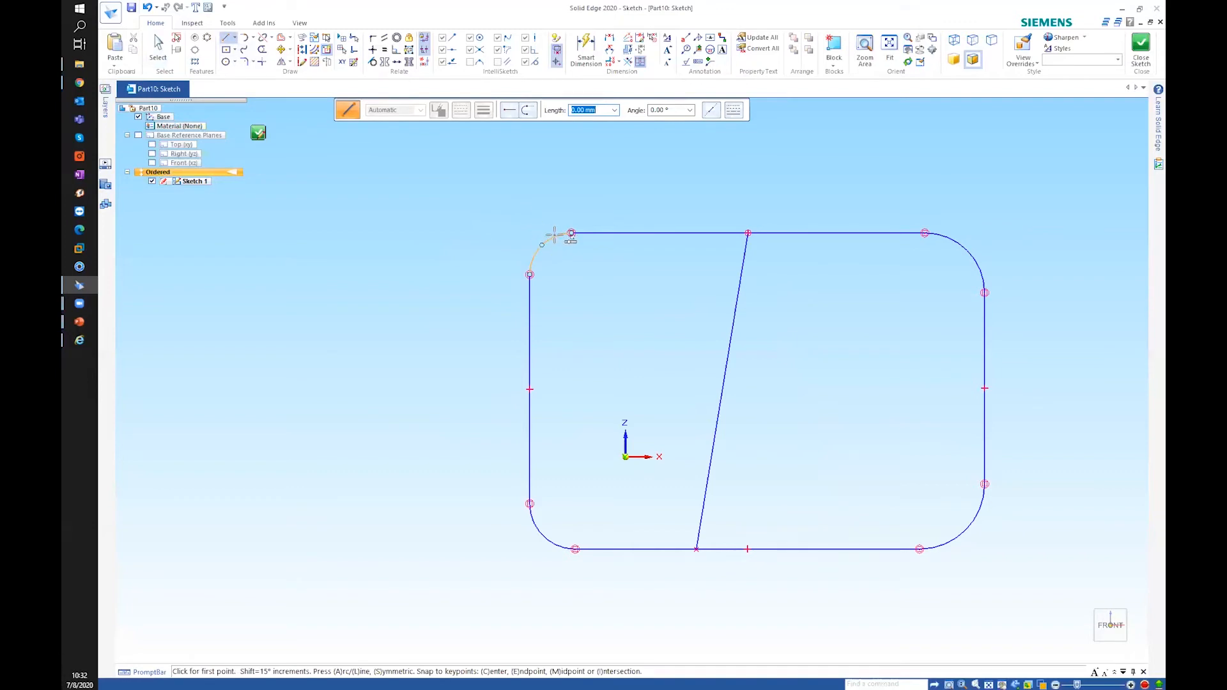
pyautogui.moveTo(539, 261); pyautogui.dragTo(536, 270, button='middle')
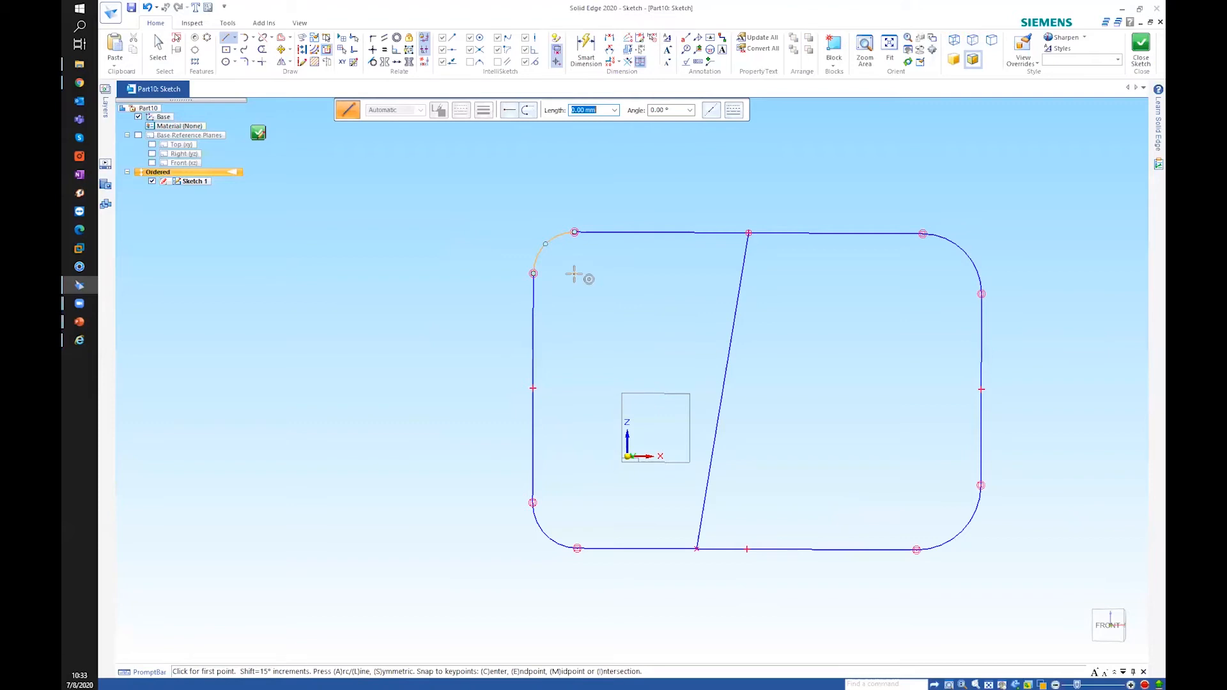
pyautogui.click(575, 276)
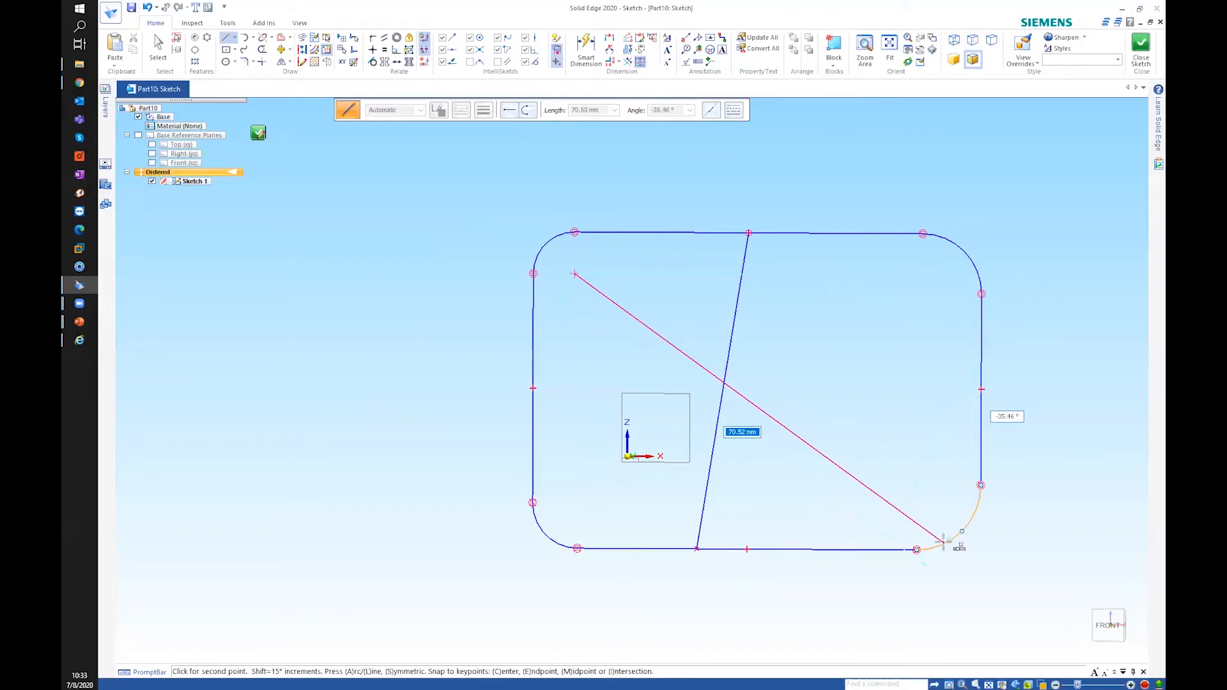
pyautogui.click(915, 485)
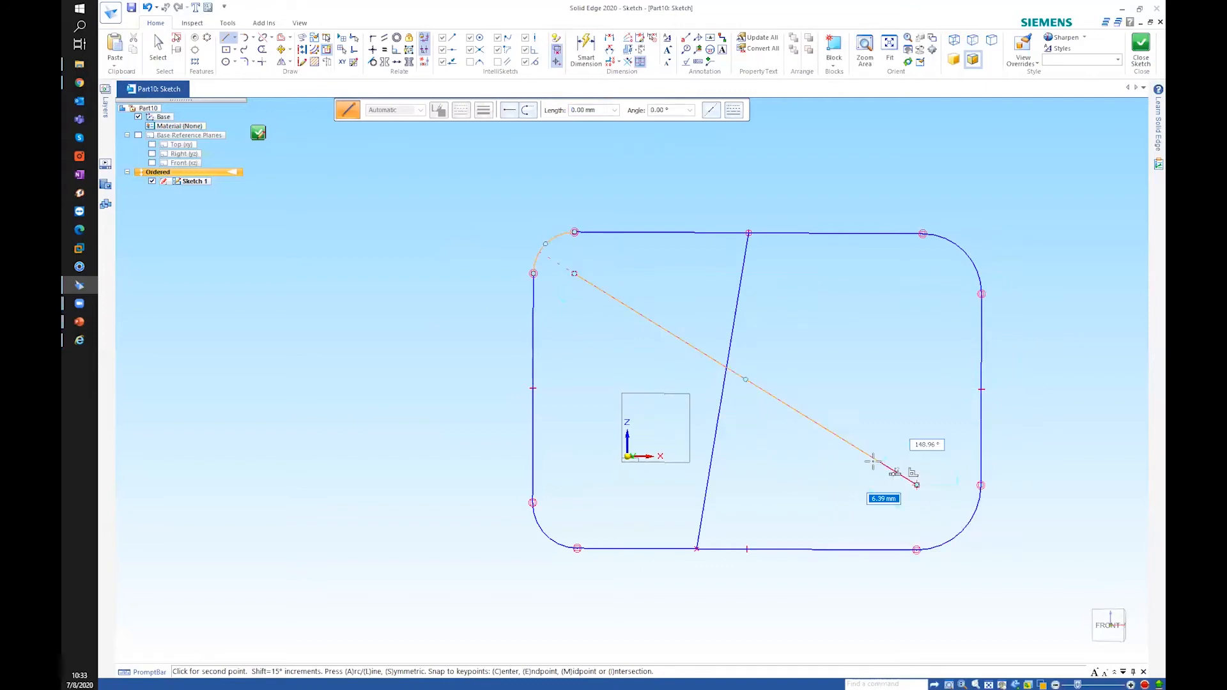
pyautogui.moveTo(890, 419)
pyautogui.mouseDown(button='middle')
pyautogui.moveTo(846, 427)
pyautogui.moveTo(639, 390)
pyautogui.mouseUp(button='middle')
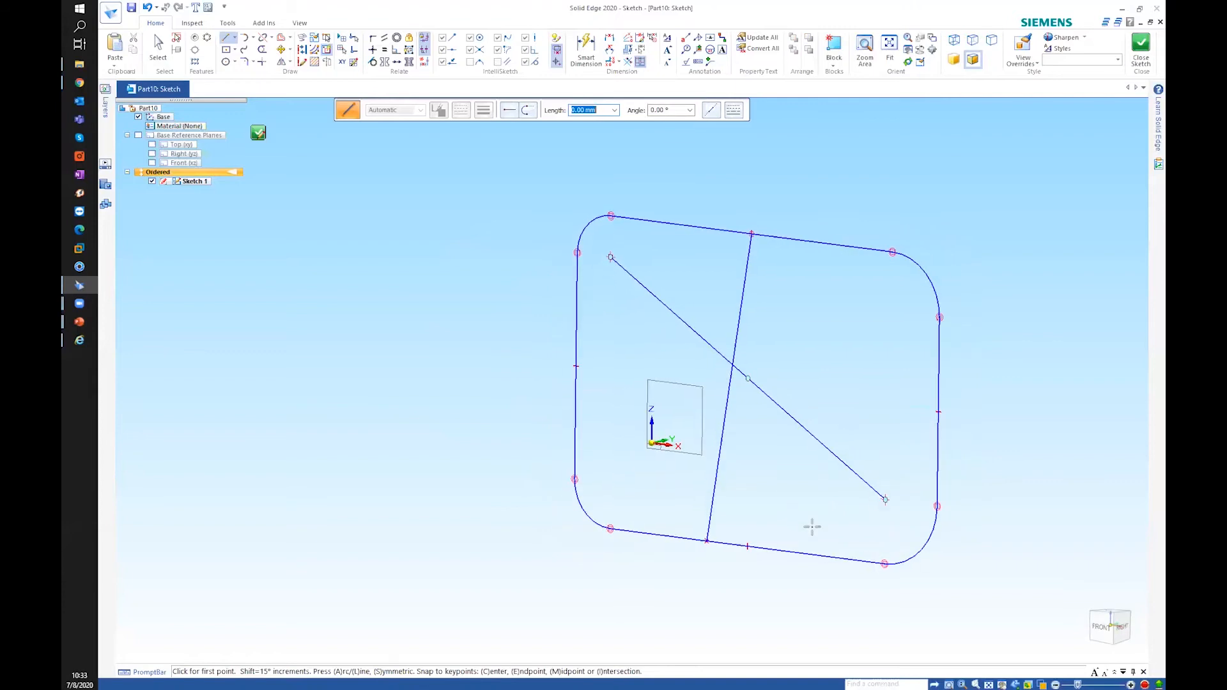
pyautogui.rightClick(481, 407)
pyautogui.click(456, 388)
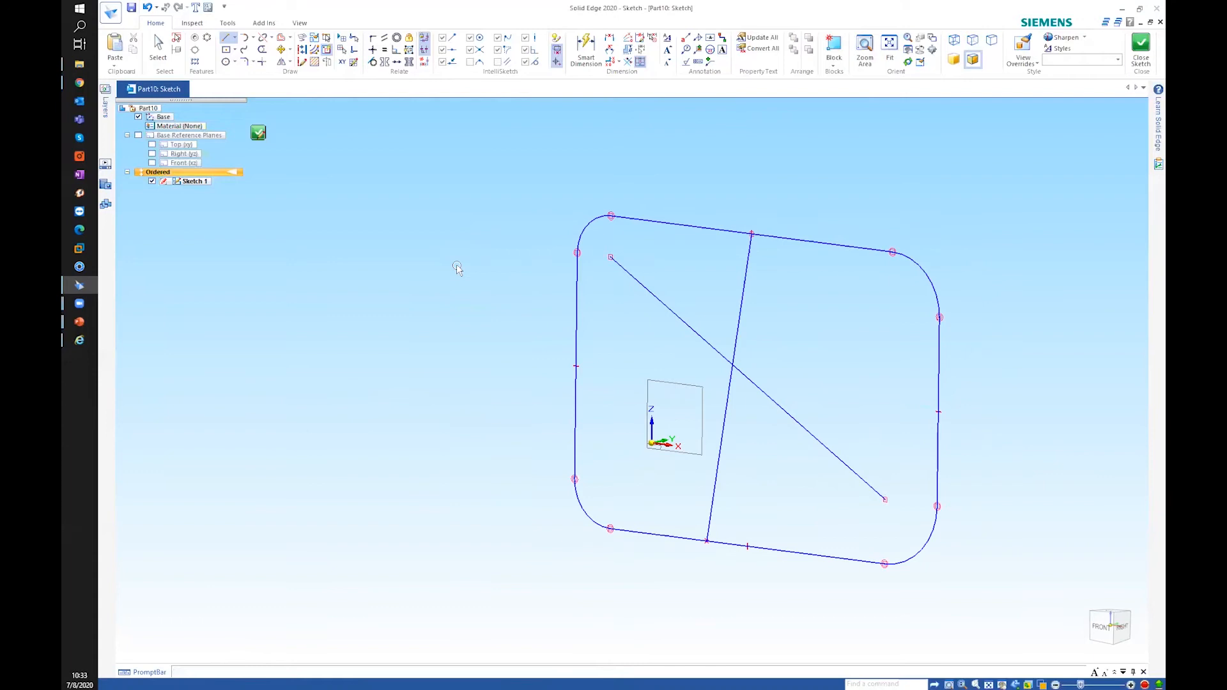
# Enlarge the upper negative-X corner arc by moving its endpoint on the upper horizontal line
pyautogui.click(594, 225)
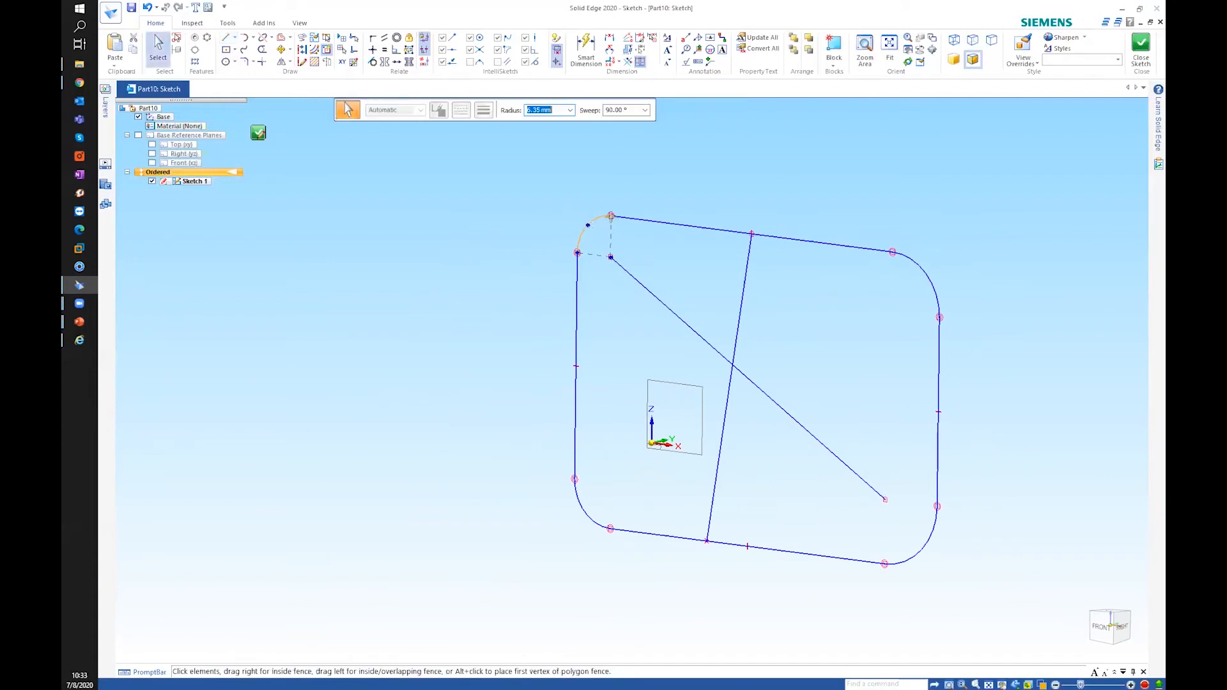
pyautogui.moveTo(611, 216); pyautogui.dragTo(646, 225)
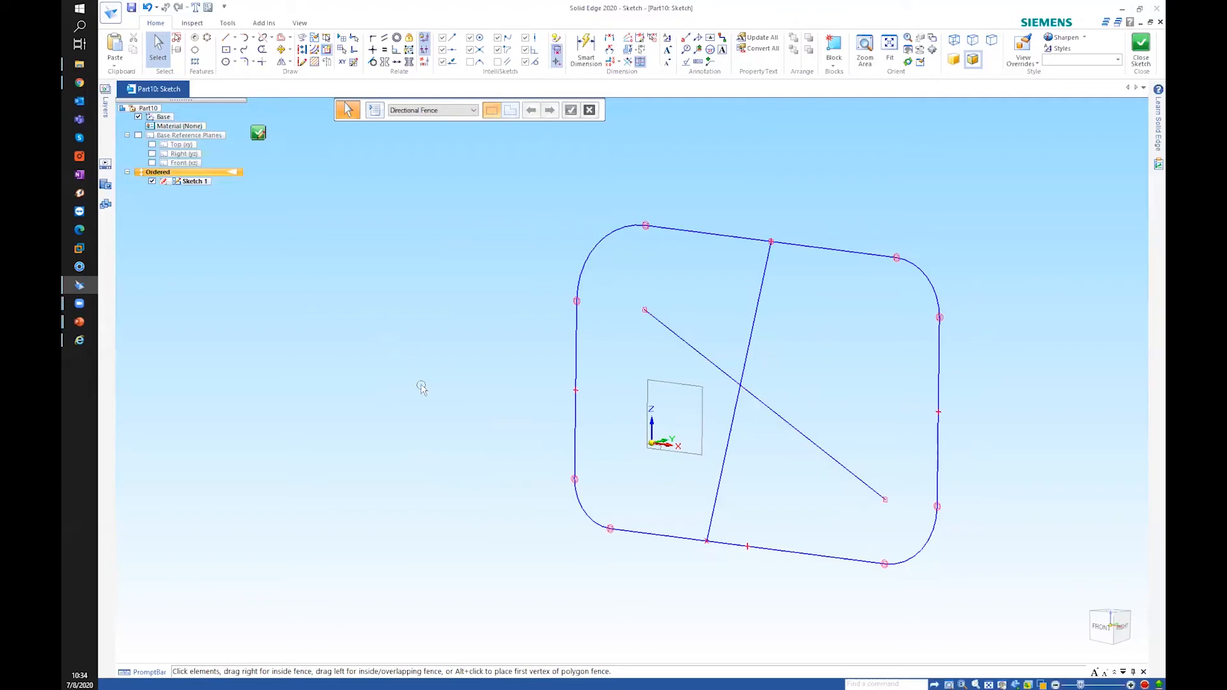
pyautogui.scroll(1, 751, 273)
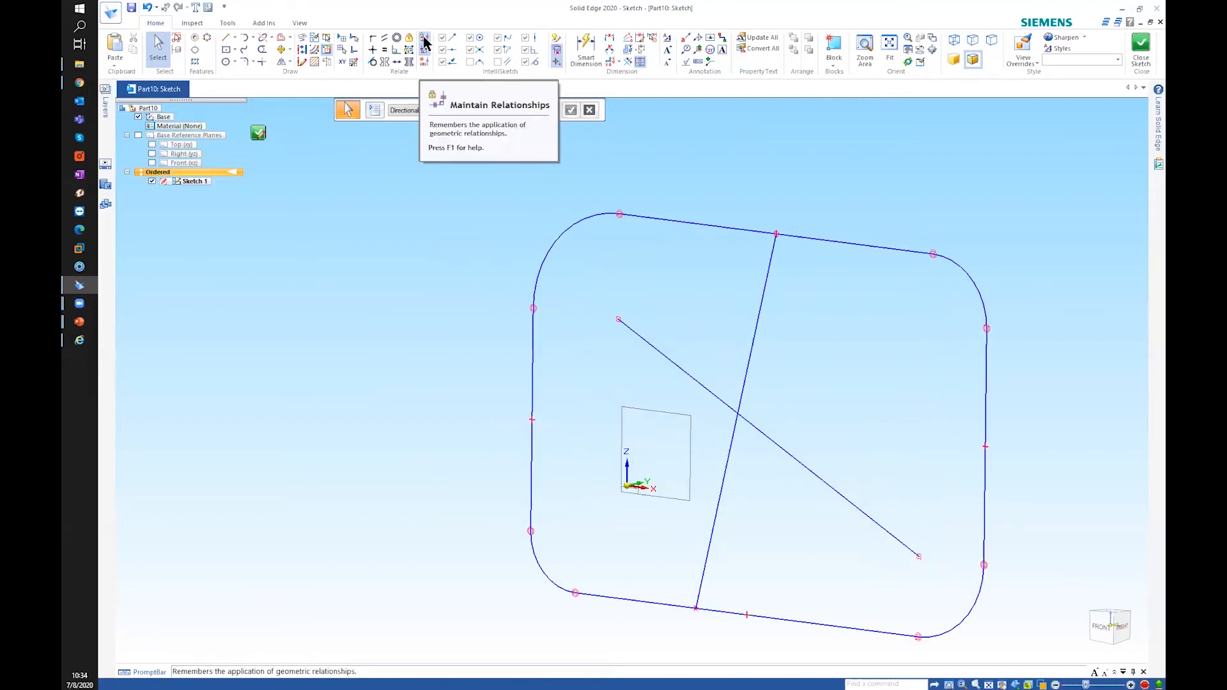
pyautogui.click(228, 36)
pyautogui.click(402, 164)
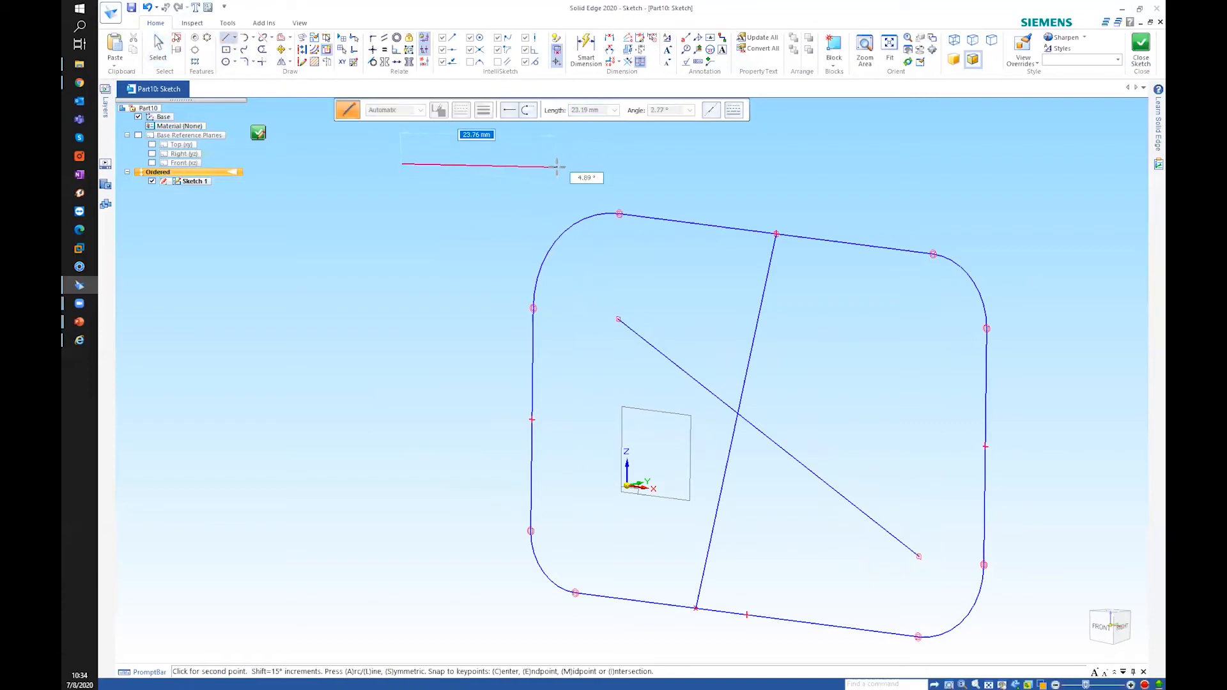
pyautogui.rightClick(415, 183)
# Start a line outside the profile, rotate the view, and orient it normal to the sketch plane without leaving the command
pyautogui.click(225, 38)
pyautogui.click(399, 168)
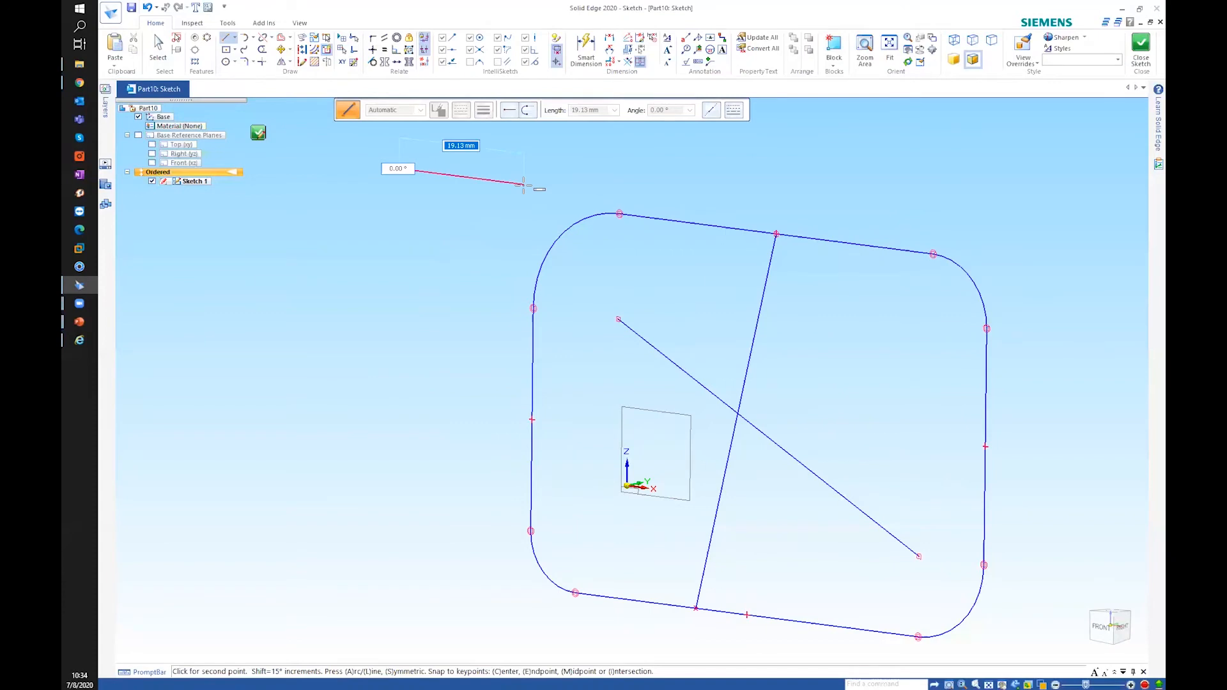
pyautogui.moveTo(516, 196)
pyautogui.mouseDown(button='middle')
pyautogui.moveTo(438, 210)
pyautogui.moveTo(549, 178)
pyautogui.moveTo(561, 213)
pyautogui.moveTo(528, 217)
pyautogui.mouseUp(button='middle')
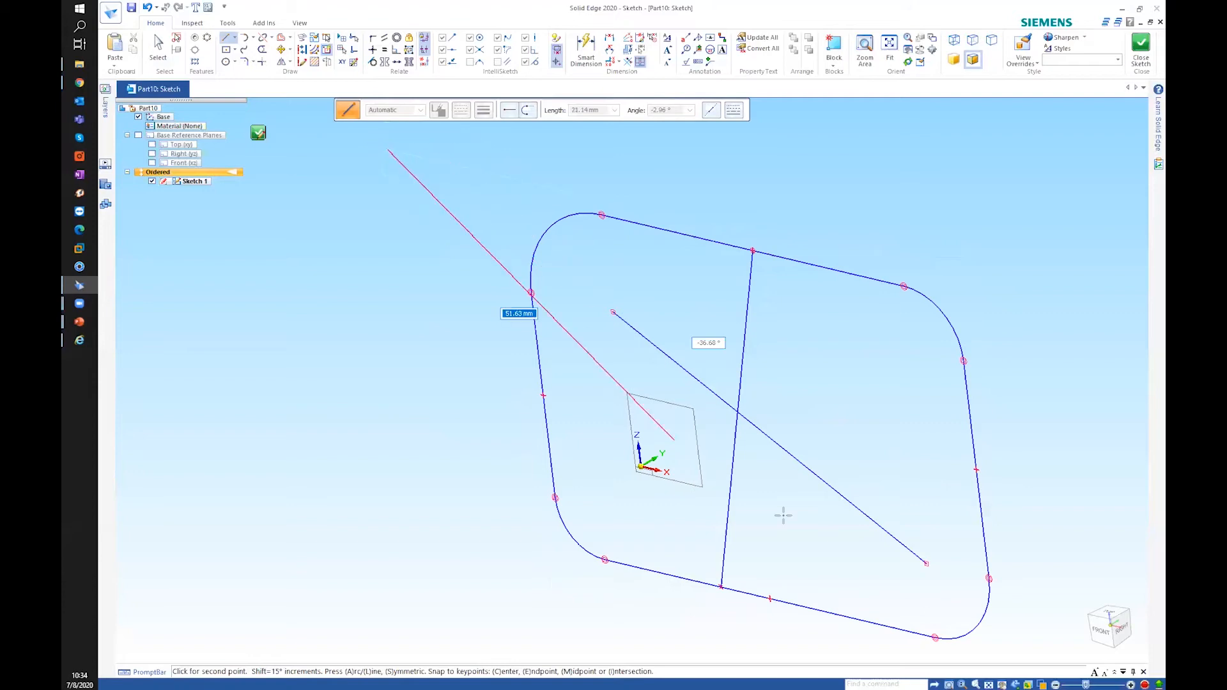
pyautogui.click(1098, 632)
pyautogui.moveTo(765, 381)
pyautogui.mouseDown(button='middle')
pyautogui.moveTo(718, 405)
pyautogui.moveTo(736, 402)
pyautogui.mouseUp(button='middle')
pyautogui.scroll(-3, 737, 401)
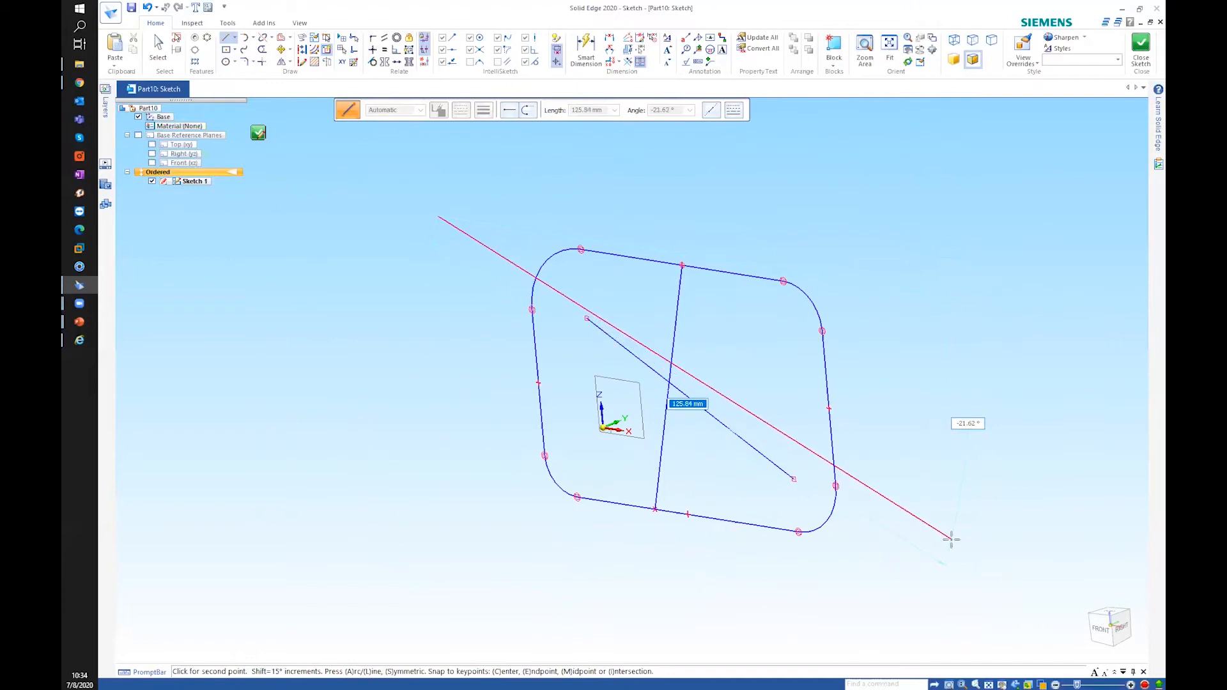
pyautogui.hotkey('ctrl', 'h')
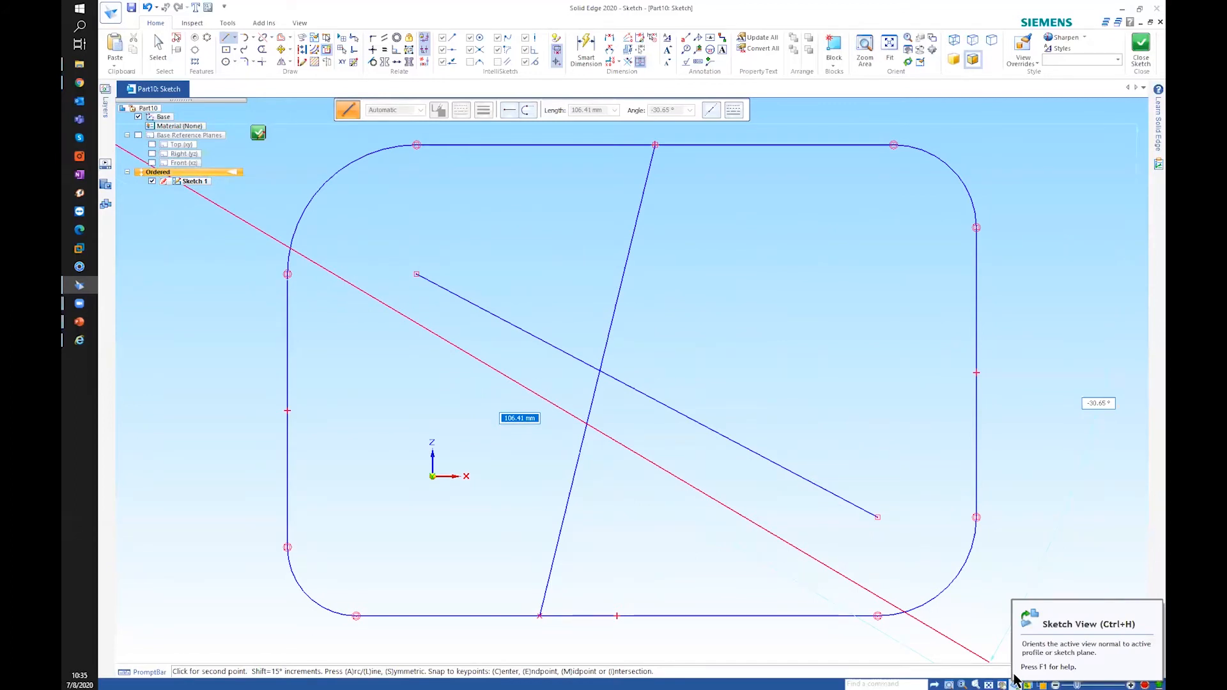
pyautogui.scroll(-4, 778, 466)
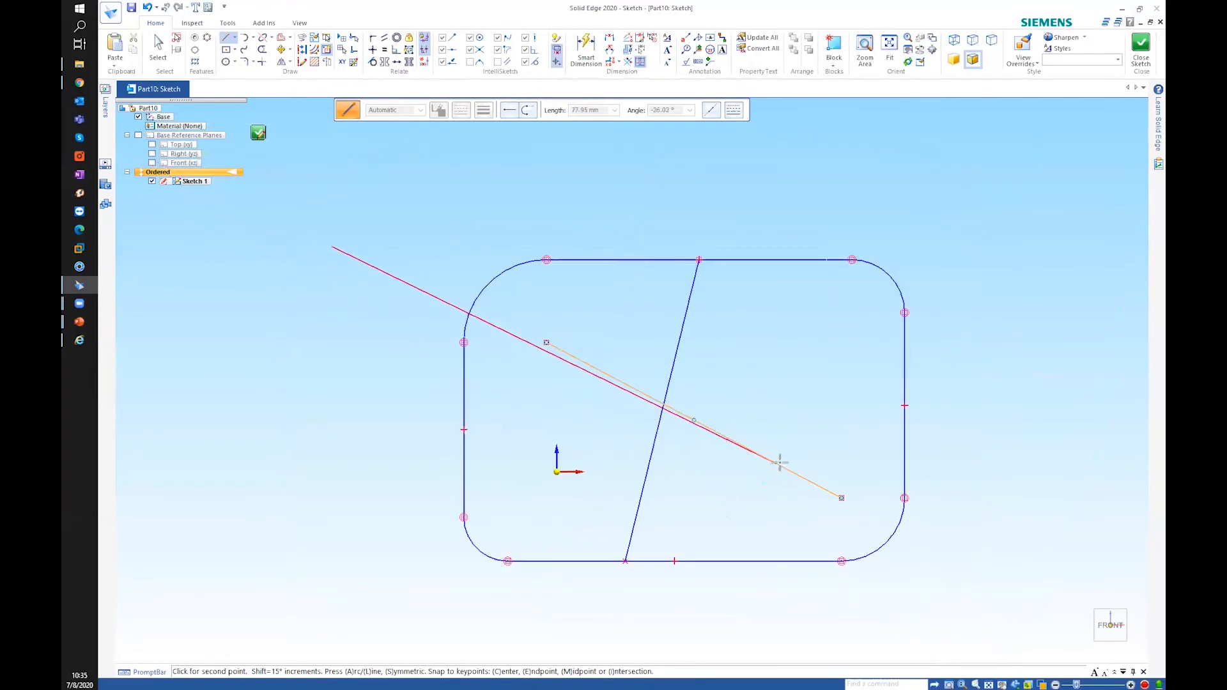
# Fit the rotated sketch in view, reorient it normal to the sketch plane, and discard the unfinished line
pyautogui.moveTo(492, 336); pyautogui.dragTo(510, 347, button='middle')
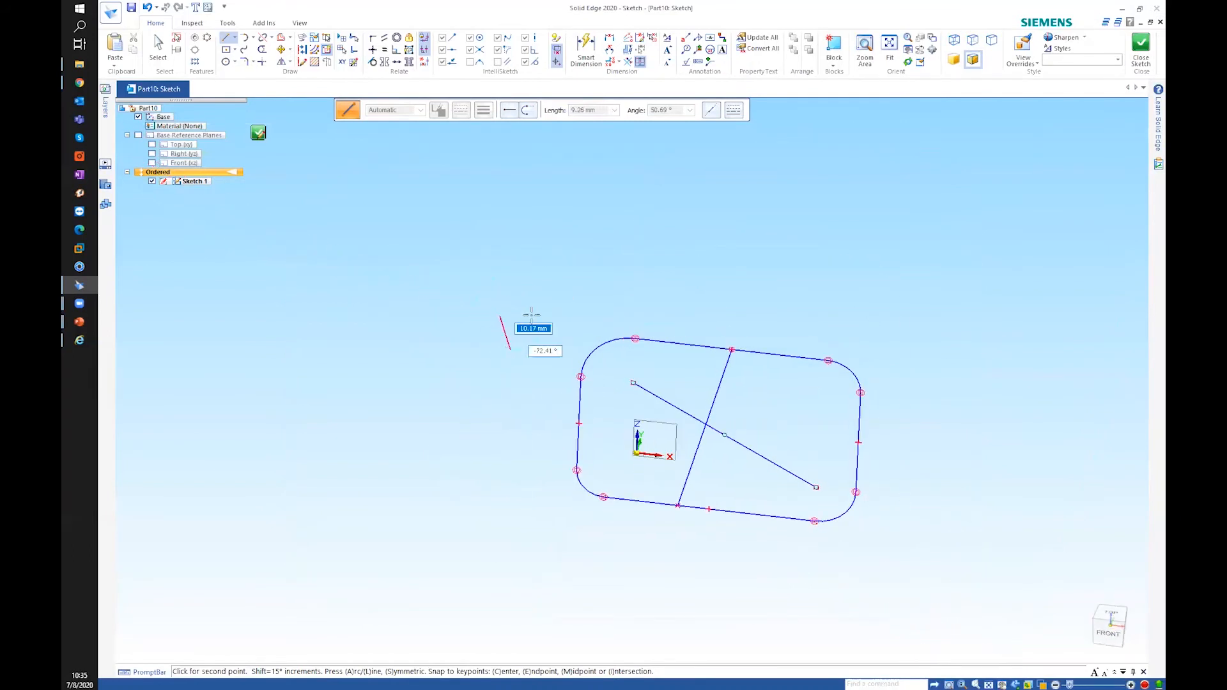
pyautogui.rightClick(551, 269)
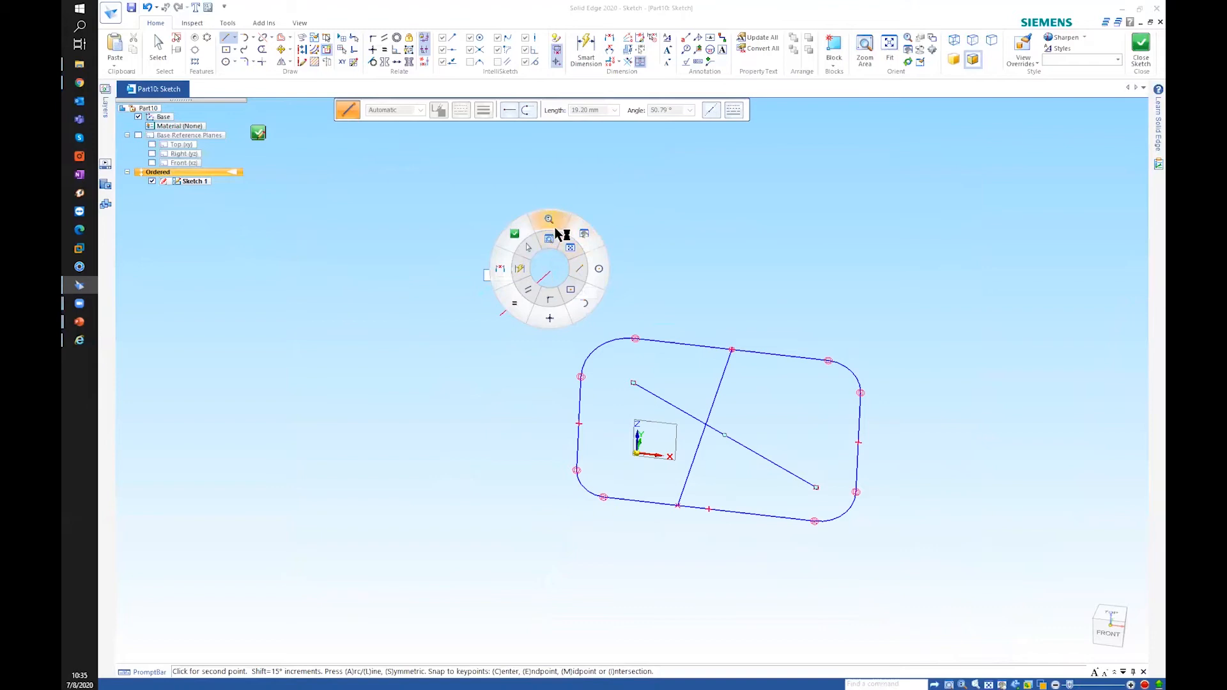
pyautogui.click(571, 247)
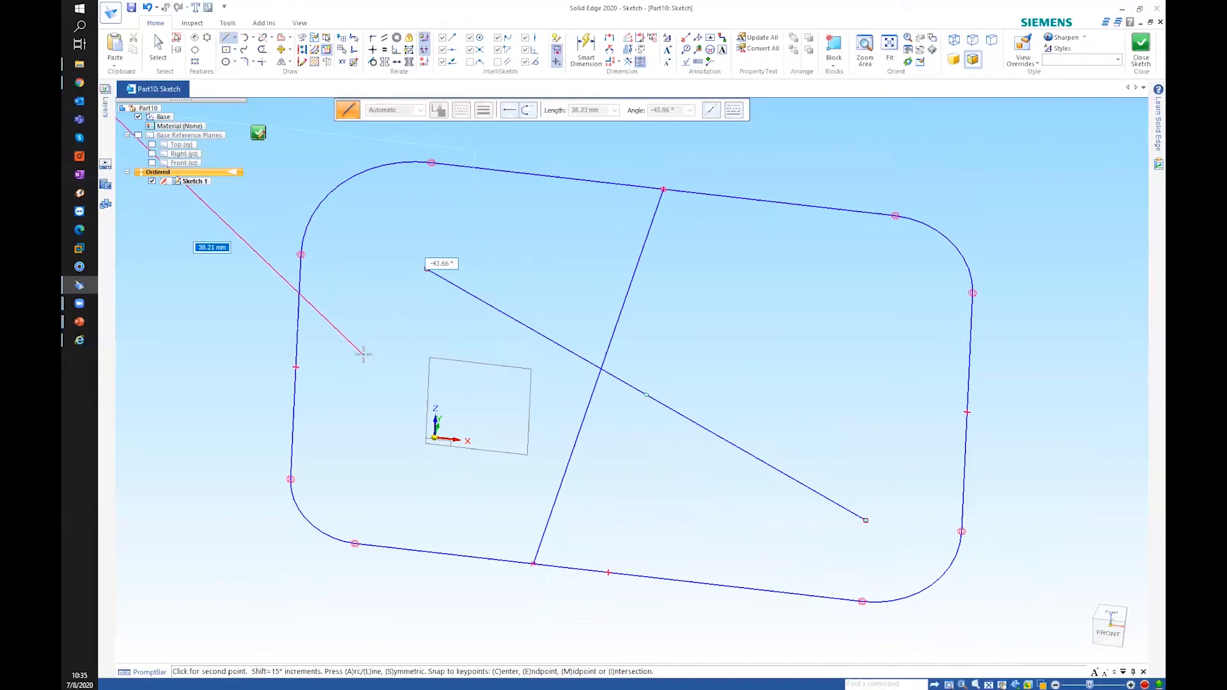
pyautogui.hotkey('ctrl', 'h')
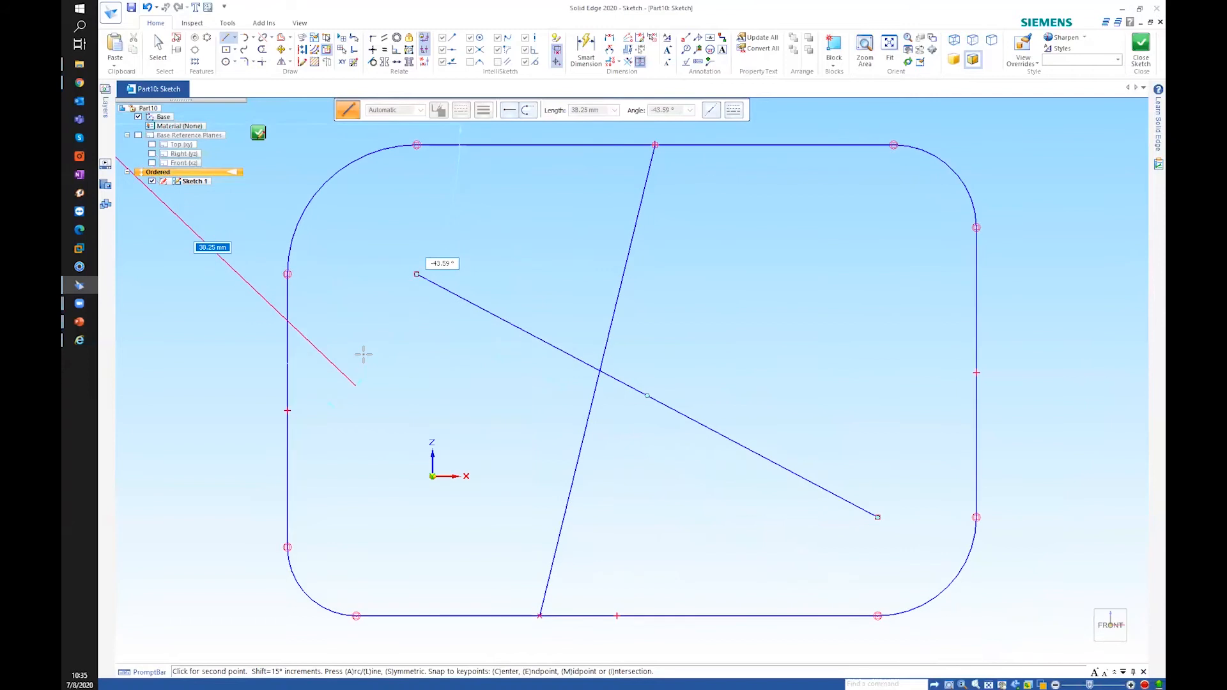
pyautogui.rightClick(354, 331)
# Draw a separate horizontal line above the rounded rectangle and exit the Line command
pyautogui.scroll(-2, 496, 397)
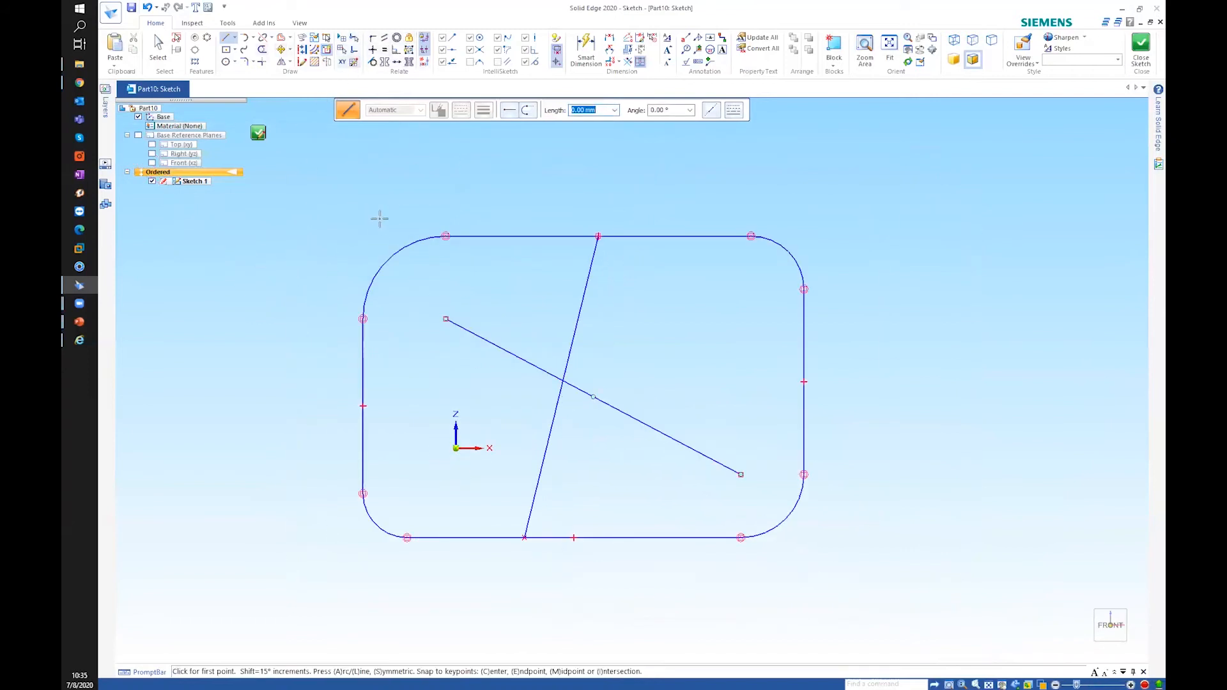
pyautogui.click(400, 186)
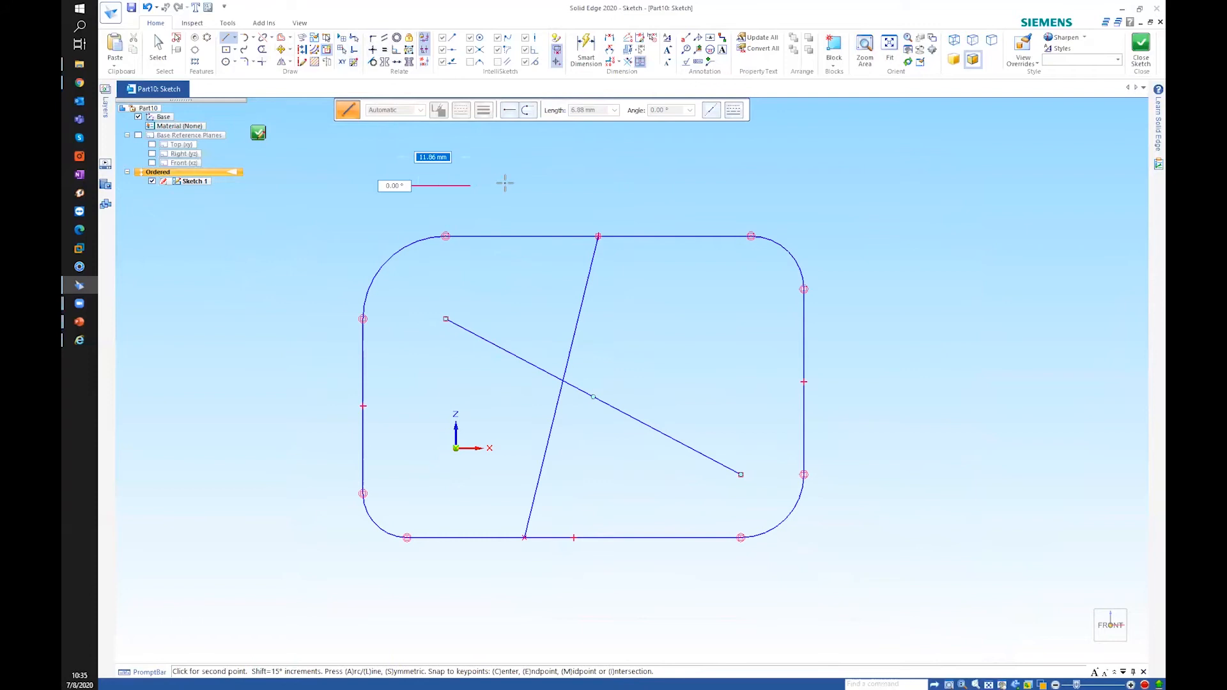
pyautogui.click(550, 186)
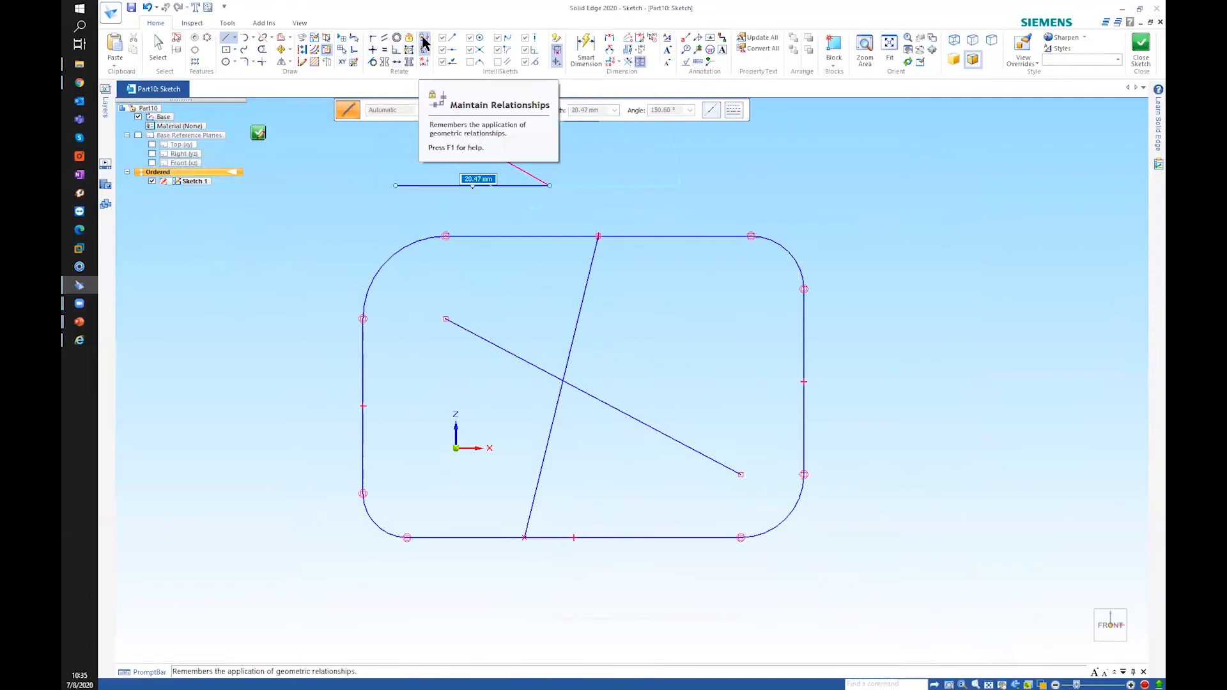
pyautogui.rightClick(476, 206)
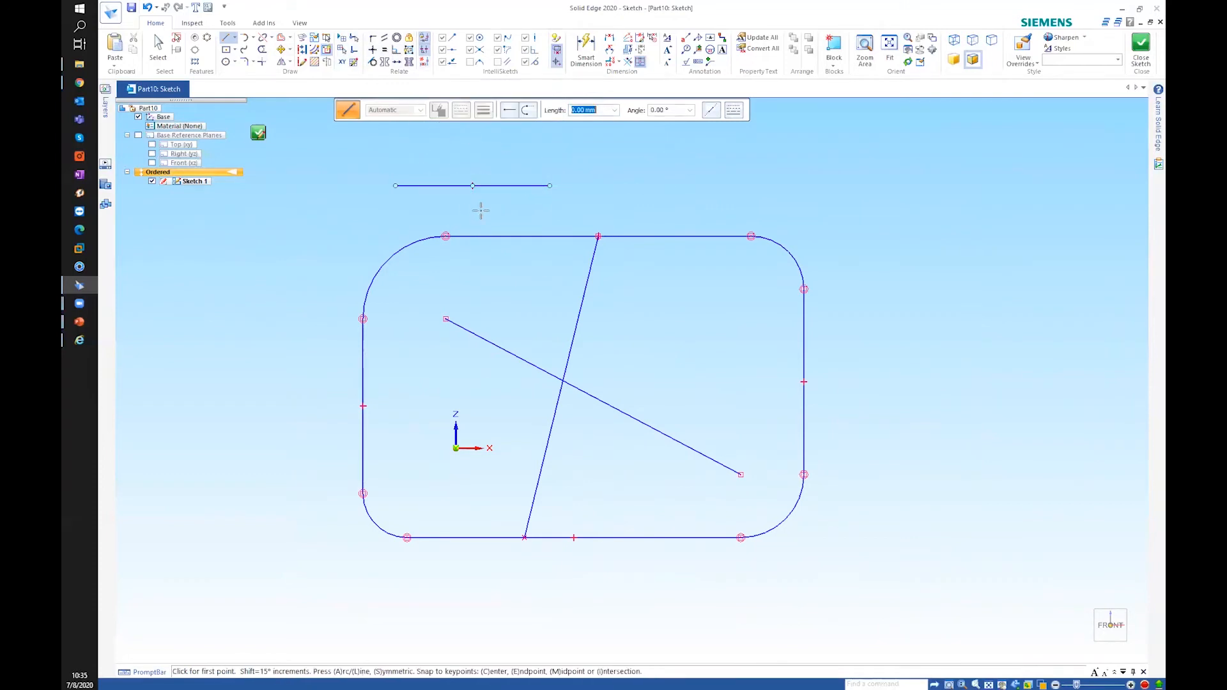
pyautogui.press('Escape')
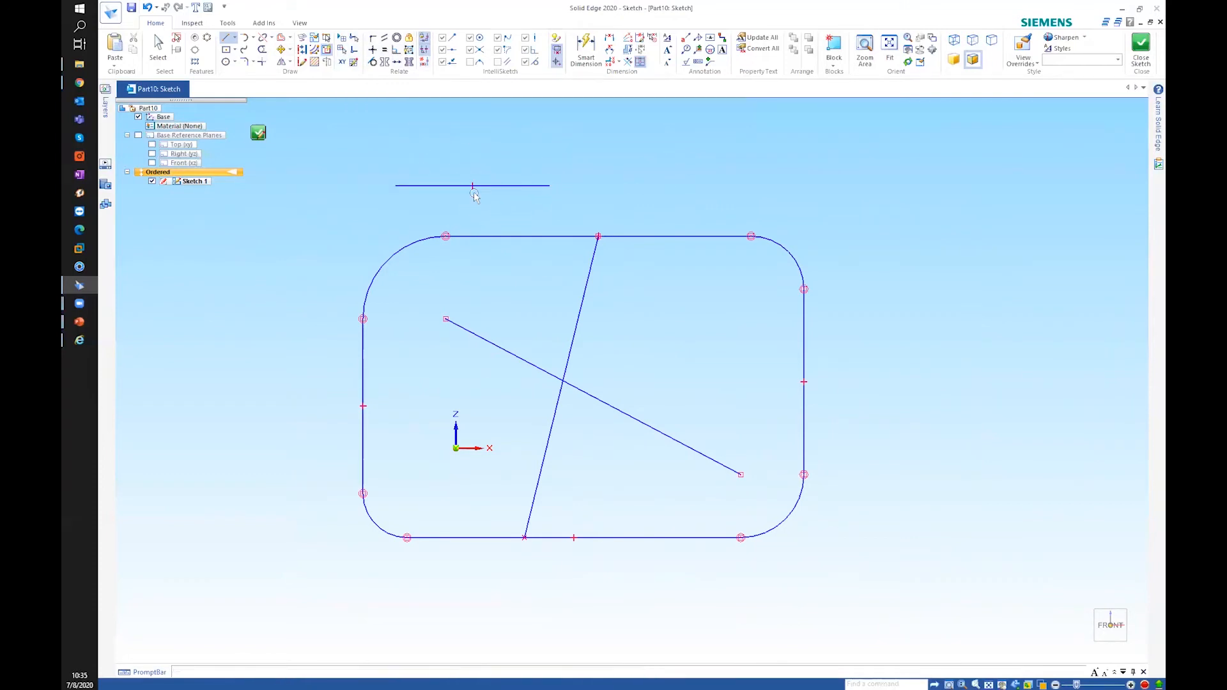
# Replace the separate line above the profile with a horizontal line about 36 mm long that carries no horizontal relationship
pyautogui.click(478, 186)
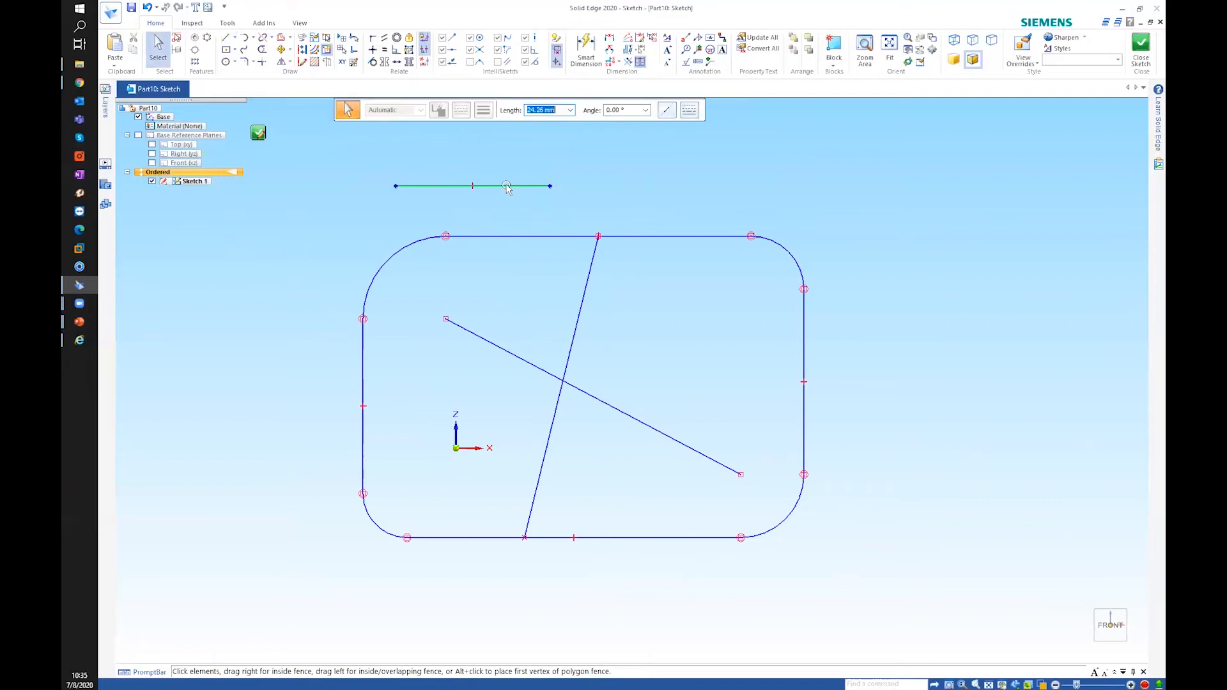
pyautogui.press('Delete')
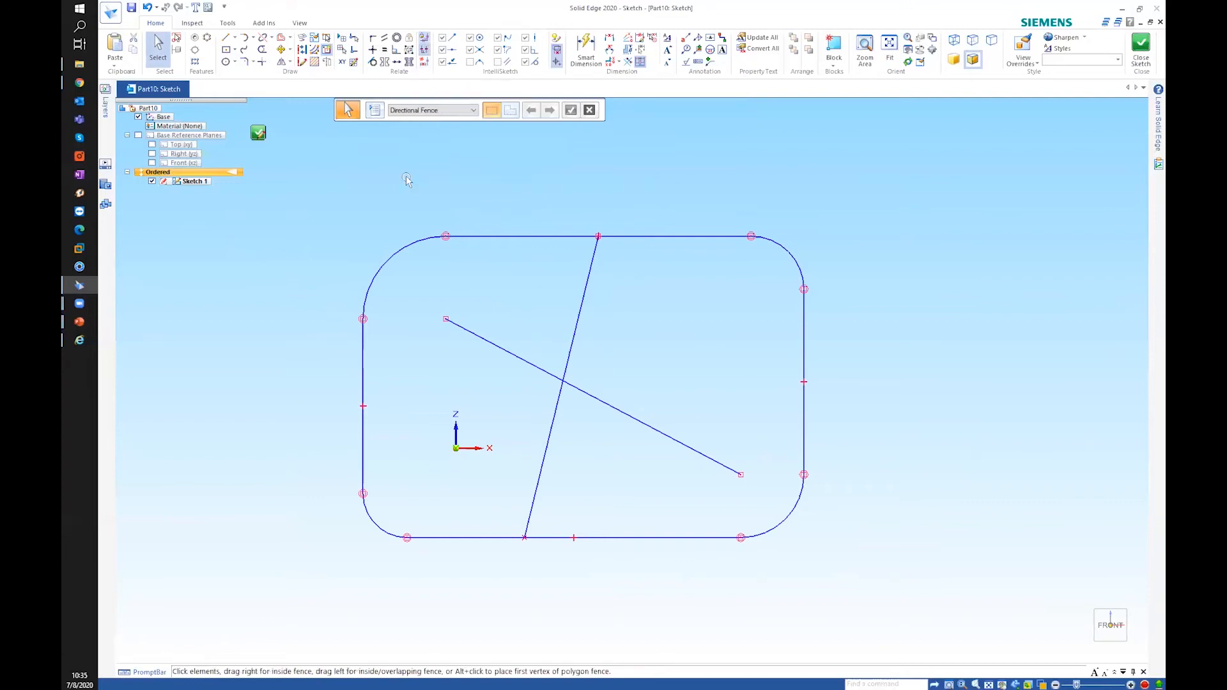
pyautogui.press('l')
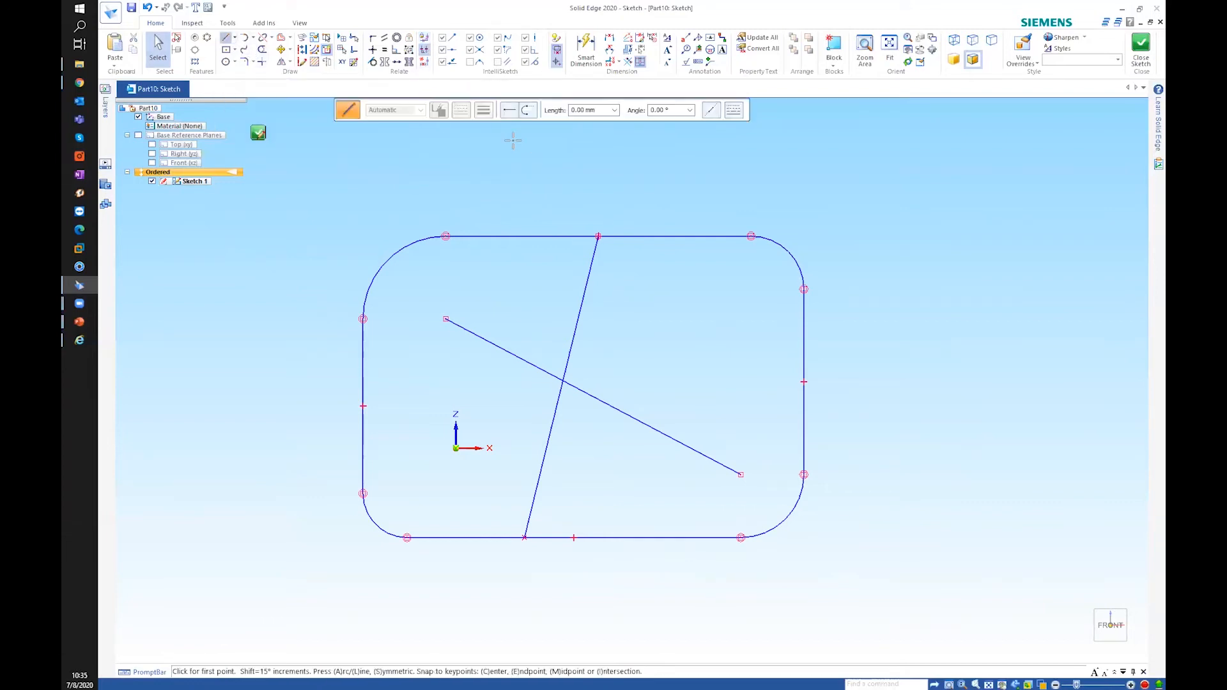
pyautogui.click(530, 140)
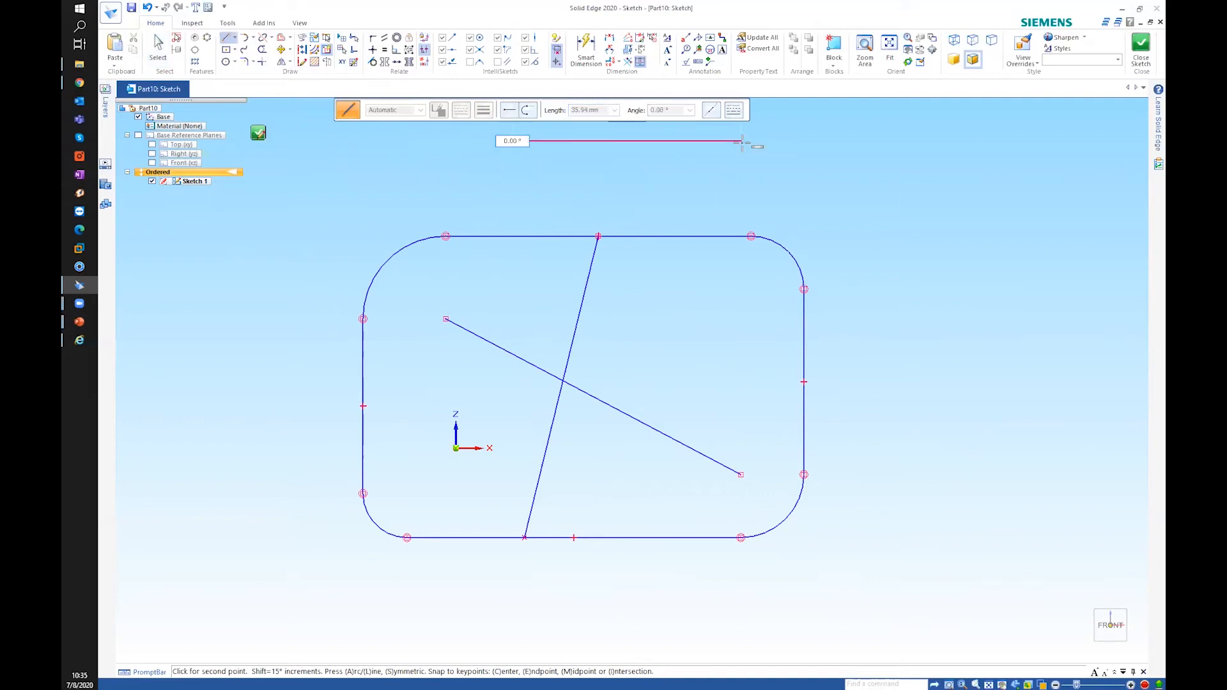
pyautogui.click(742, 140)
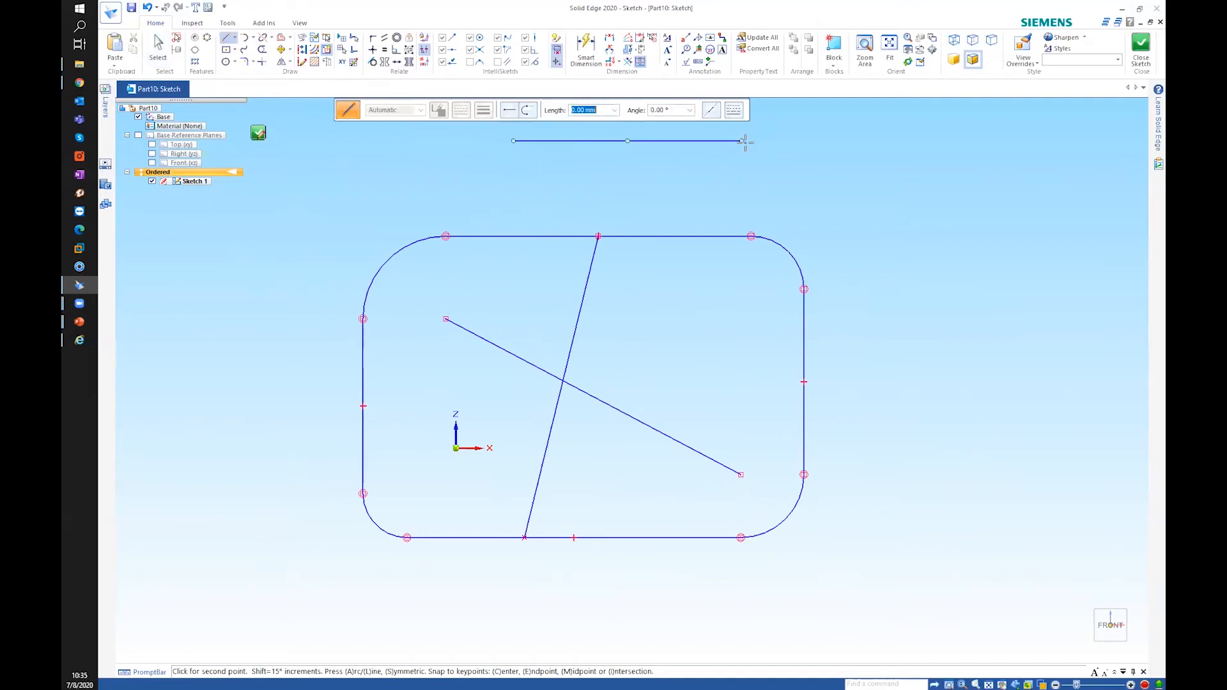
pyautogui.press('Escape')
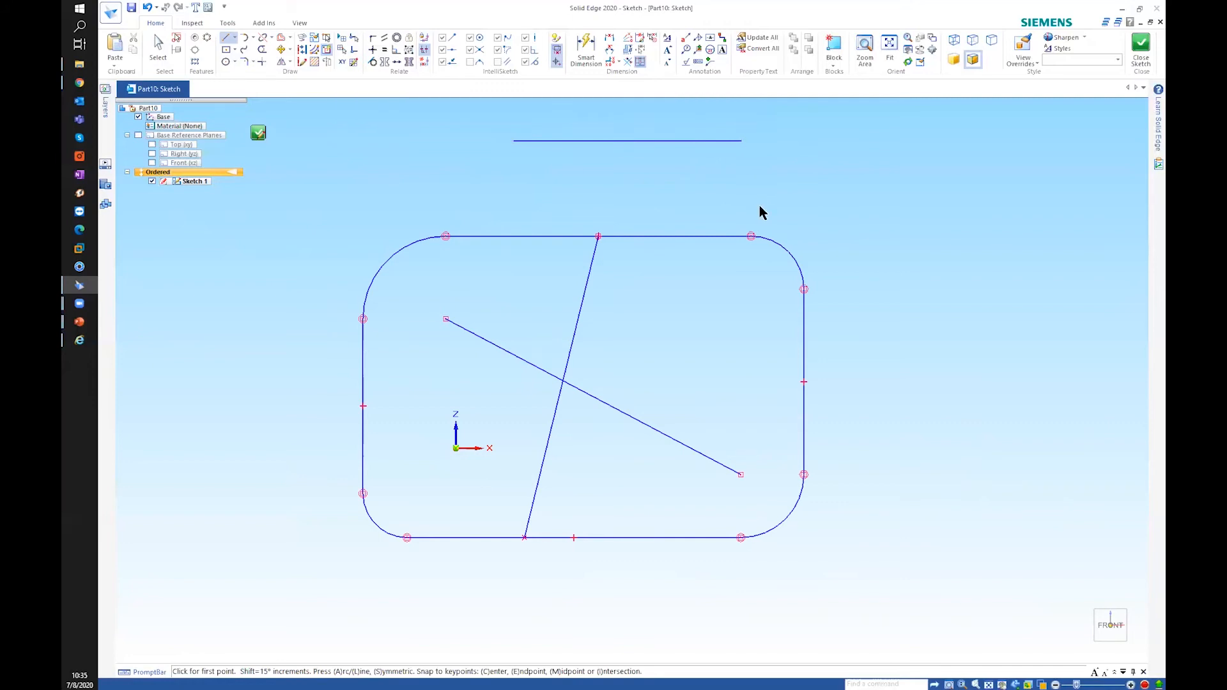
# Tilt the new line above the profile slightly by moving its positive-X endpoint downward
pyautogui.click(697, 141)
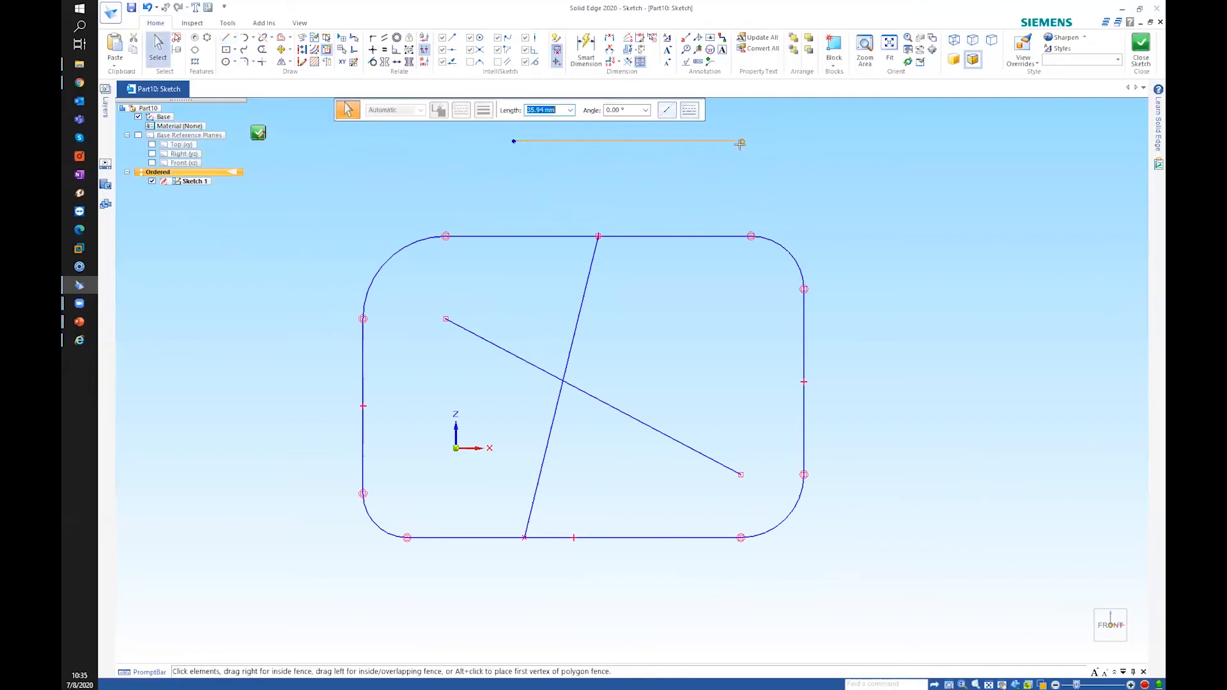
pyautogui.moveTo(741, 142); pyautogui.dragTo(739, 154)
pyautogui.press('Escape')
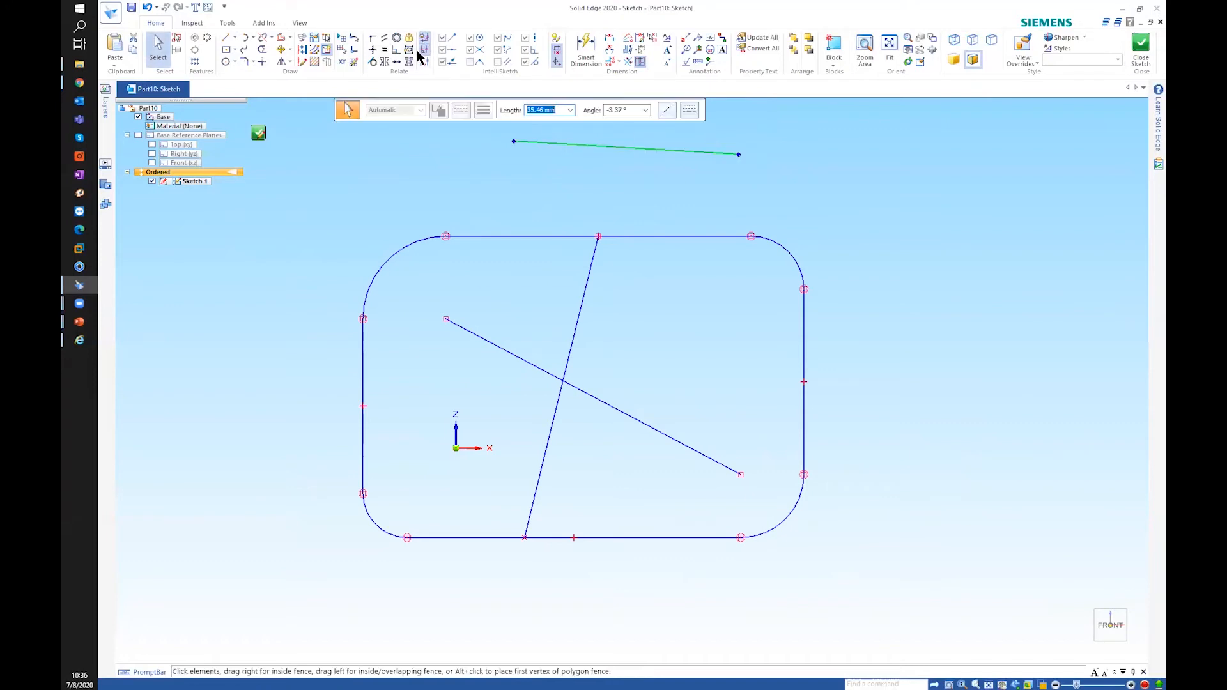
pyautogui.moveTo(743, 143); pyautogui.dragTo(744, 144)
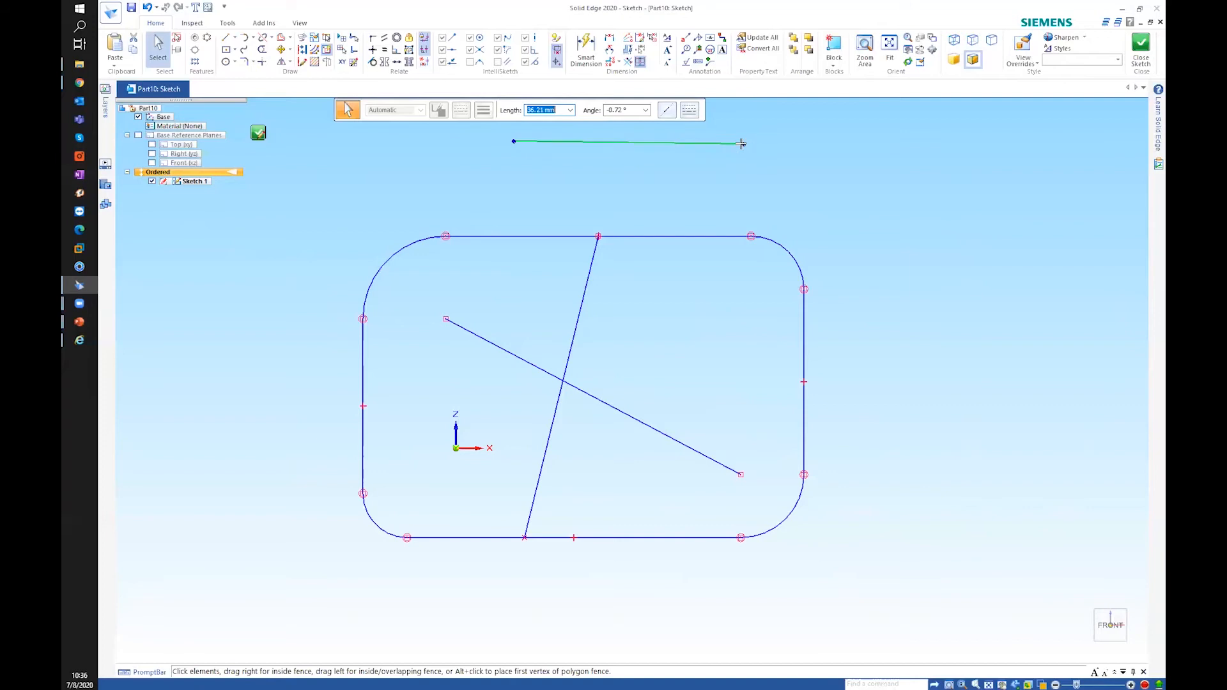
# Review which relationships are placed automatically in the IntelliSketch options and accept the settings
pyautogui.click(423, 53)
pyautogui.click(424, 52)
pyautogui.click(557, 39)
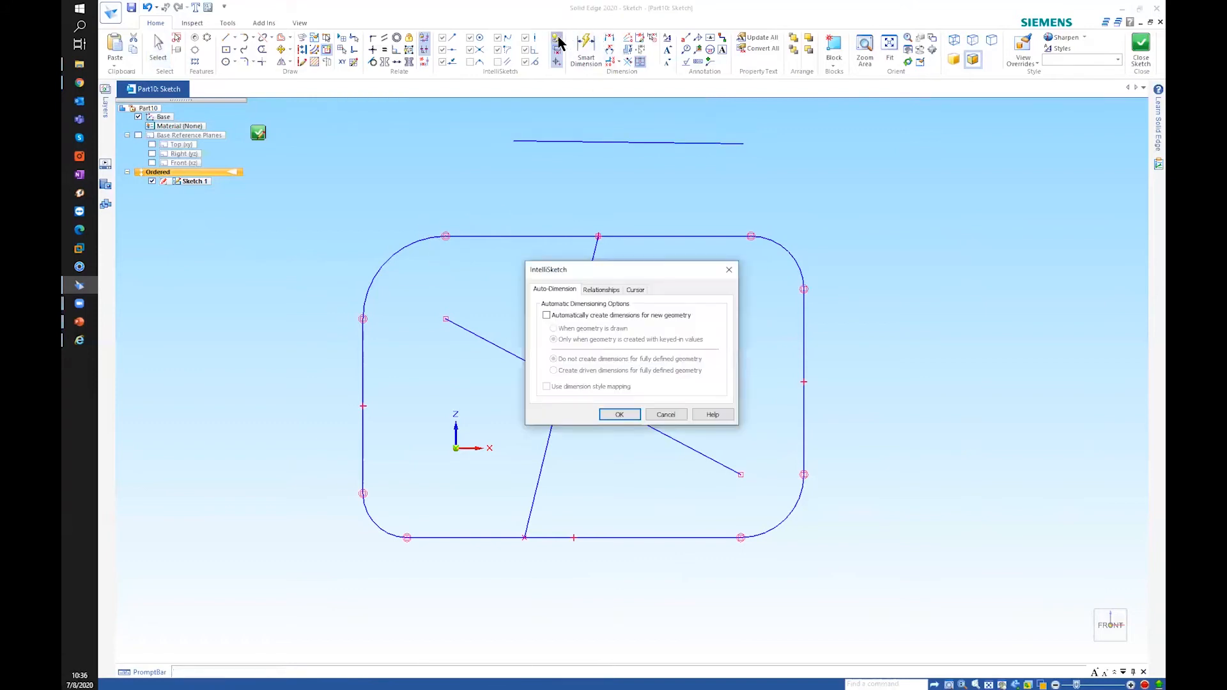
pyautogui.click(604, 291)
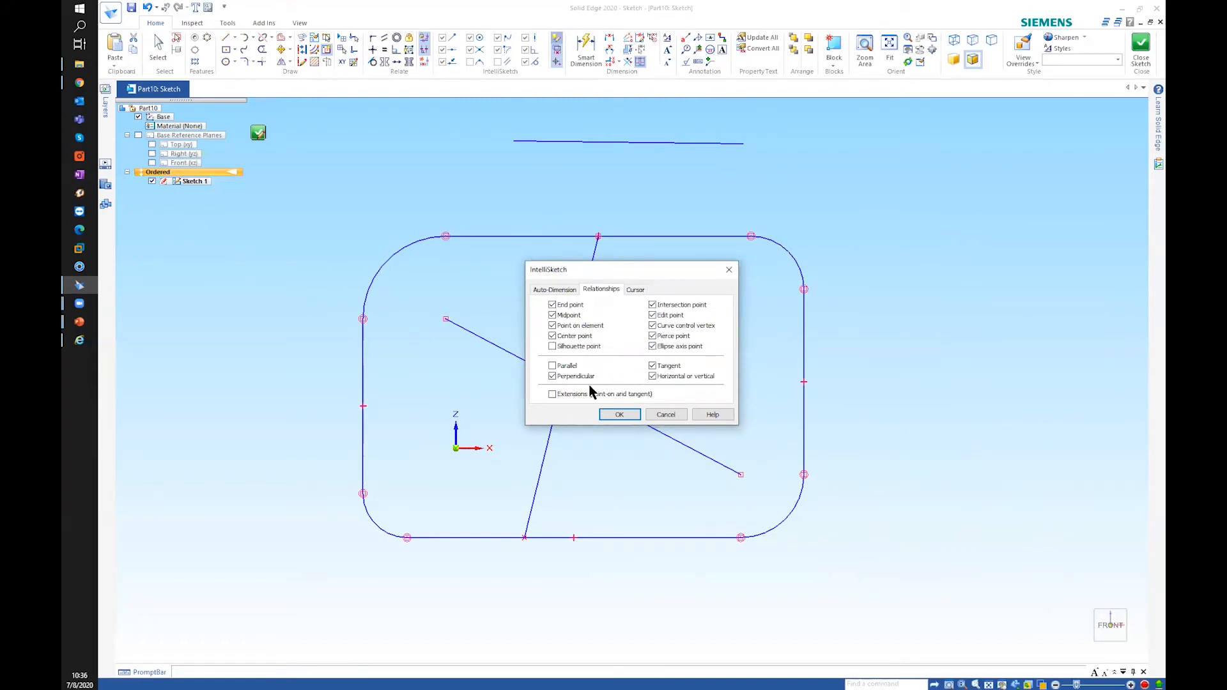
pyautogui.click(621, 415)
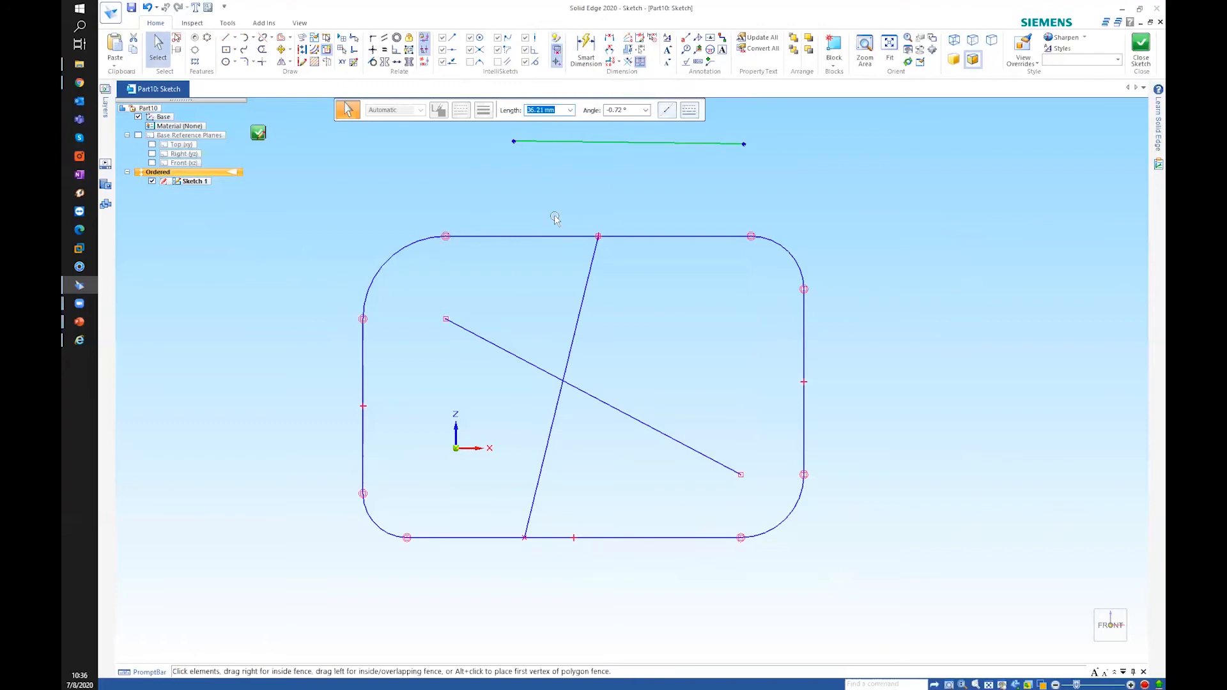
# Close the sketch and shrink the application window, keeping the part document open
pyautogui.click(1142, 46)
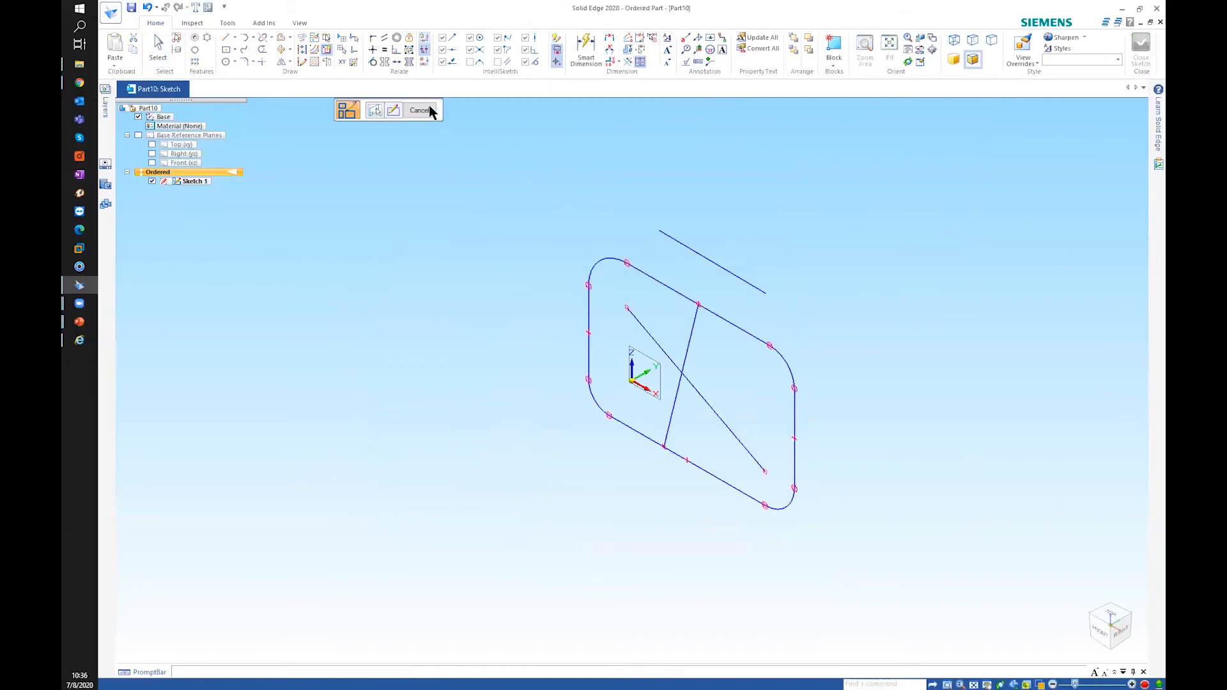
pyautogui.click(375, 110)
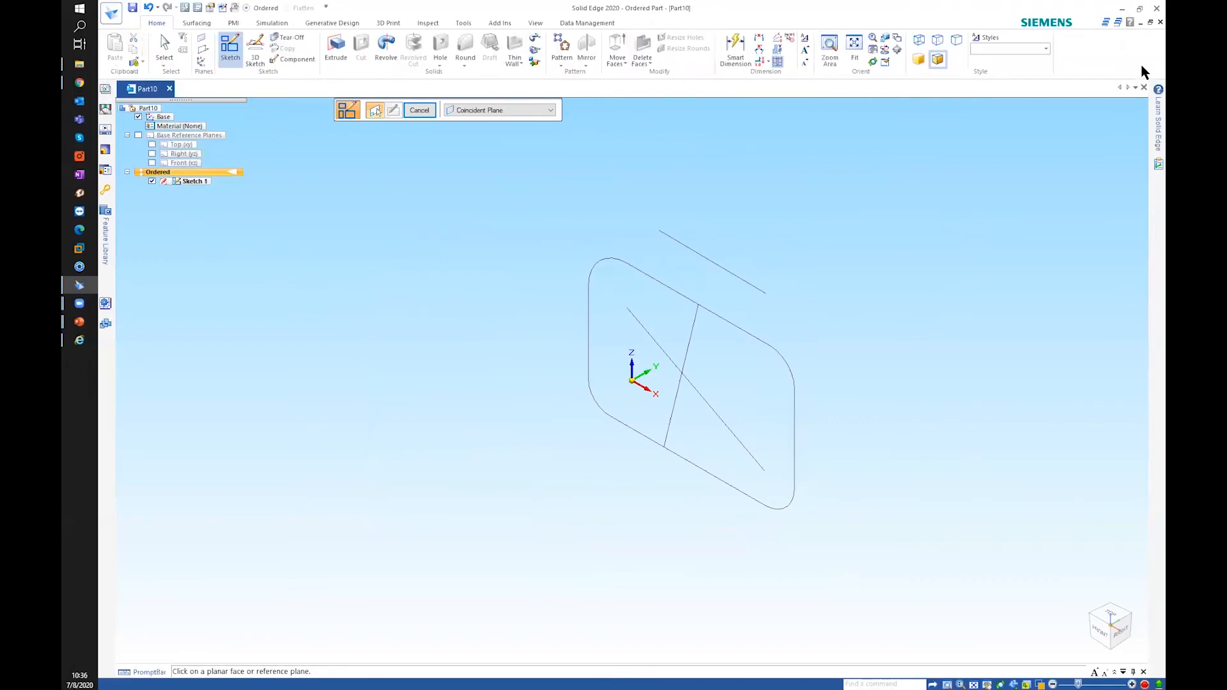
pyautogui.click(1144, 87)
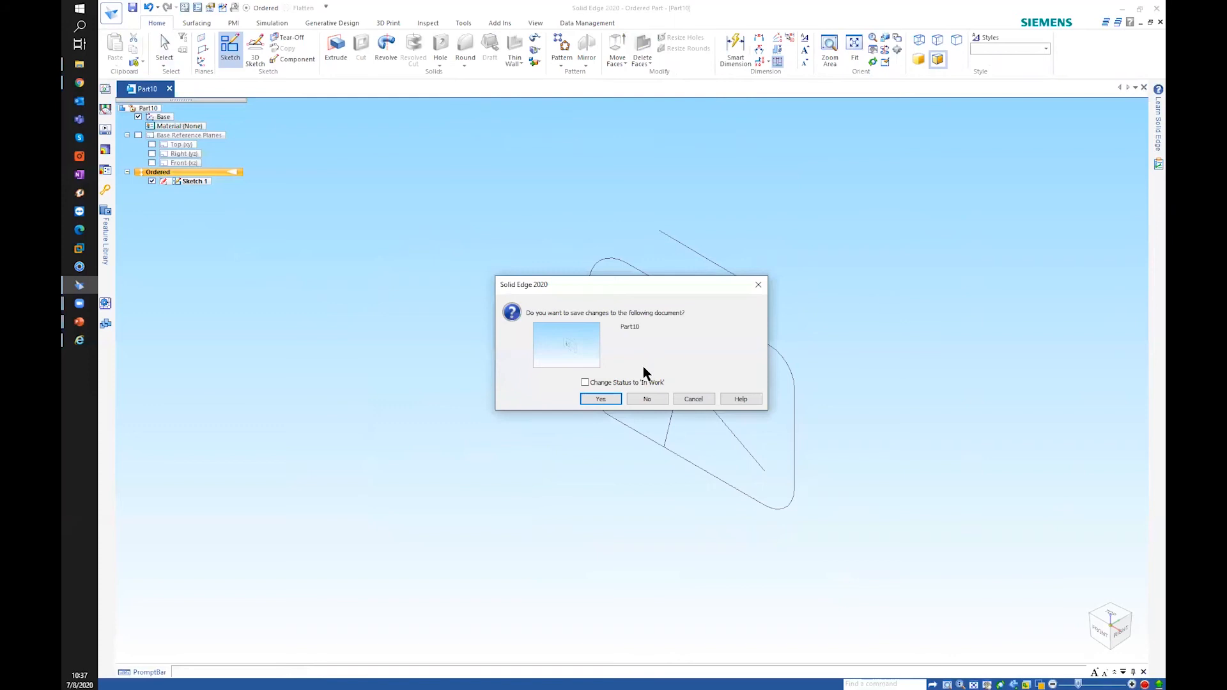
pyautogui.click(683, 399)
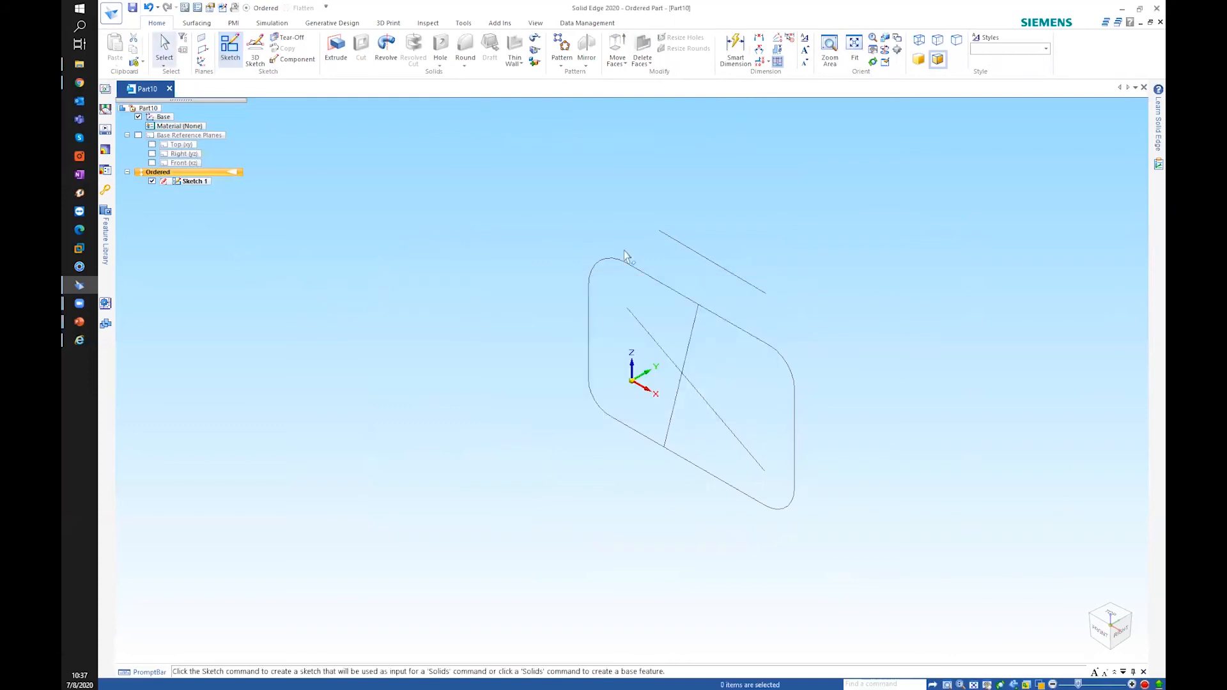
pyautogui.doubleClick(973, 8)
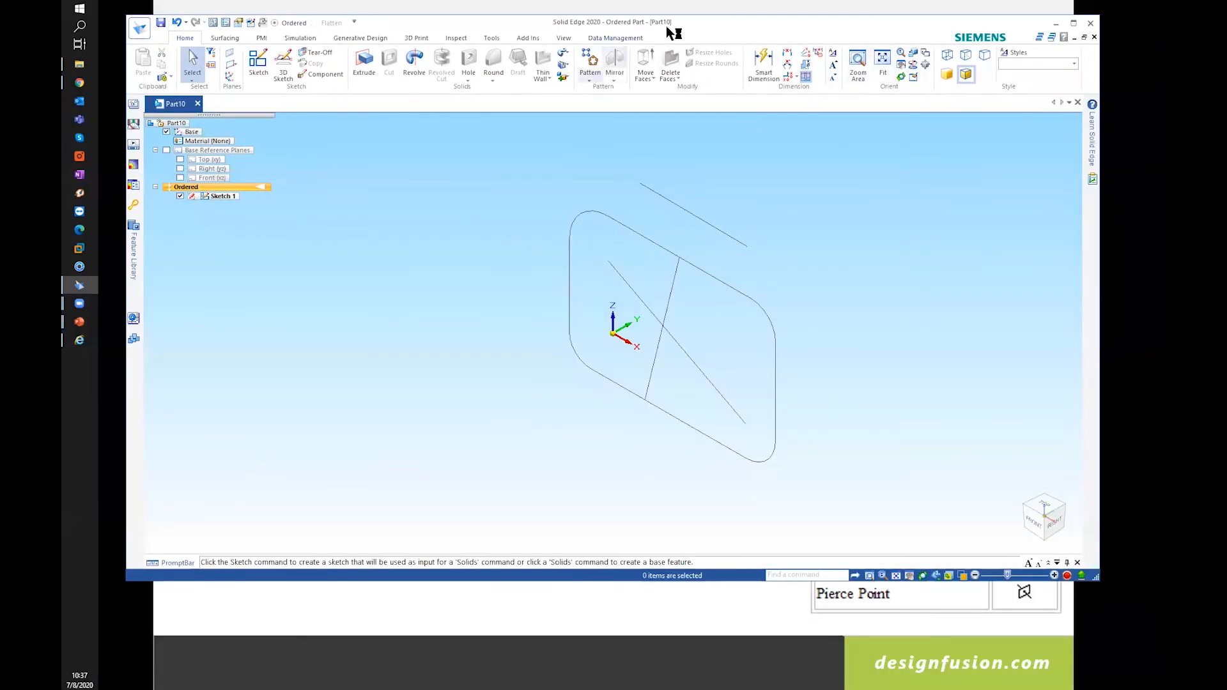
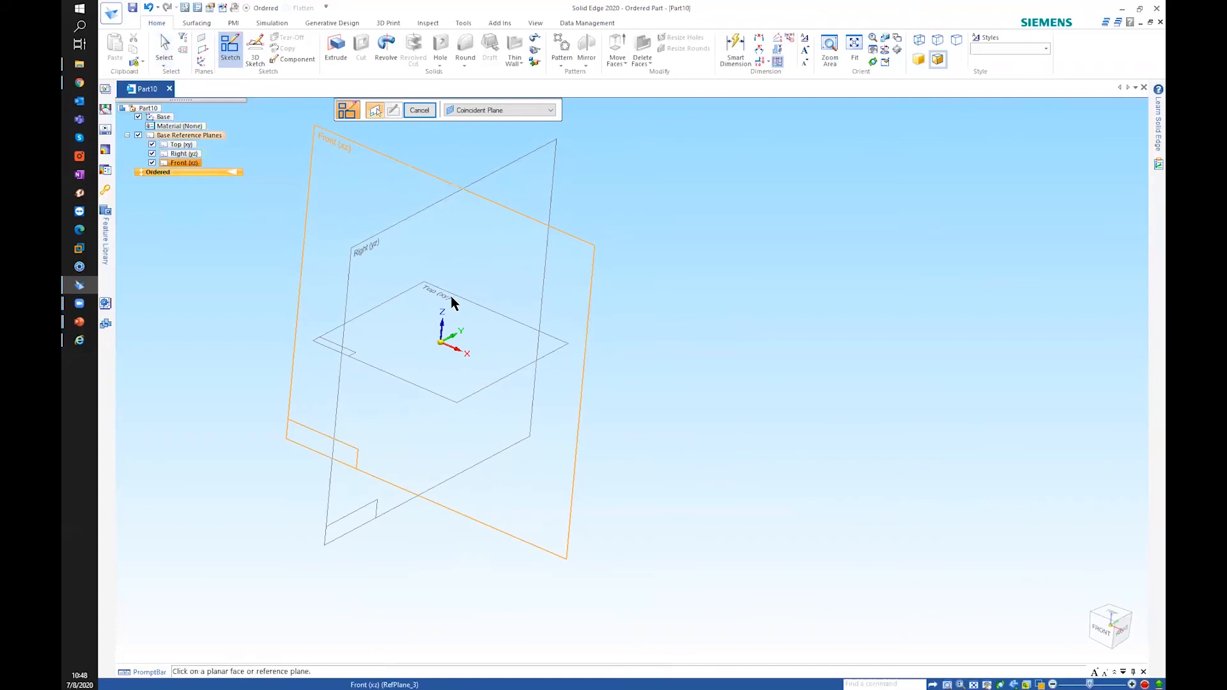
# Start a sketch on the Front (xz) plane, hiding the base reference planes and orienting the view normal to it
pyautogui.click(552, 280)
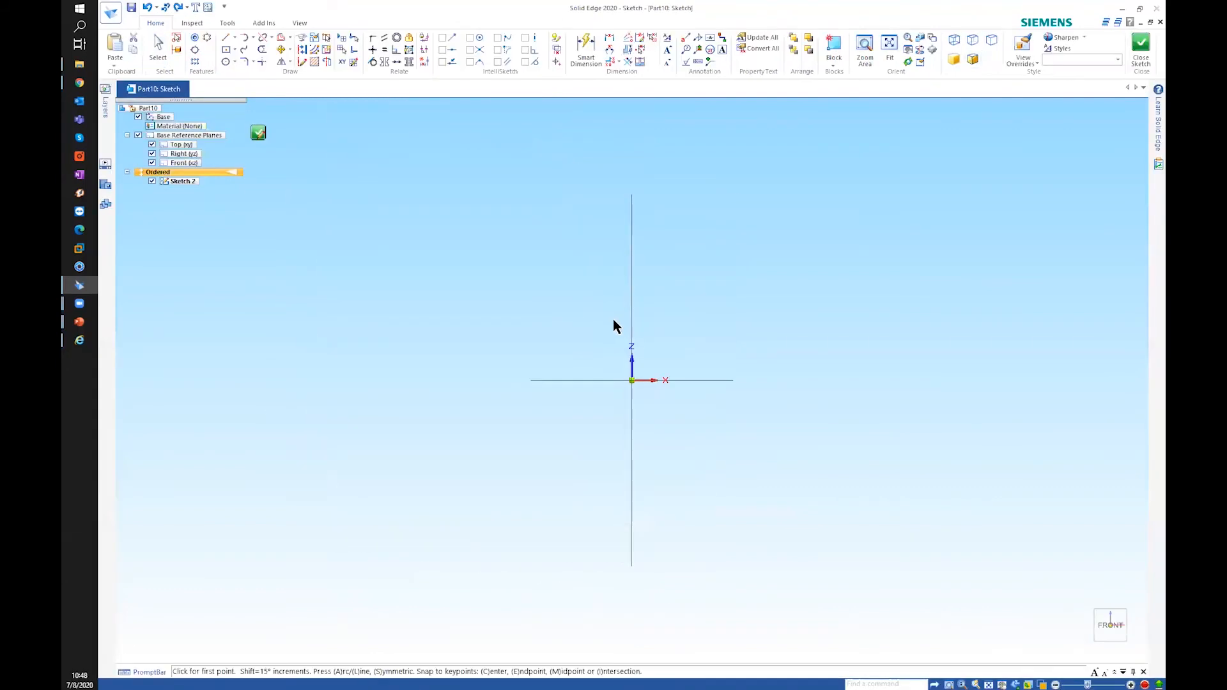
pyautogui.click(139, 135)
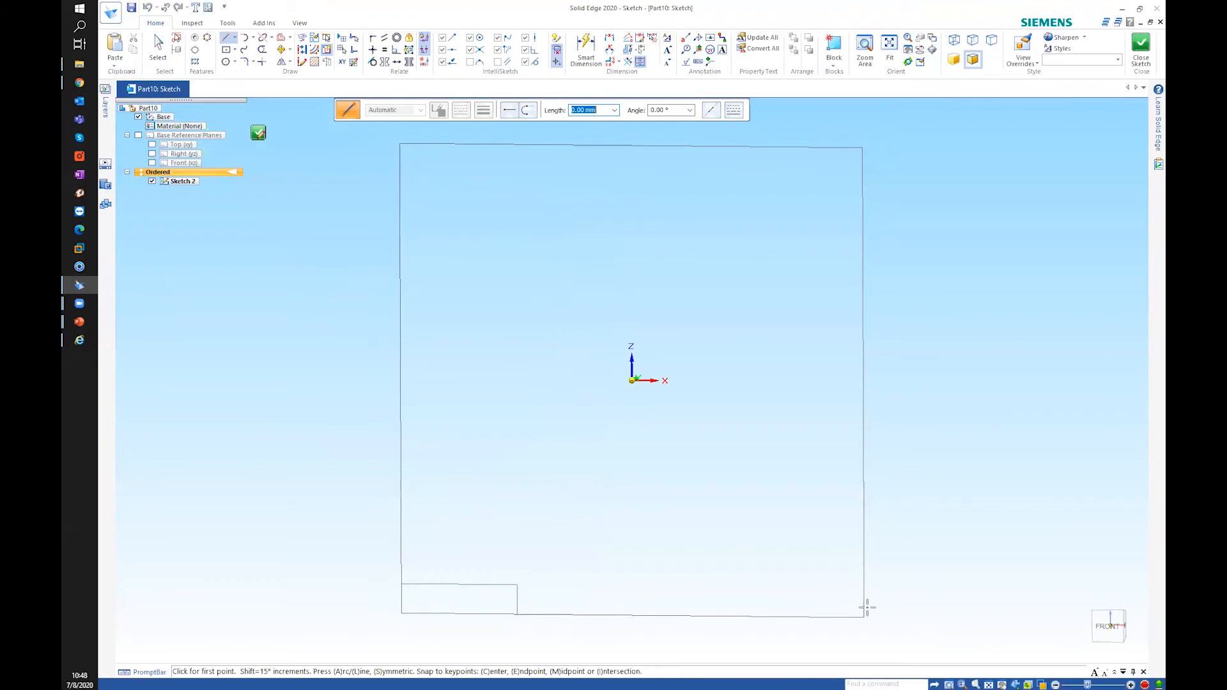
pyautogui.moveTo(862, 570)
pyautogui.mouseDown(button='middle')
pyautogui.moveTo(844, 600)
pyautogui.moveTo(885, 553)
pyautogui.moveTo(841, 586)
pyautogui.moveTo(865, 575)
pyautogui.moveTo(854, 595)
pyautogui.mouseUp(button='middle')
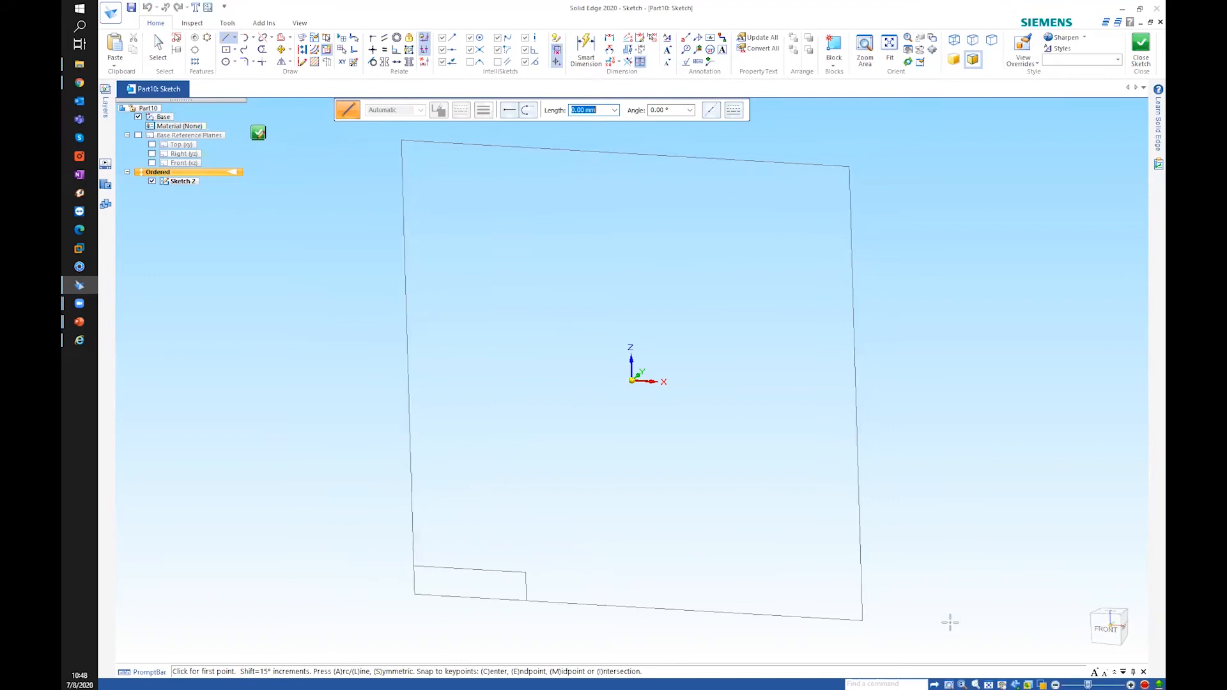
pyautogui.click(1016, 684)
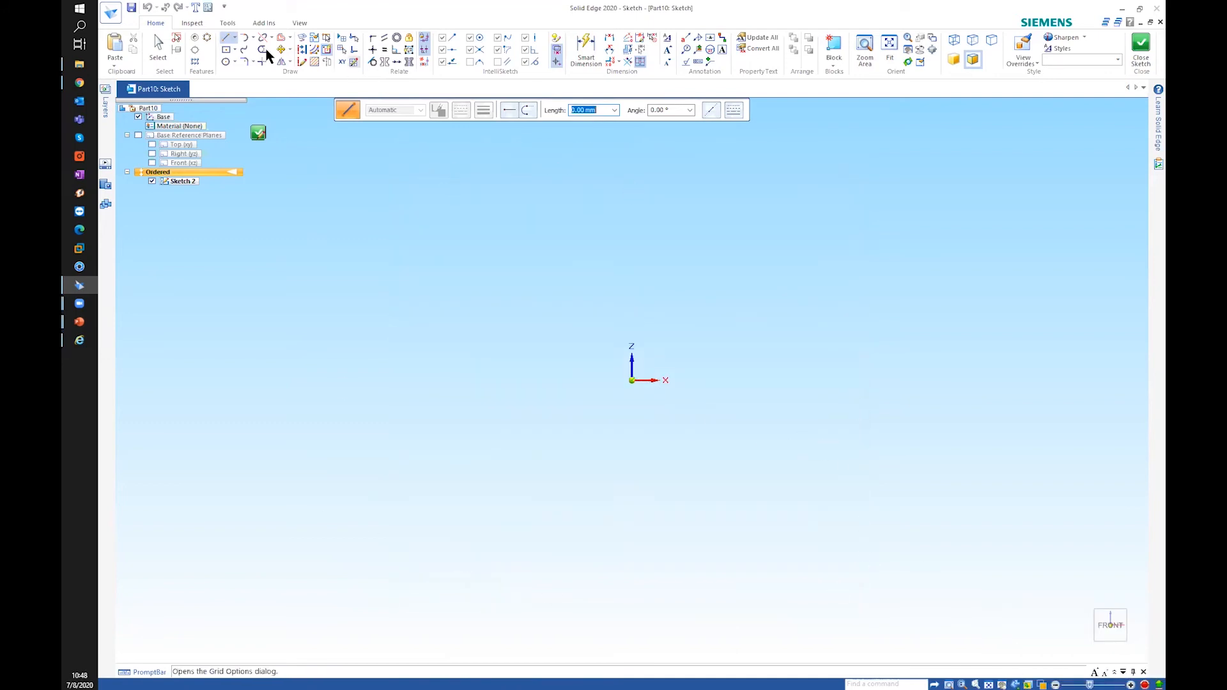
# Draw a square around a center point placed freehand close to the origin, using Rectangle by Center
pyautogui.click(234, 51)
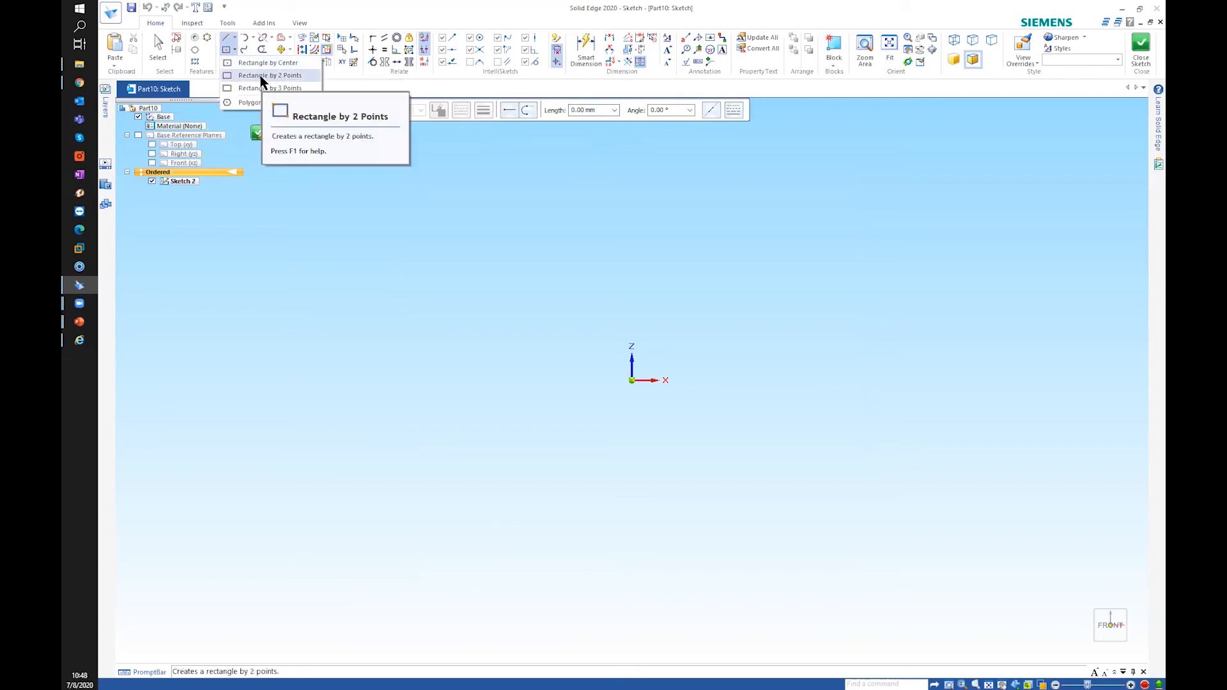
pyautogui.press('Escape')
pyautogui.click(620, 395)
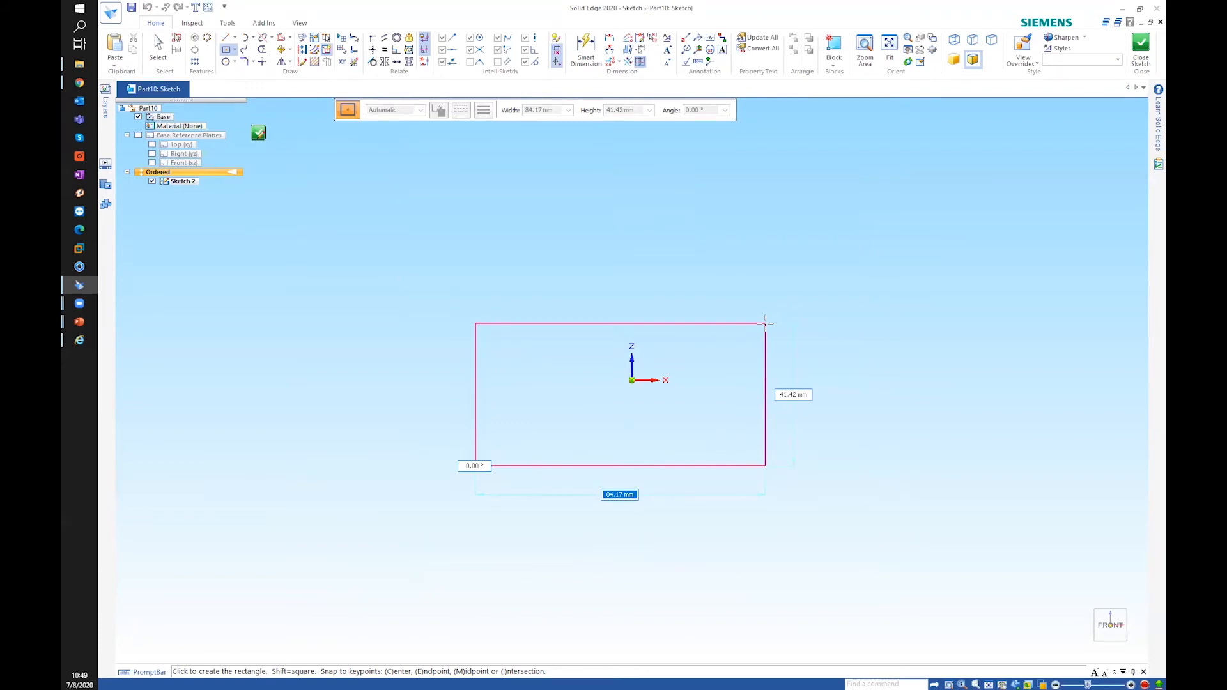
pyautogui.press('shift')
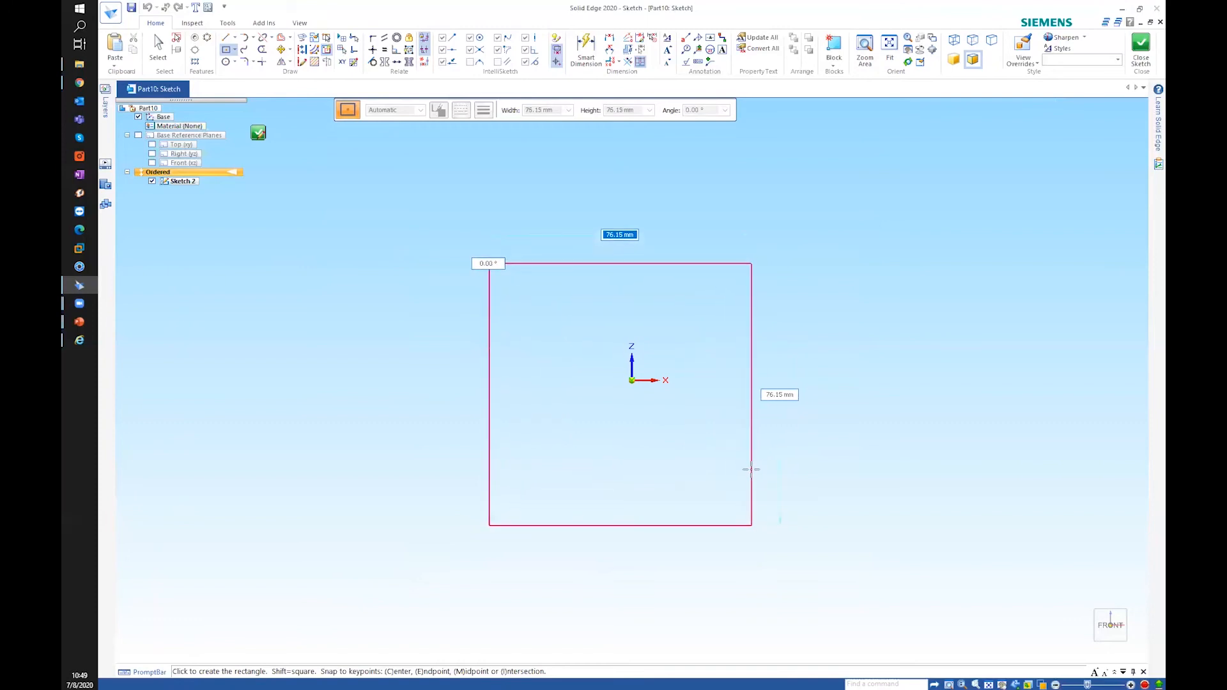
pyautogui.click(759, 471)
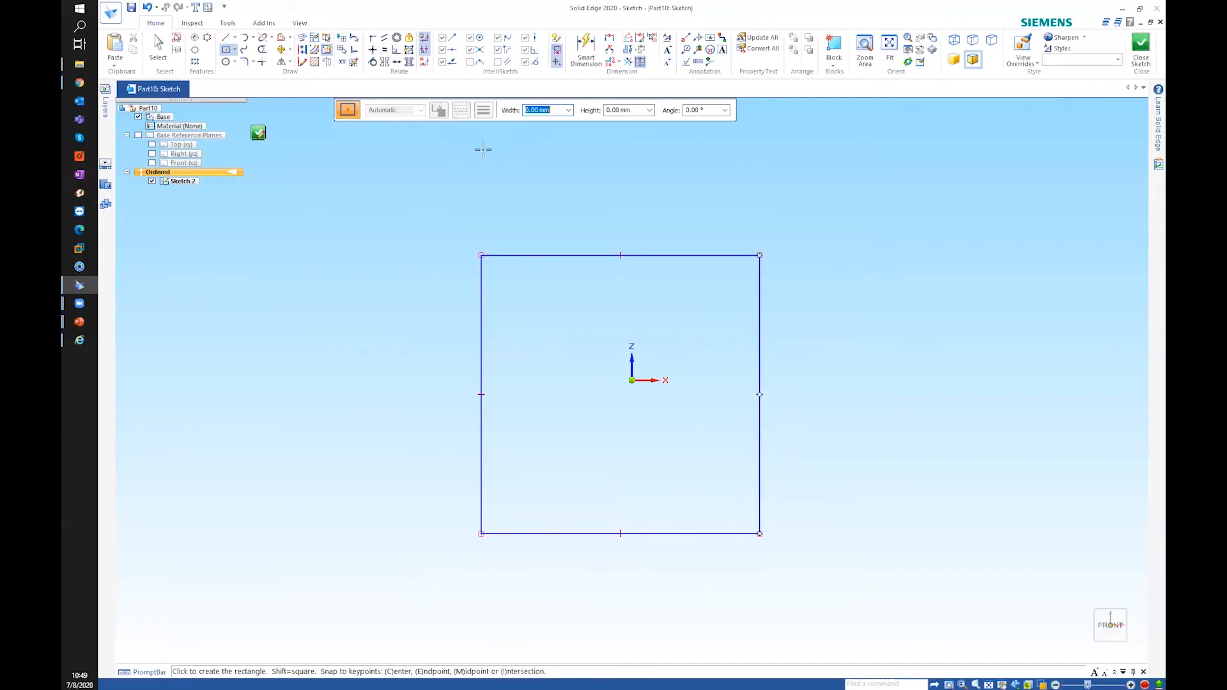
# Fillet the square's upper negative-X corner with a 20 mm radius
pyautogui.click(245, 62)
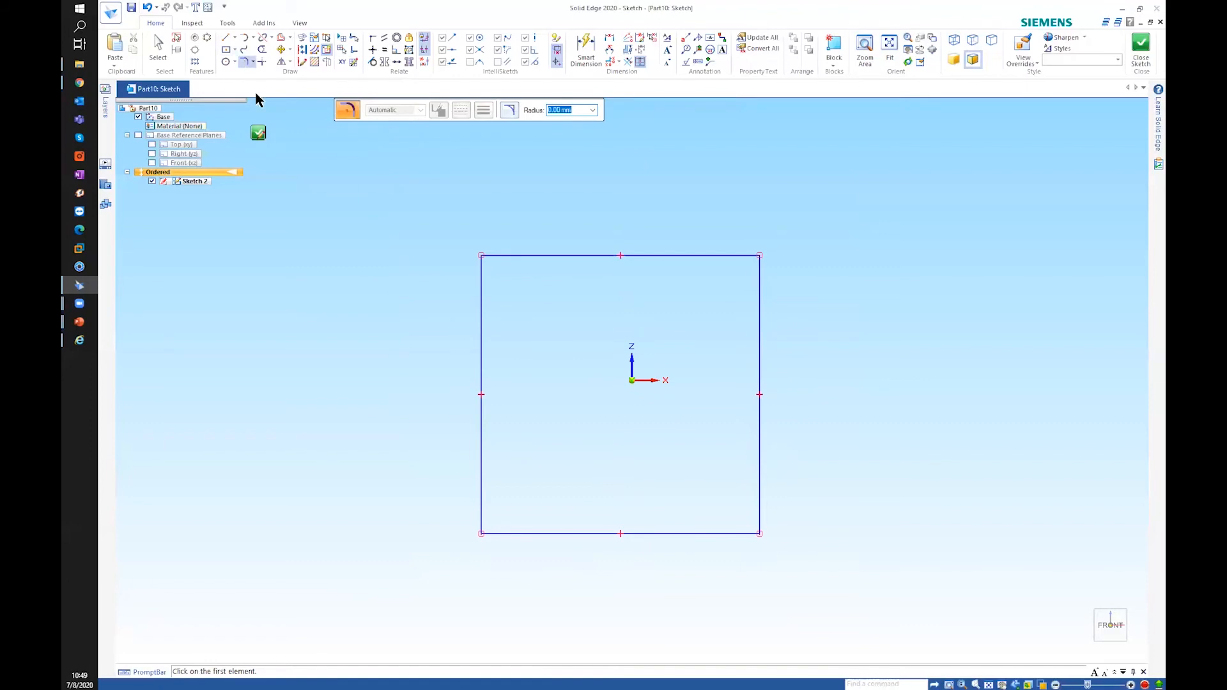
pyautogui.click(593, 111)
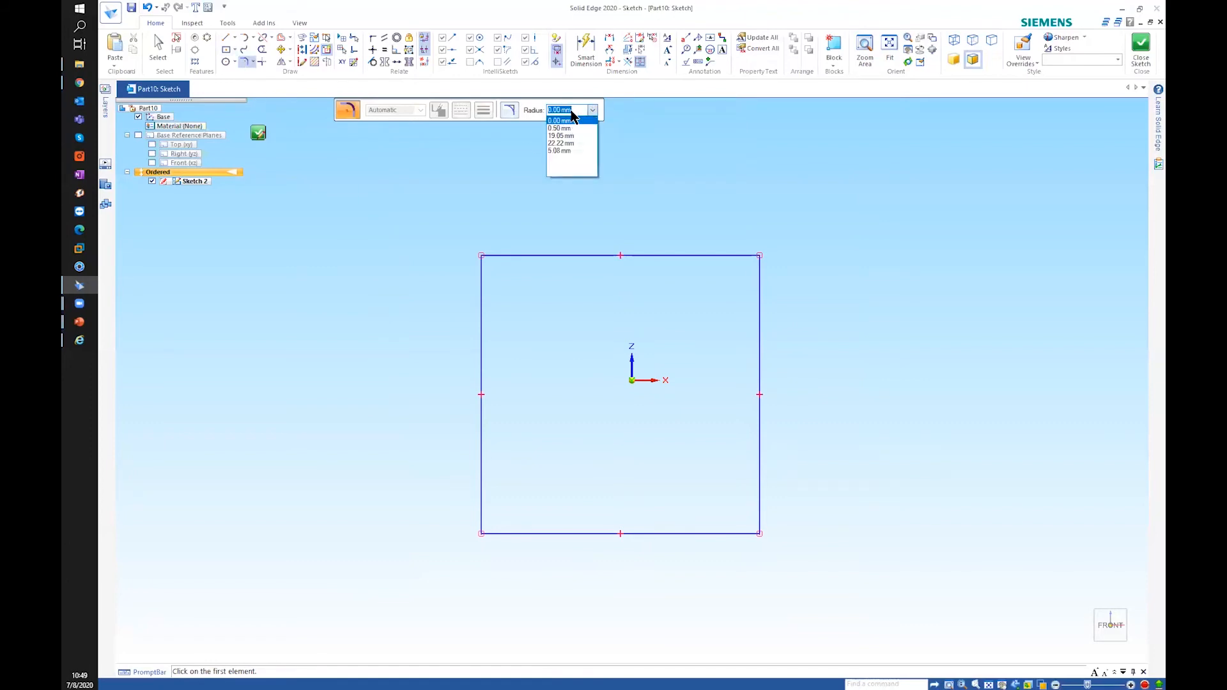
pyautogui.press('BackSpace')
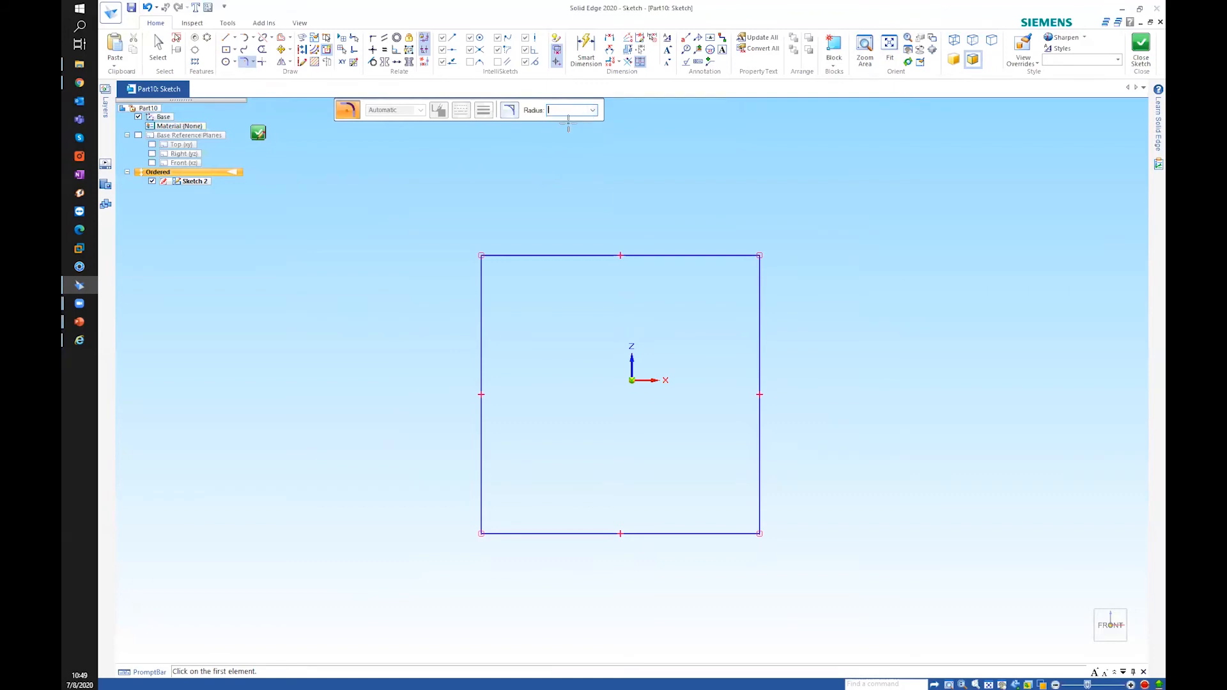
pyautogui.moveTo(416, 317); pyautogui.dragTo(516, 264)
pyautogui.moveTo(546, 217); pyautogui.dragTo(567, 207)
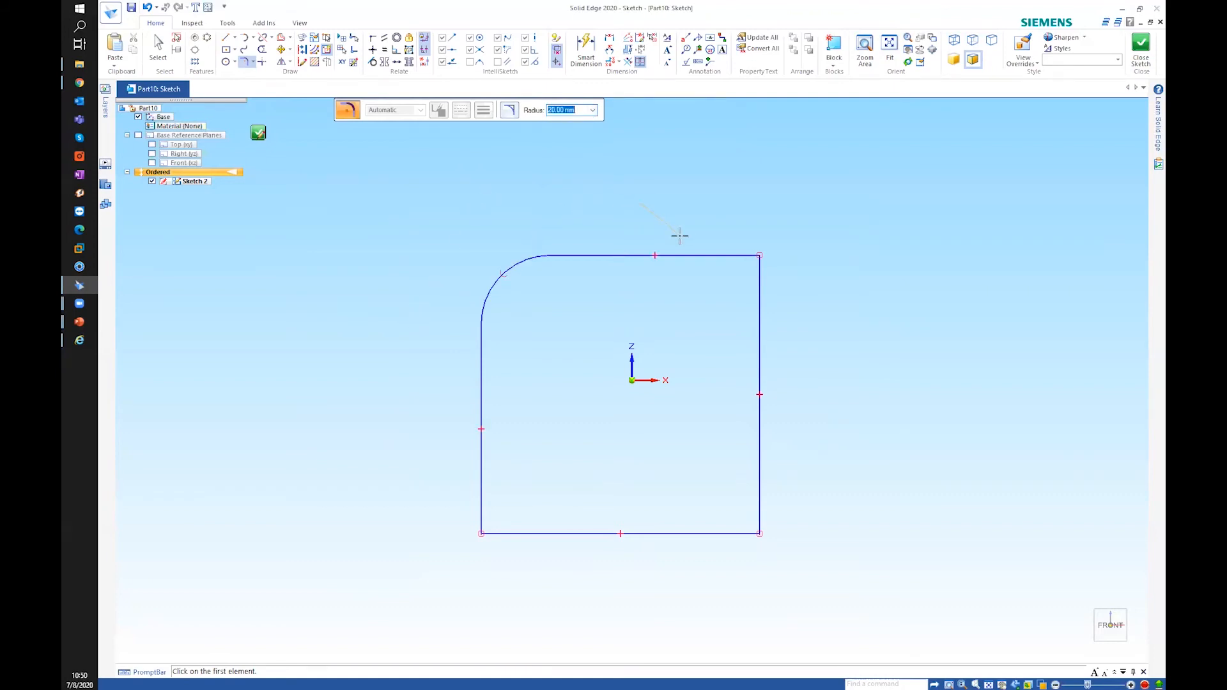
# Fillet the square's upper positive-X corner between its two edges and undo that fillet
pyautogui.click(720, 255)
pyautogui.click(758, 283)
pyautogui.hotkey('ctrl', 'z')
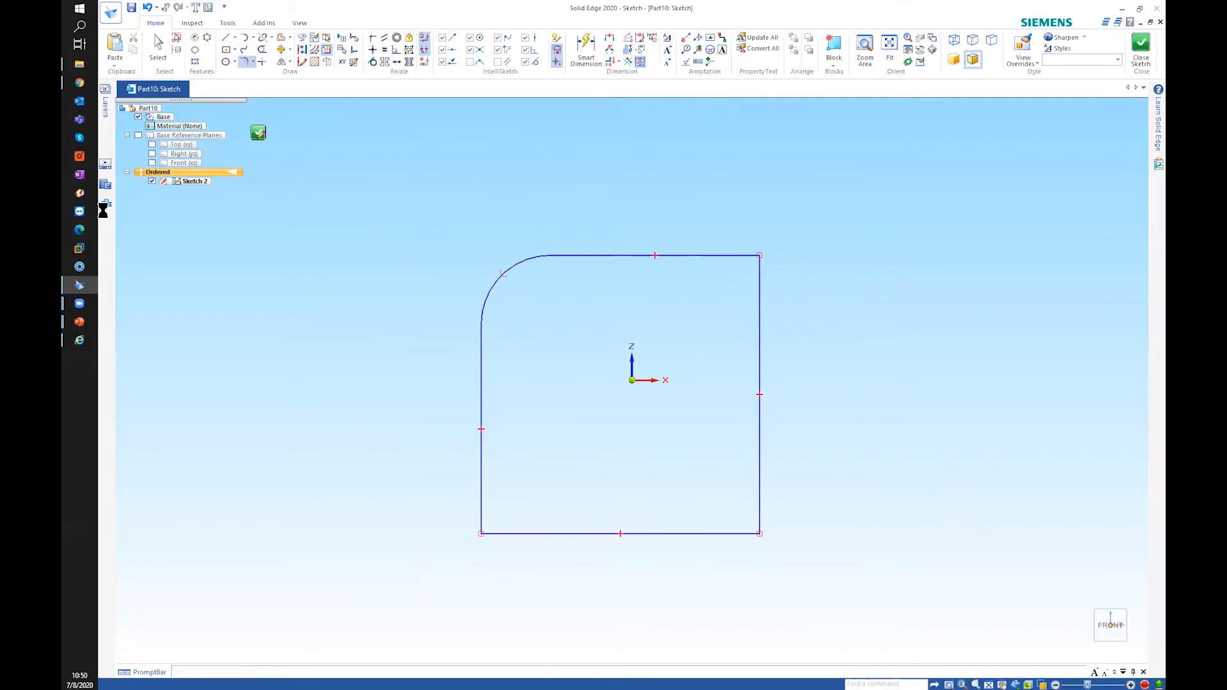
# Add a fillet of about 3.4 mm radius at the square's upper positive-X corner with the No Trim option, keeping the original corner lines
pyautogui.click(262, 50)
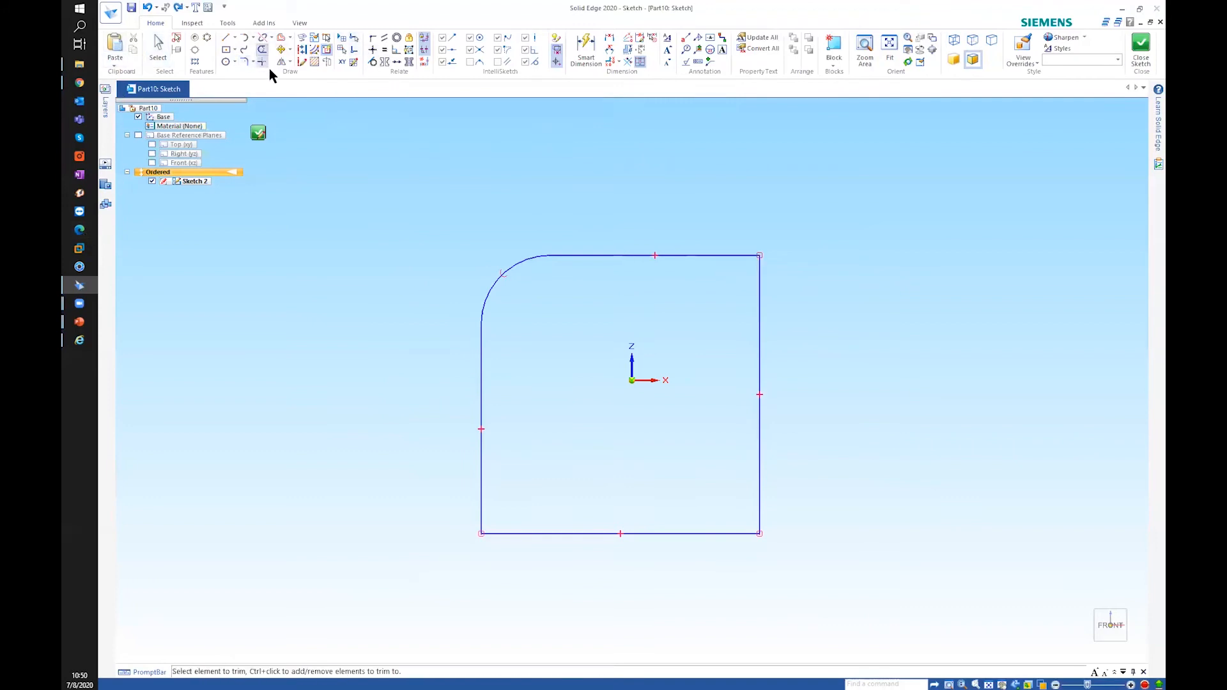
pyautogui.click(244, 61)
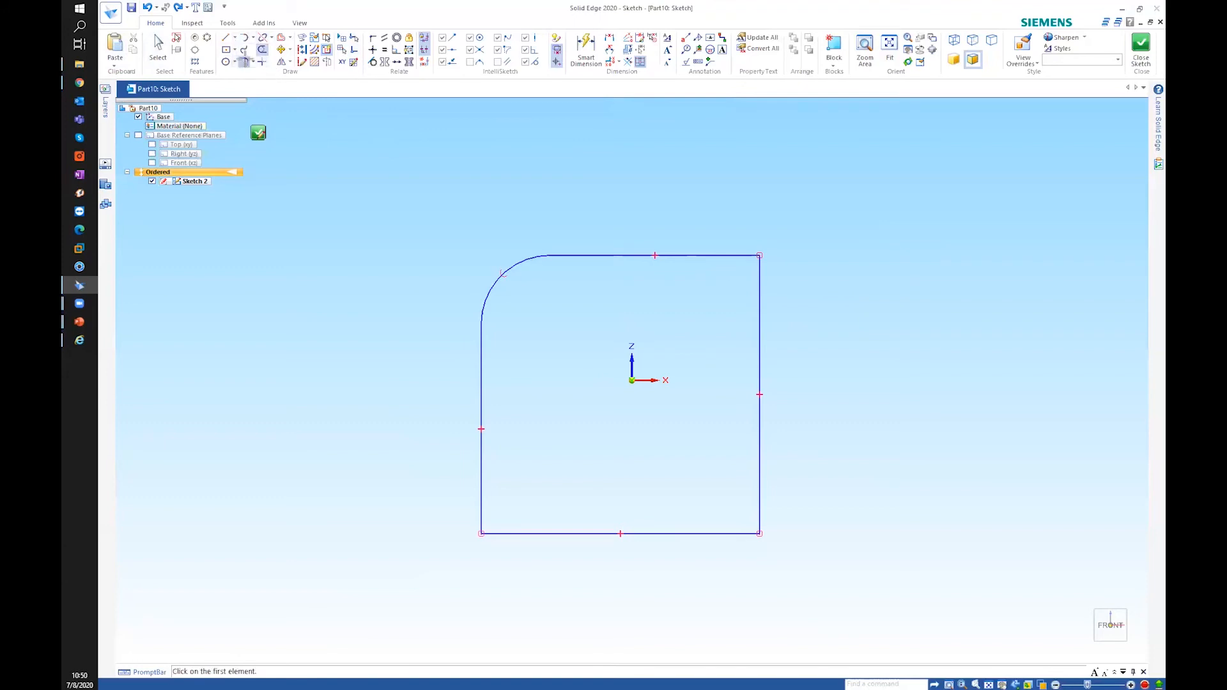
pyautogui.click(509, 109)
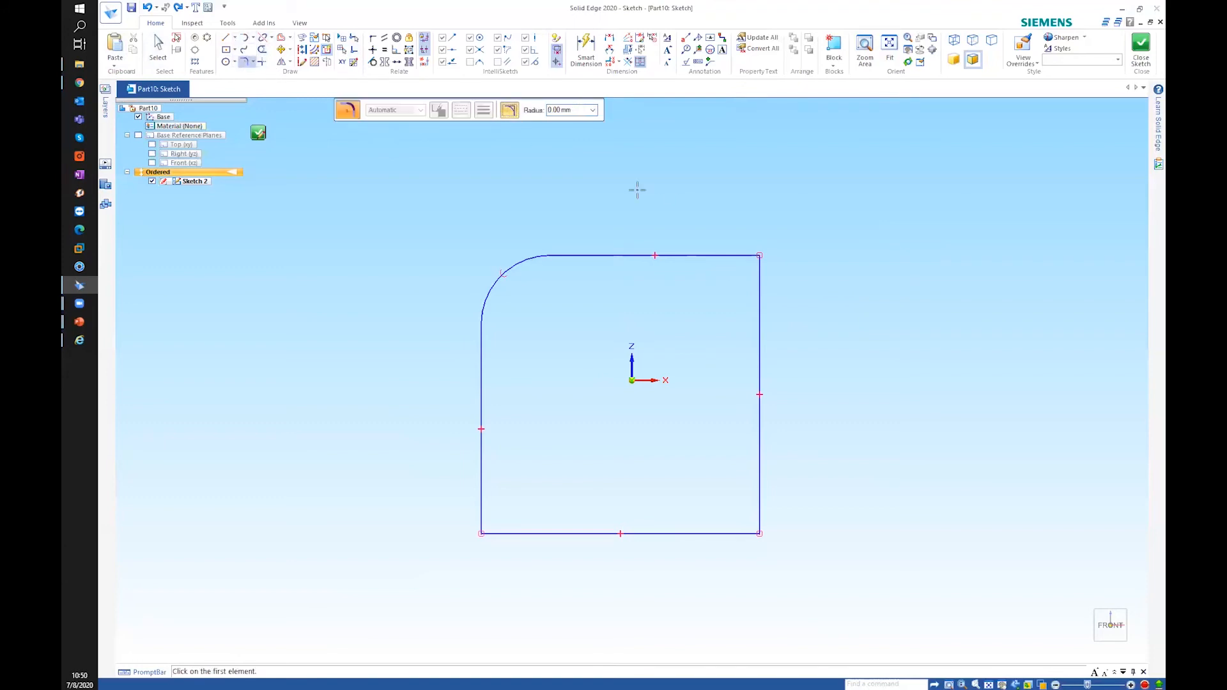
pyautogui.scroll(5, 761, 255)
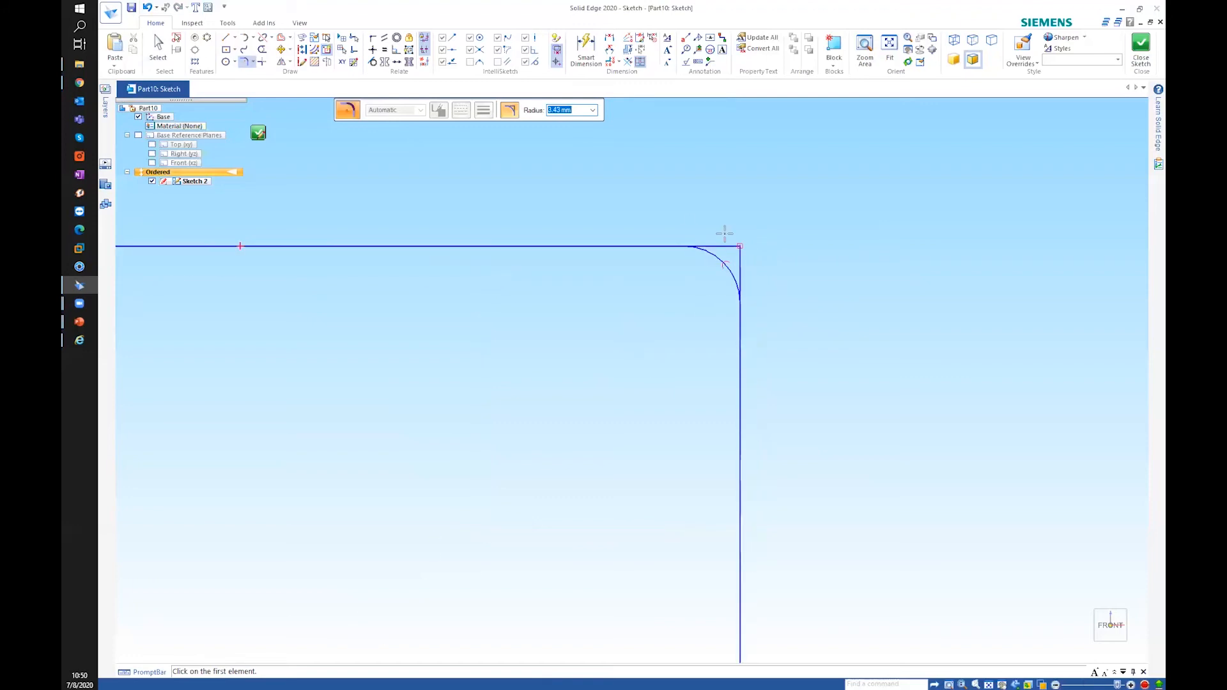
# Undo the earlier corner fillets and round both upper corners of the square with a 20 mm fillet radius
pyautogui.press('Escape')
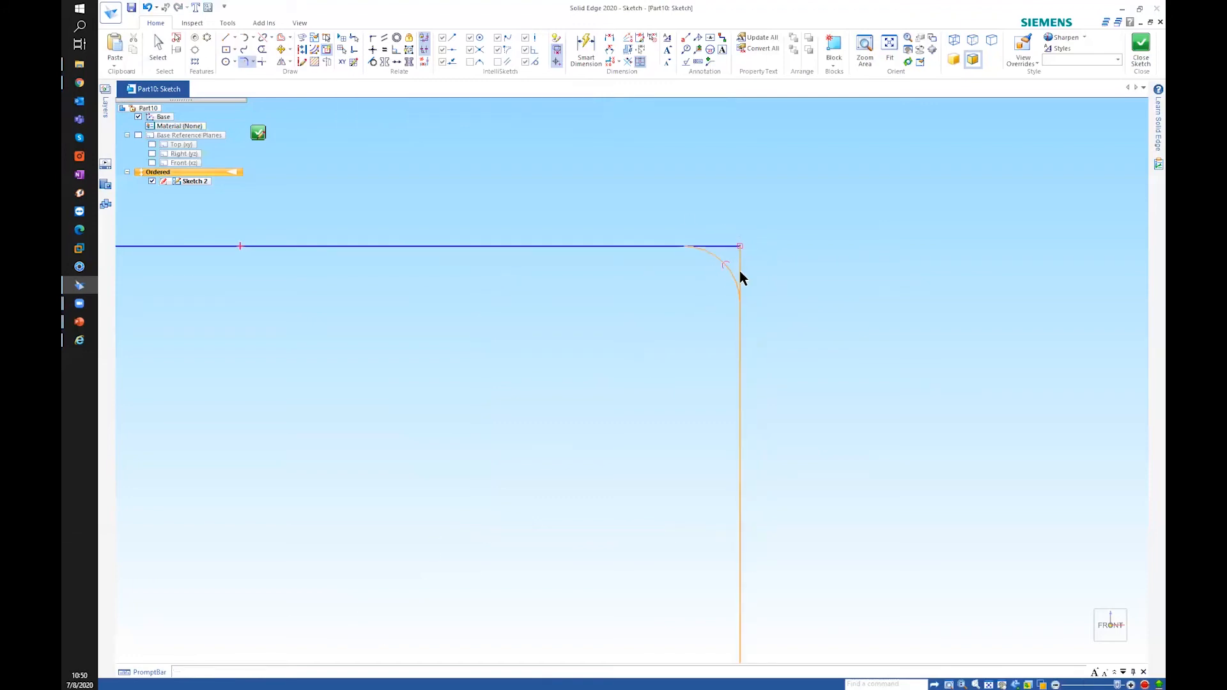
pyautogui.scroll(-3, 795, 287)
pyautogui.scroll(-2, 797, 289)
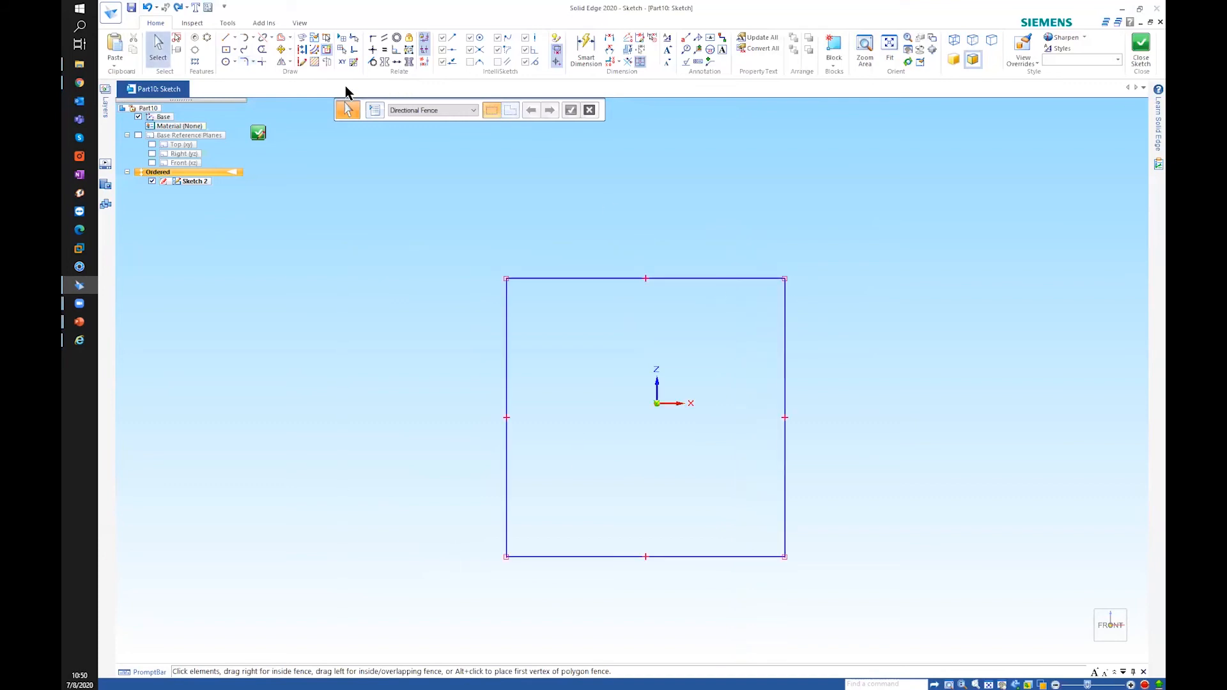
pyautogui.click(241, 61)
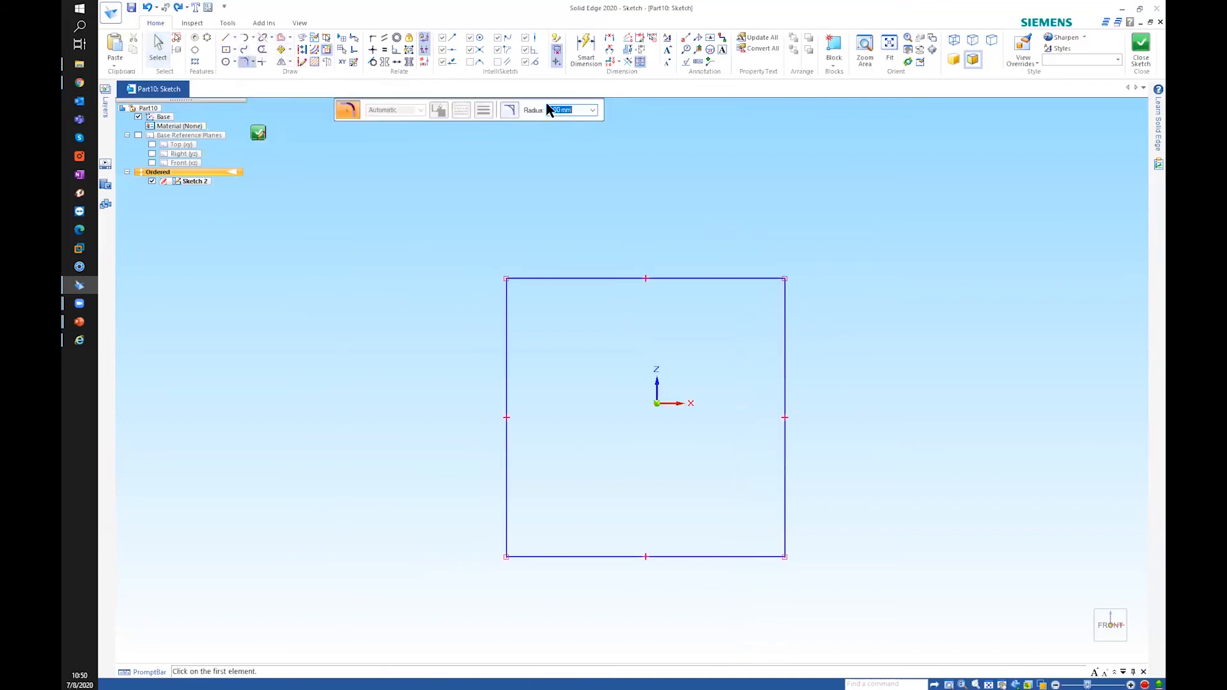
pyautogui.click(593, 110)
pyautogui.click(565, 139)
pyautogui.moveTo(472, 305)
pyautogui.mouseDown()
pyautogui.moveTo(534, 277)
pyautogui.moveTo(575, 236)
pyautogui.mouseUp()
pyautogui.moveTo(724, 249)
pyautogui.mouseDown()
pyautogui.moveTo(901, 349)
pyautogui.moveTo(901, 336)
pyautogui.mouseUp()
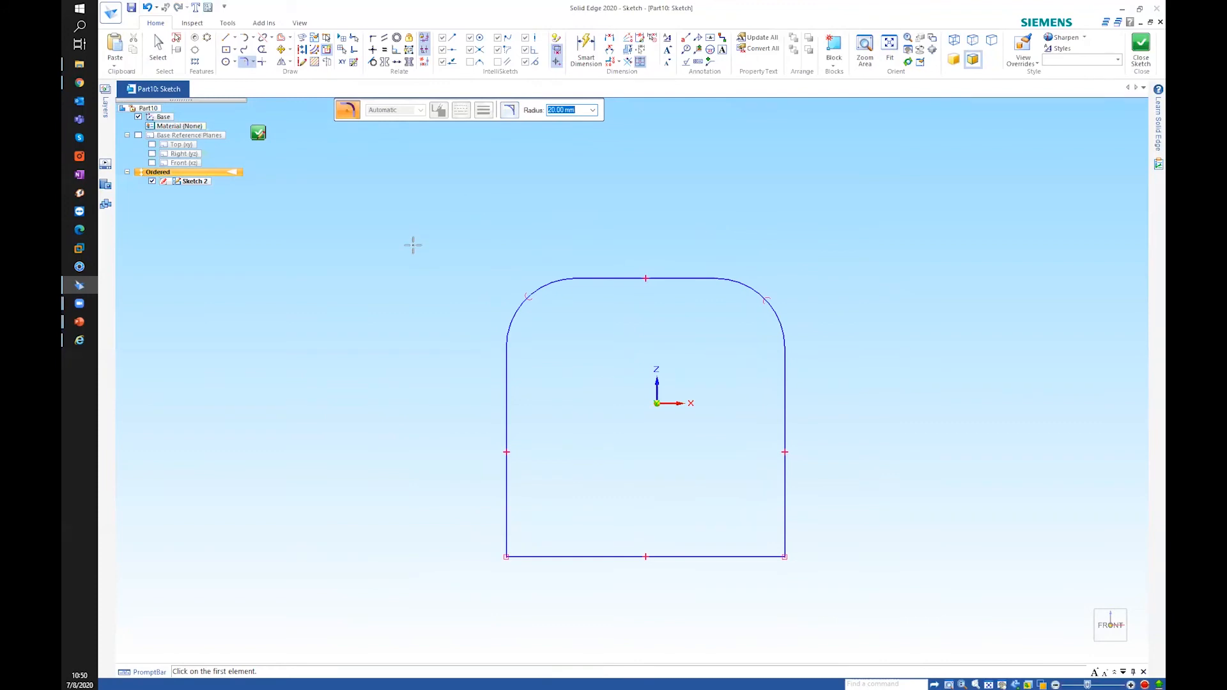
pyautogui.rightClick(373, 243)
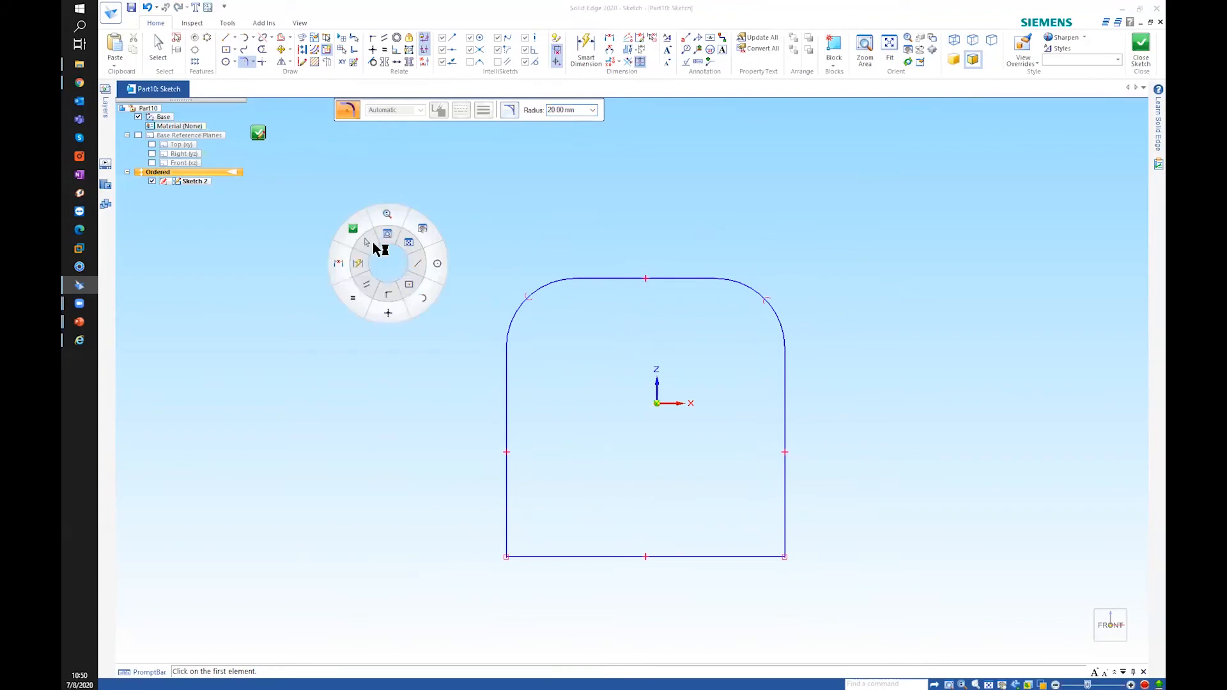
pyautogui.press('Escape')
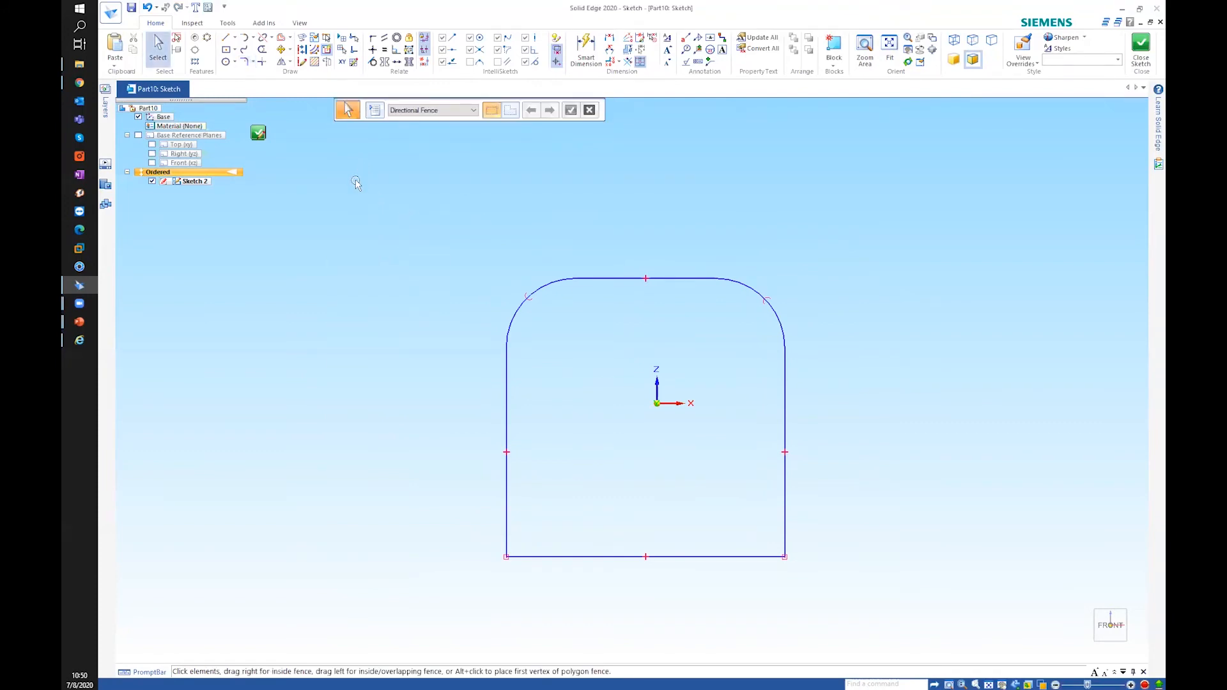
# Draw a circle by center point, centered on the upper negative-X fillet's center
pyautogui.click(226, 62)
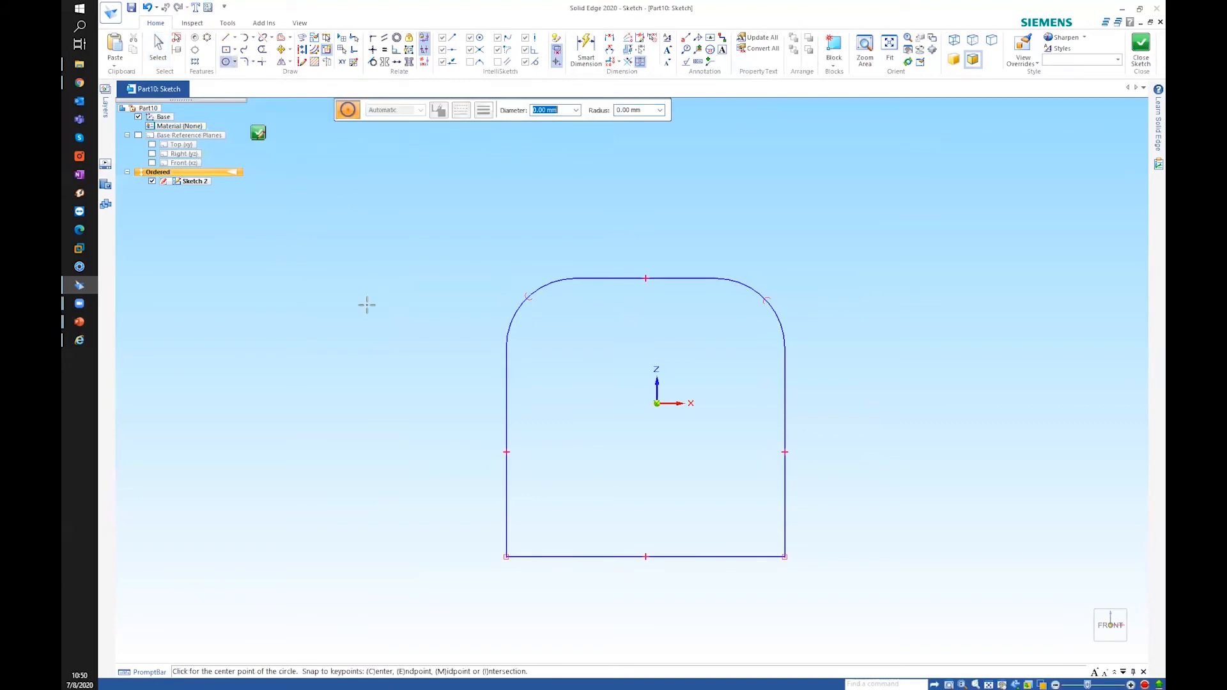
pyautogui.click(234, 63)
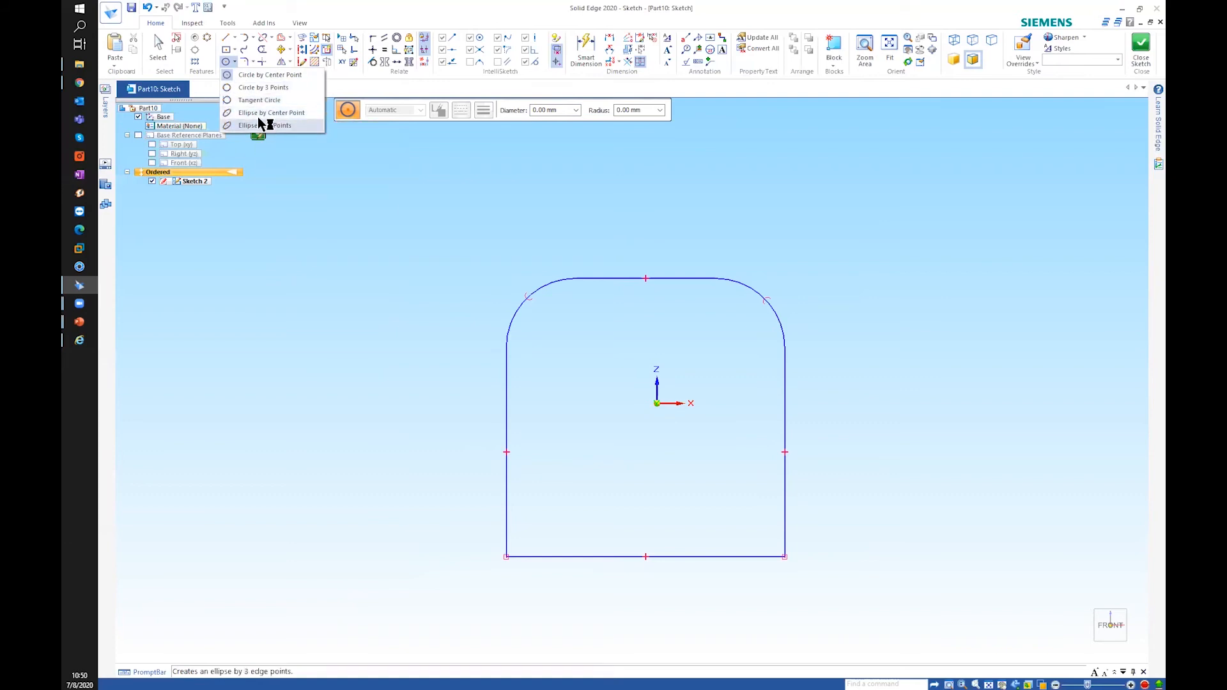
pyautogui.click(245, 75)
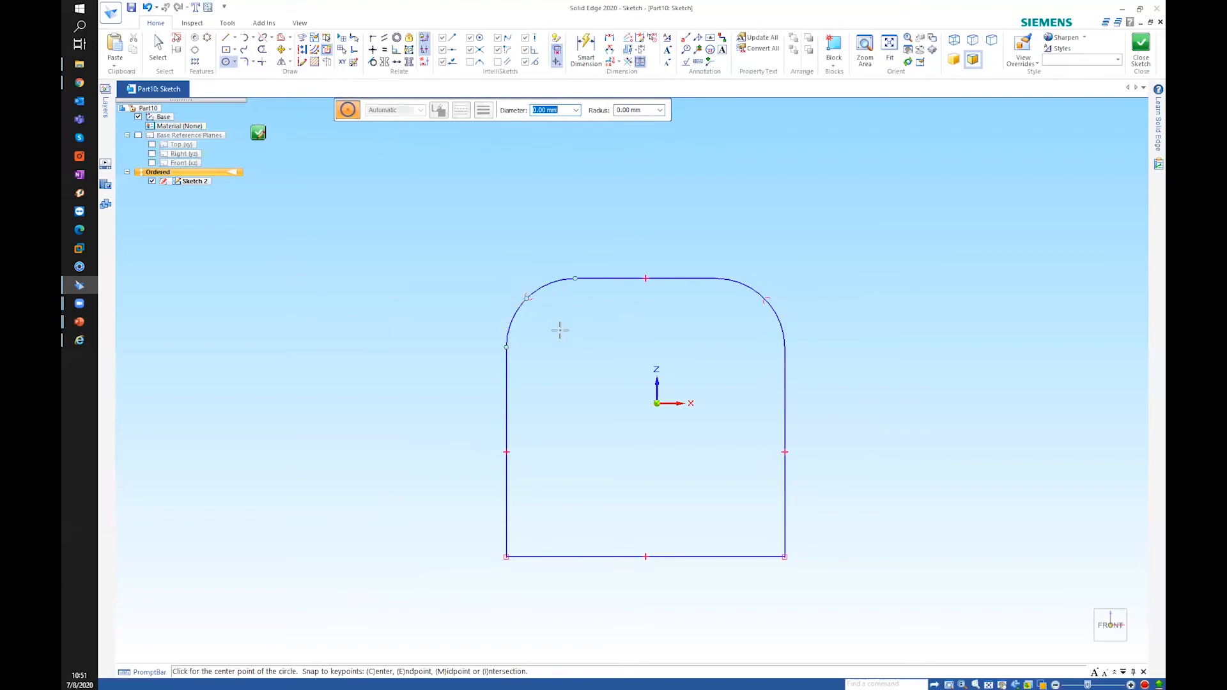
pyautogui.moveTo(571, 342); pyautogui.dragTo(540, 359, button='middle')
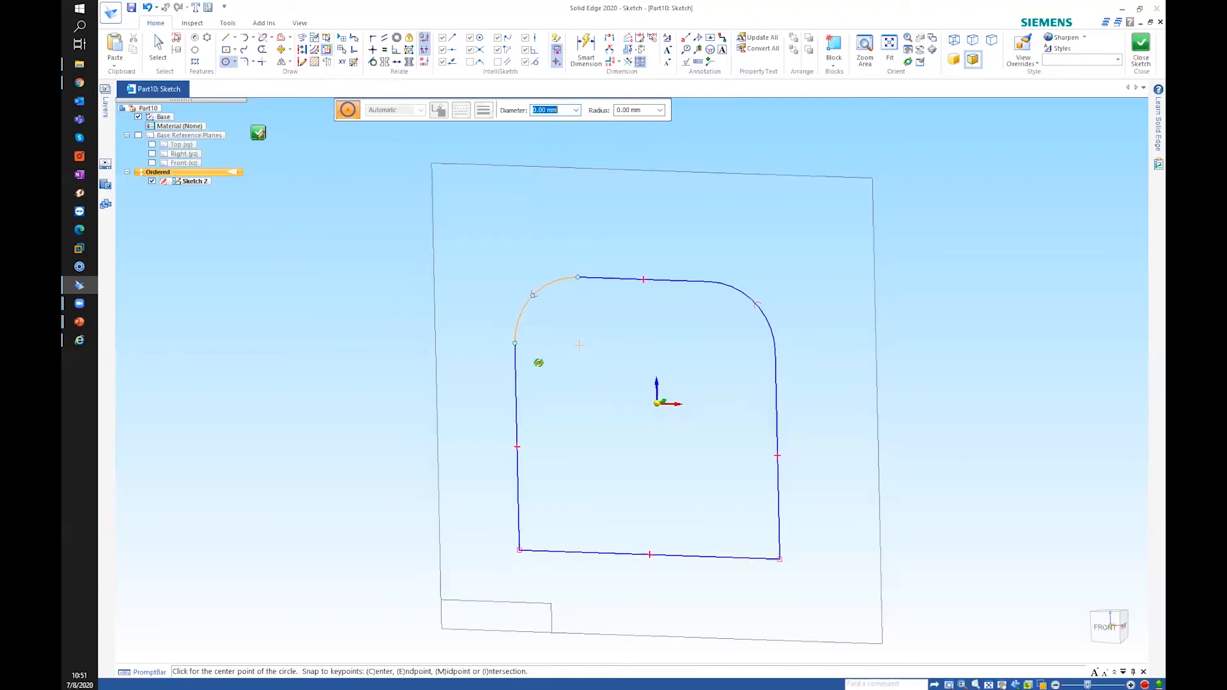
pyautogui.click(581, 346)
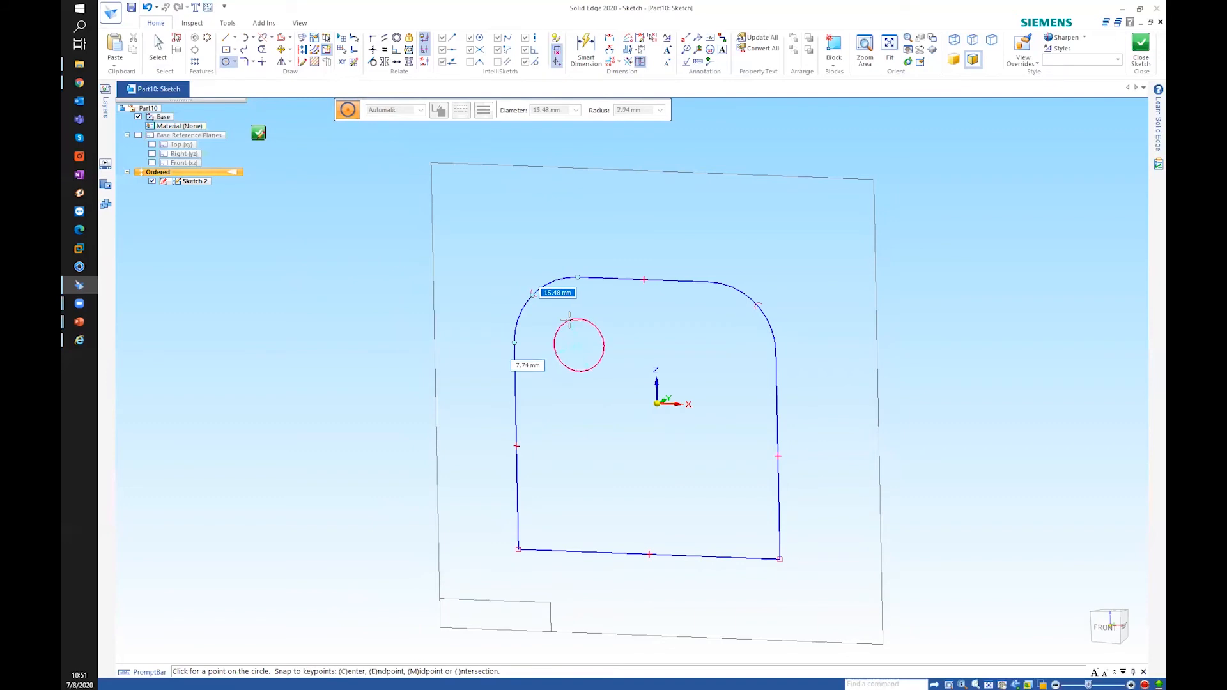
pyautogui.click(565, 318)
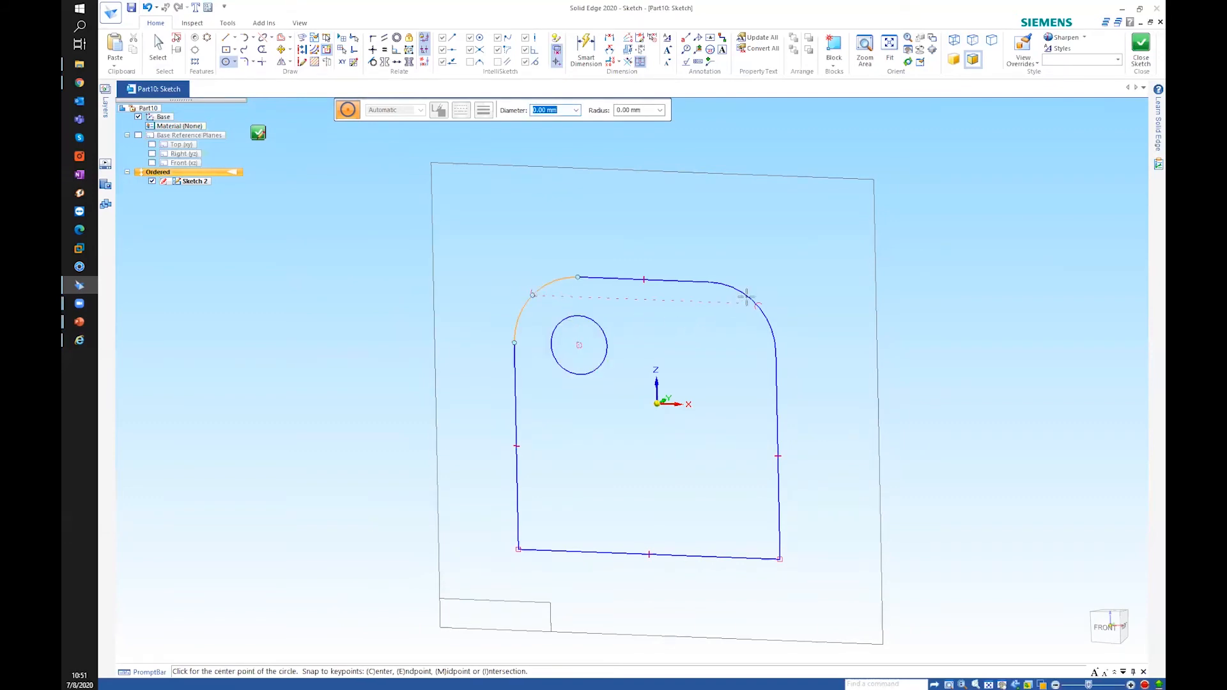
# Draw a second circle about 19 mm in diameter, placed freehand near the upper positive-X fillet's center
pyautogui.click(718, 350)
pyautogui.click(744, 334)
pyautogui.moveTo(658, 349); pyautogui.dragTo(691, 348, button='middle')
pyautogui.moveTo(673, 361); pyautogui.dragTo(656, 345, button='right')
pyautogui.scroll(1, 691, 369)
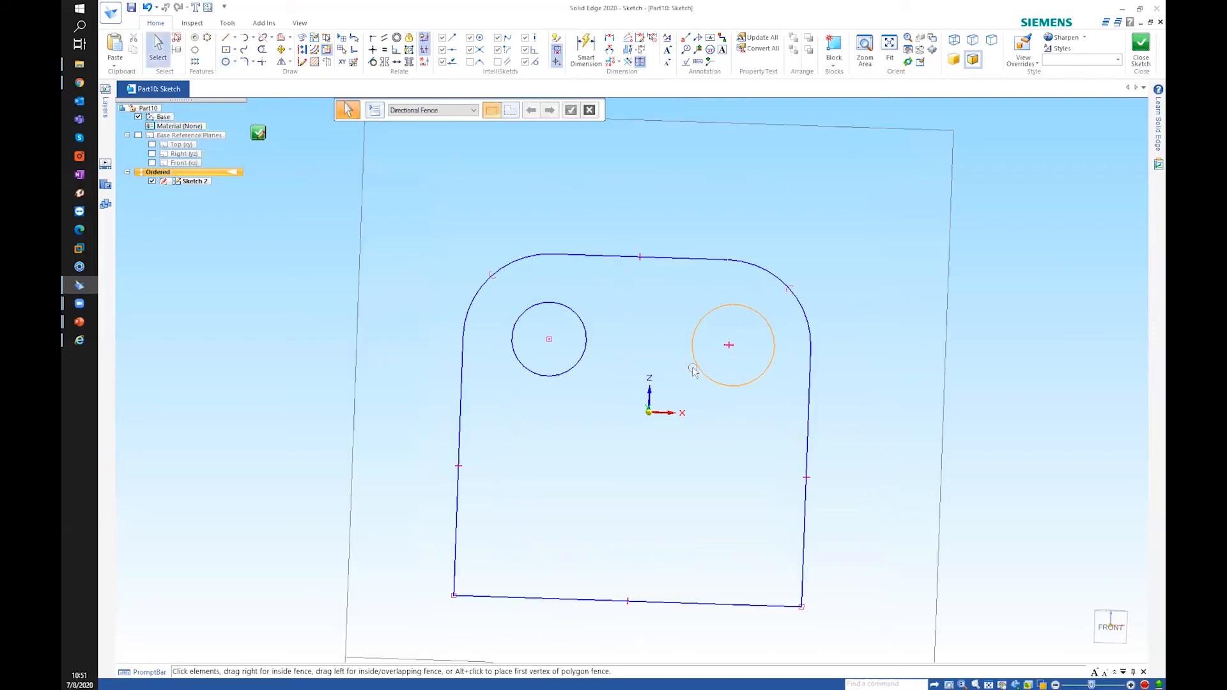
# Return to the sketch view and move the positive-X circle inward, away from its fillet's center
pyautogui.hotkey('ctrl', 'h')
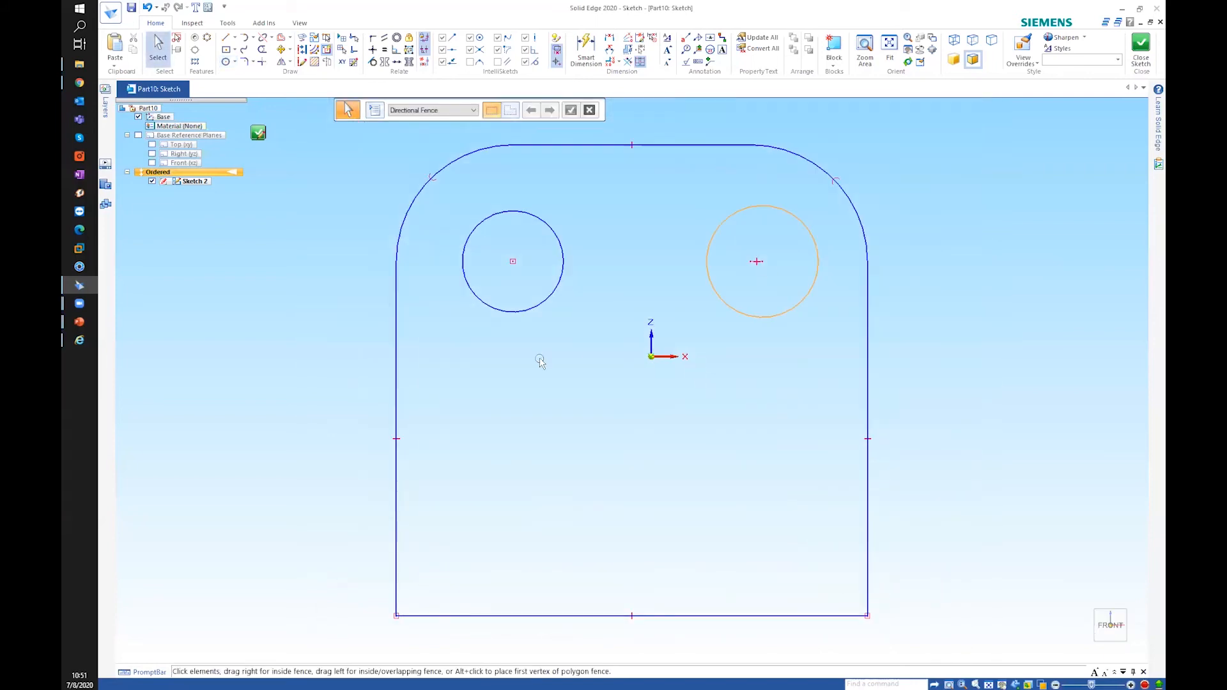
pyautogui.scroll(1, 861, 231)
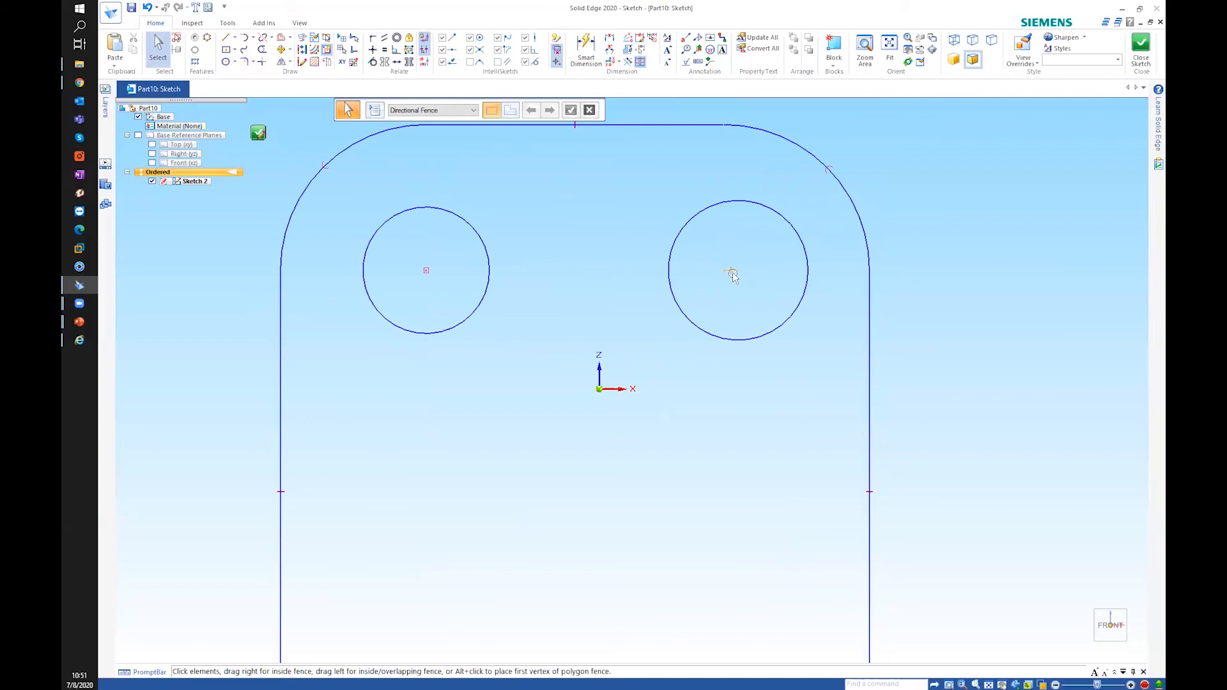
pyautogui.moveTo(714, 339); pyautogui.dragTo(679, 334)
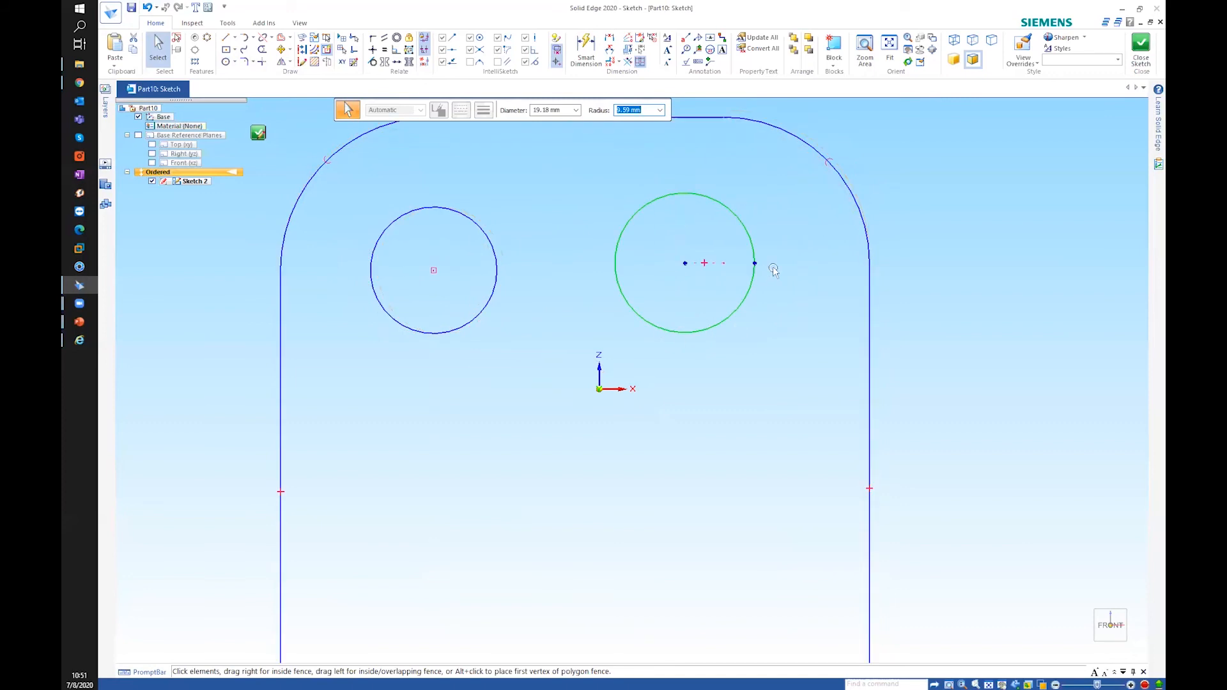
pyautogui.click(715, 263)
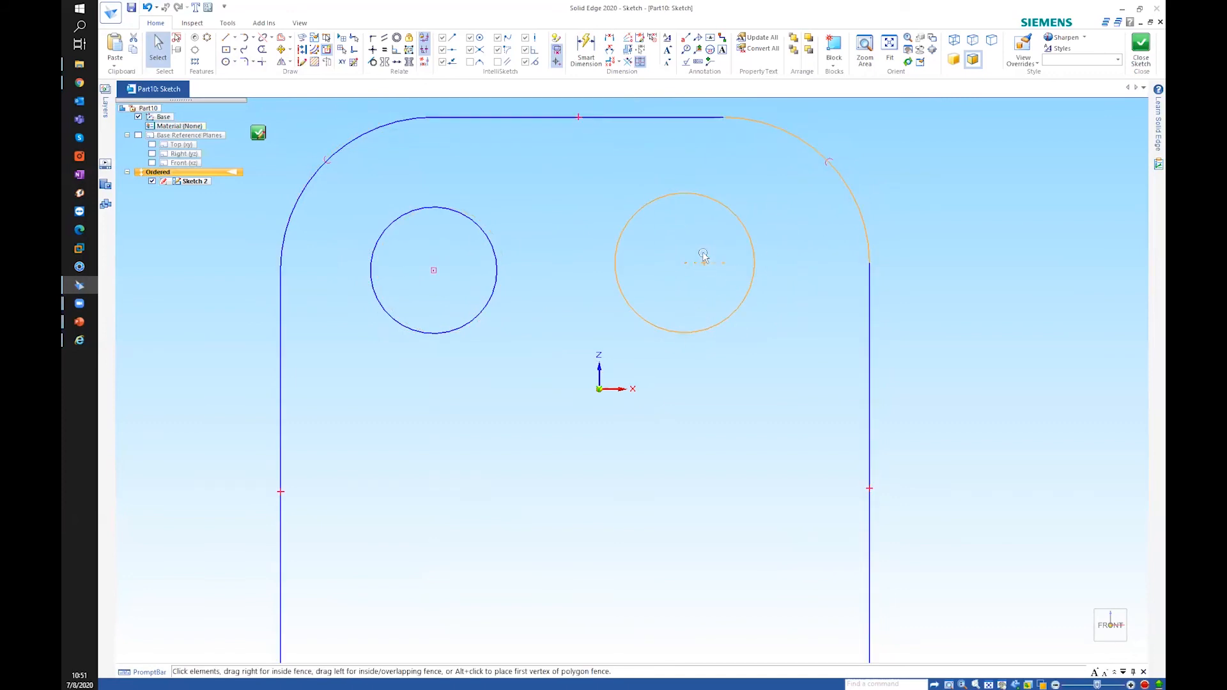
pyautogui.press('Escape')
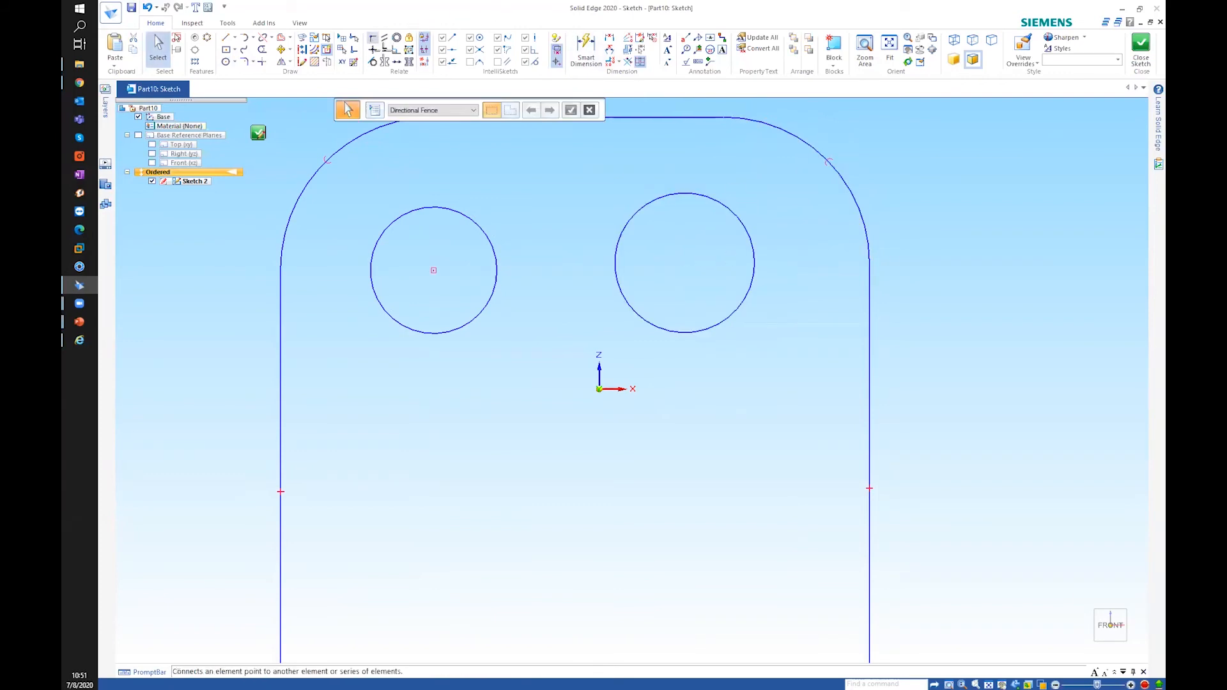
# Connect the upper positive-X fillet's center to the second circle's center, and move that circle outward along positive X
pyautogui.click(384, 48)
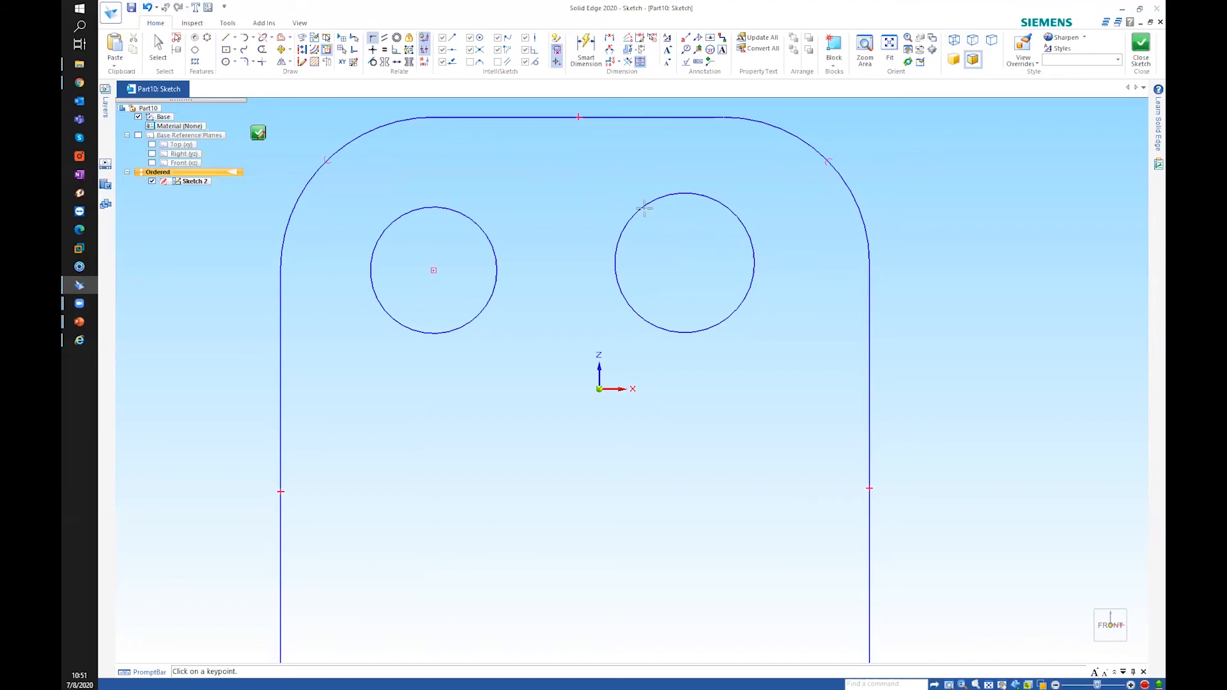
pyautogui.click(724, 263)
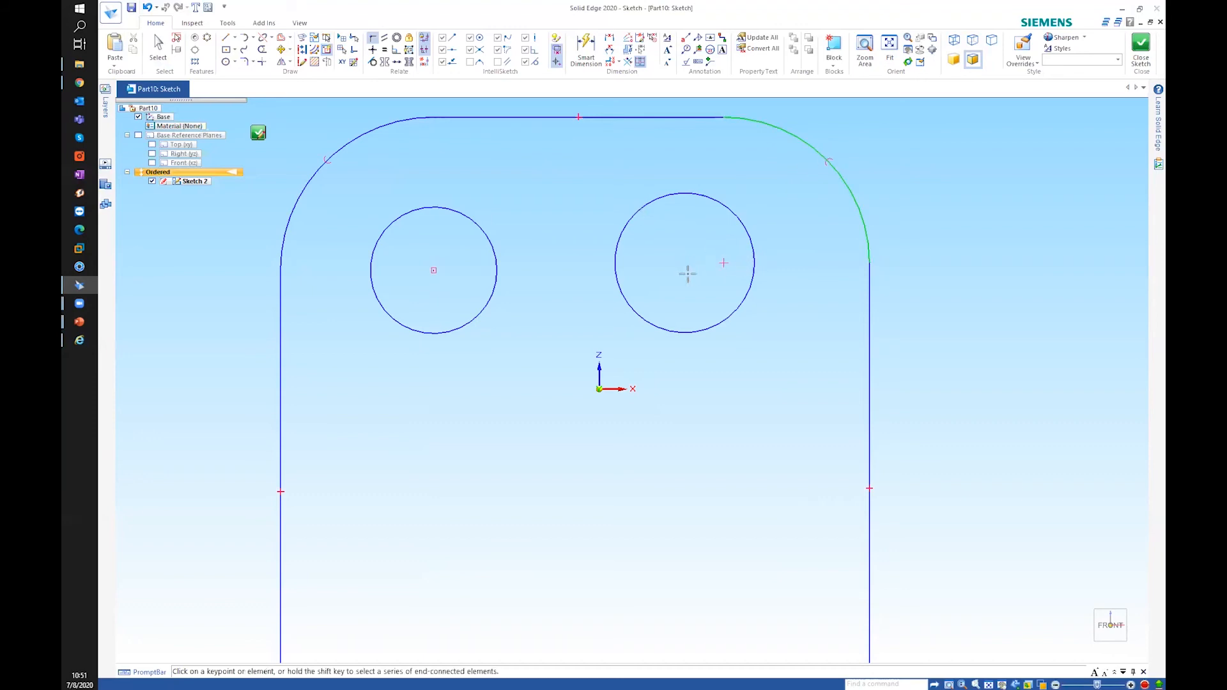
pyautogui.click(690, 268)
pyautogui.scroll(-3, 704, 276)
pyautogui.rightClick(351, 248)
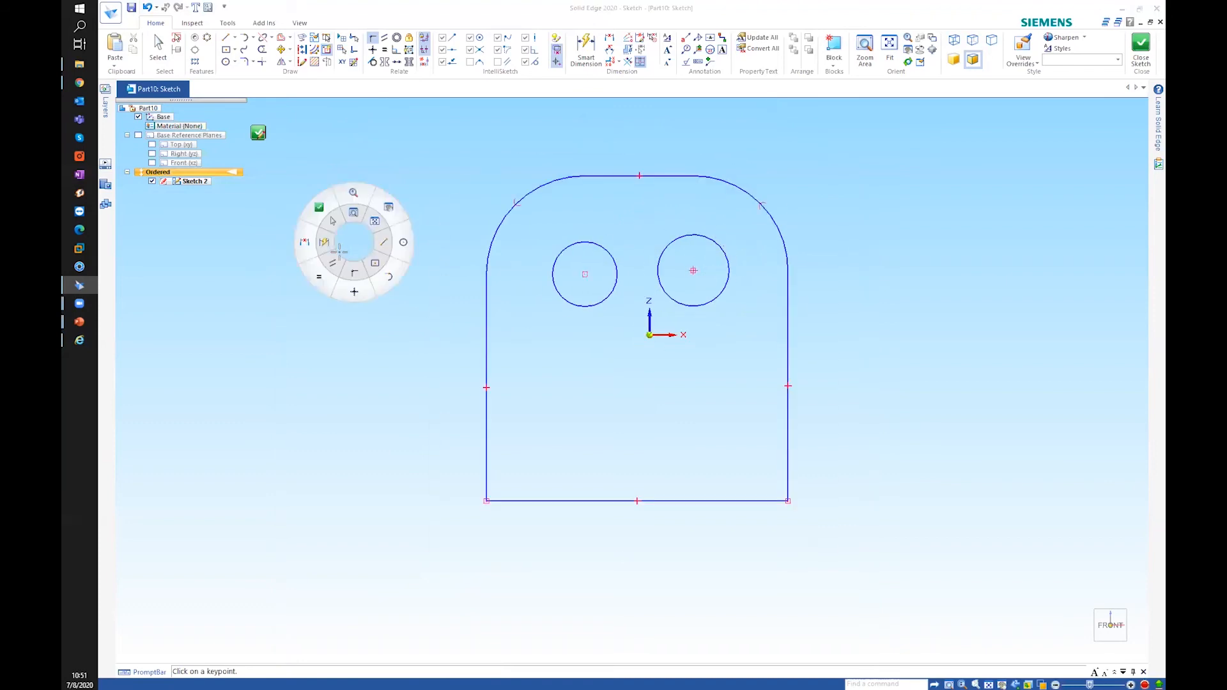
pyautogui.click(331, 220)
pyautogui.moveTo(714, 303); pyautogui.dragTo(749, 305)
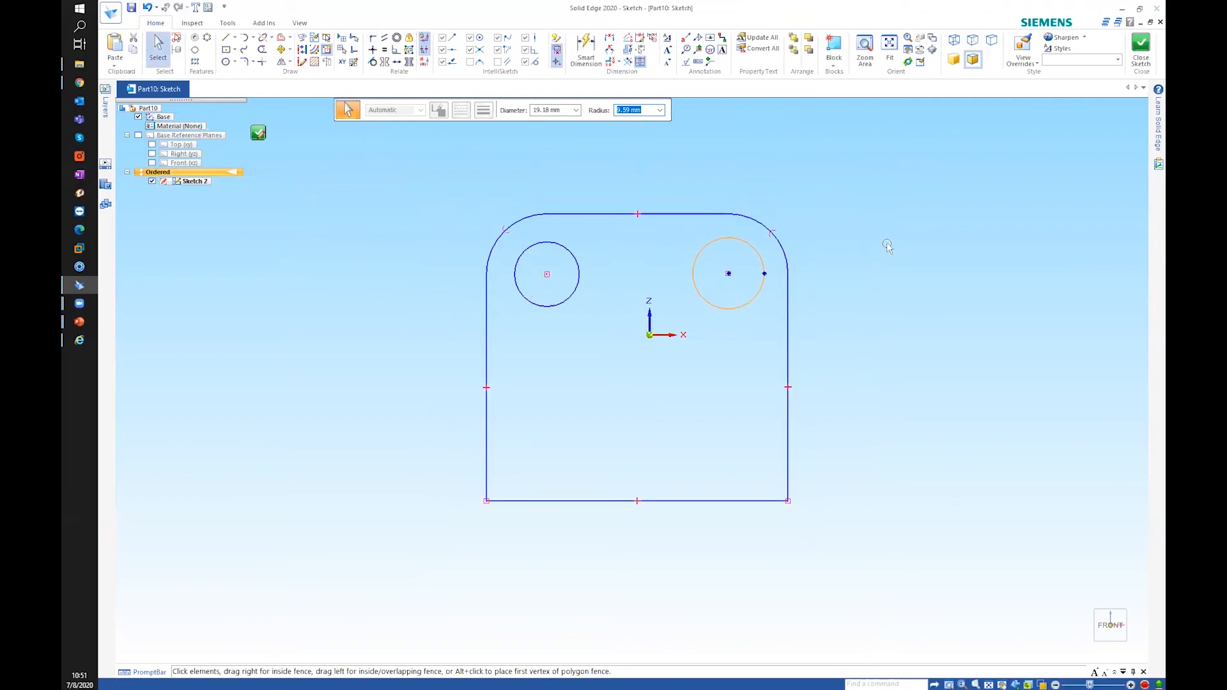
pyautogui.click(898, 210)
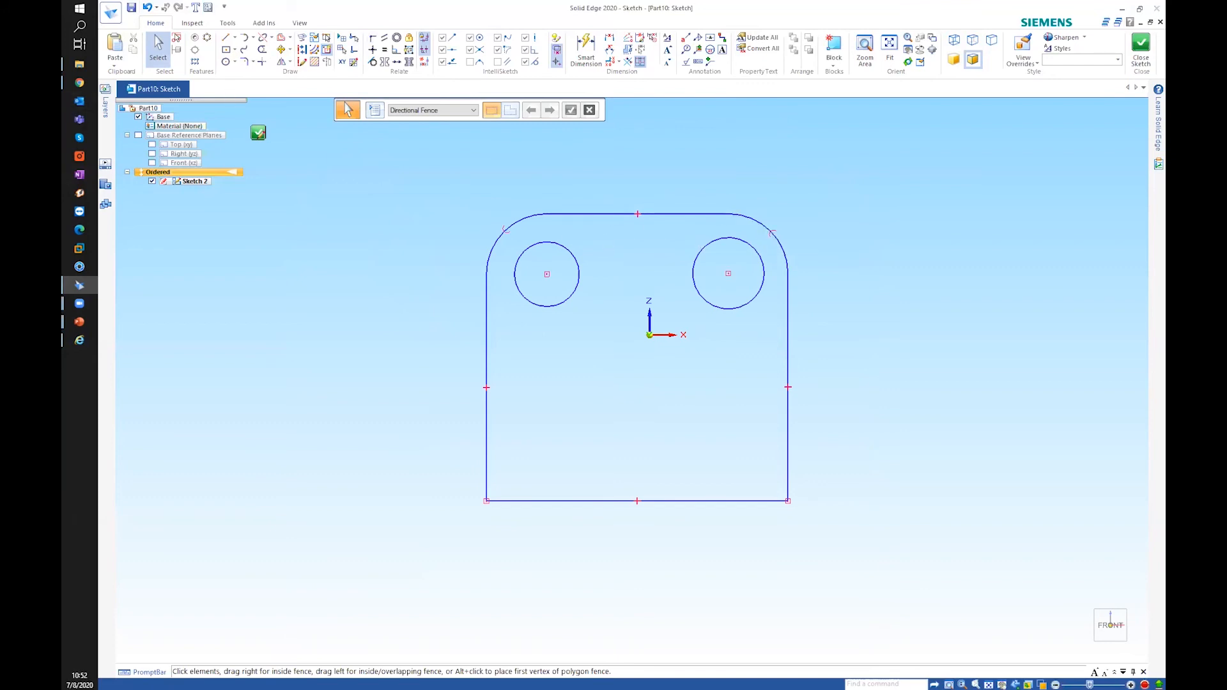
# Dimension the horizontal distance between the two circle centers above the profile and set it to 50 mm
pyautogui.click(583, 51)
pyautogui.click(563, 246)
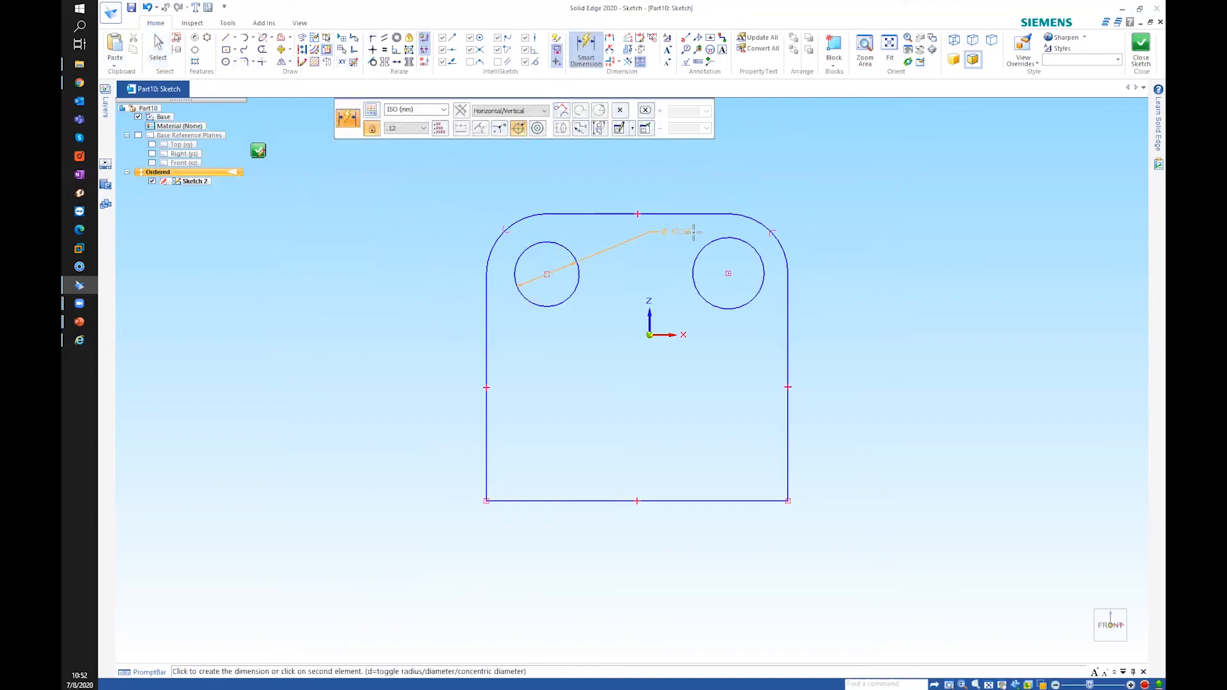
pyautogui.click(712, 241)
pyautogui.click(706, 160)
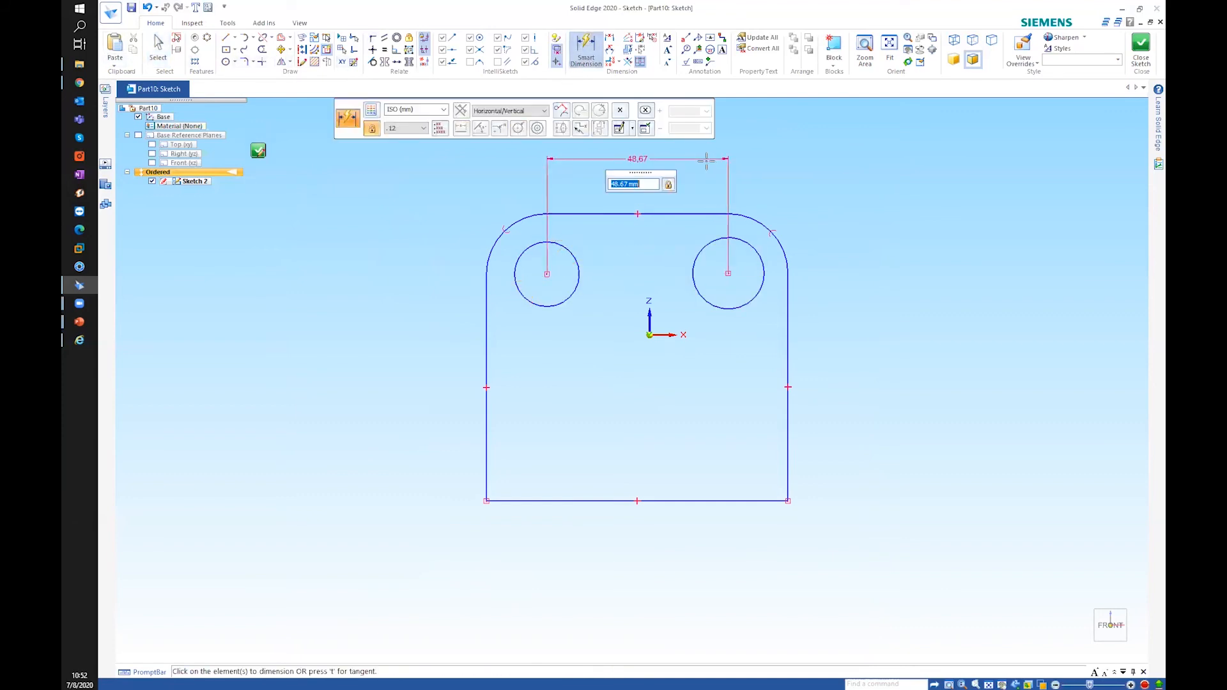
pyautogui.write('50')
pyautogui.press('Return')
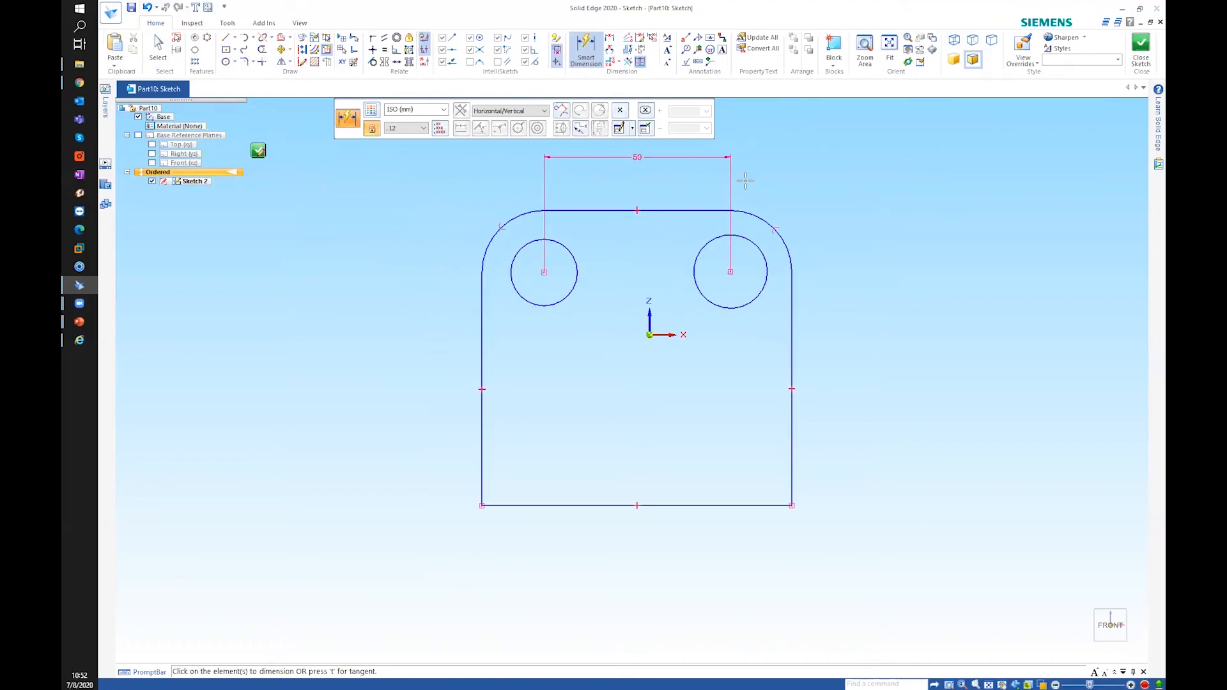
pyautogui.rightClick(777, 197)
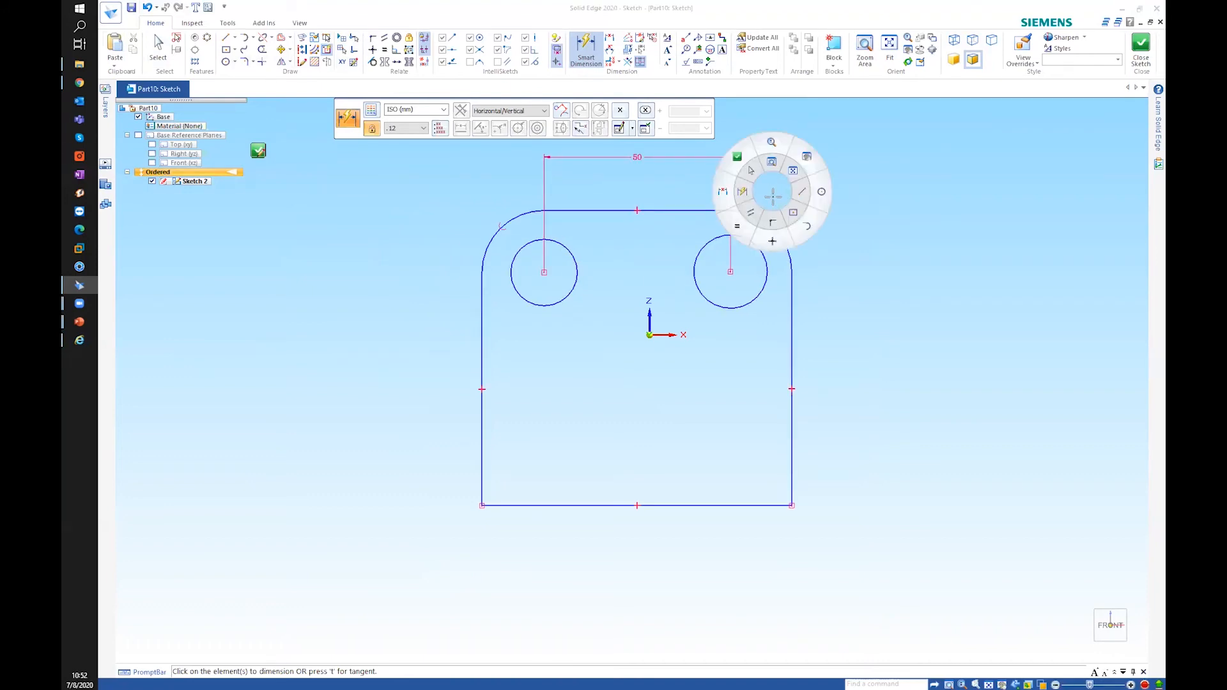
pyautogui.click(748, 167)
# Move the positive-X circle slightly downward and make the two circles equal in size
pyautogui.moveTo(766, 272); pyautogui.dragTo(770, 296)
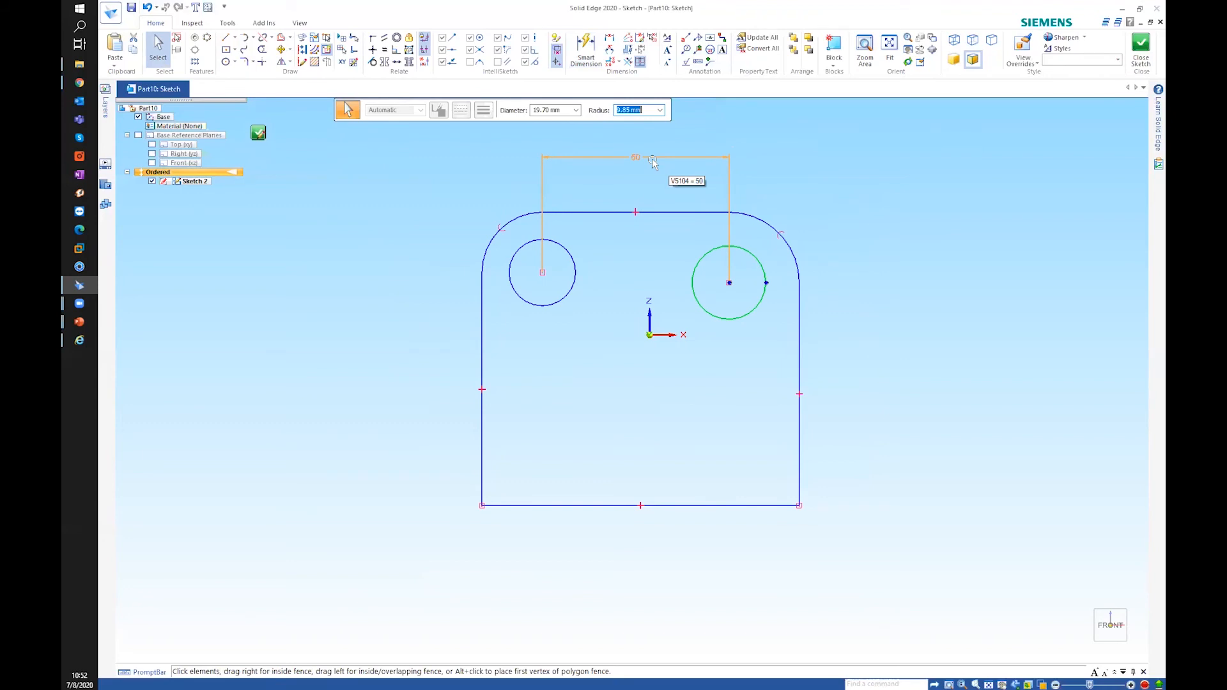
pyautogui.click(384, 49)
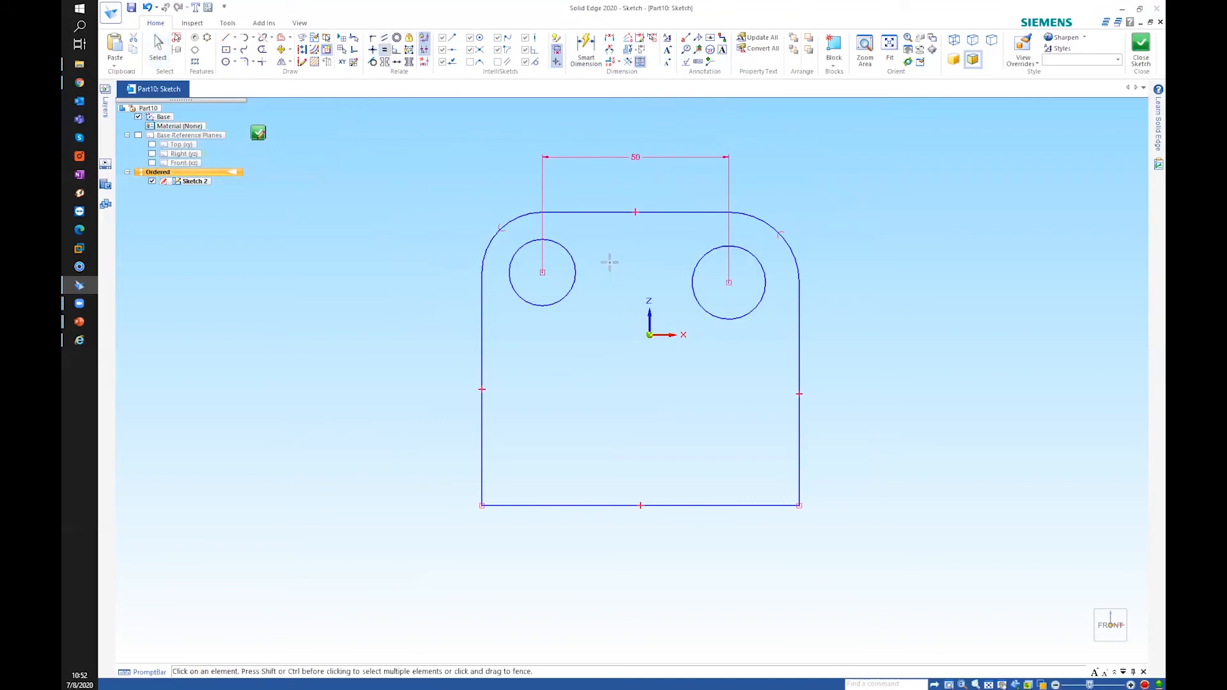
pyautogui.click(549, 240)
pyautogui.click(703, 254)
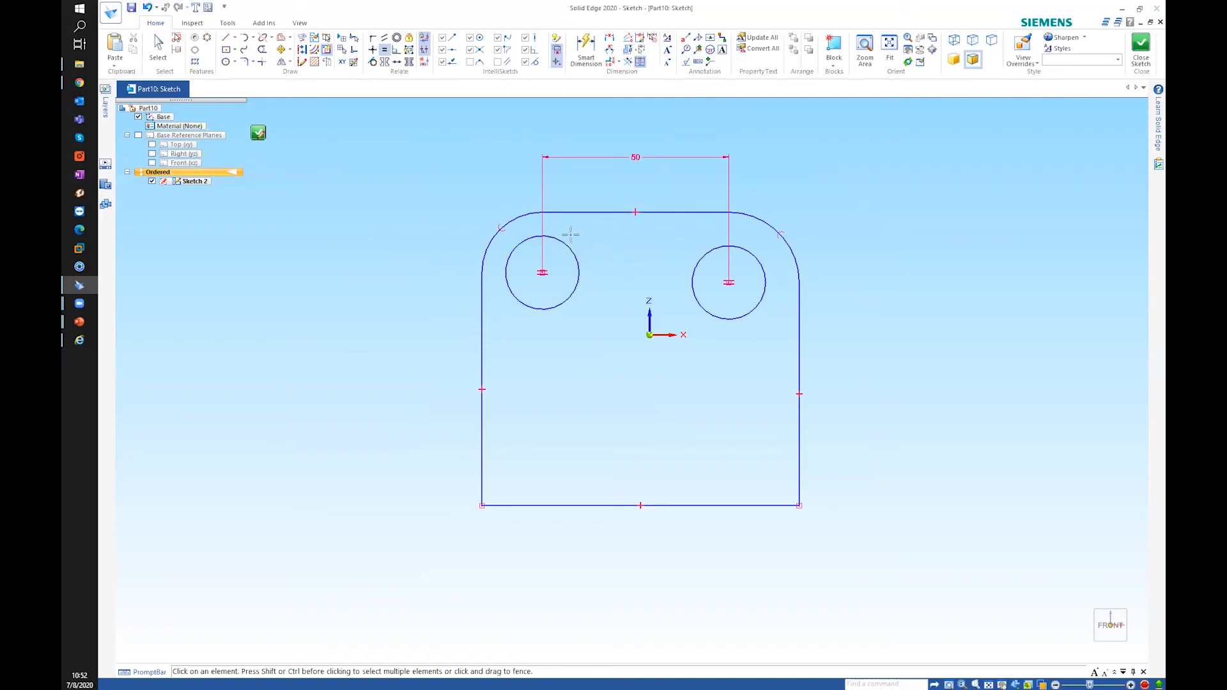
# Add a diameter dimension to the negative-X circle and set it to 18 mm
pyautogui.click(586, 49)
pyautogui.click(517, 247)
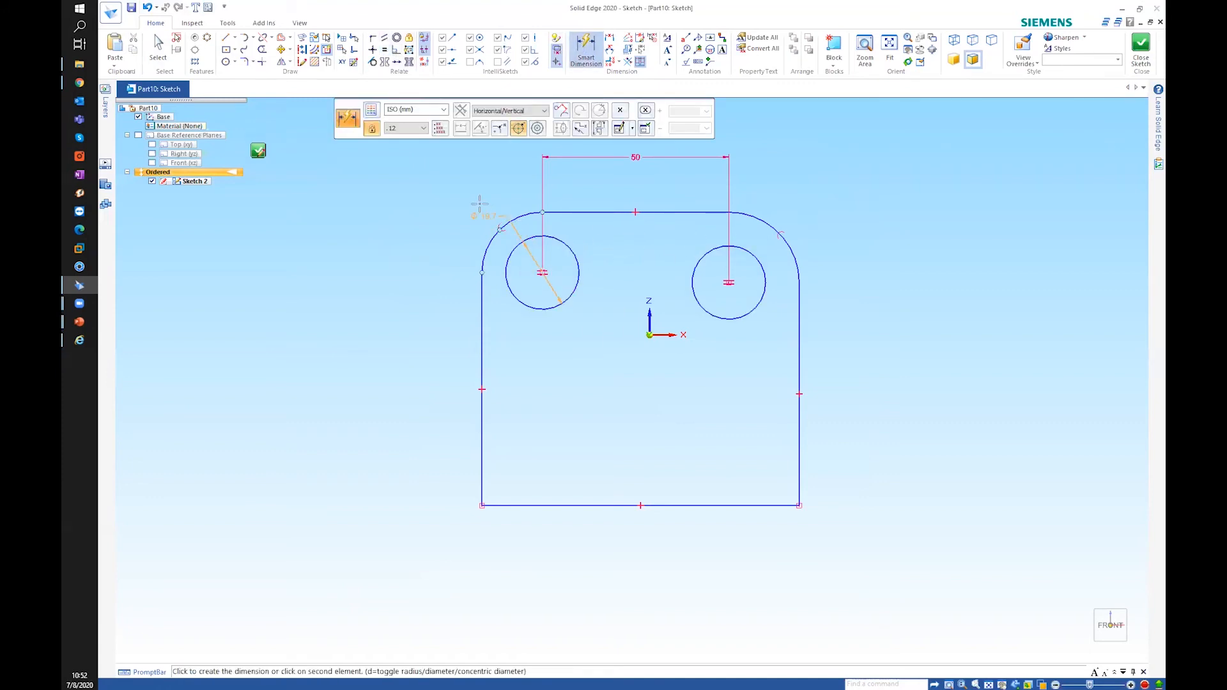
pyautogui.click(471, 194)
pyautogui.write('18')
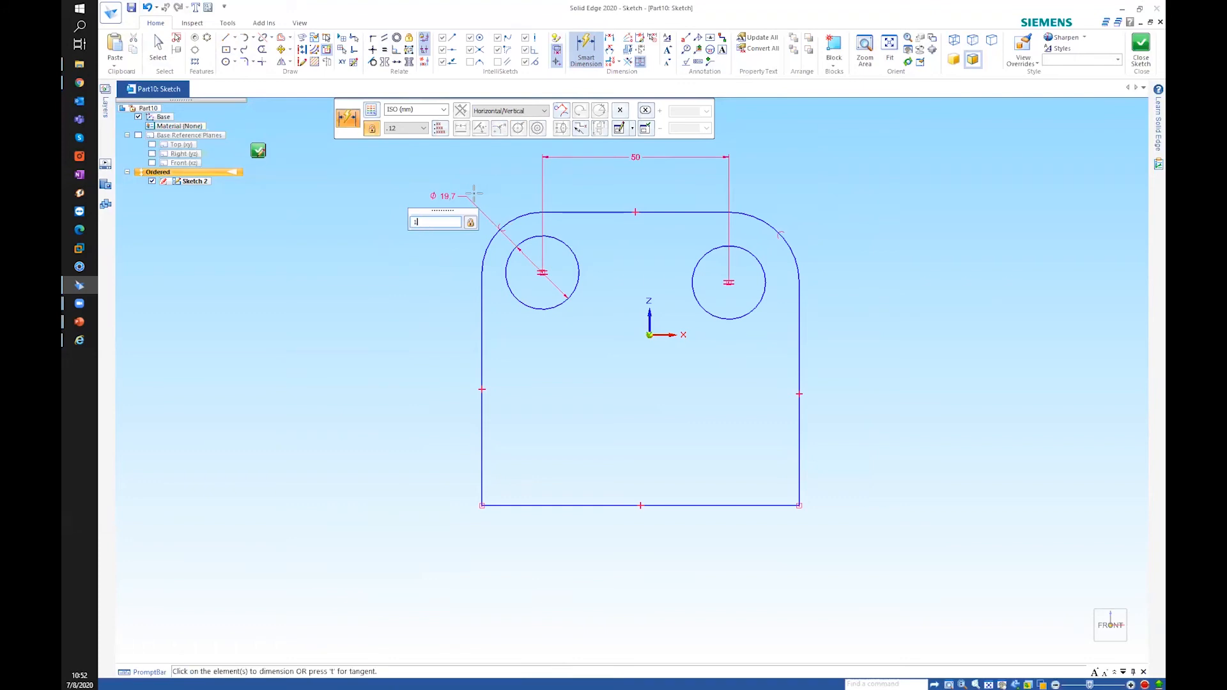
pyautogui.press('Return')
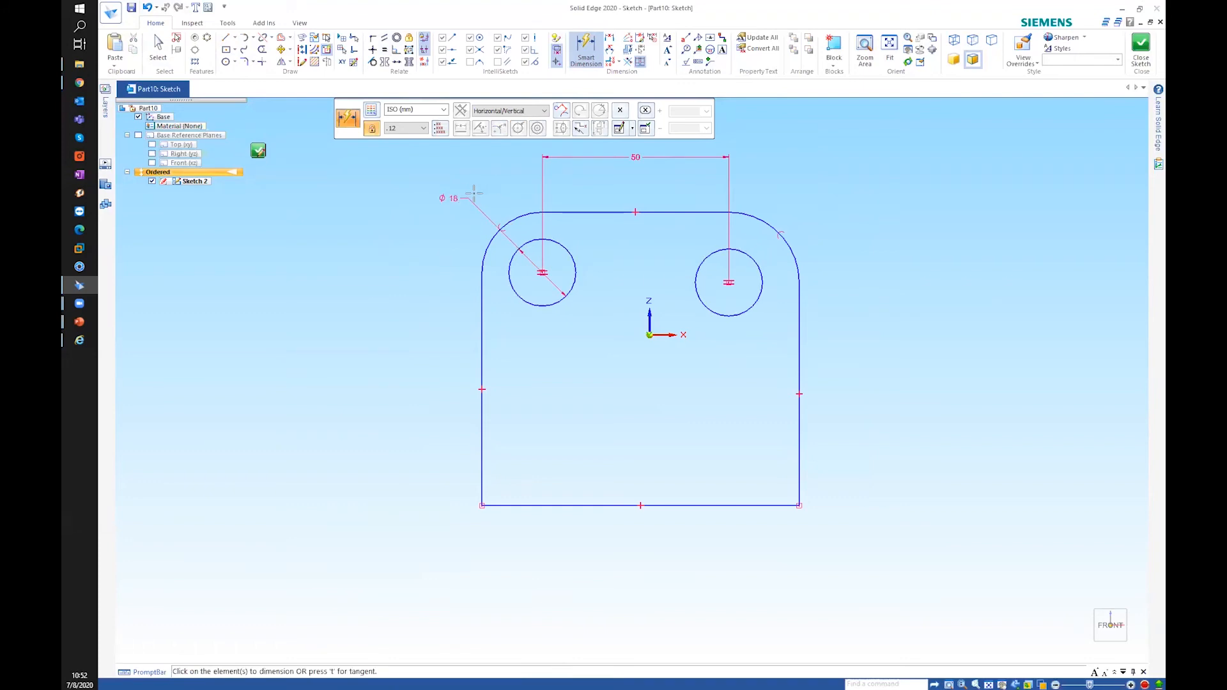
pyautogui.rightClick(504, 179)
pyautogui.click(489, 163)
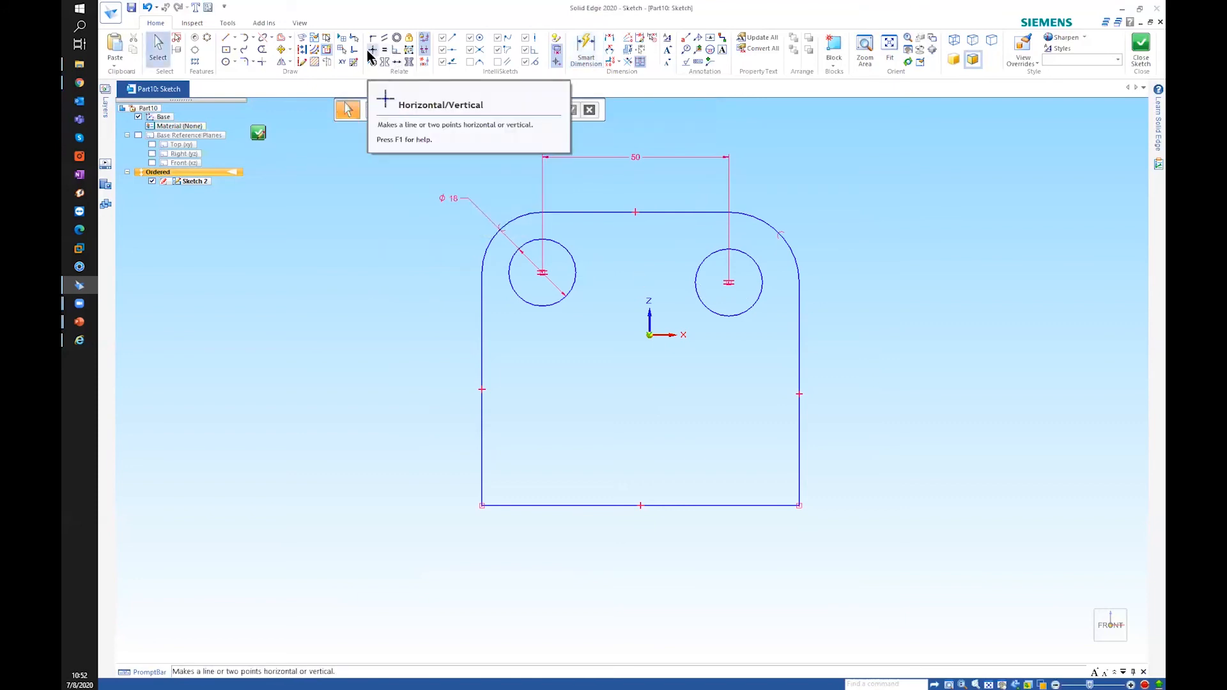
# Align the centers of the two circles horizontally with a Horizontal/Vertical relationship
pyautogui.click(372, 50)
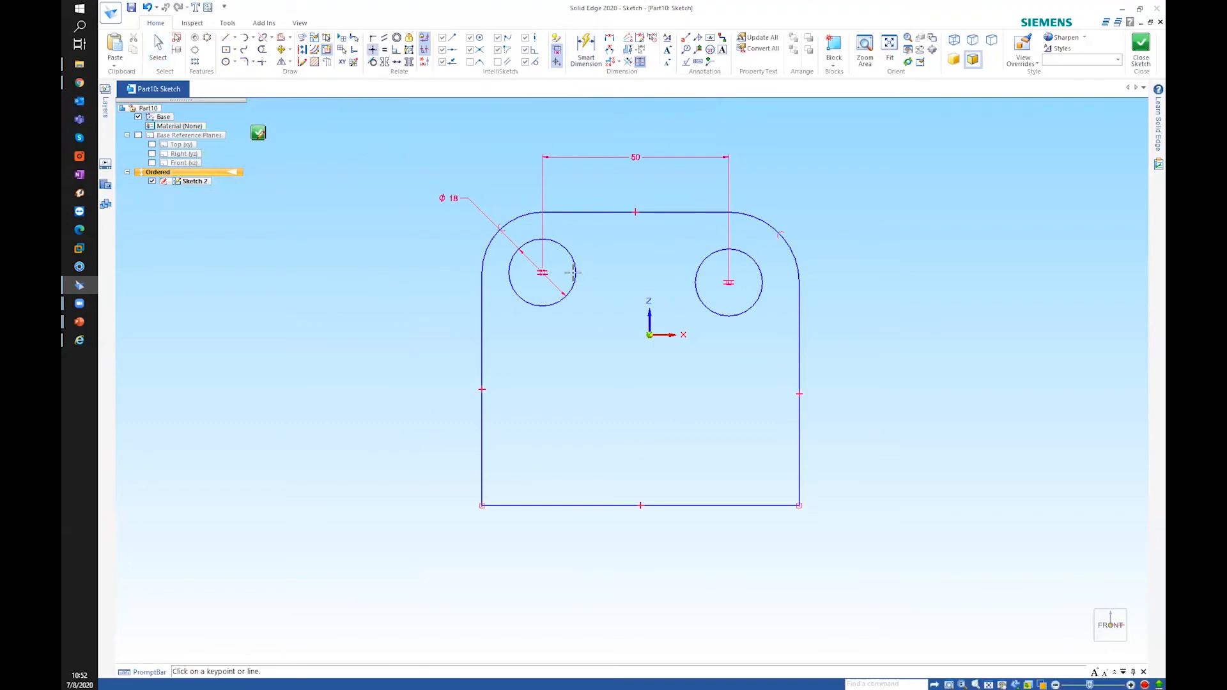
pyautogui.click(543, 273)
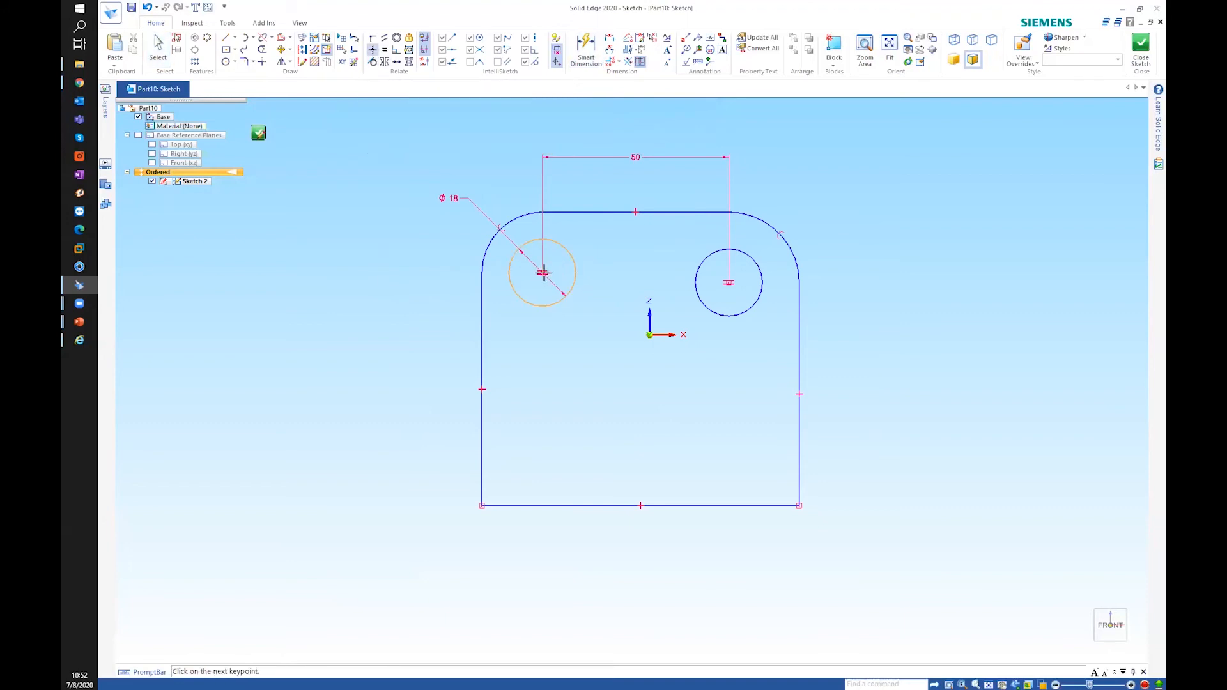
pyautogui.click(729, 283)
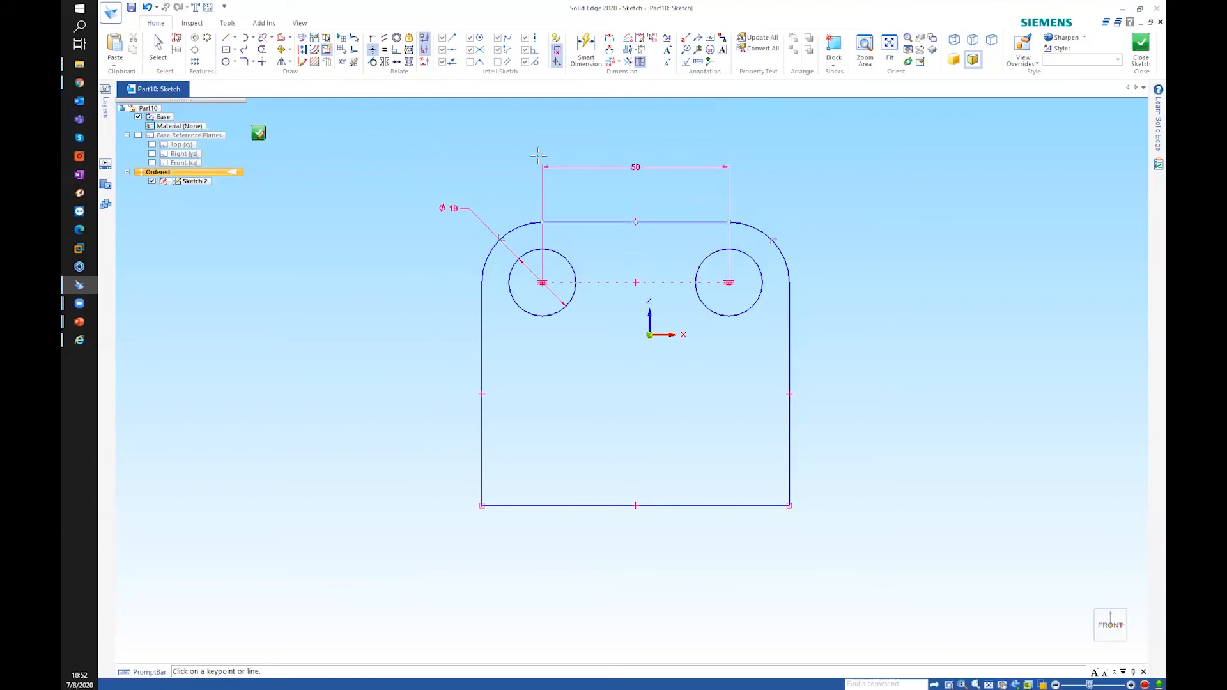
pyautogui.moveTo(462, 167); pyautogui.dragTo(436, 142, button='right')
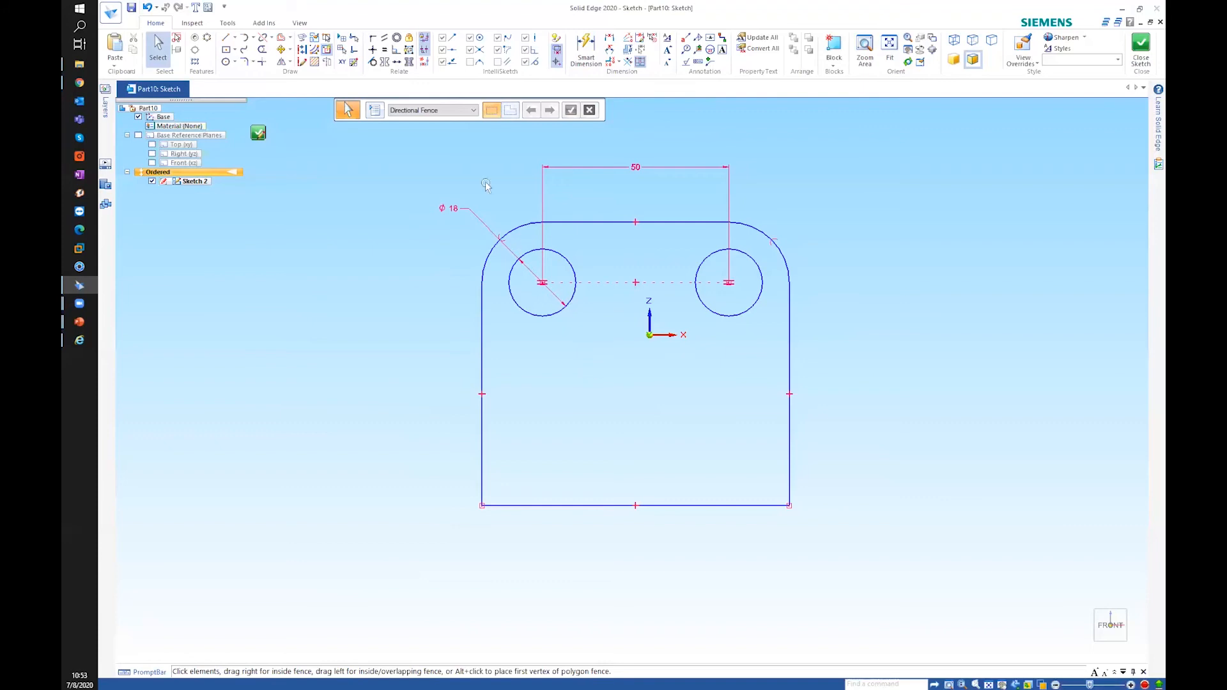
# Draw a circle about 50 mm in diameter centered on the bottom edge's midpoint, and trim it into a semicircular cutout of the profile
pyautogui.click(227, 63)
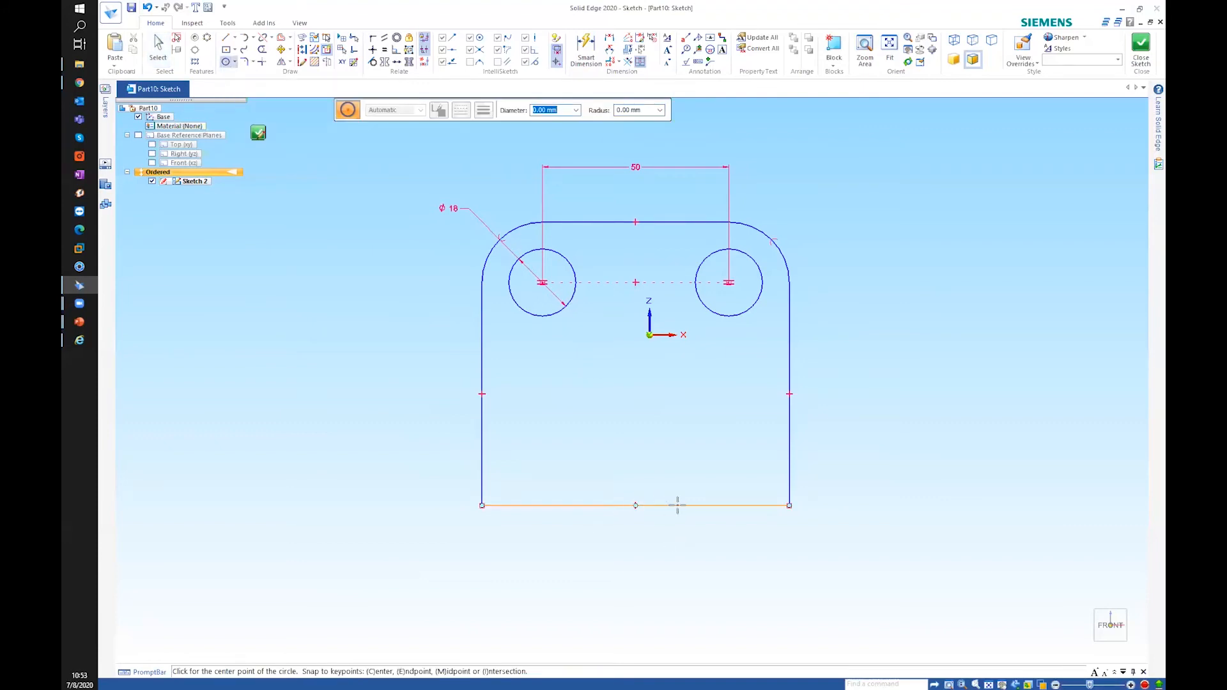
pyautogui.click(635, 505)
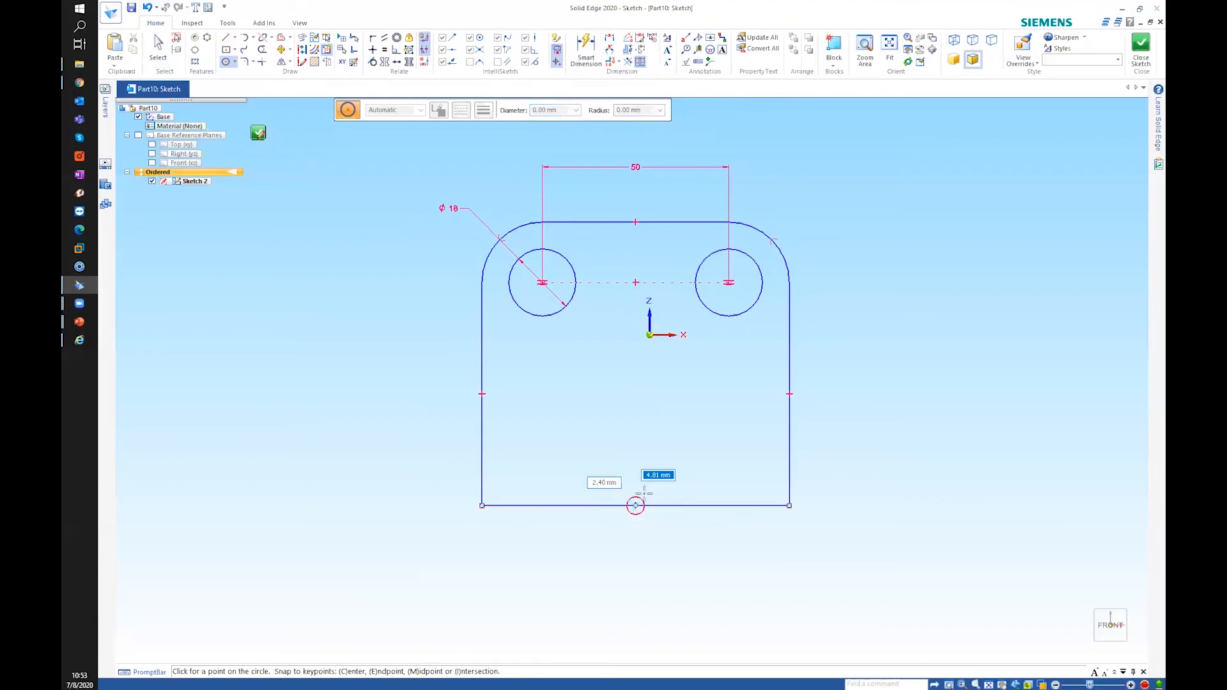
pyautogui.click(705, 442)
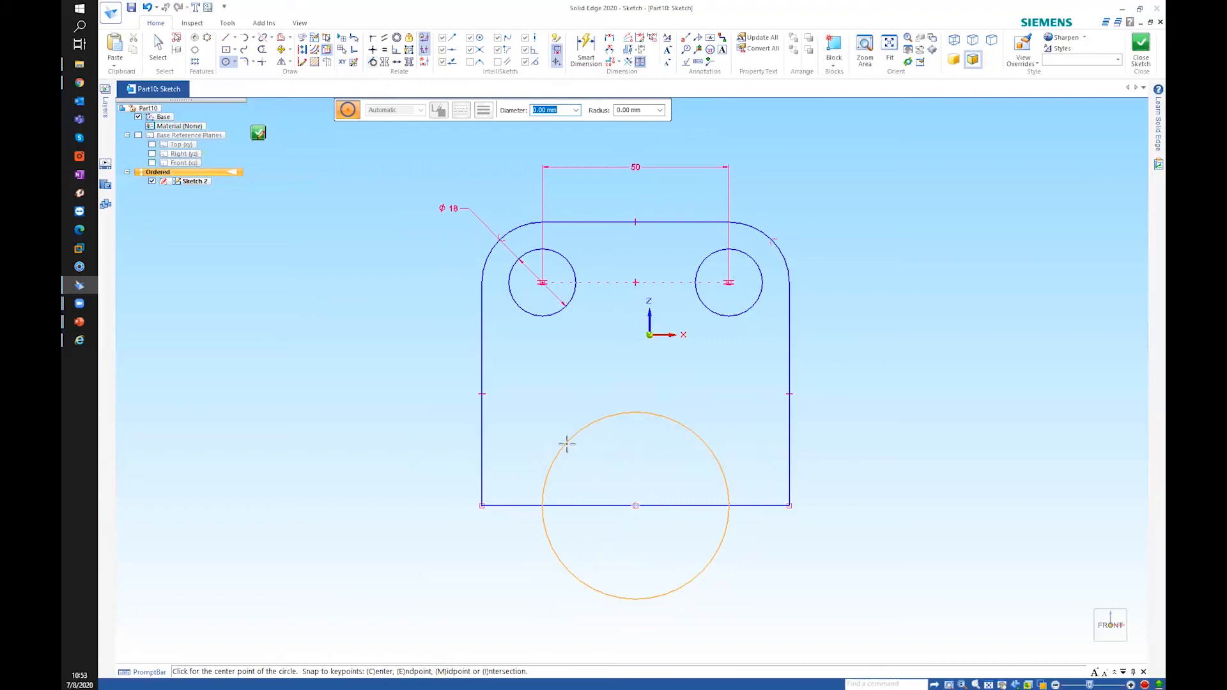
pyautogui.click(263, 50)
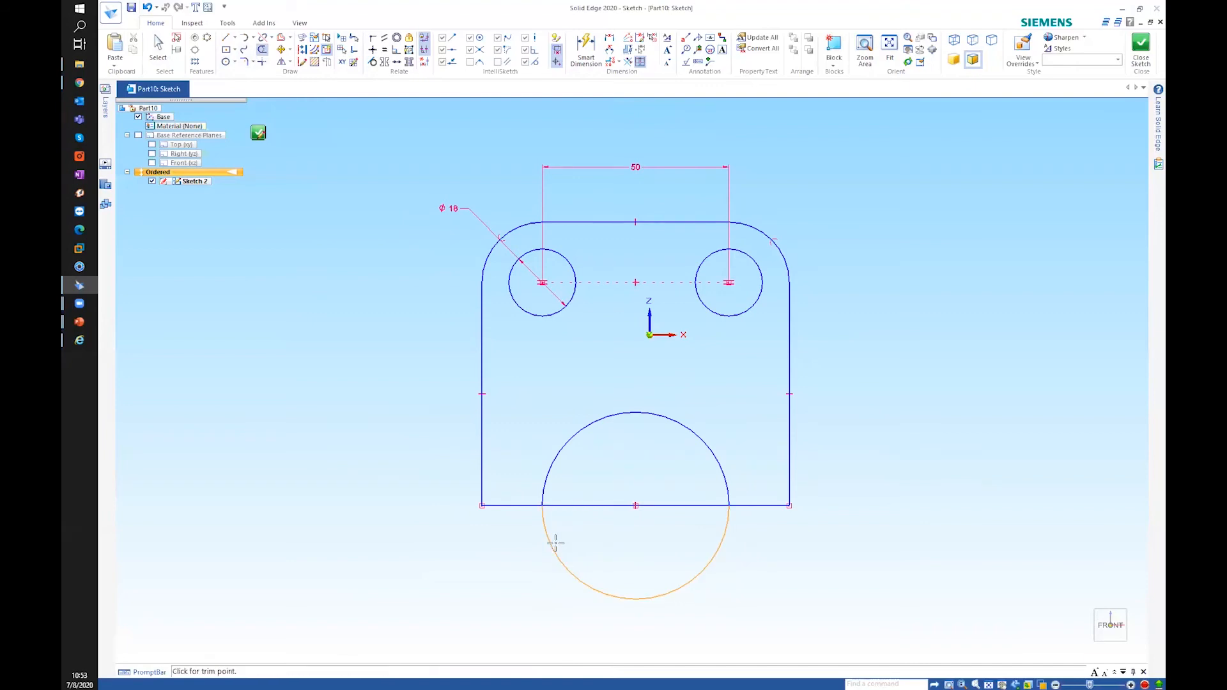
pyautogui.moveTo(526, 562); pyautogui.dragTo(584, 487)
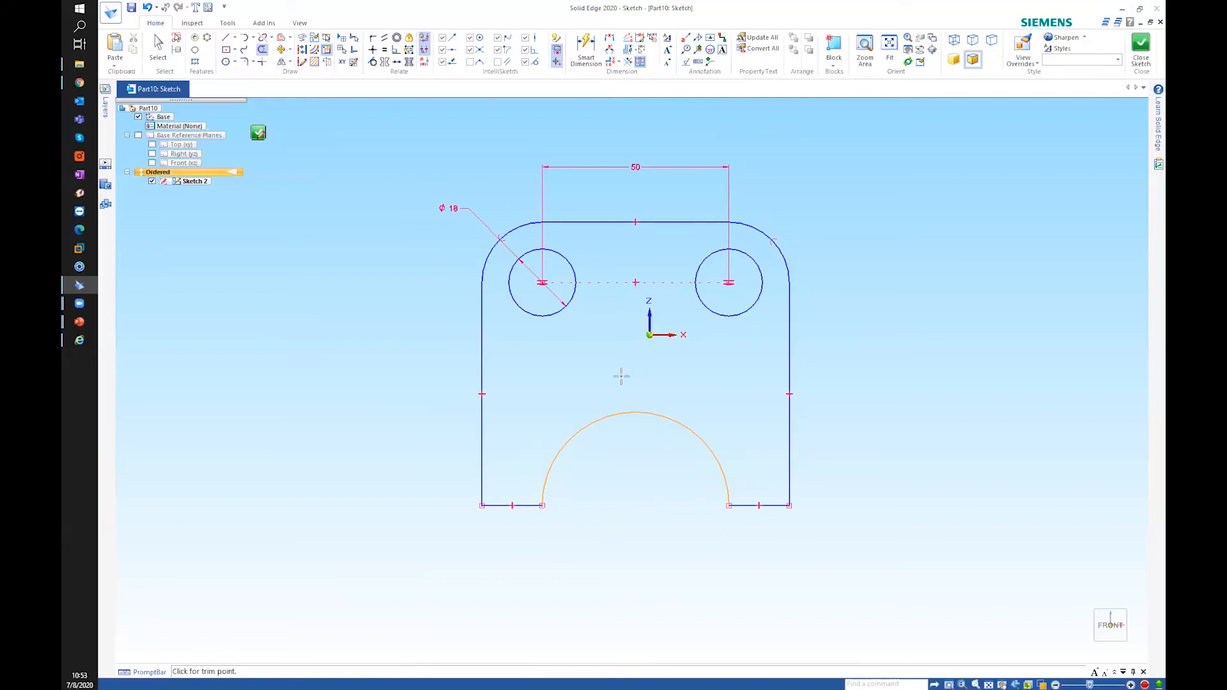
pyautogui.click(261, 61)
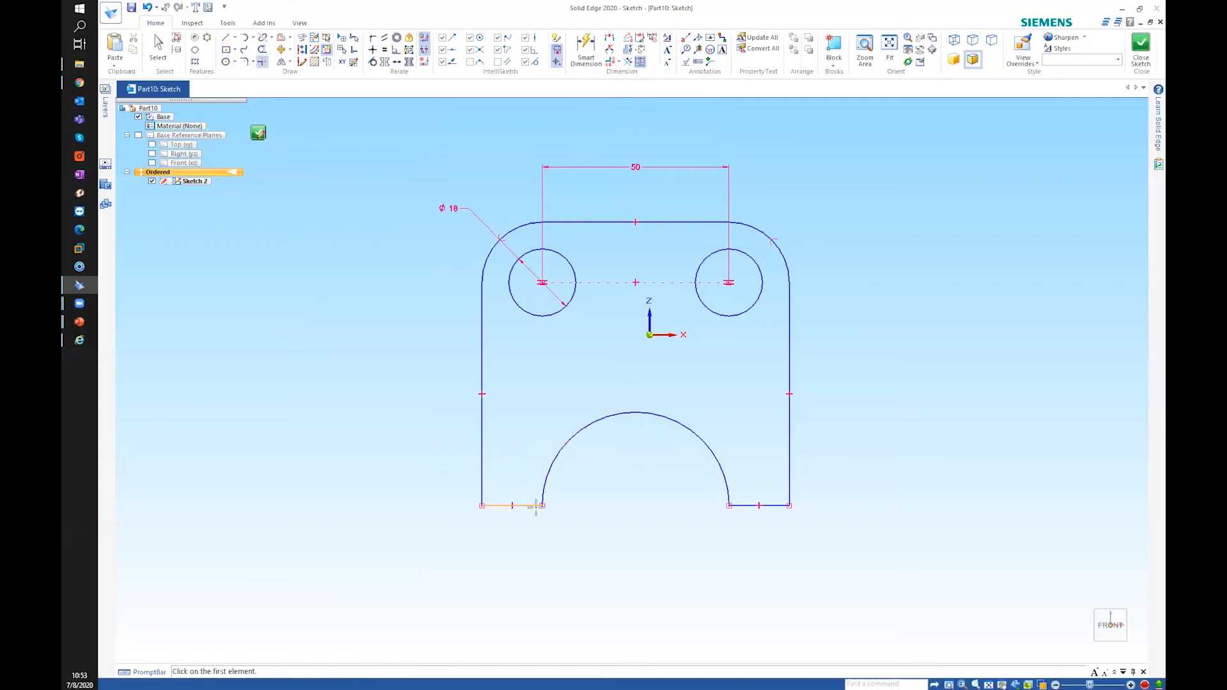
pyautogui.click(513, 505)
pyautogui.rightClick(624, 515)
pyautogui.press('Escape')
# Make the two vertical side edges equal in length, and the two short bottom segments beside the arc equal as well
pyautogui.scroll(-2, 601, 520)
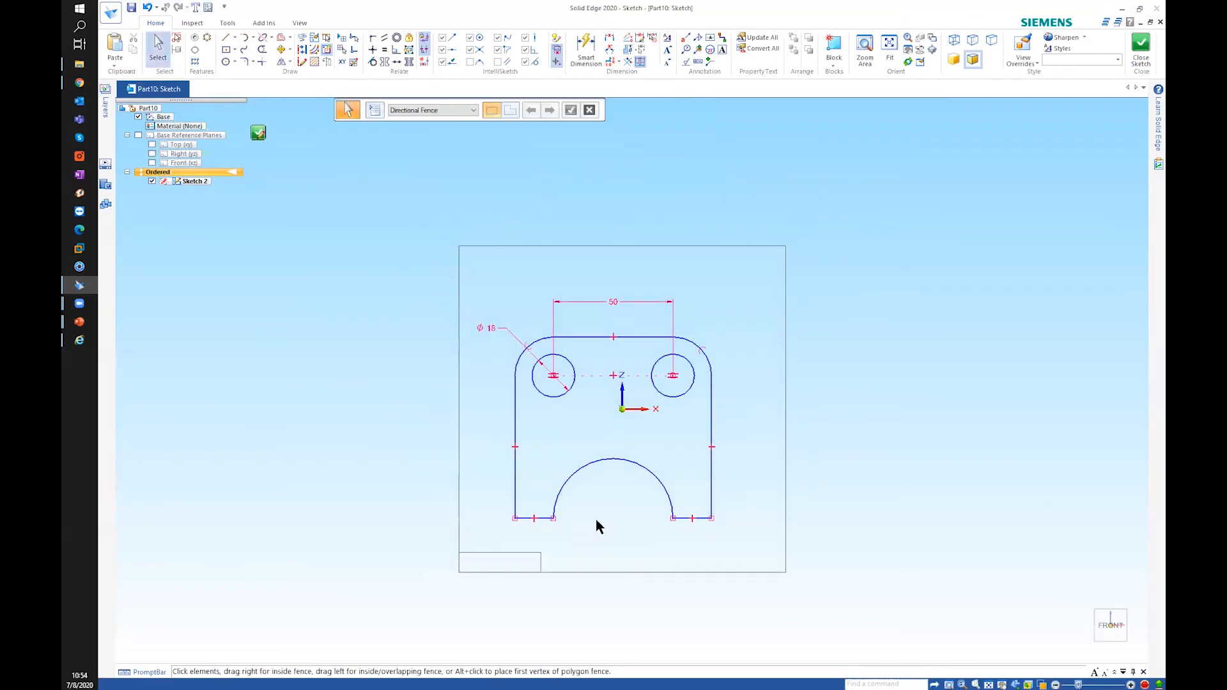
pyautogui.keyDown('shift'); pyautogui.moveTo(576, 556); pyautogui.dragTo(621, 441, button='middle'); pyautogui.keyUp('shift')
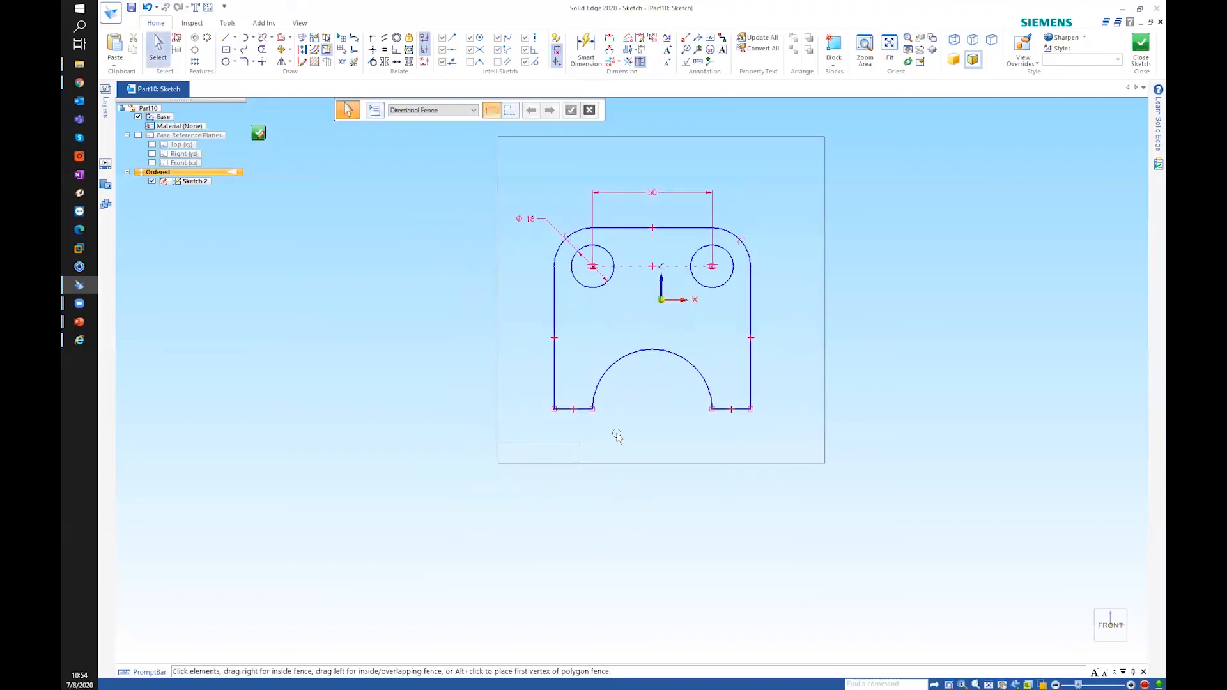
pyautogui.scroll(3, 617, 435)
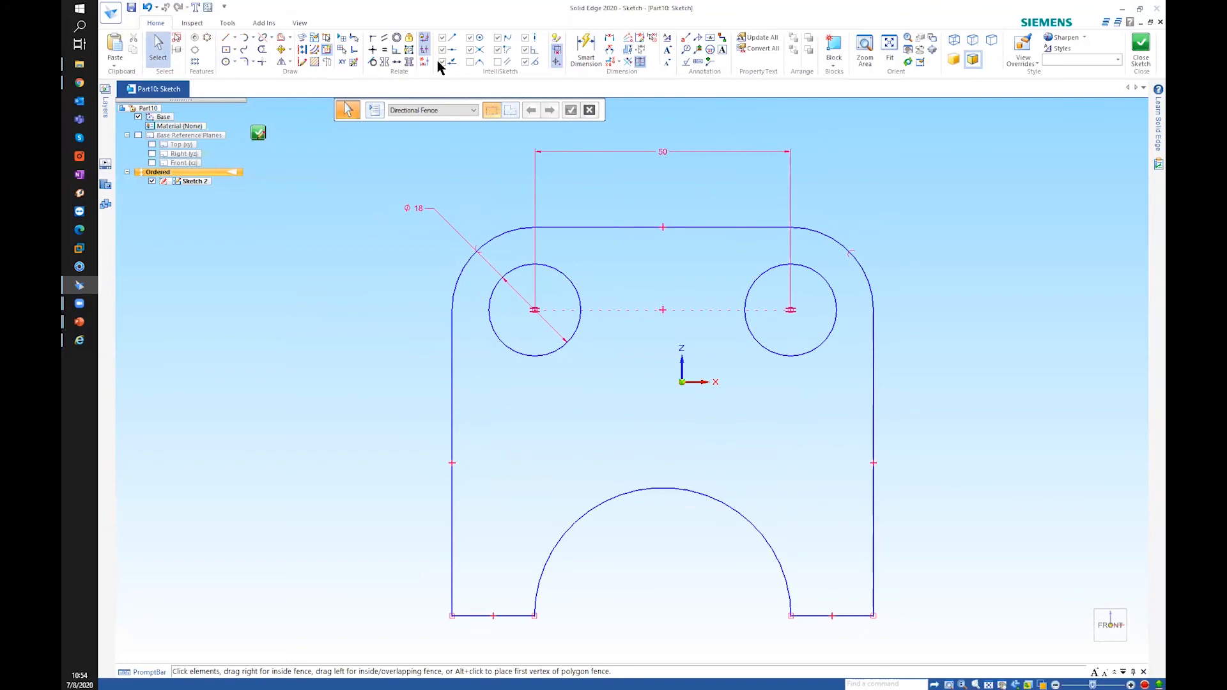
pyautogui.click(384, 49)
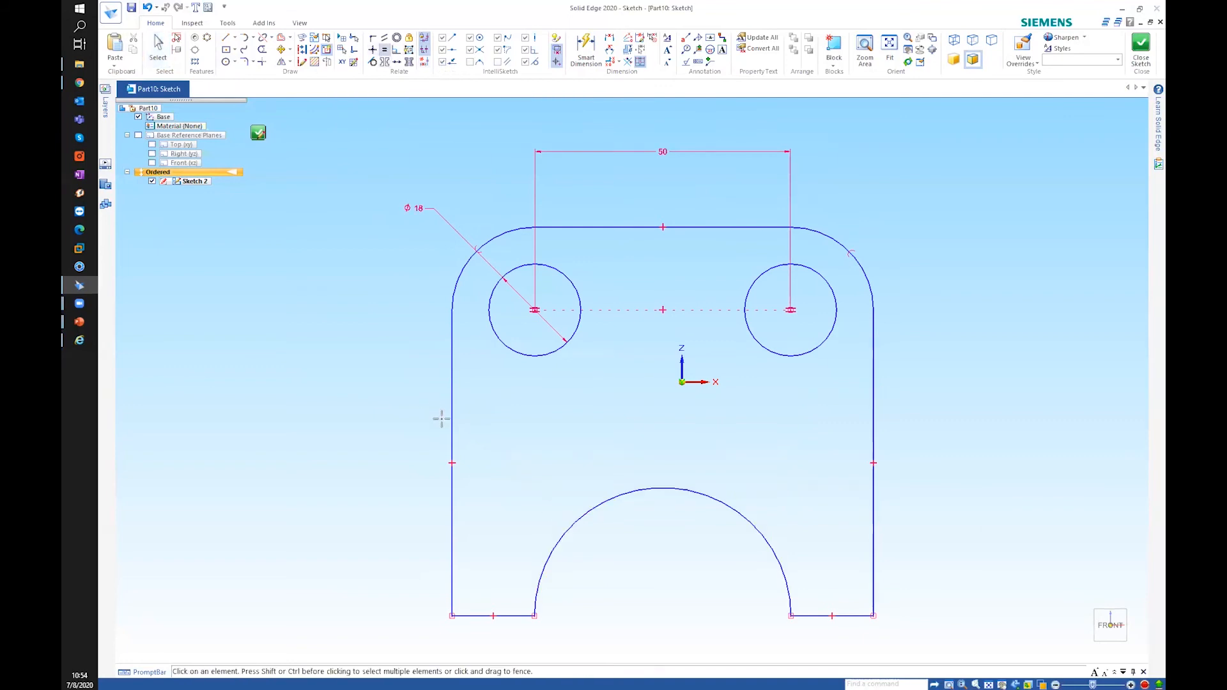
pyautogui.click(462, 439)
pyautogui.click(871, 407)
pyautogui.click(511, 616)
pyautogui.click(810, 616)
# Try a radius dimension on the semicircular cutout outside the negative-X side, and delete it
pyautogui.click(586, 48)
pyautogui.click(561, 539)
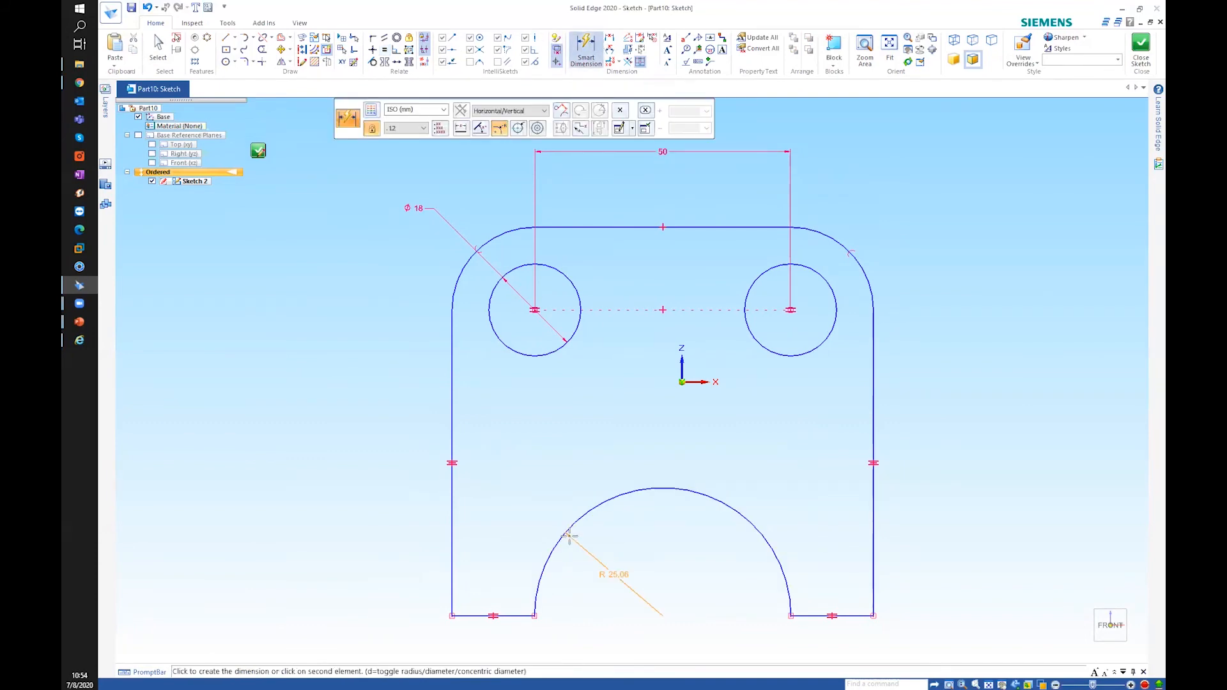
pyautogui.click(329, 358)
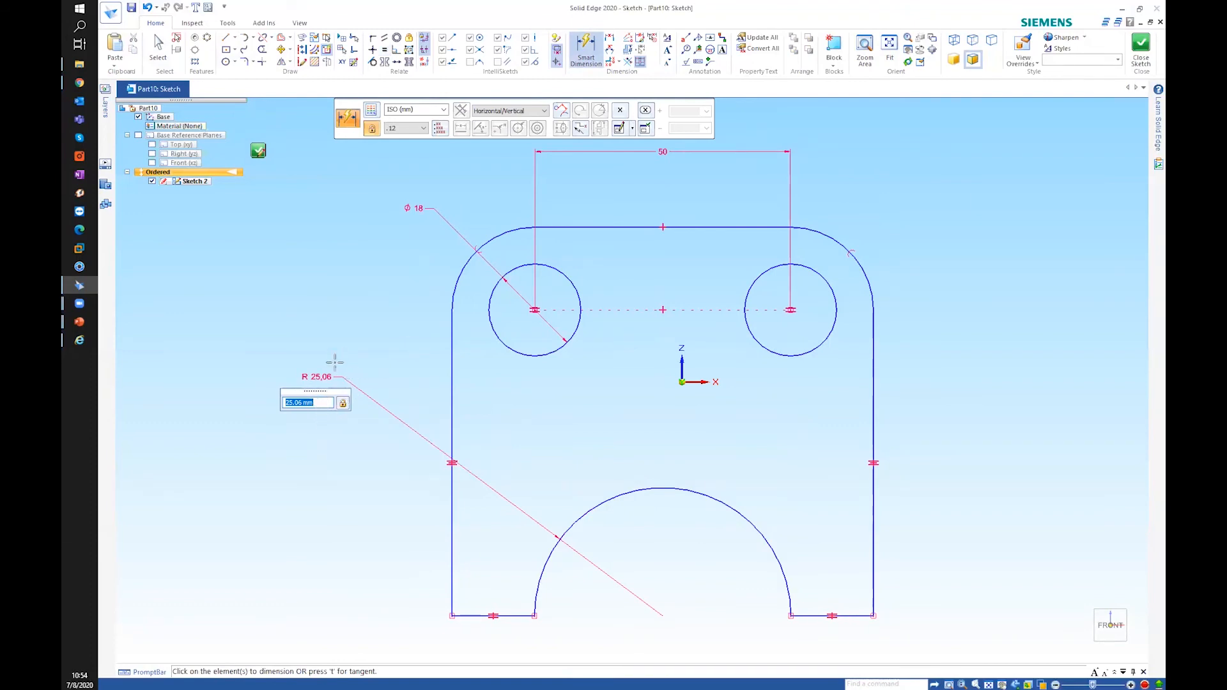
pyautogui.press('Escape')
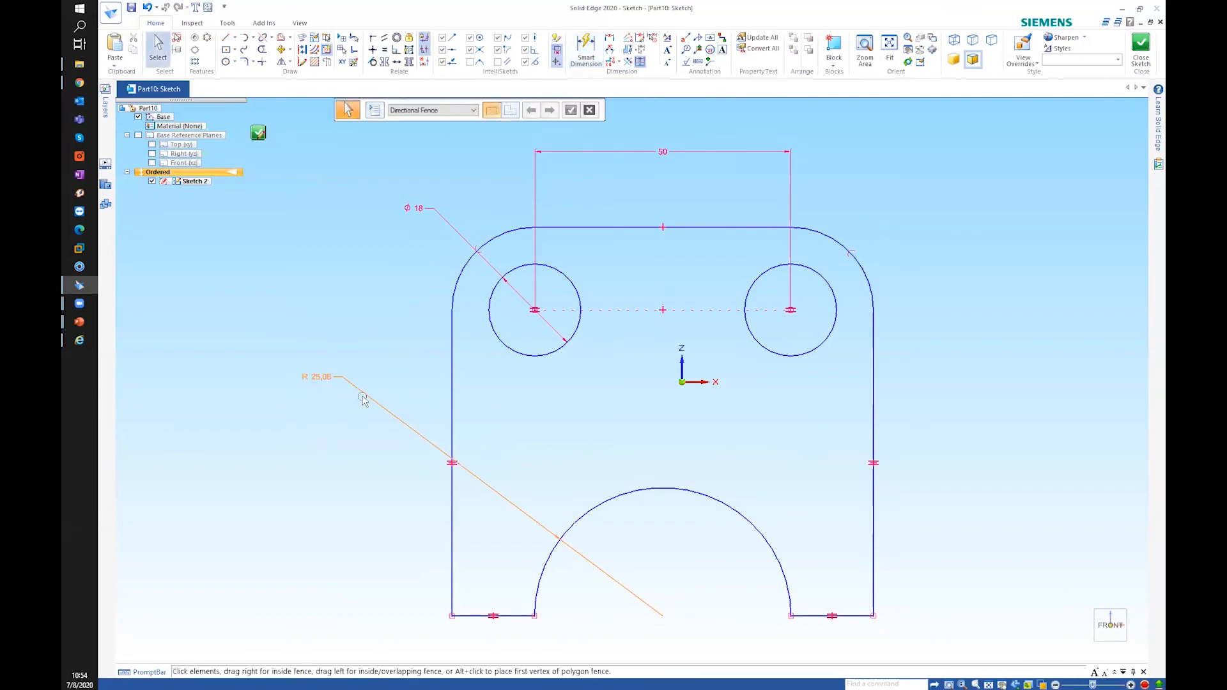
pyautogui.click(361, 400)
pyautogui.press('Delete')
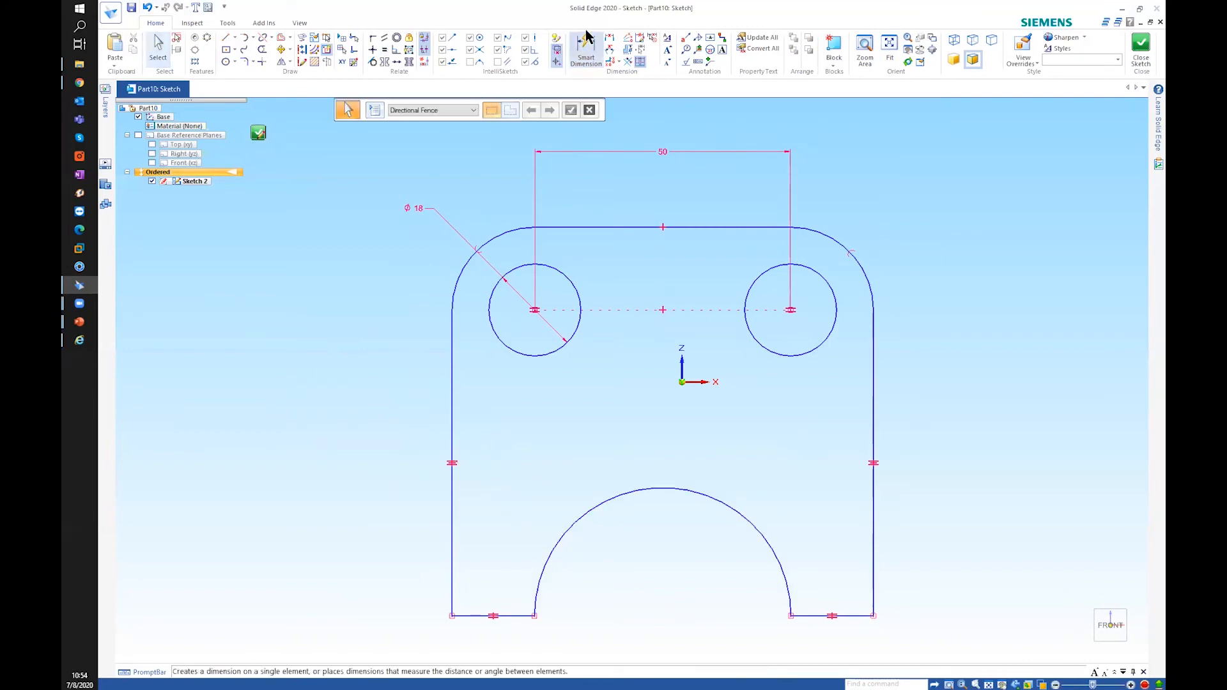
# Preview the diameter and angle dimension types on the semicircular arc, and add a radius dimension set to 25 mm
pyautogui.click(587, 45)
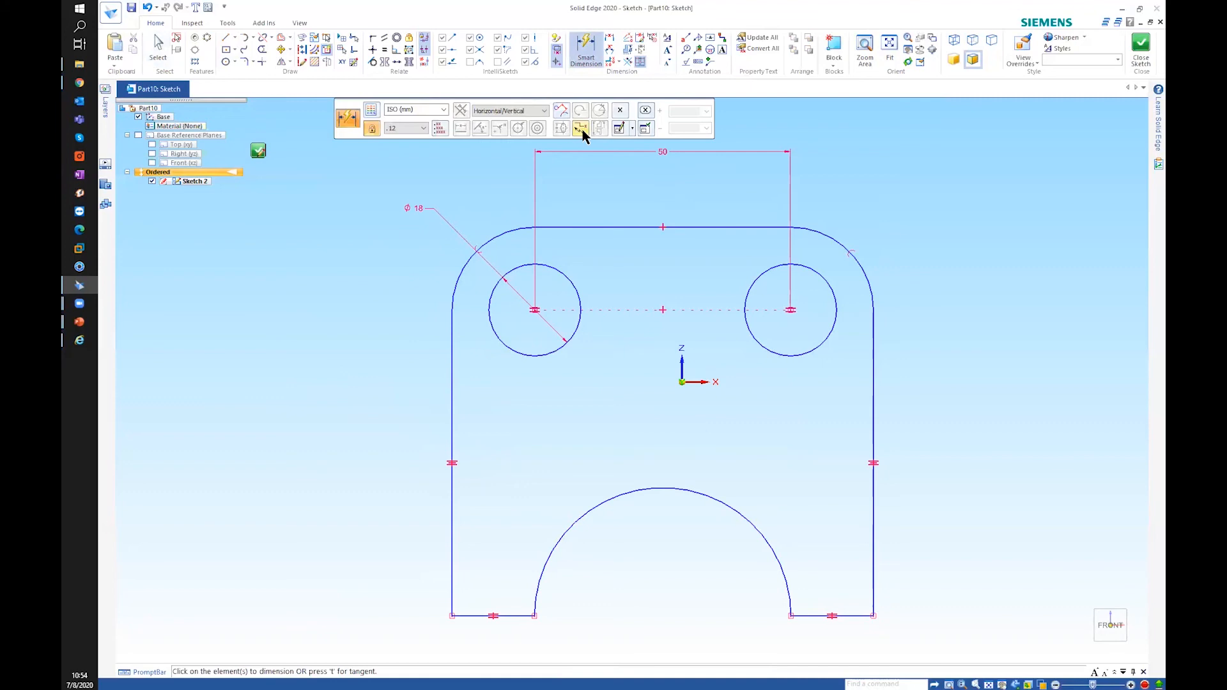
pyautogui.click(594, 510)
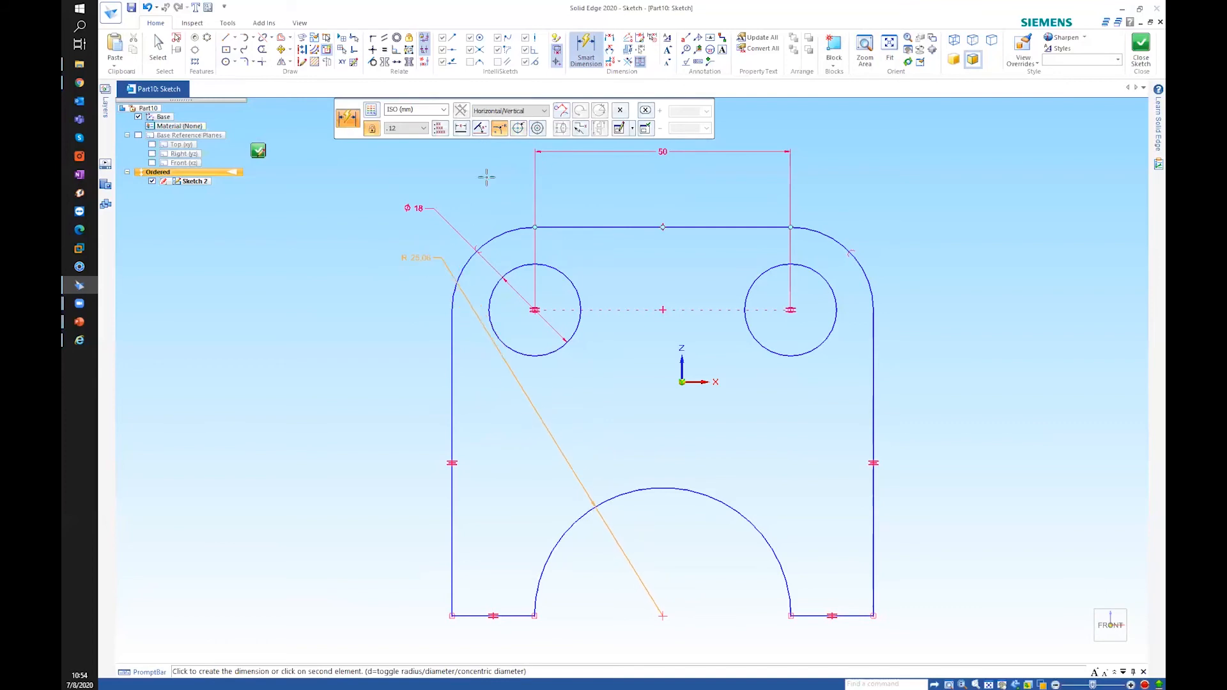
pyautogui.click(518, 127)
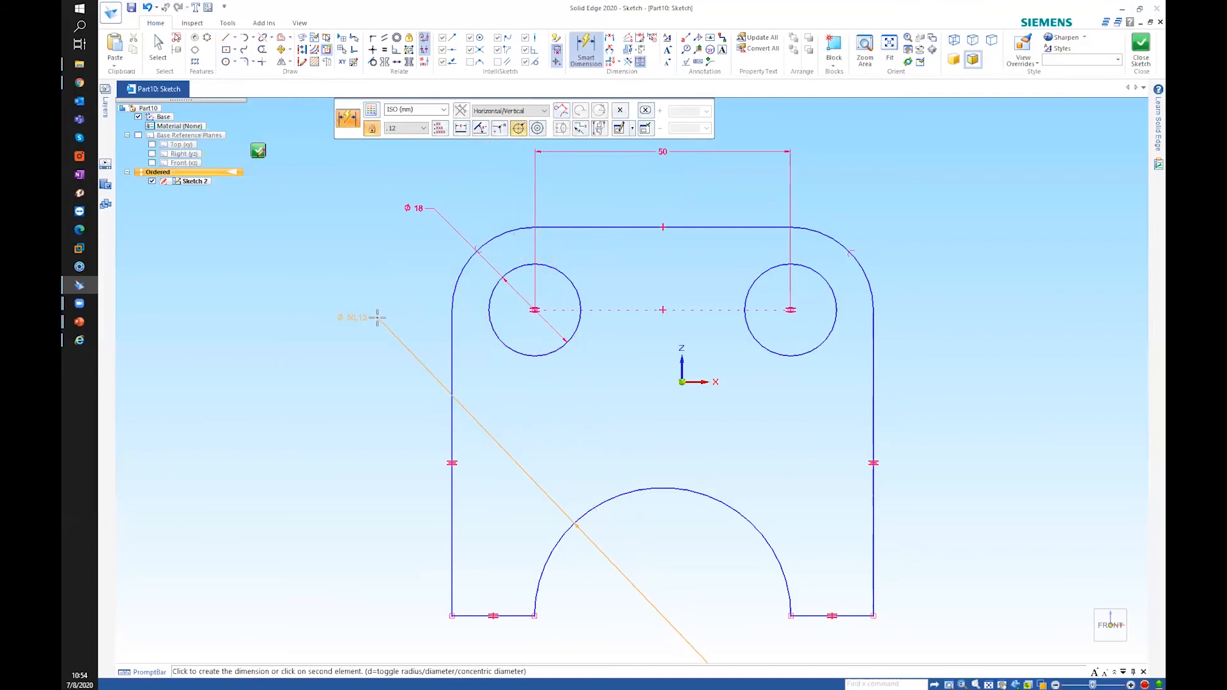
pyautogui.click(482, 129)
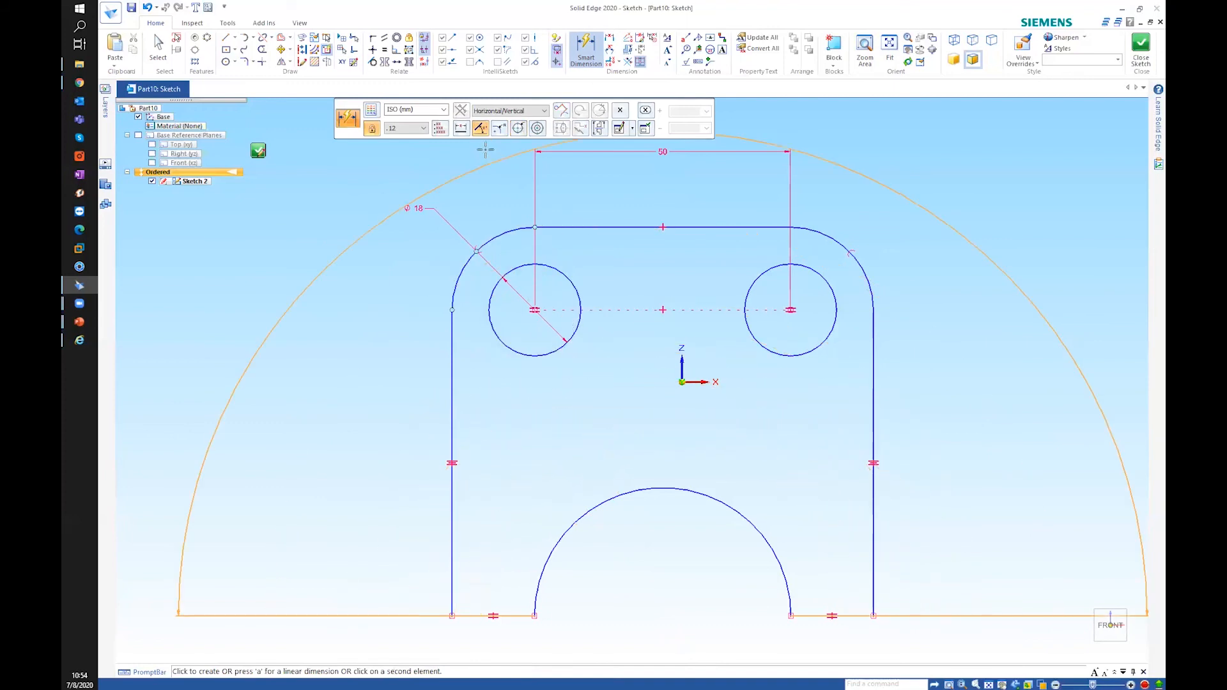
pyautogui.press('a')
pyautogui.moveTo(609, 355); pyautogui.dragTo(499, 132)
pyautogui.click(498, 132)
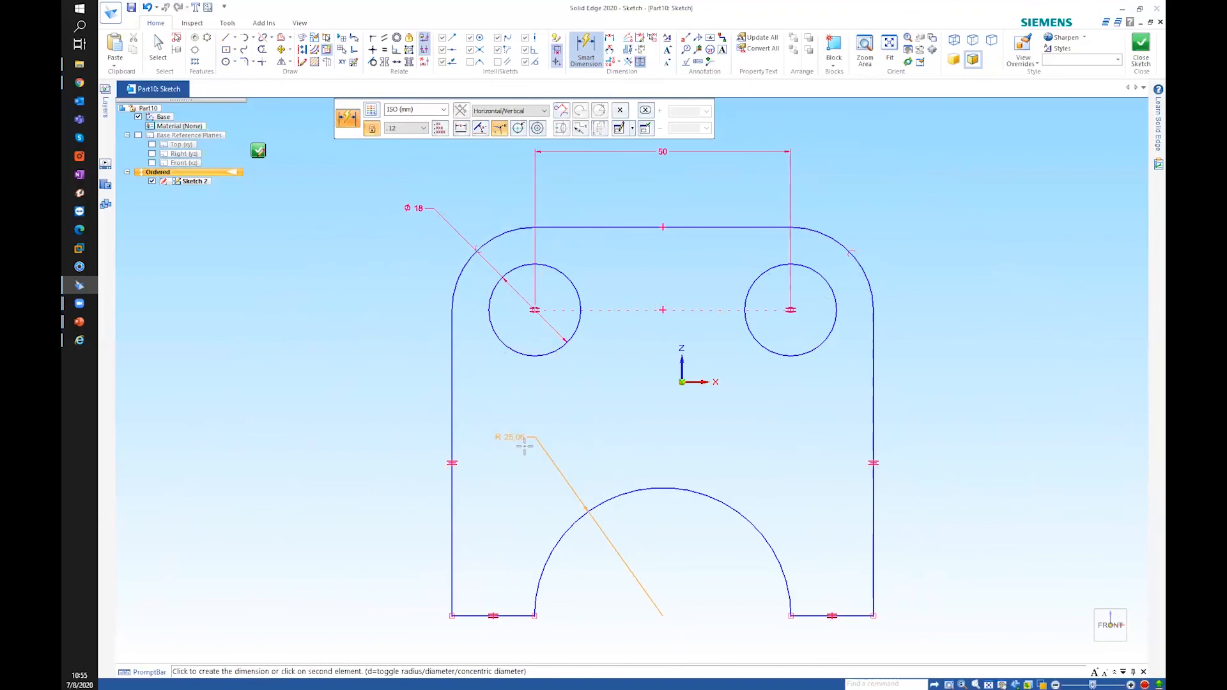
pyautogui.click(400, 427)
pyautogui.write('25')
pyautogui.press('Return')
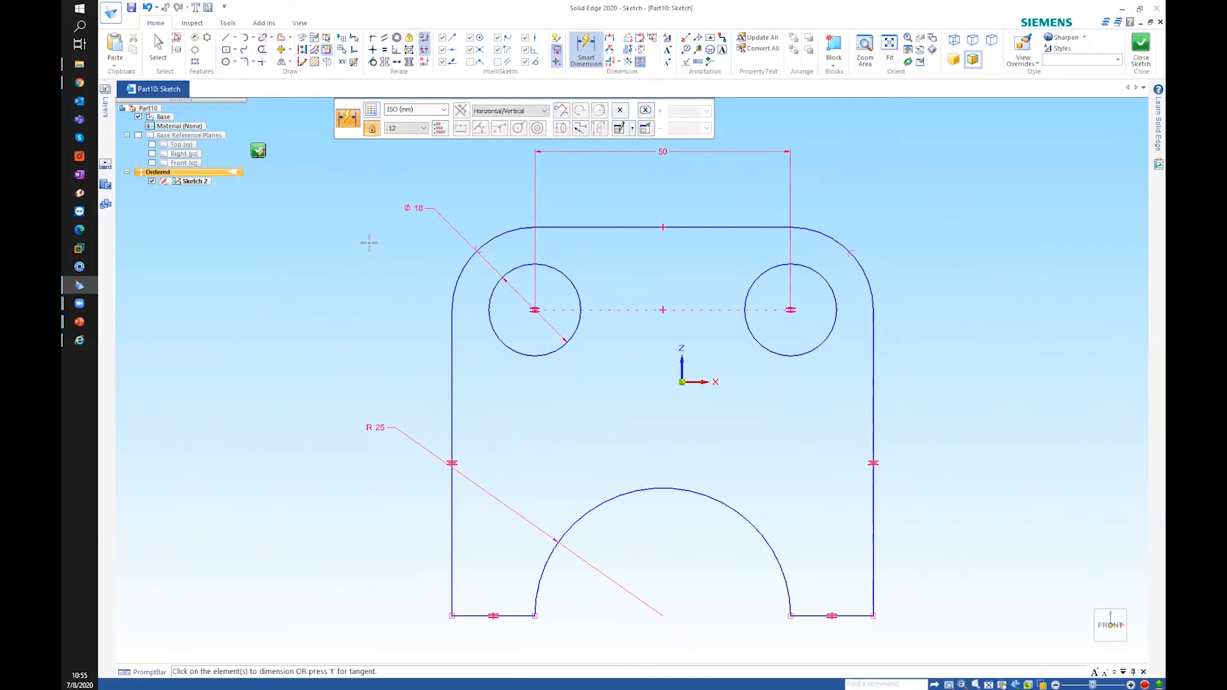
pyautogui.moveTo(369, 242); pyautogui.dragTo(347, 220, button='right')
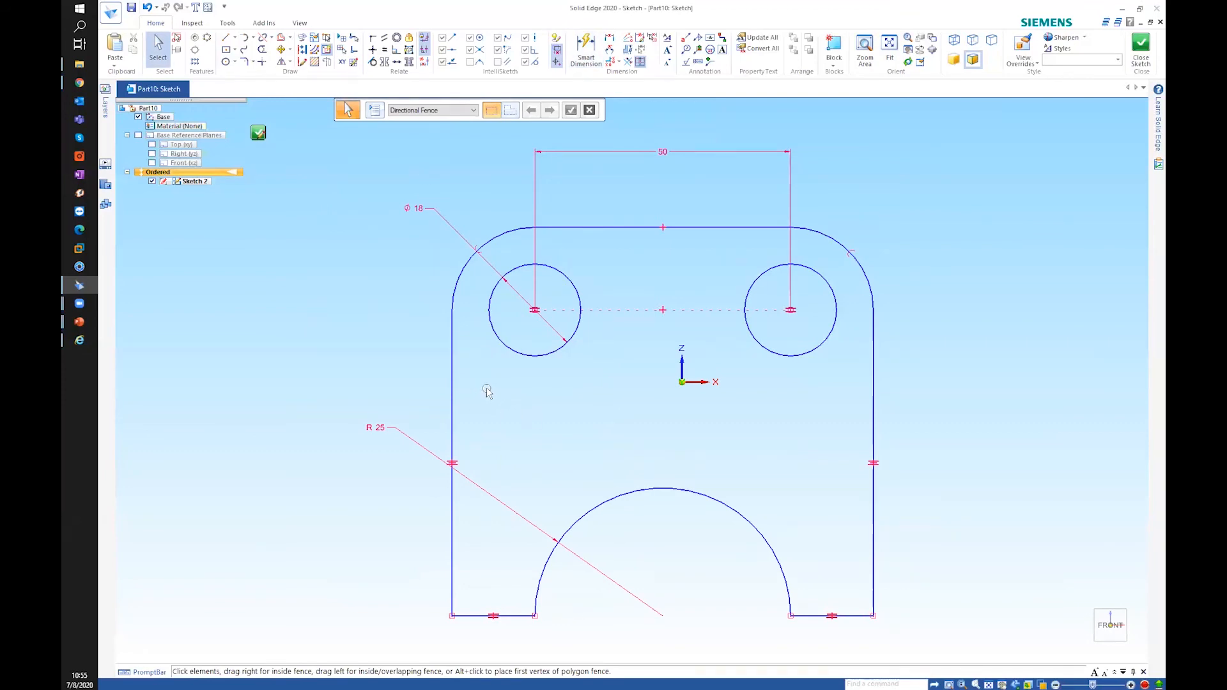
# Align the arc's negative-X endpoint horizontally with the coordinate origin using a Horizontal/Vertical relationship
pyautogui.moveTo(529, 420)
pyautogui.mouseDown(button='middle')
pyautogui.moveTo(575, 322)
pyautogui.moveTo(556, 325)
pyautogui.moveTo(533, 369)
pyautogui.mouseUp(button='middle')
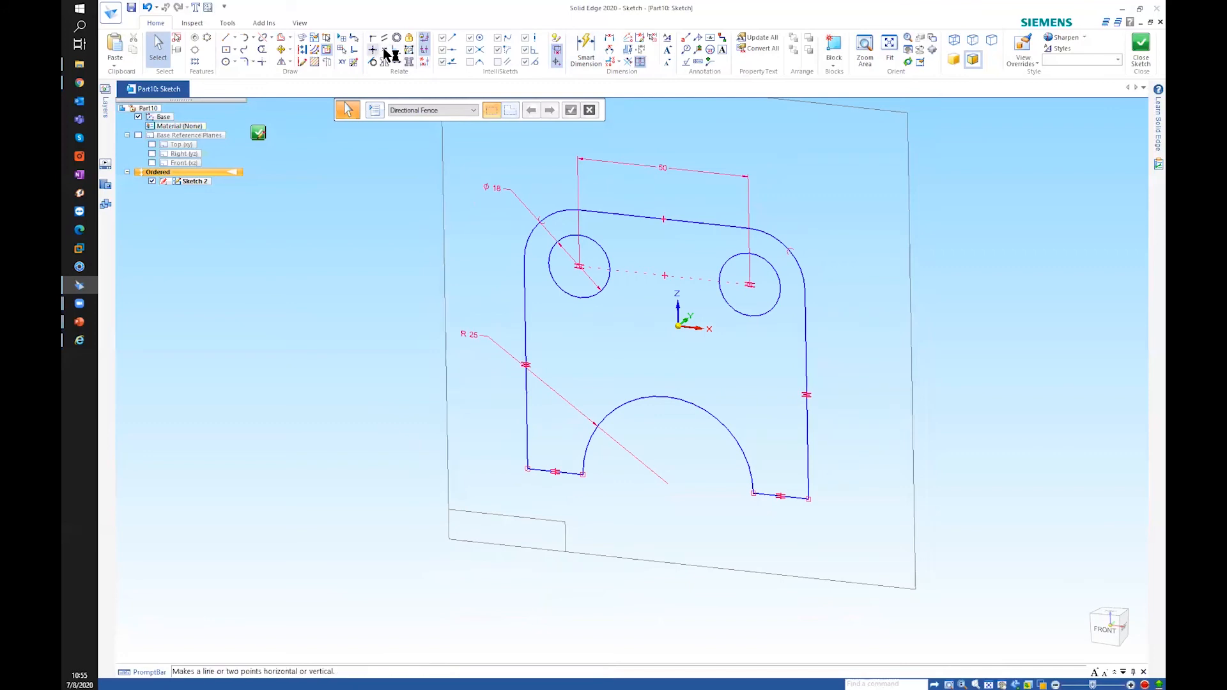
pyautogui.moveTo(458, 153); pyautogui.dragTo(901, 586)
pyautogui.moveTo(721, 421)
pyautogui.mouseDown()
pyautogui.moveTo(731, 389)
pyautogui.moveTo(780, 350)
pyautogui.moveTo(719, 339)
pyautogui.moveTo(709, 323)
pyautogui.moveTo(734, 308)
pyautogui.mouseUp()
pyautogui.moveTo(721, 409); pyautogui.dragTo(732, 390, button='middle')
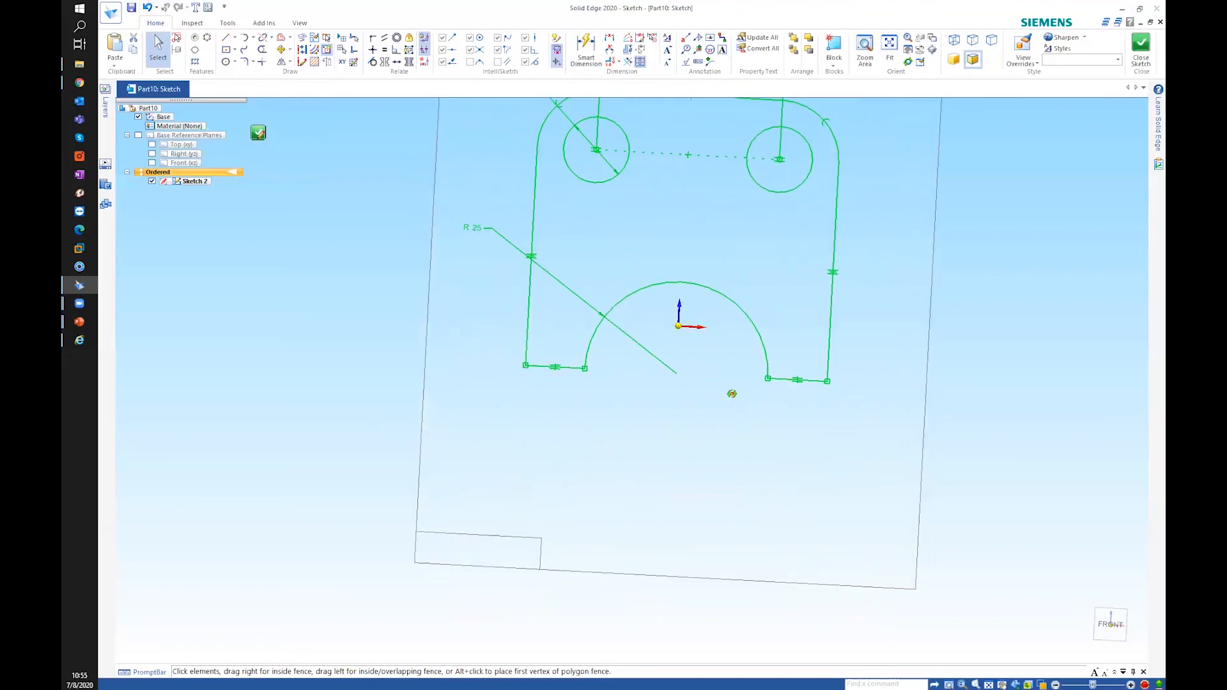
pyautogui.click(373, 48)
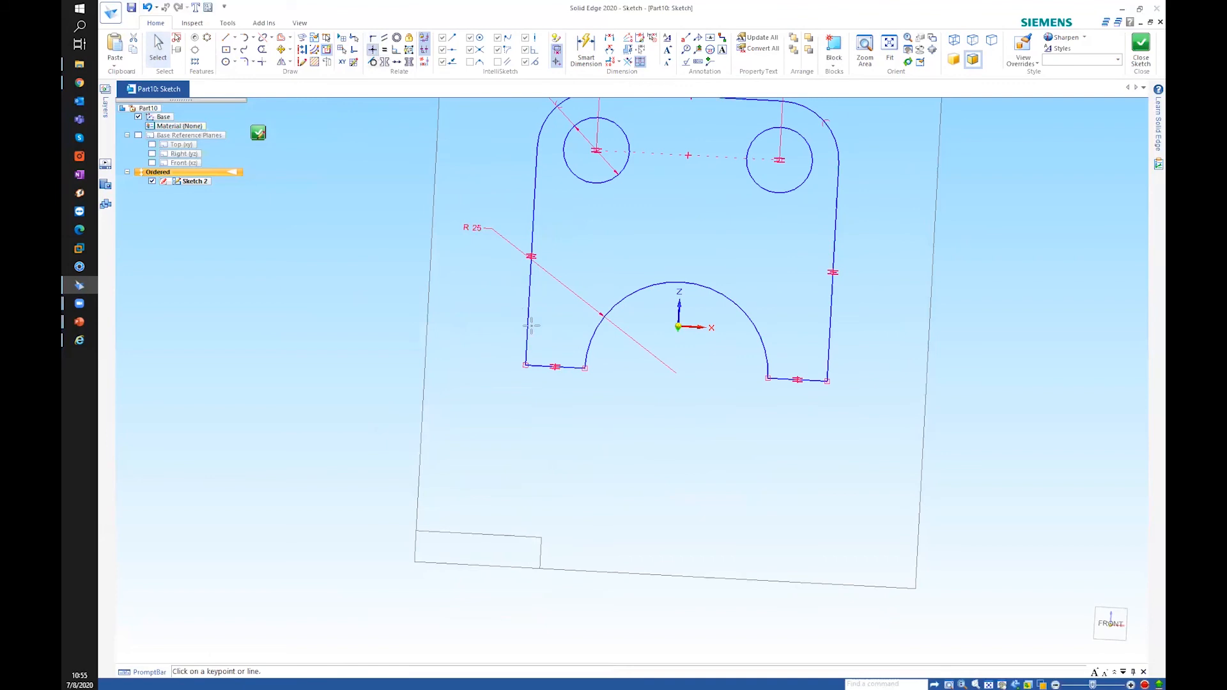
pyautogui.click(585, 368)
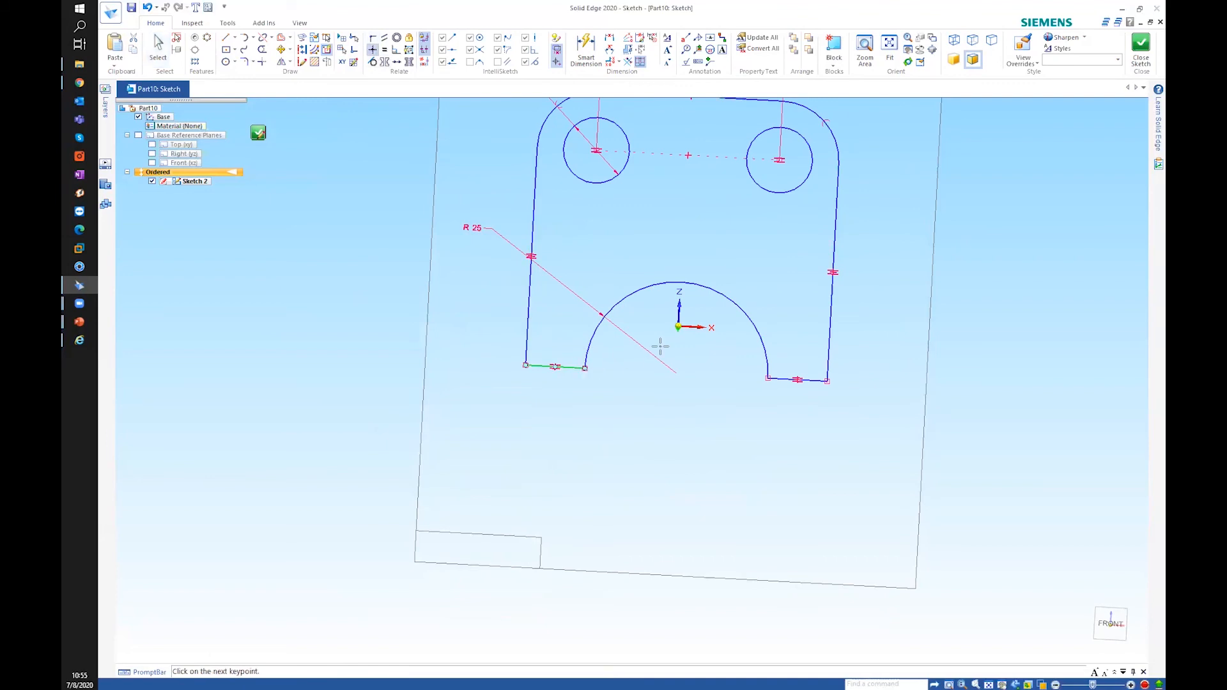
pyautogui.click(680, 328)
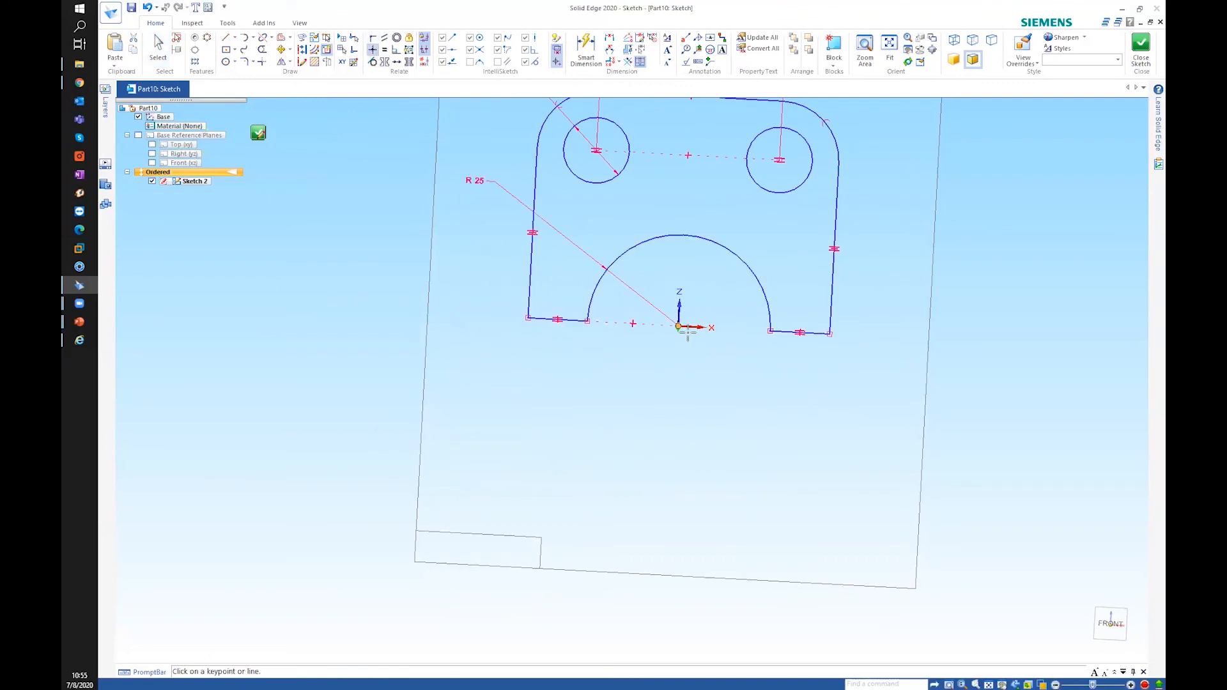
pyautogui.press('Escape')
pyautogui.hotkey('ctrl', 'f')
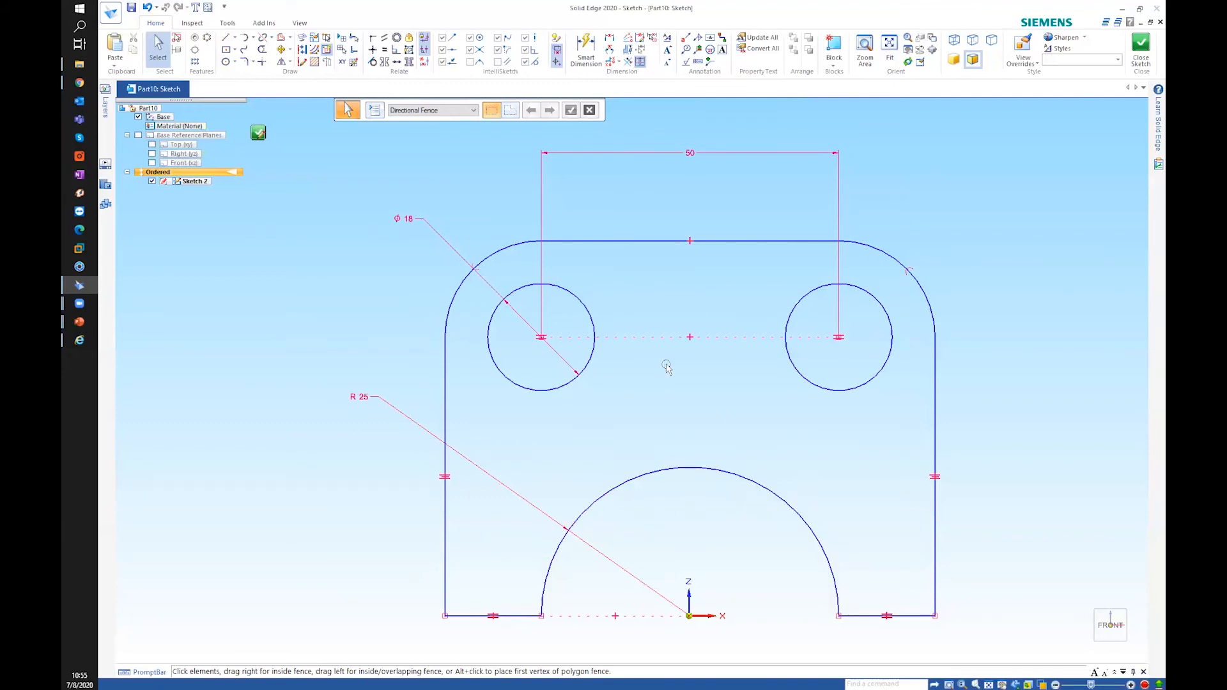
# Dimension the plate's overall width between the two vertical side edges, placed above the circle spacing dimension
pyautogui.click(585, 46)
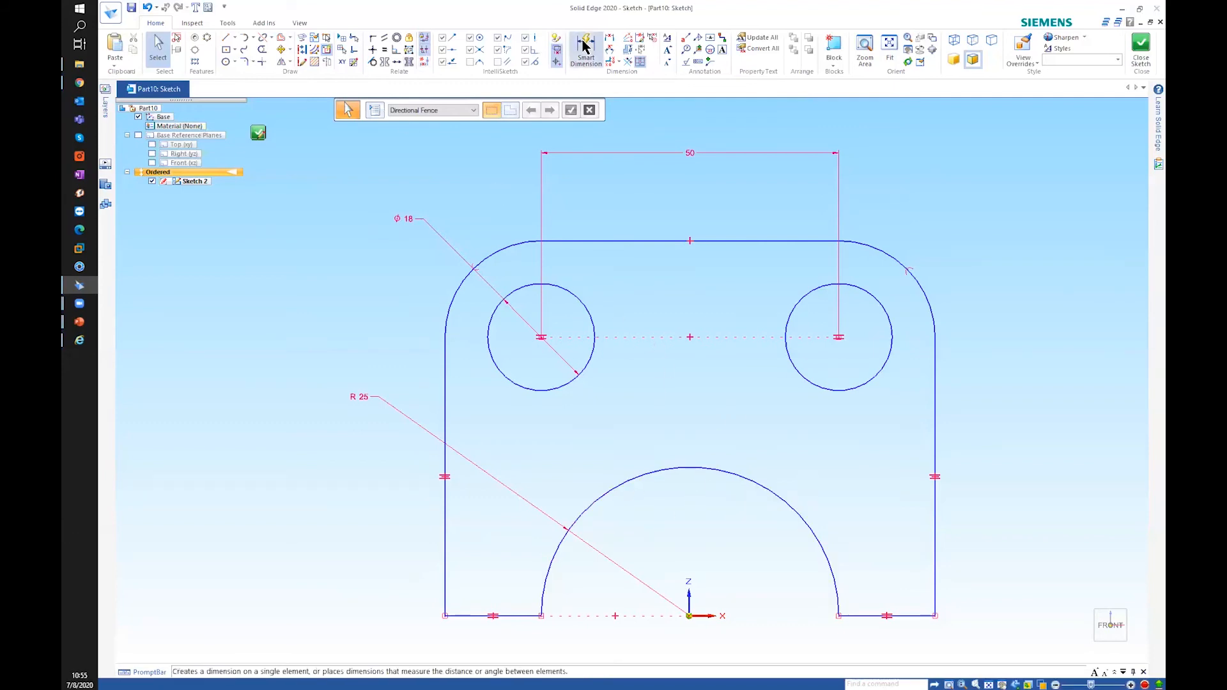
pyautogui.click(445, 370)
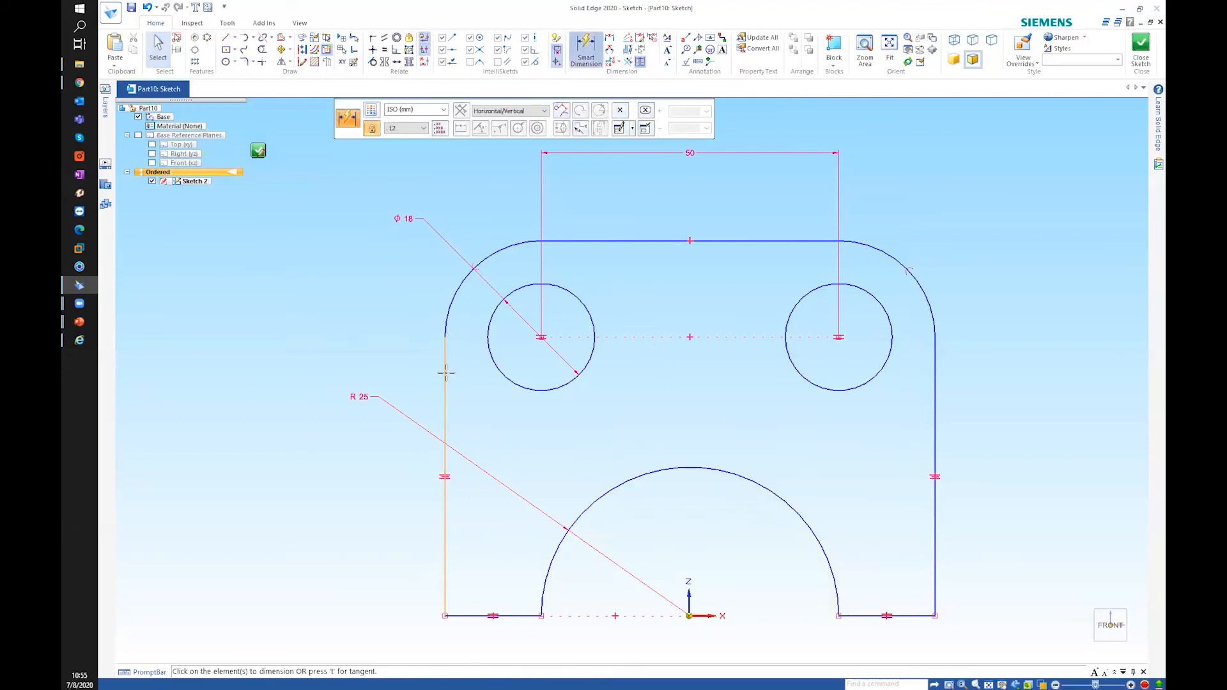
pyautogui.click(936, 392)
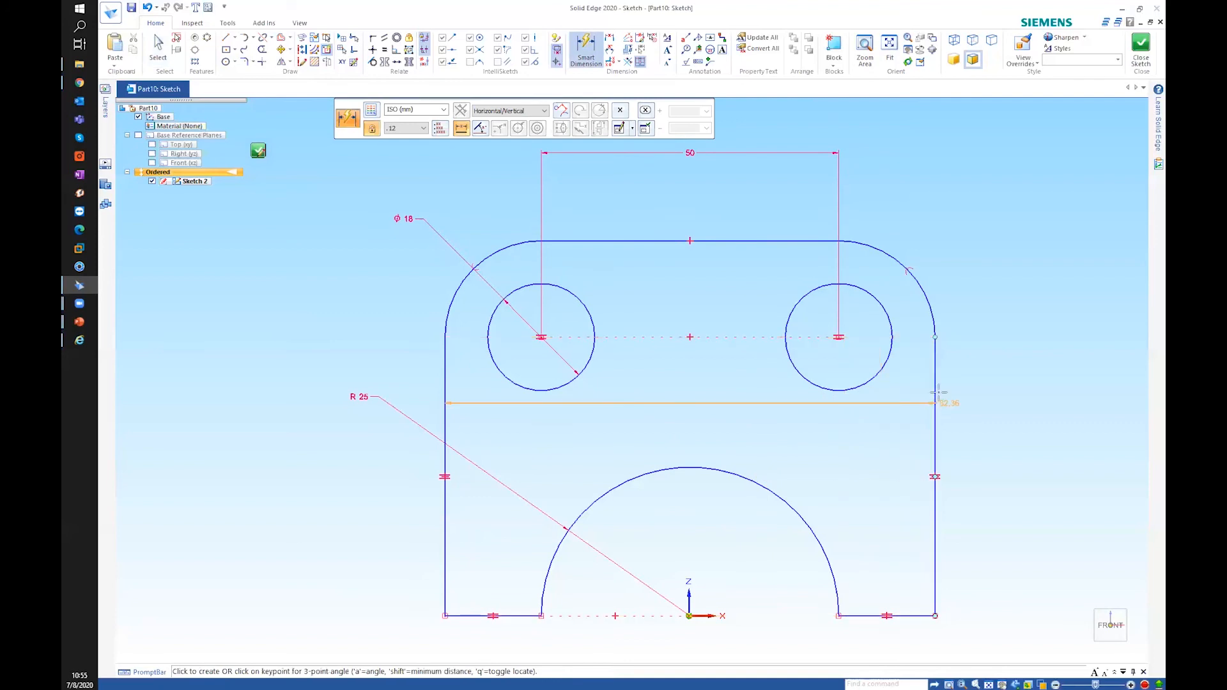
pyautogui.click(835, 110)
pyautogui.scroll(-2, 1040, 429)
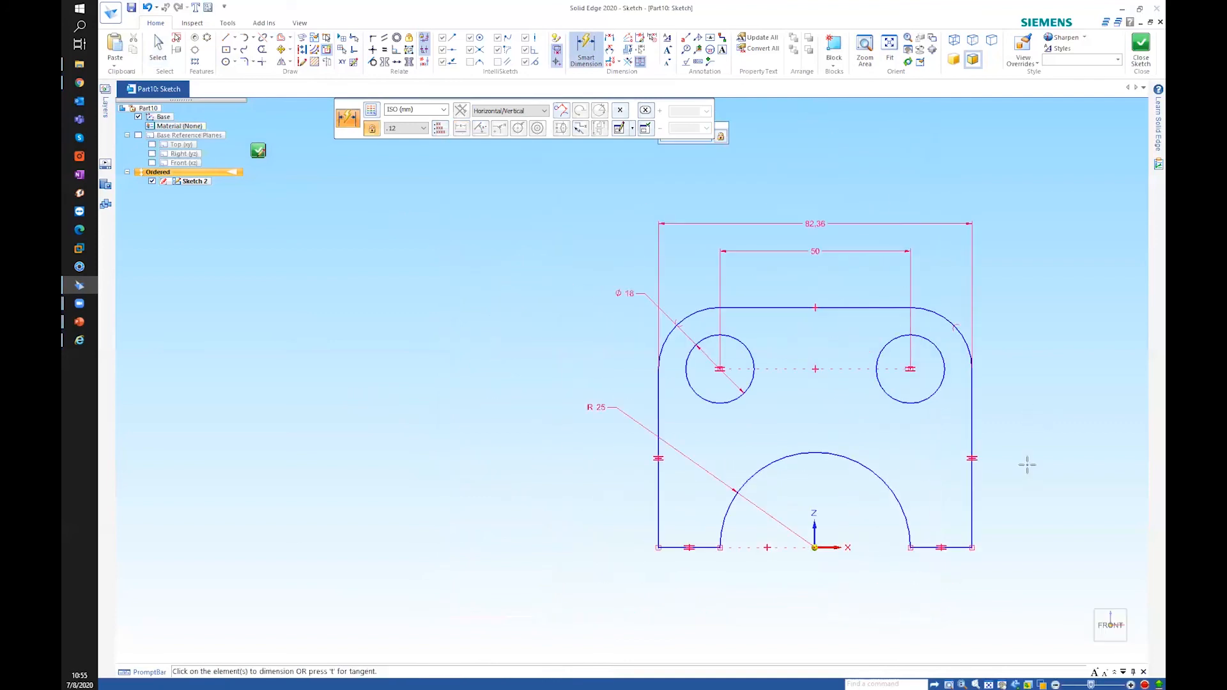
# Dimension the short bottom segment on the positive-X side and try to set its length to 16 mm
pyautogui.click(953, 547)
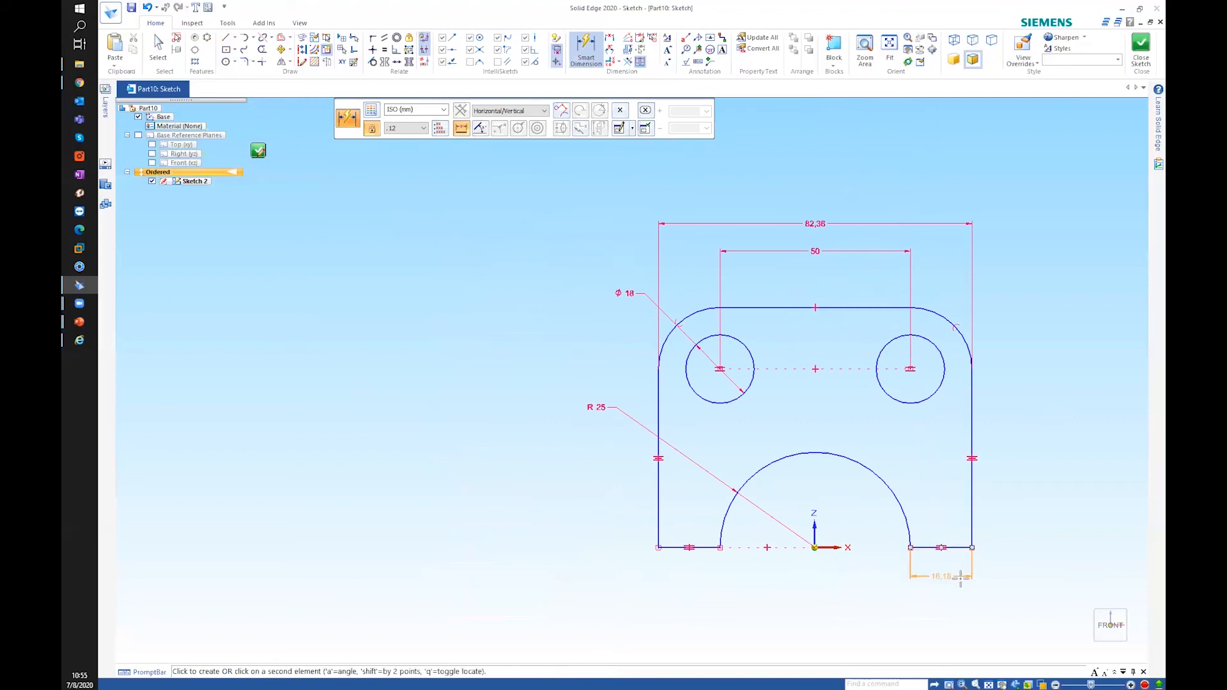
pyautogui.click(962, 591)
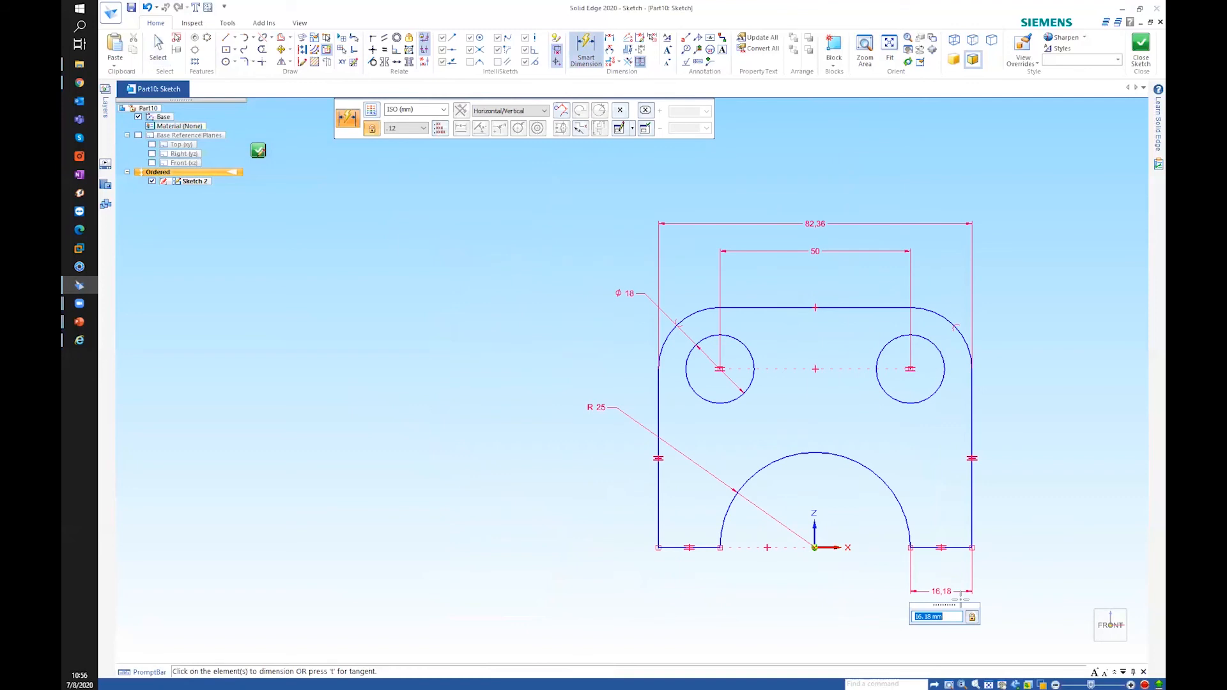
pyautogui.write('16')
pyautogui.press('Return')
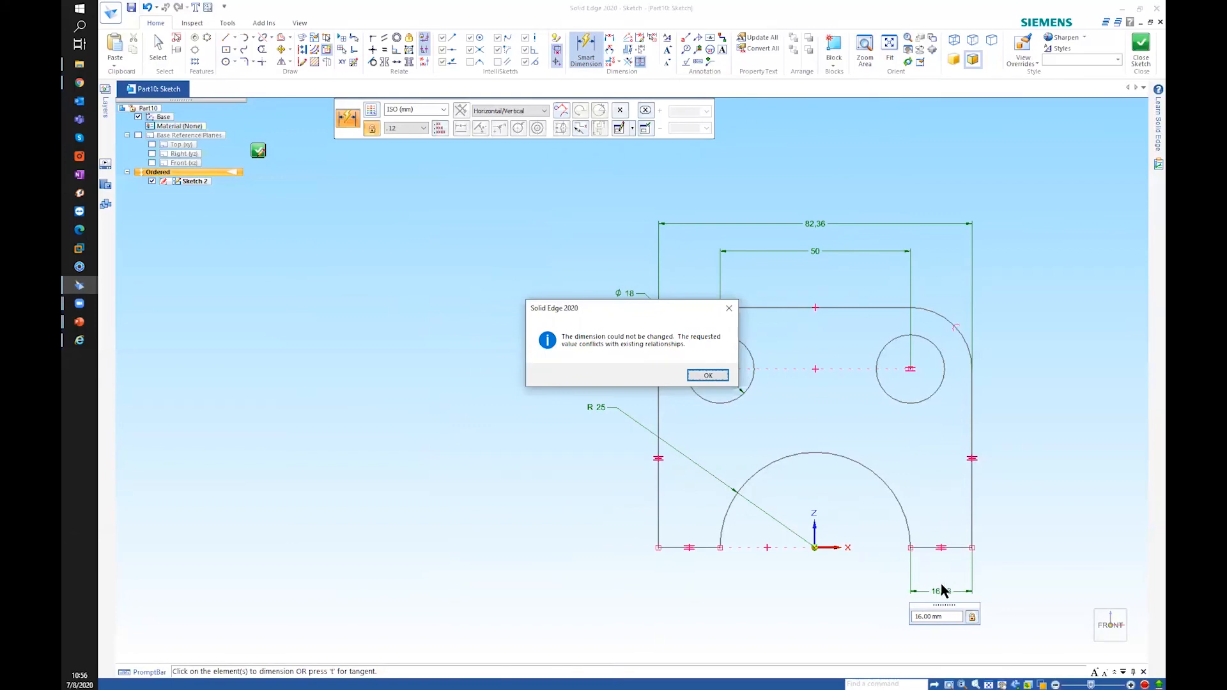
pyautogui.click(707, 375)
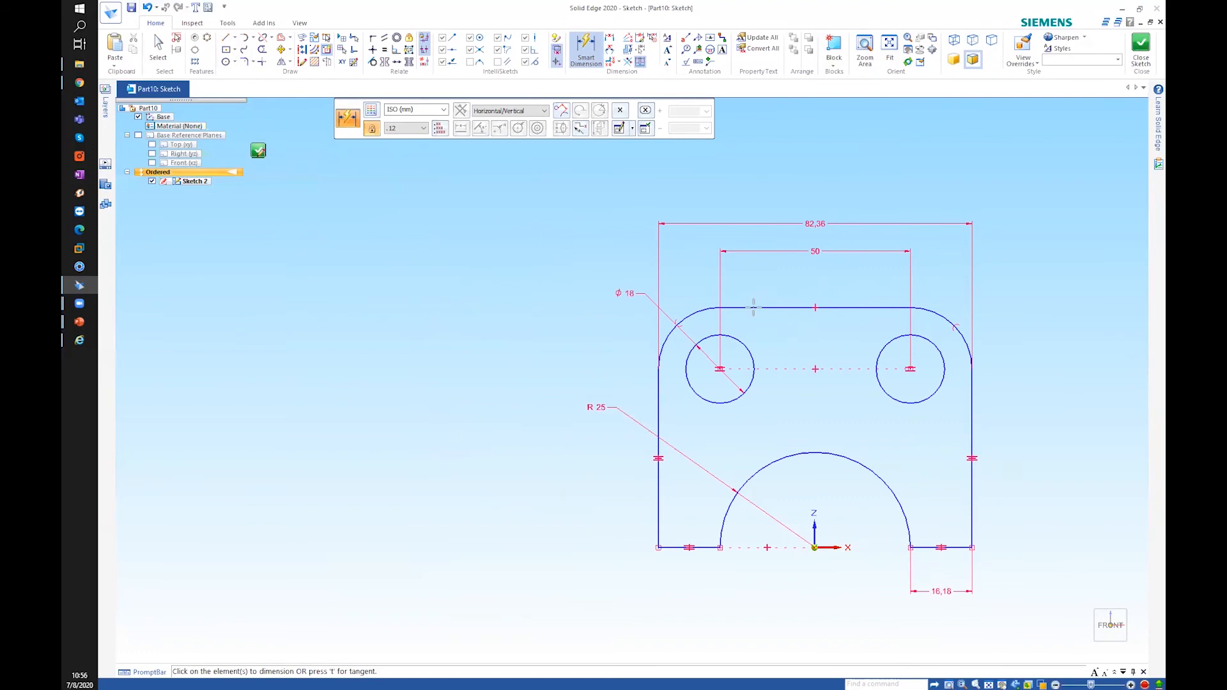
pyautogui.press('Escape')
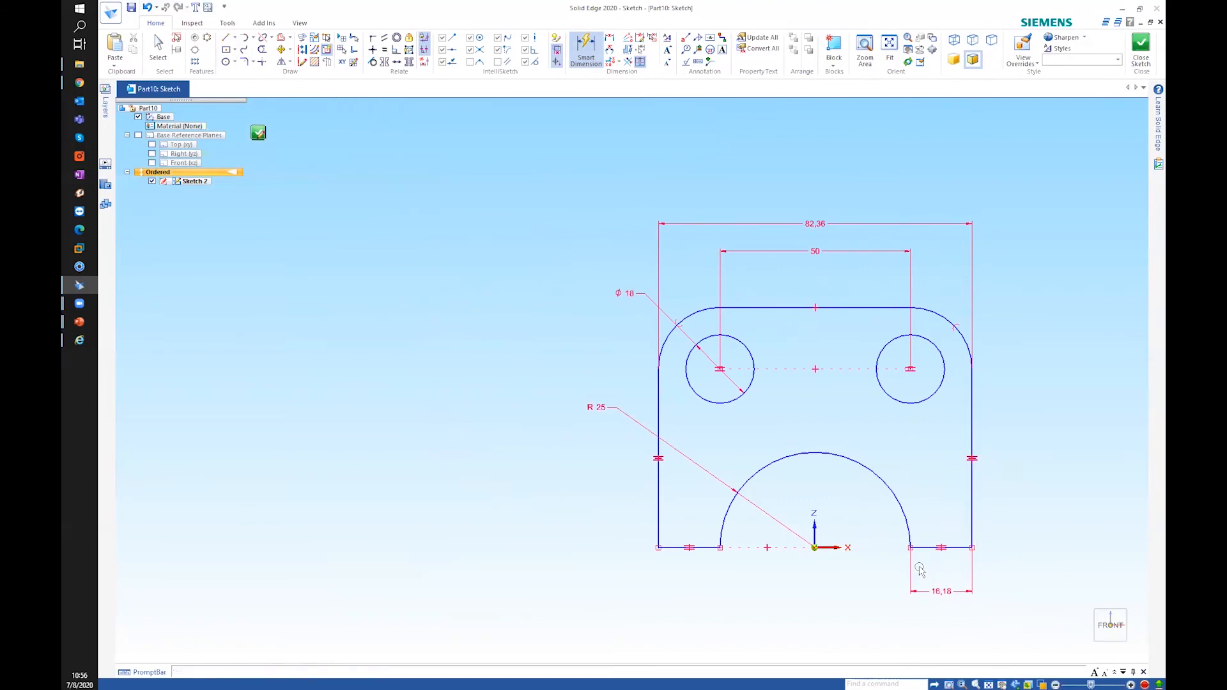
# Delete the overall width dimension and set the positive-X bottom segment's length to 16 mm
pyautogui.click(852, 225)
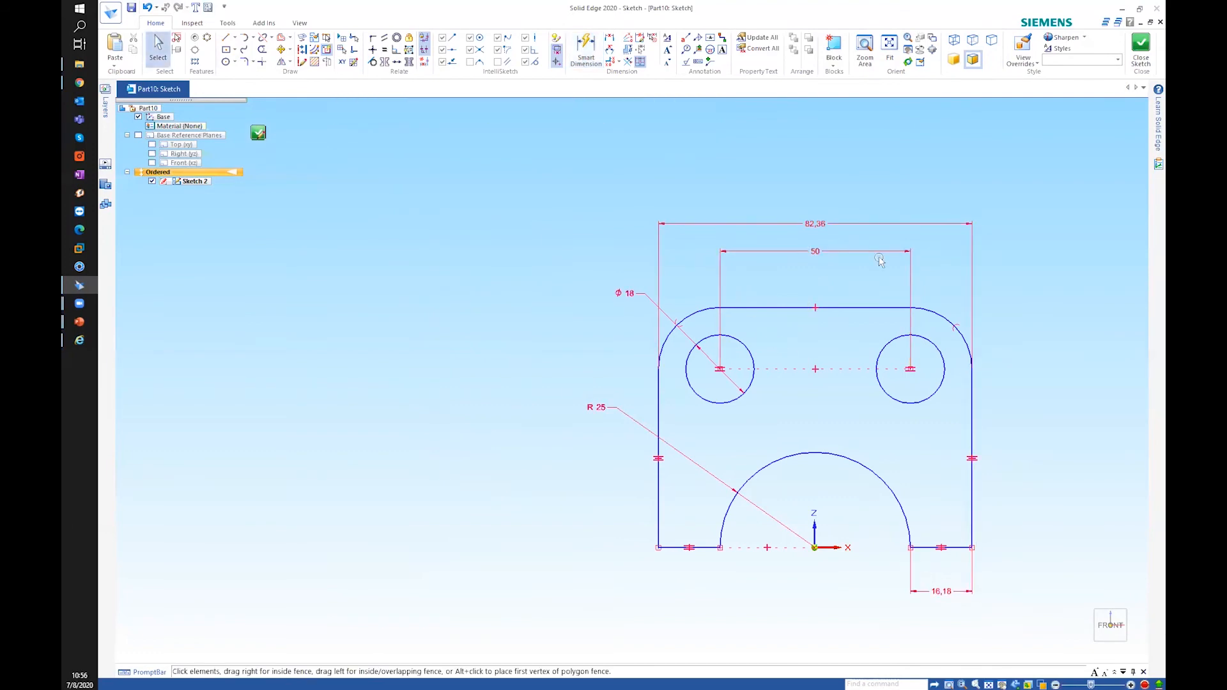
pyautogui.press('Delete')
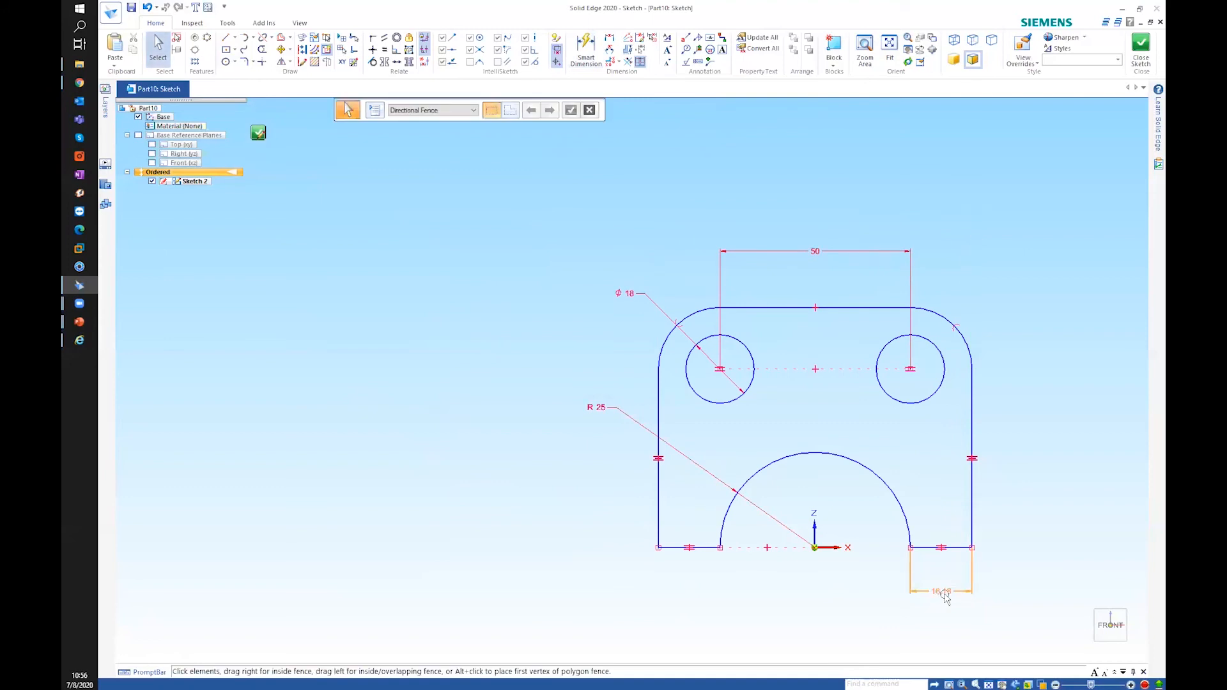
pyautogui.click(943, 593)
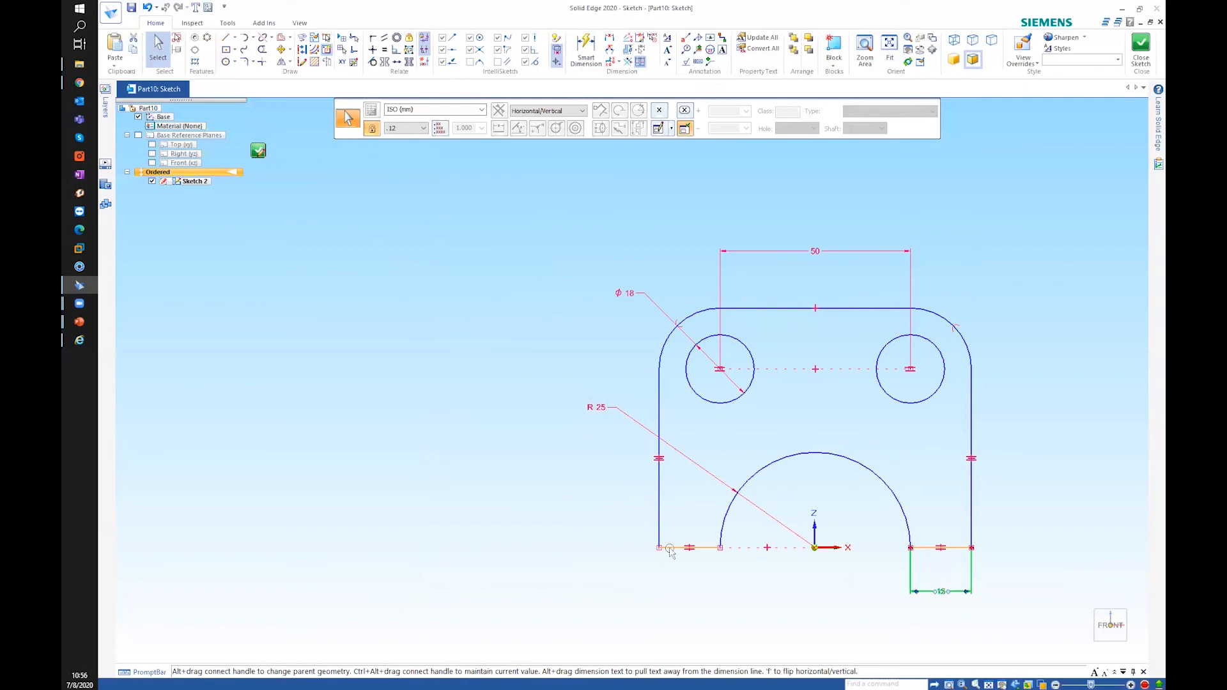
pyautogui.click(588, 517)
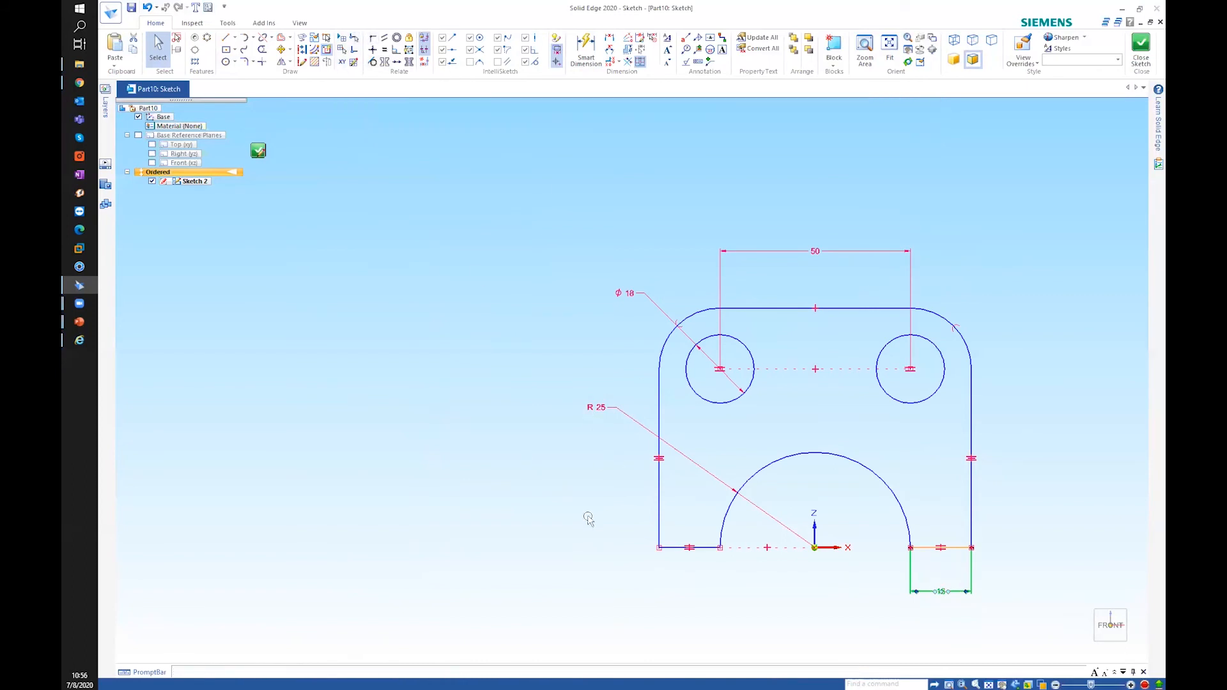
# Dimension the plate's overall height from the top edge to the negative-X bottom segment, placed outside the negative-X side
pyautogui.click(578, 45)
pyautogui.click(751, 308)
pyautogui.click(706, 548)
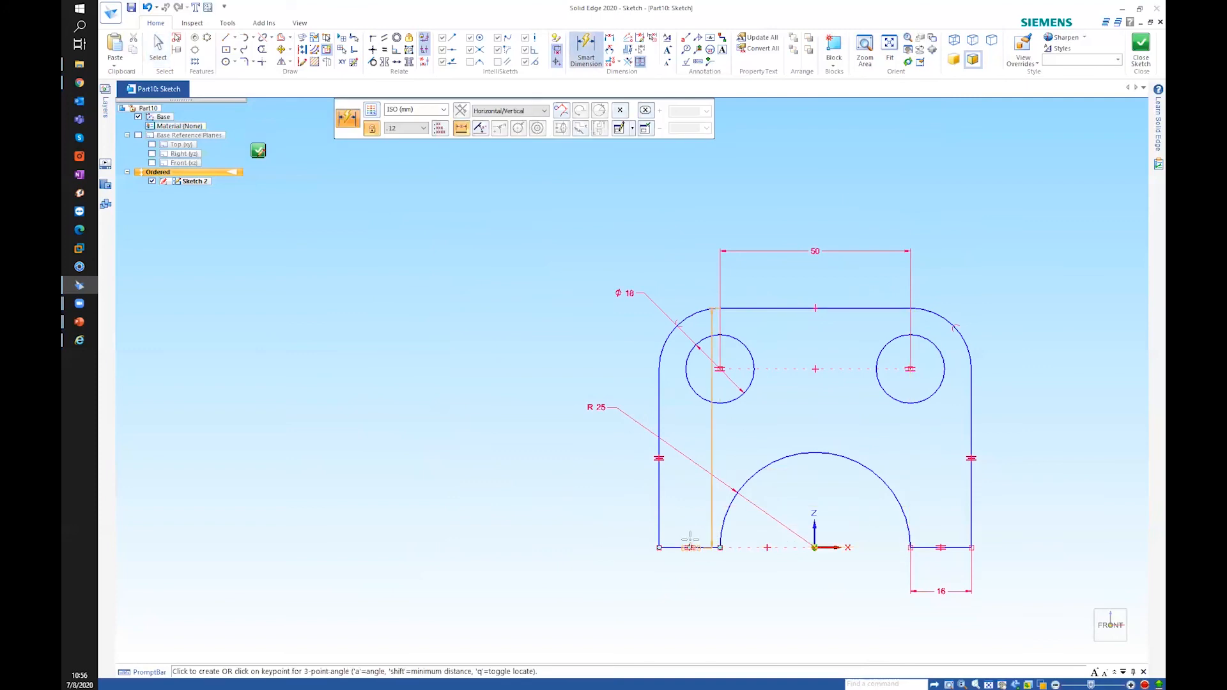
pyautogui.click(484, 517)
pyautogui.moveTo(380, 314); pyautogui.dragTo(359, 297, button='right')
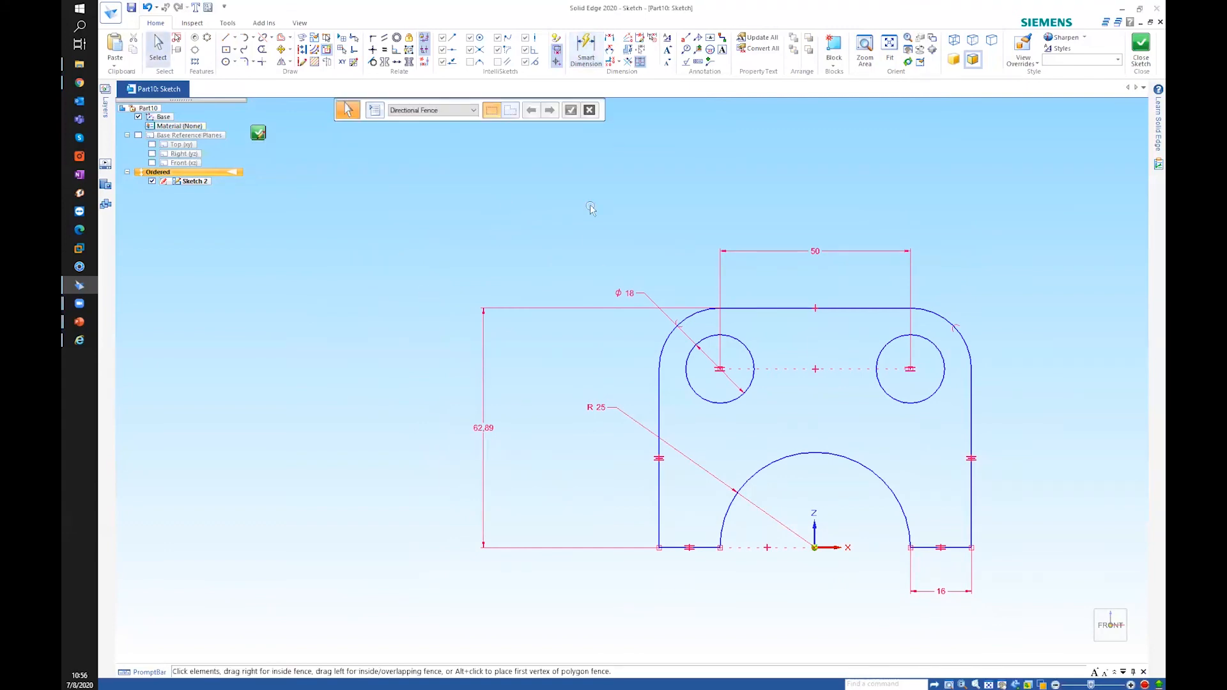
# Align the midpoint of the top edge vertically with the coordinate origin using a Horizontal/Vertical relationship
pyautogui.click(373, 62)
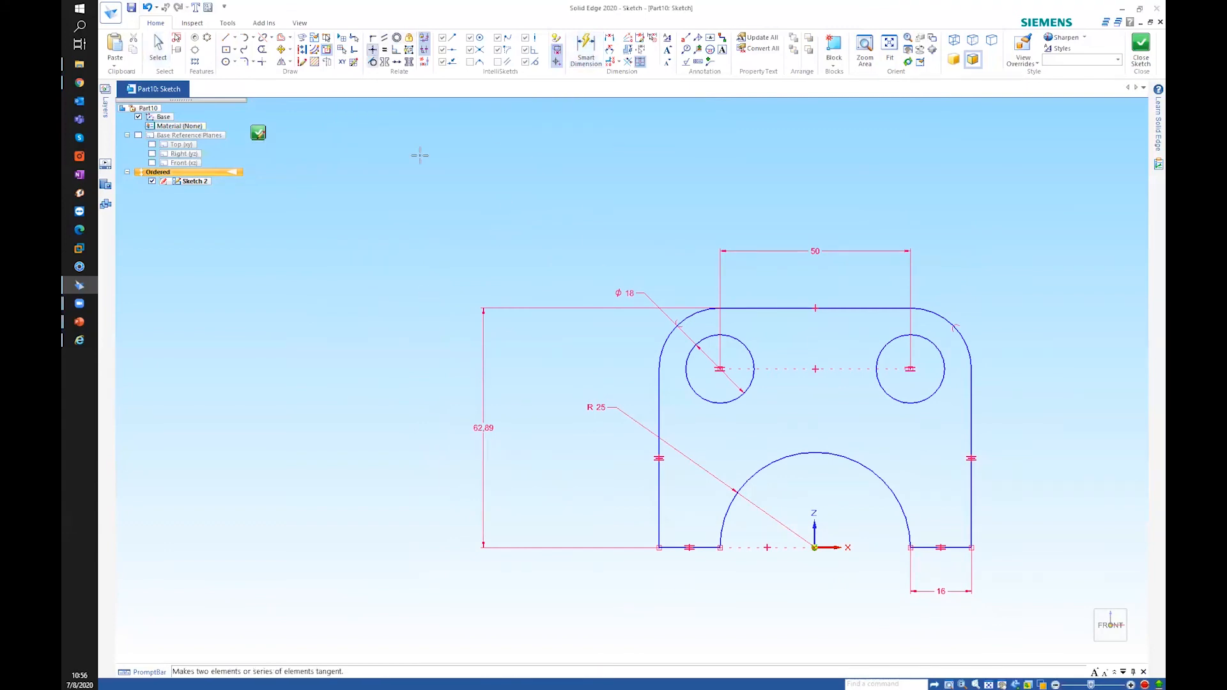
pyautogui.click(814, 308)
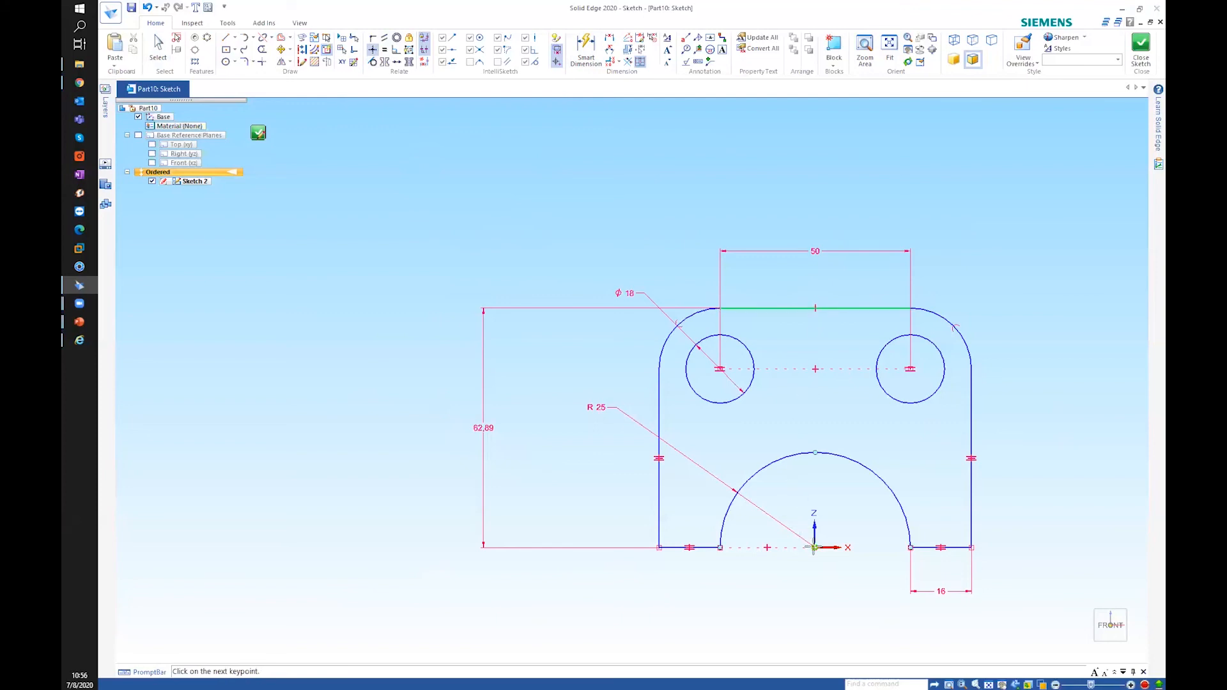
pyautogui.click(814, 547)
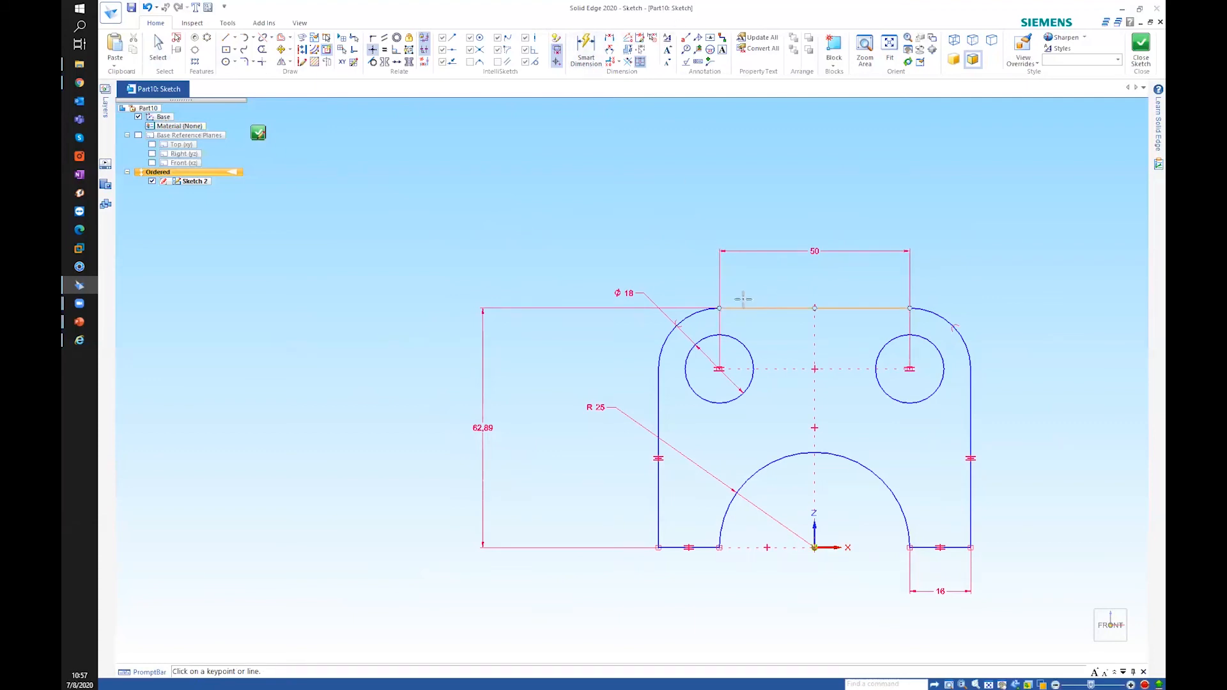
pyautogui.rightClick(605, 171)
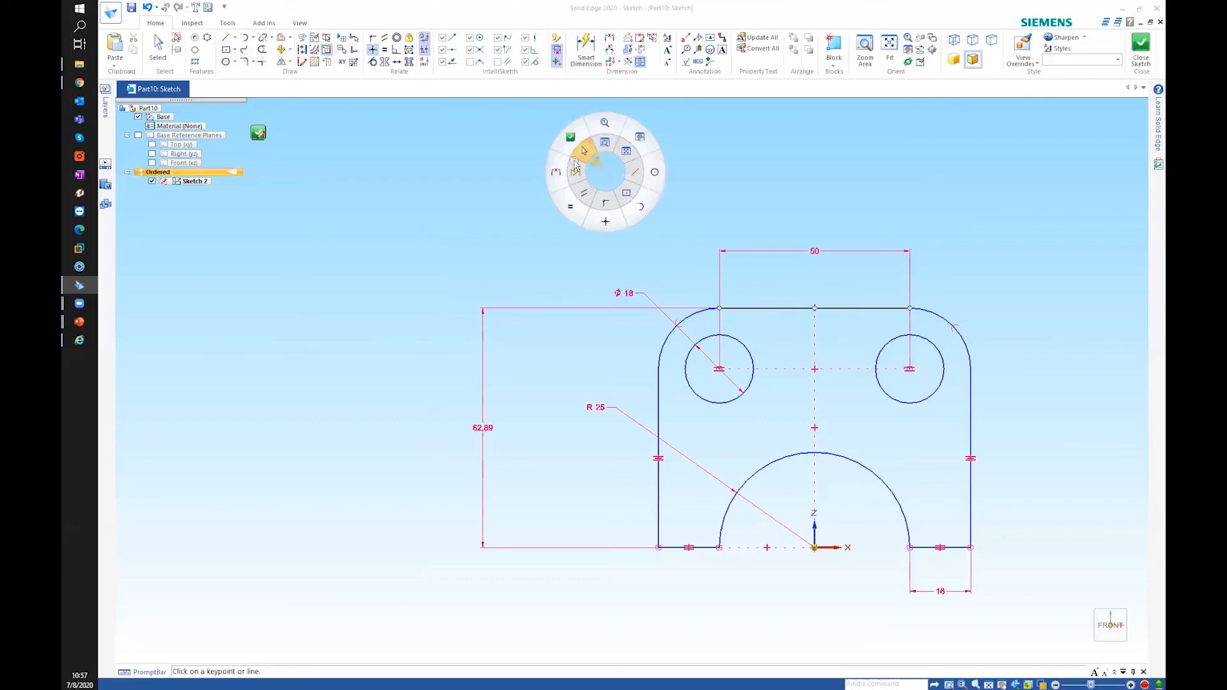
pyautogui.click(577, 161)
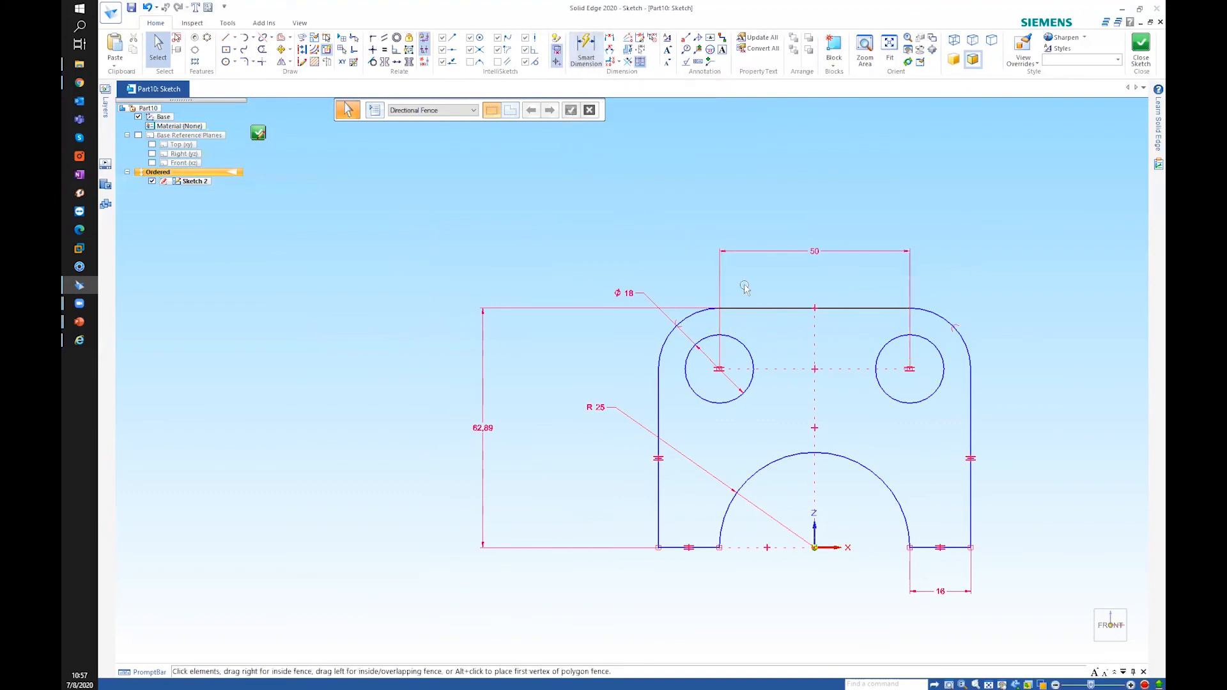
# Test the sketch's remaining freedom by pulling on the negative-X circle and the semicircular arc
pyautogui.click(746, 347)
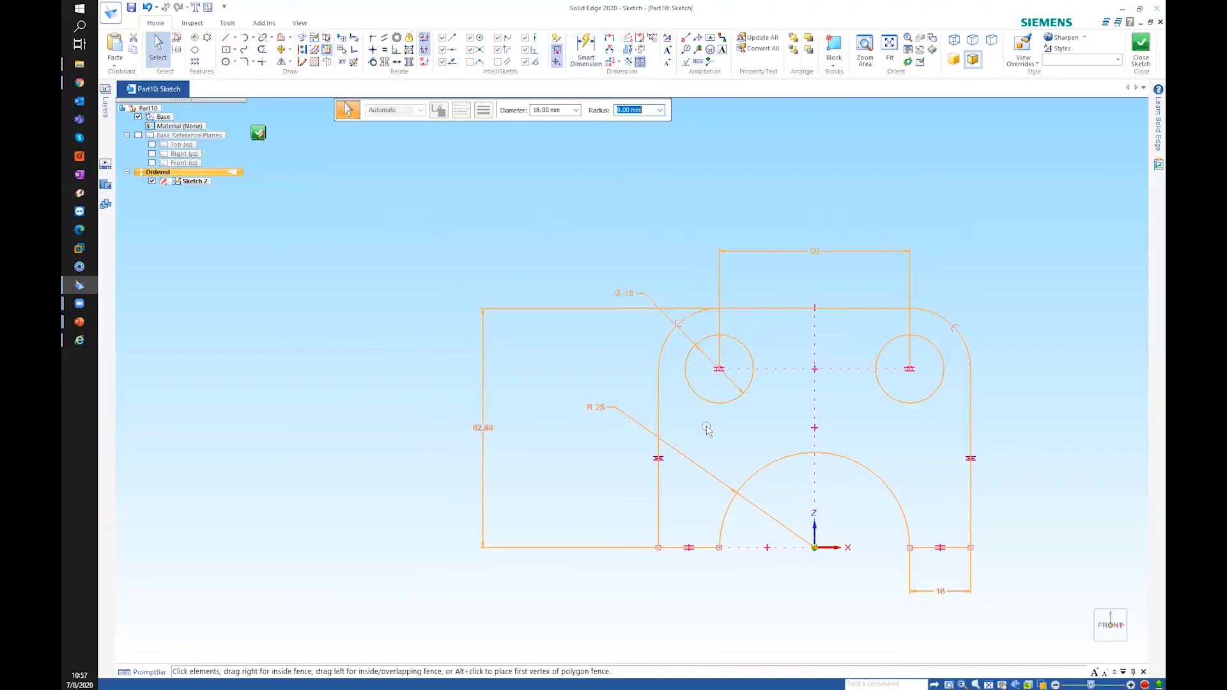
pyautogui.click(609, 233)
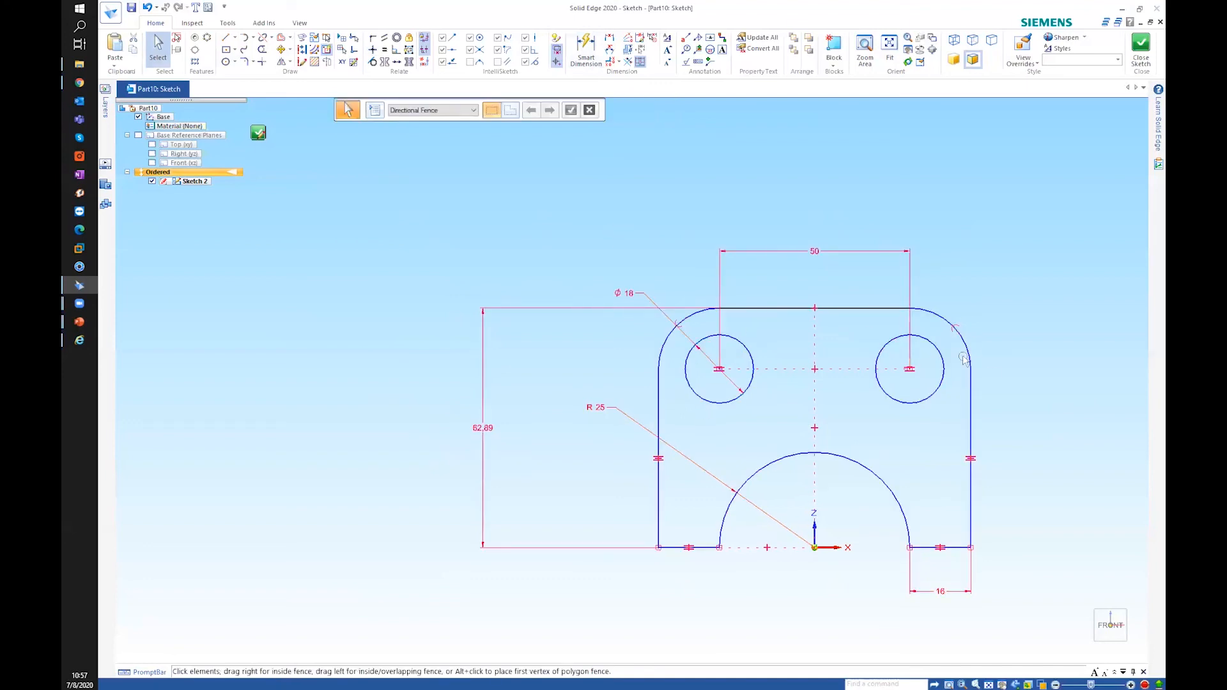
pyautogui.click(882, 480)
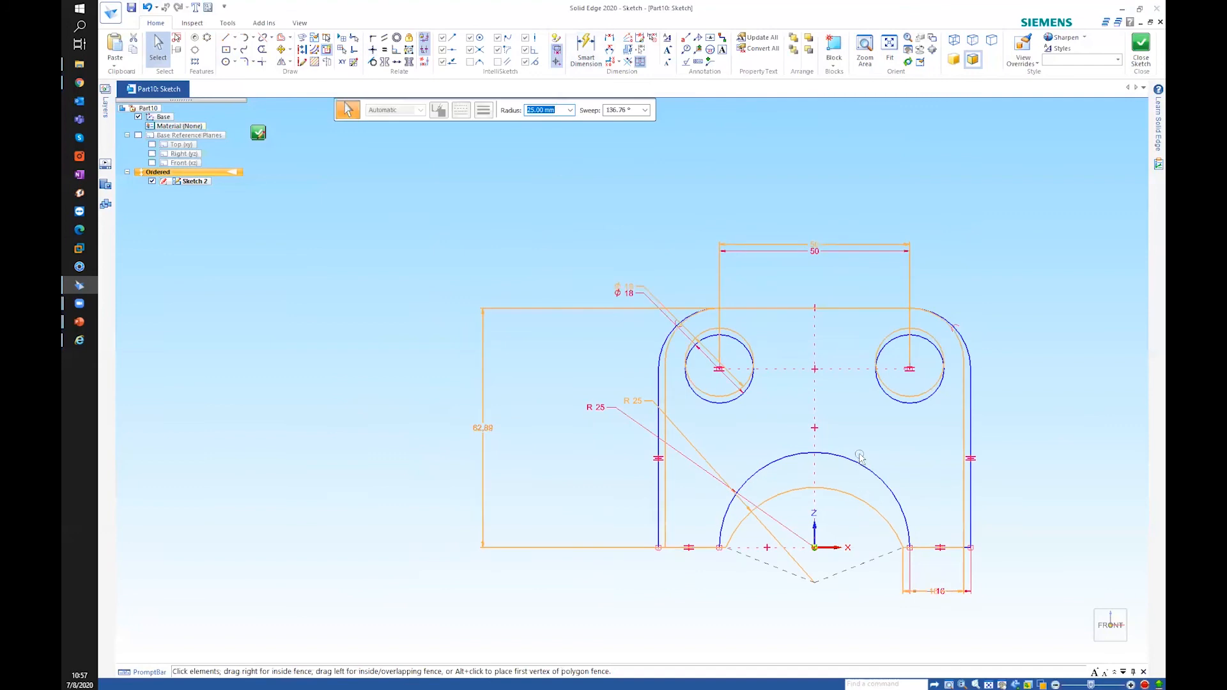
pyautogui.moveTo(859, 455); pyautogui.dragTo(860, 456)
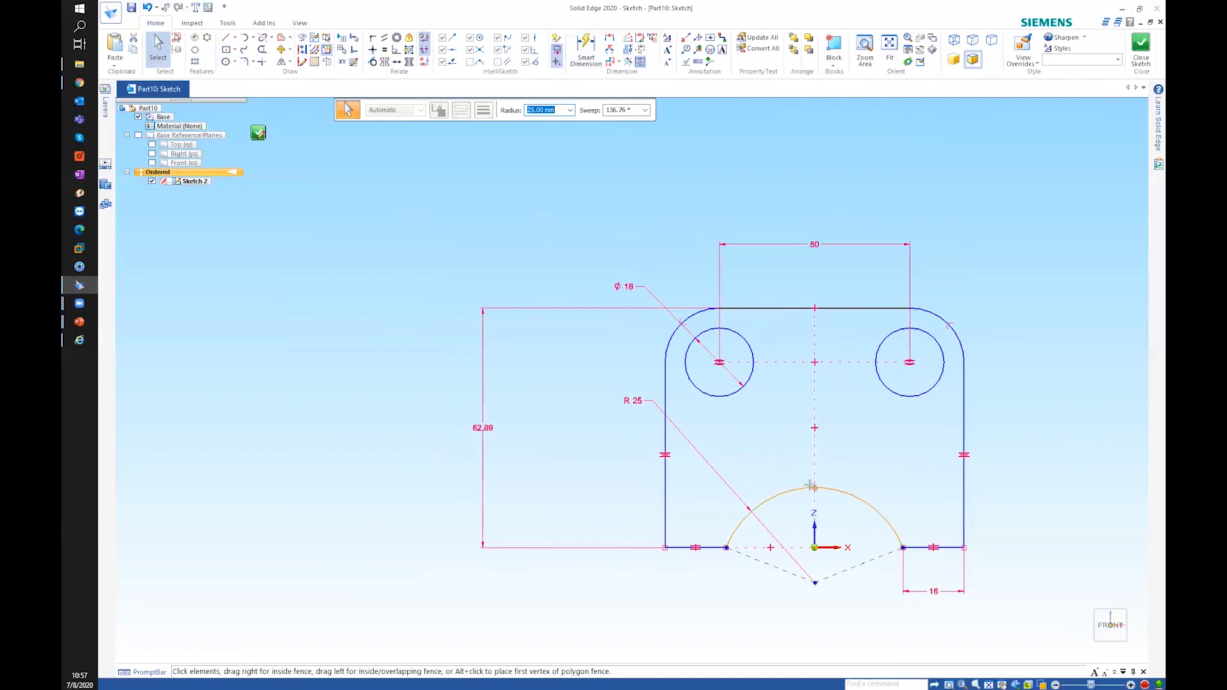
pyautogui.click(463, 151)
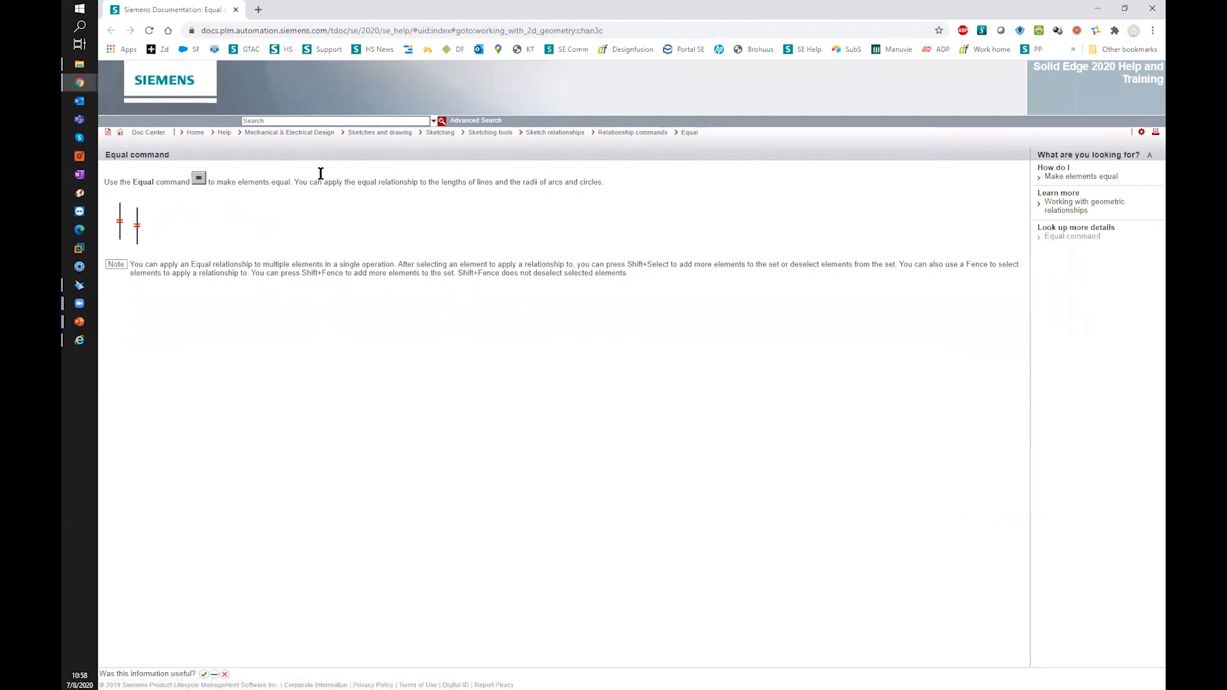
# Close the Equal command help page, and close the sketch without starting another one
pyautogui.click(1152, 9)
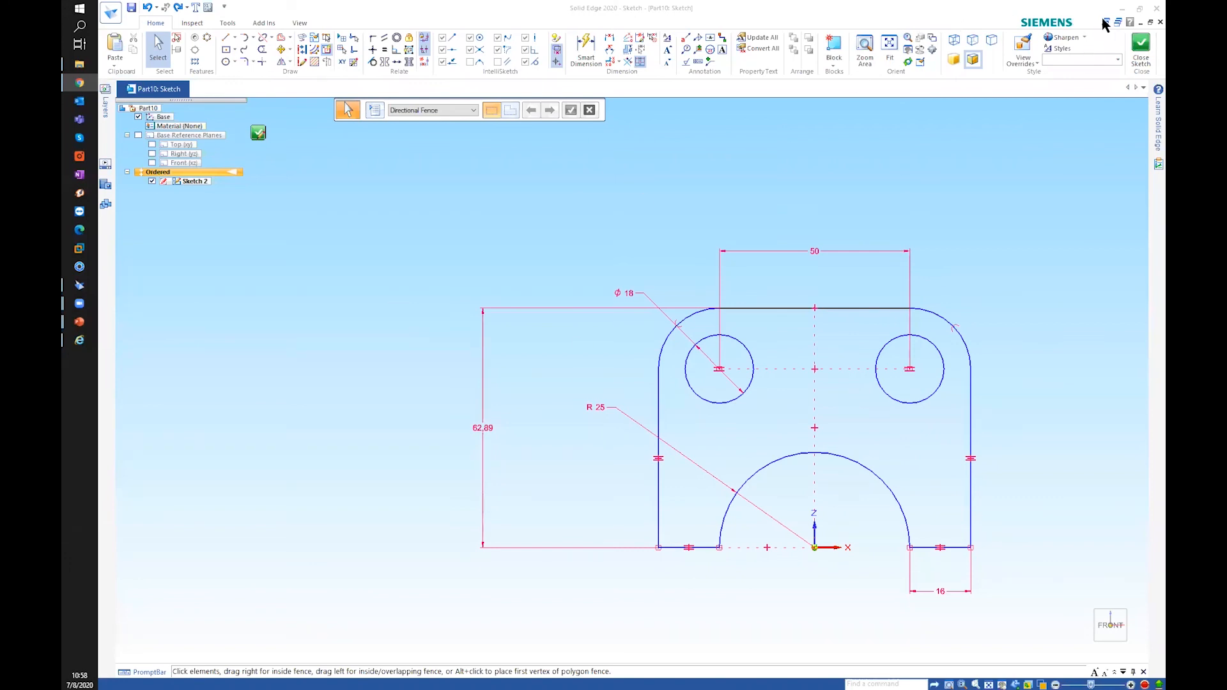
pyautogui.click(1142, 51)
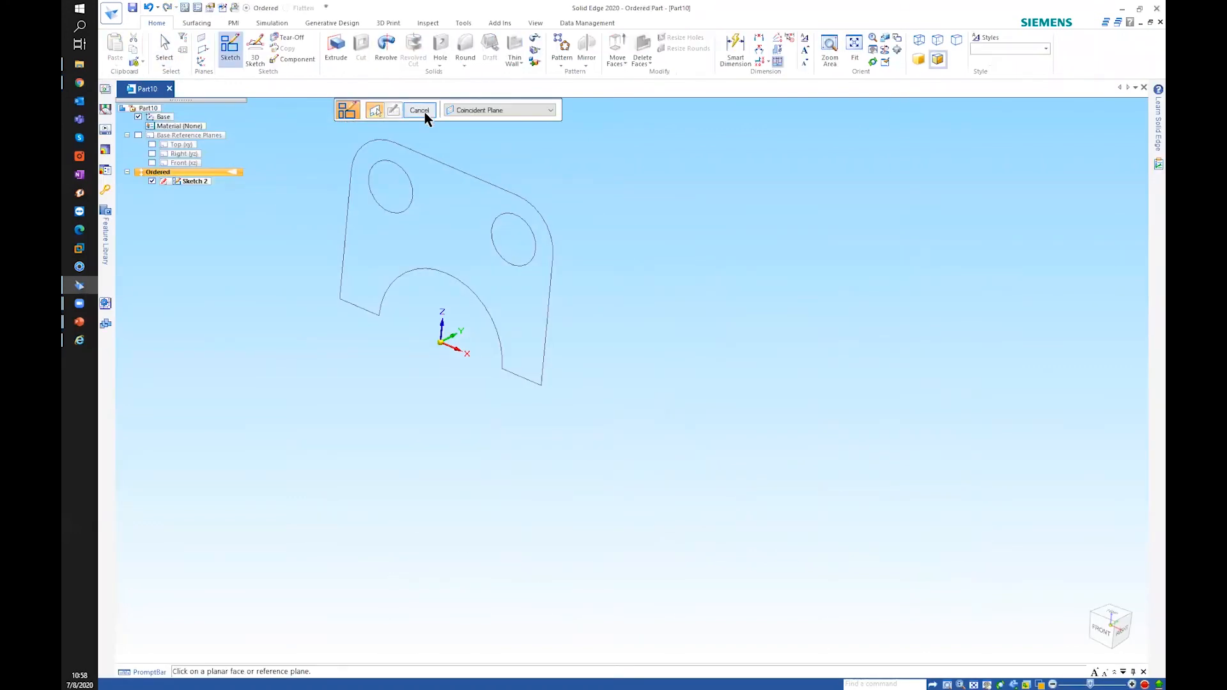
pyautogui.click(421, 111)
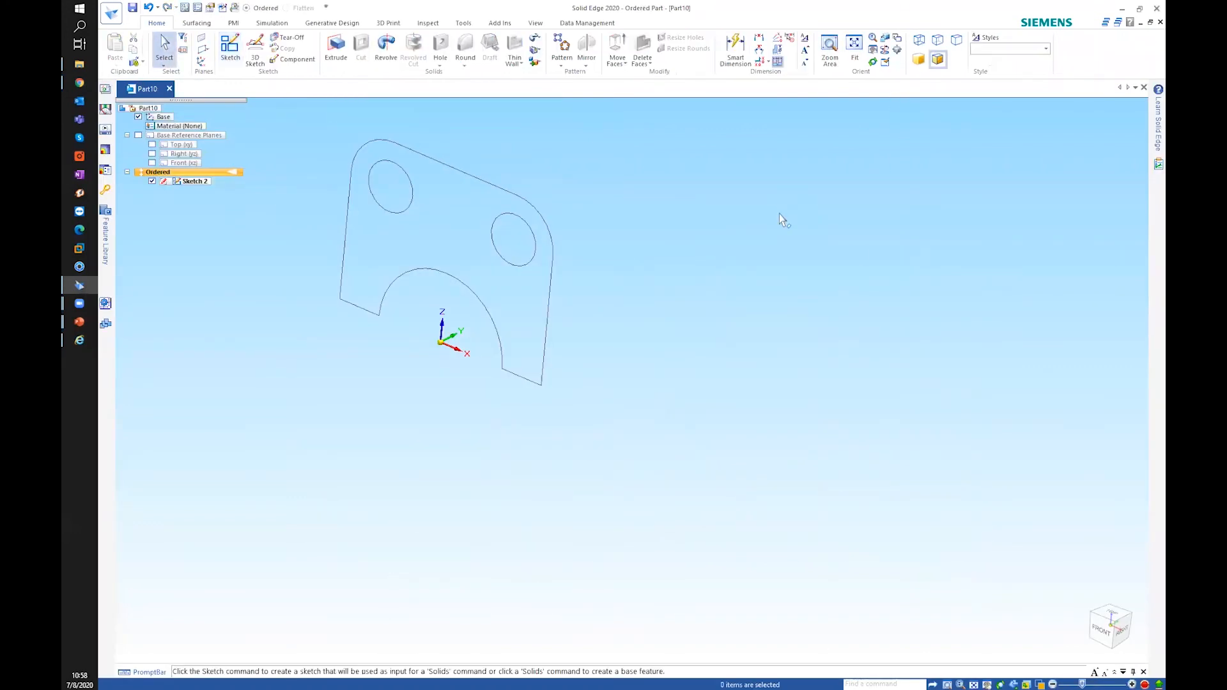
# Minimize Solid Edge and switch to the slide presentation on other sketching capabilities
pyautogui.click(1120, 11)
pyautogui.click(542, 284)
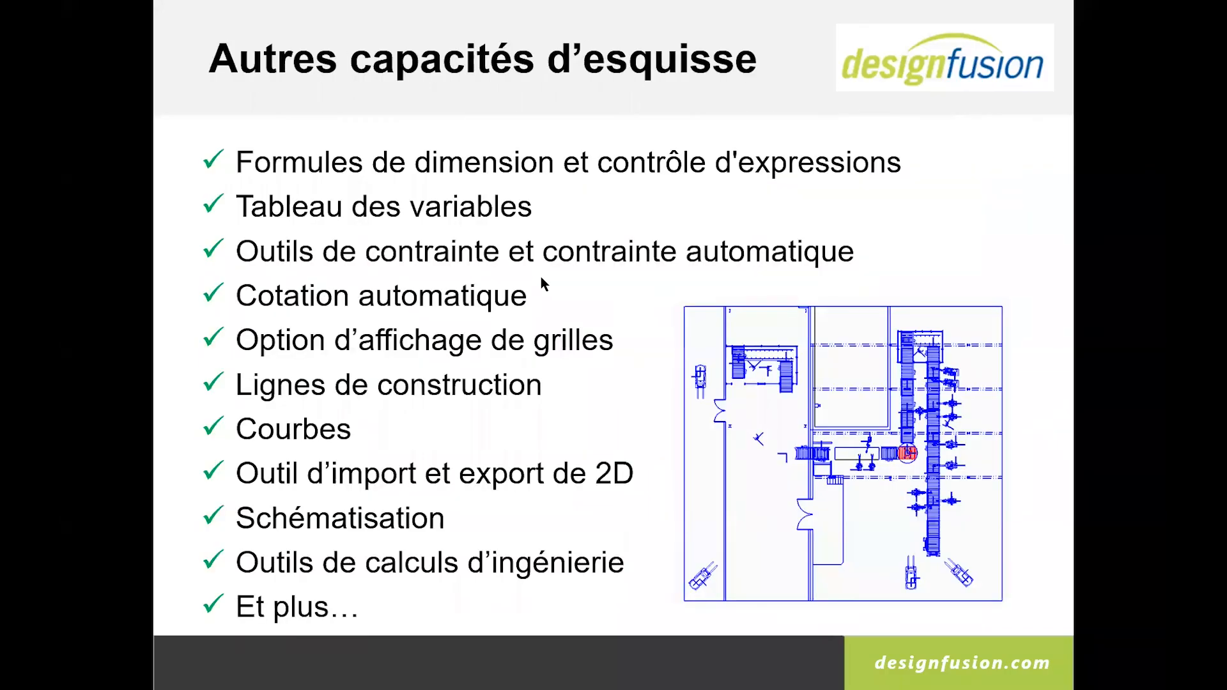
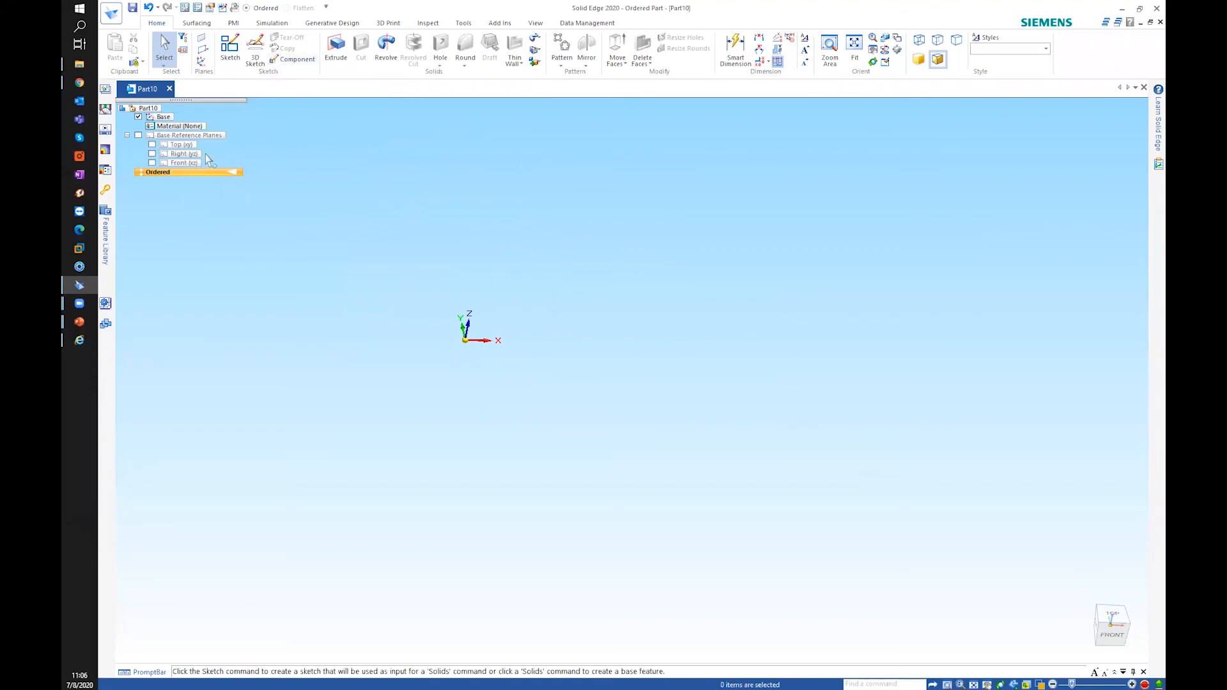
# Examine the file types that can be opened, filter for AutoCAD documents (*.dwg), and leave without opening a file
pyautogui.click(113, 14)
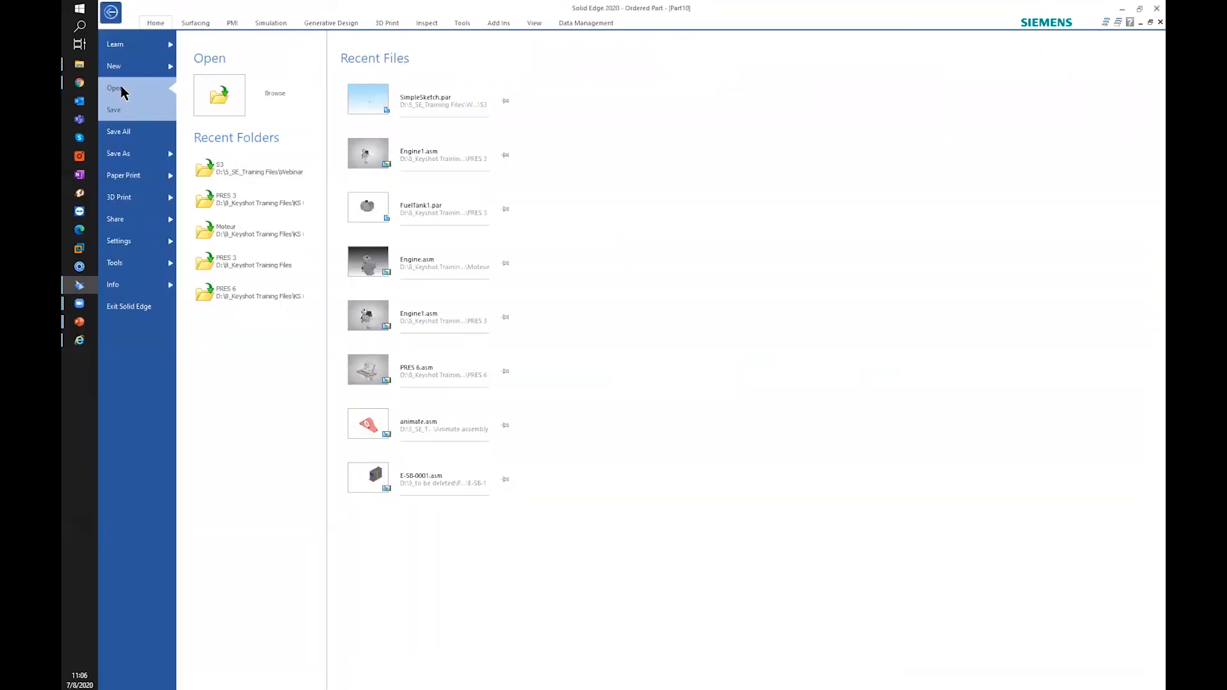
pyautogui.click(218, 103)
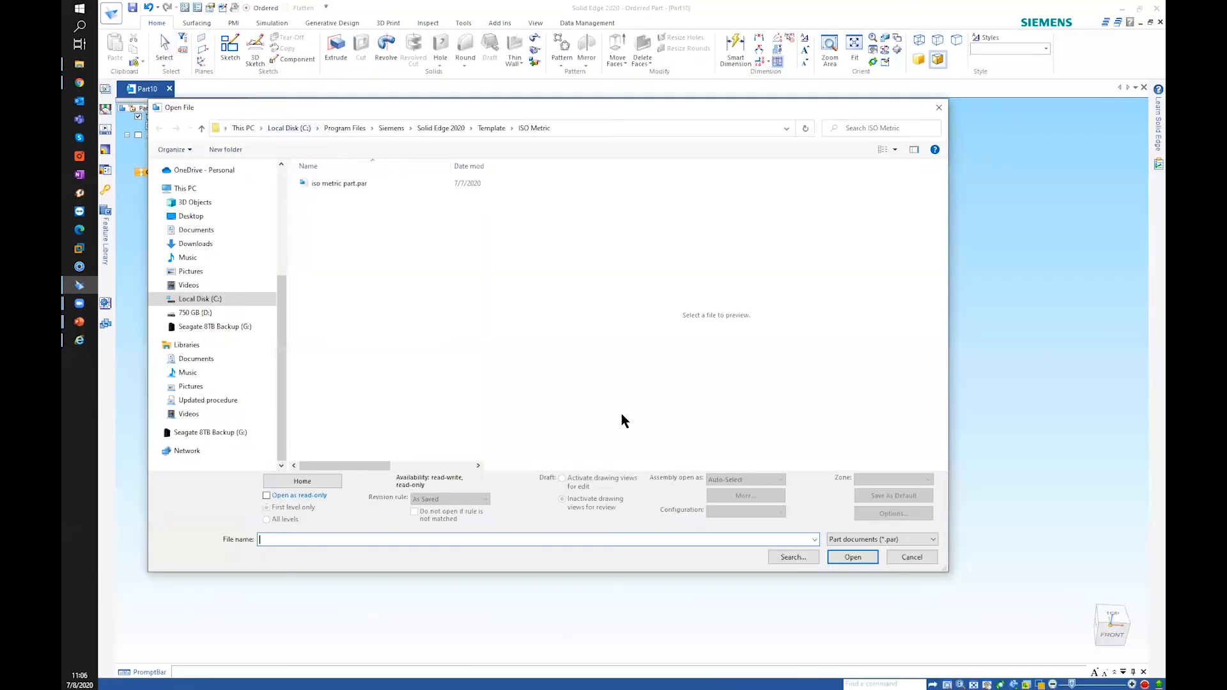
pyautogui.click(901, 542)
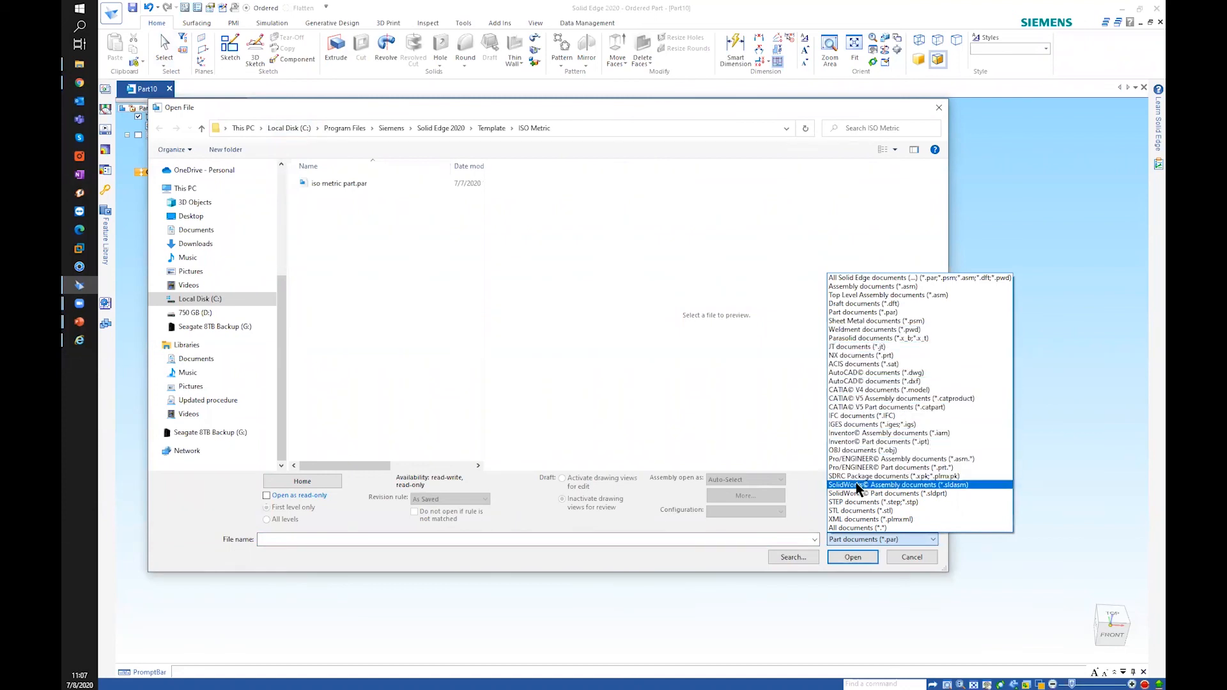
pyautogui.click(877, 373)
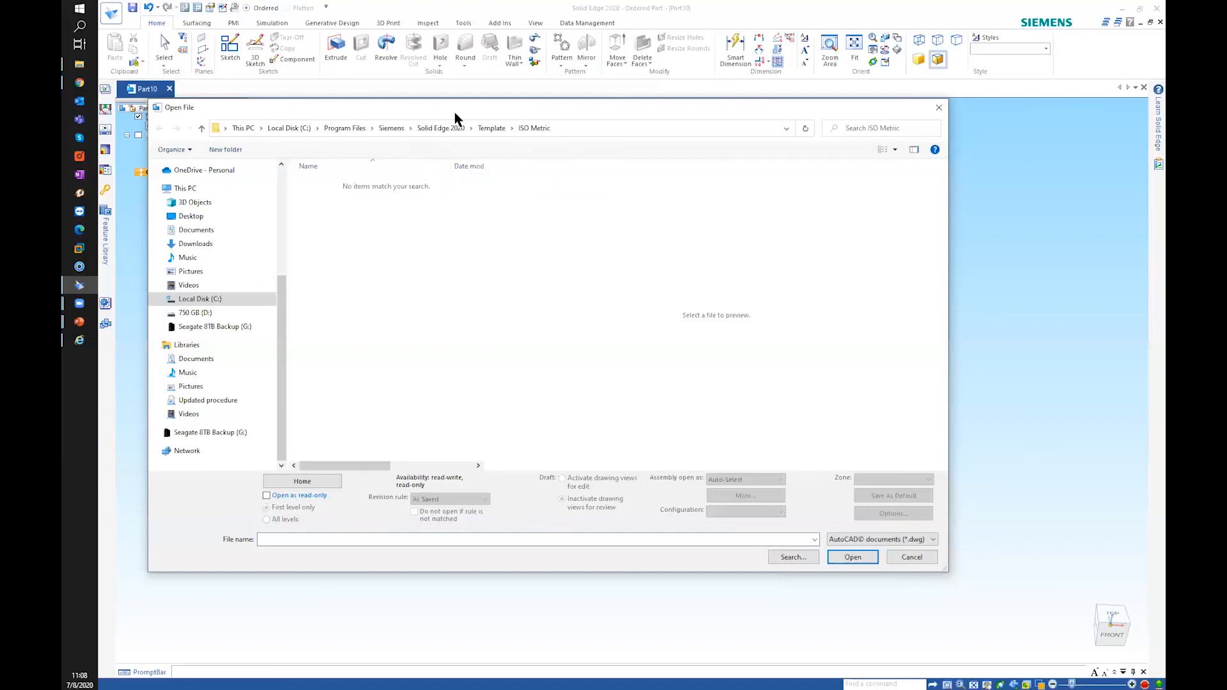
pyautogui.click(908, 557)
# Start a sketch on the front XZ plane and draw a closed-looking chain of connected lines on the positive-X side, its longest line about 43 mm
pyautogui.click(229, 51)
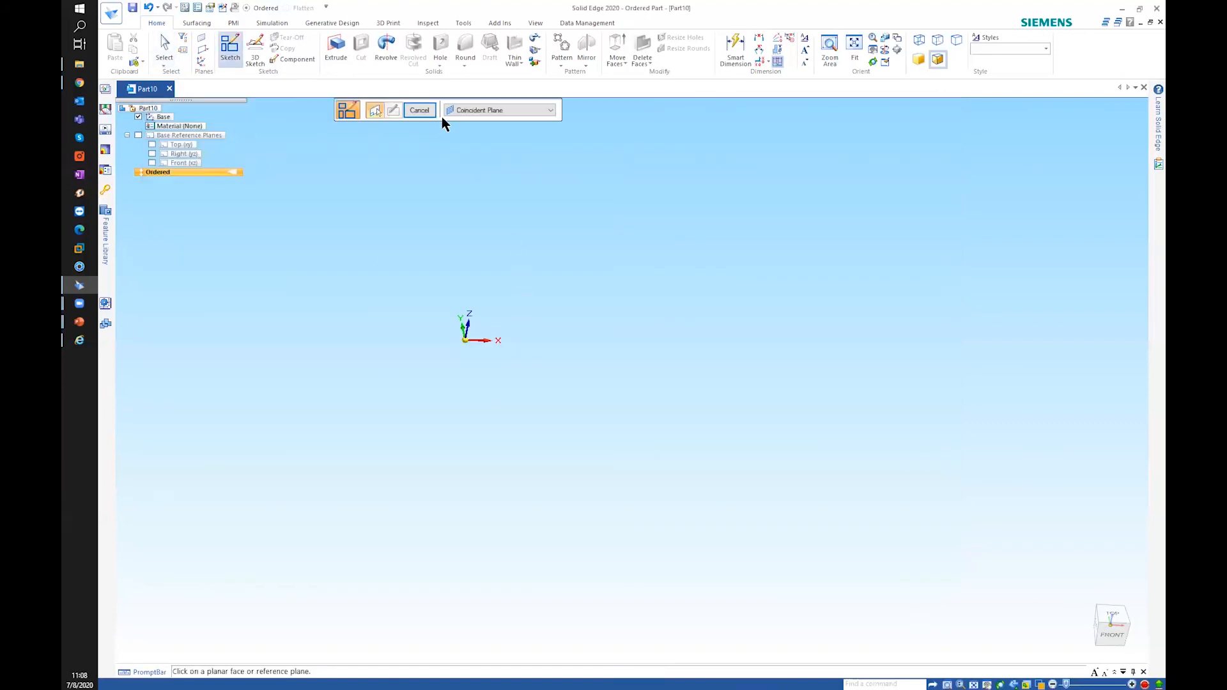
pyautogui.click(474, 330)
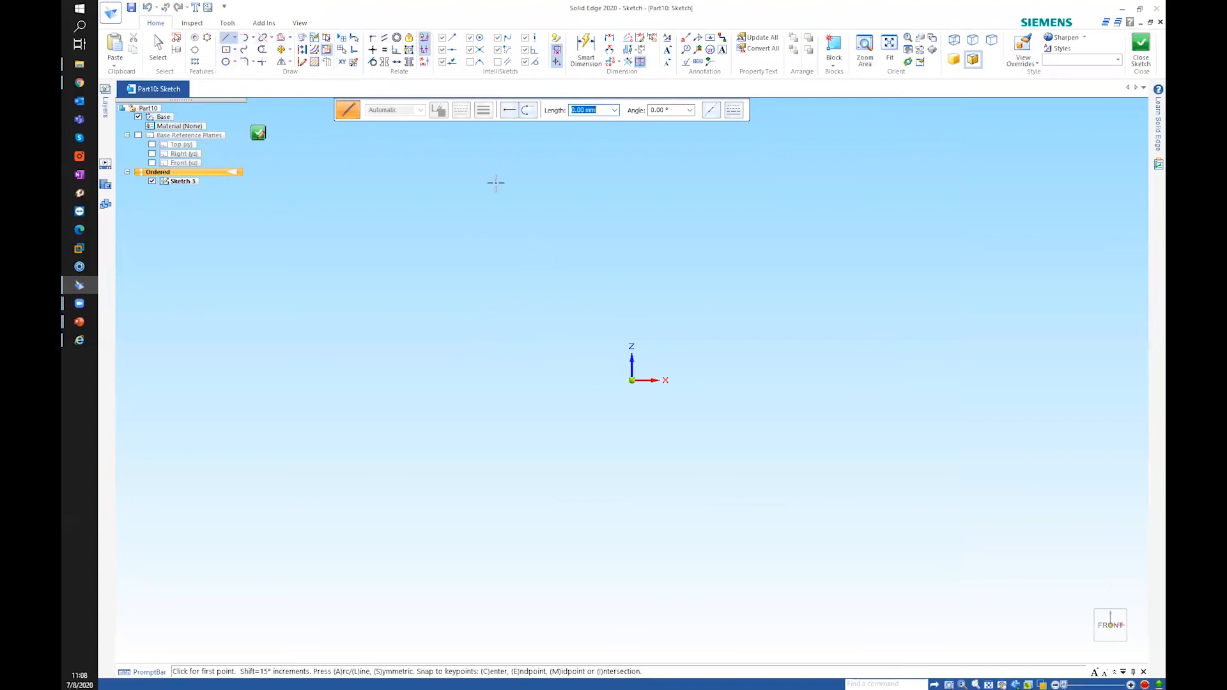
pyautogui.click(830, 359)
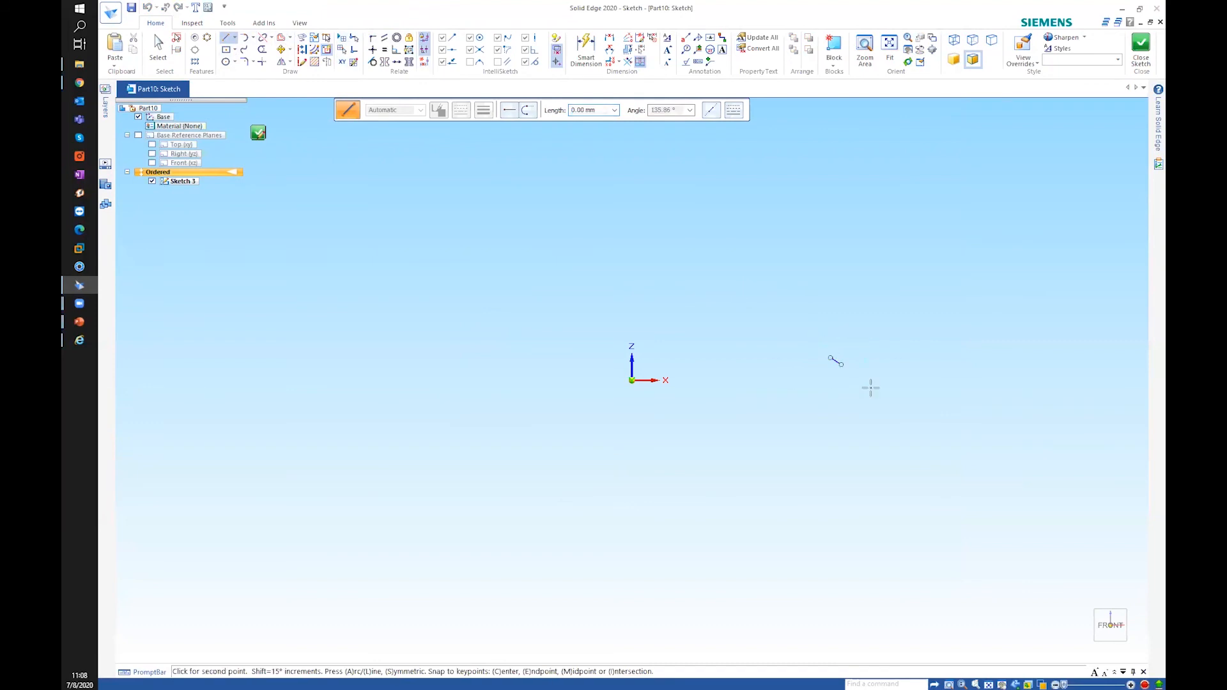
pyautogui.click(908, 392)
pyautogui.click(880, 365)
pyautogui.click(869, 376)
pyautogui.rightClick(830, 412)
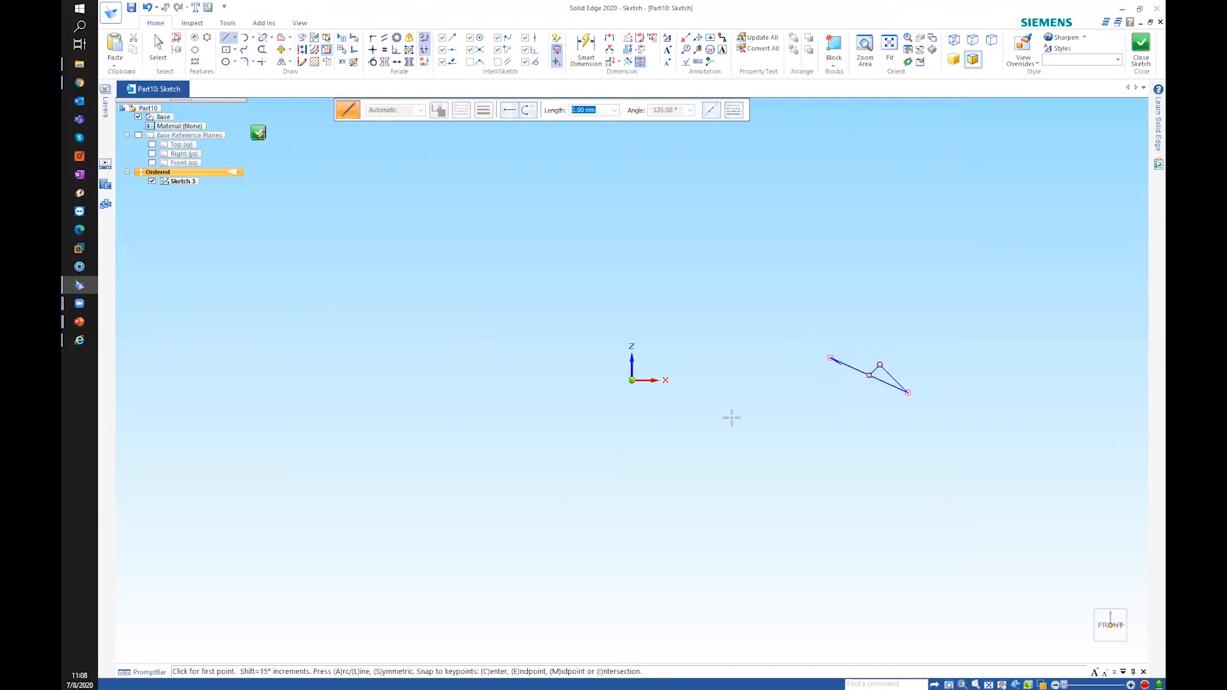
pyautogui.rightClick(411, 297)
pyautogui.press('Escape')
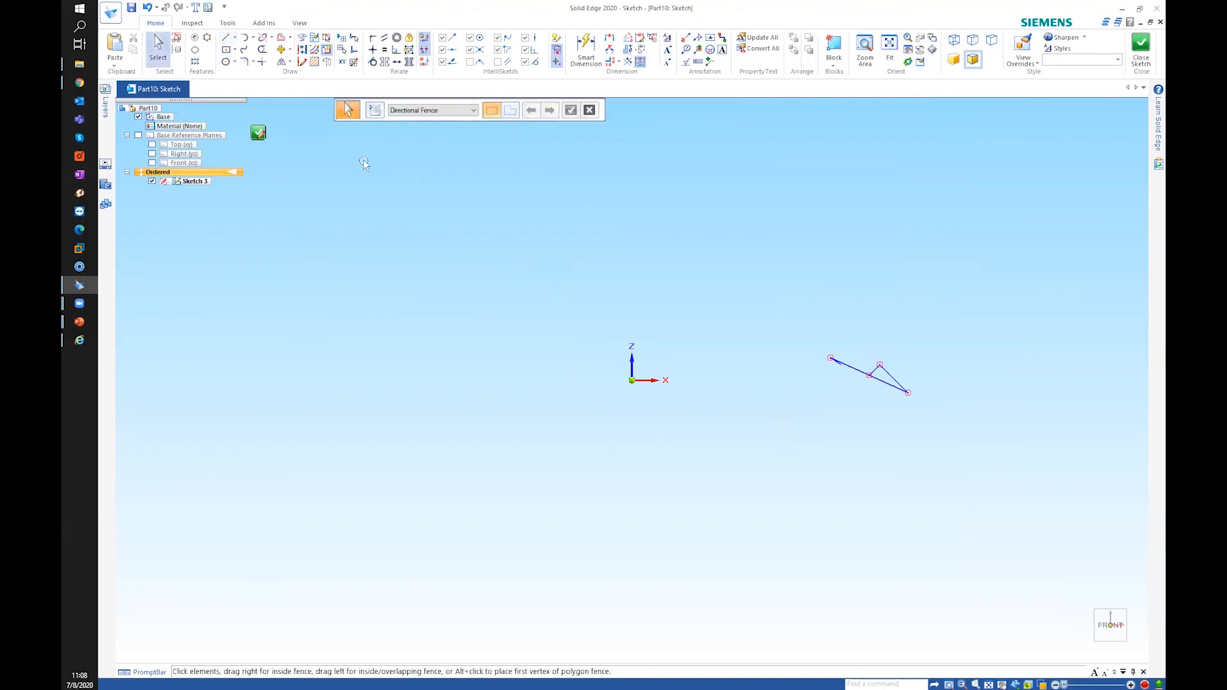
# Shift the whole line chain freehand toward negative X, and use Move to place its inner vertex on the origin
pyautogui.moveTo(724, 249); pyautogui.dragTo(982, 491)
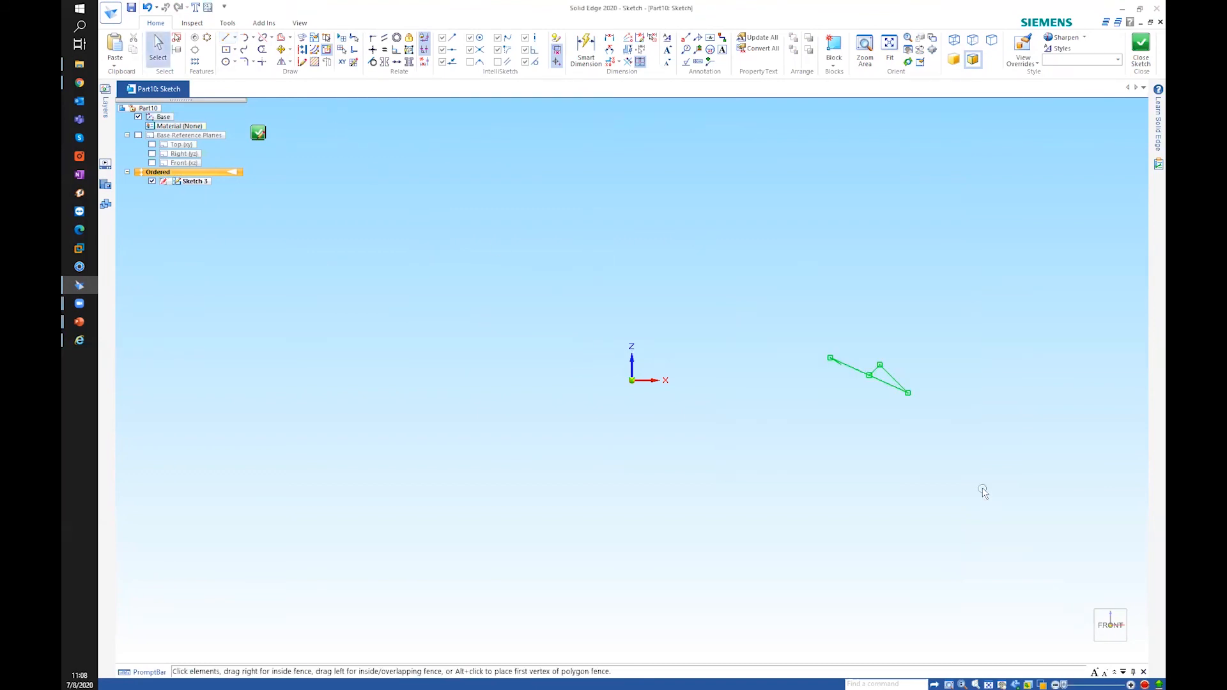
pyautogui.moveTo(885, 383)
pyautogui.mouseDown()
pyautogui.moveTo(759, 371)
pyautogui.moveTo(608, 290)
pyautogui.moveTo(828, 345)
pyautogui.moveTo(813, 329)
pyautogui.mouseUp()
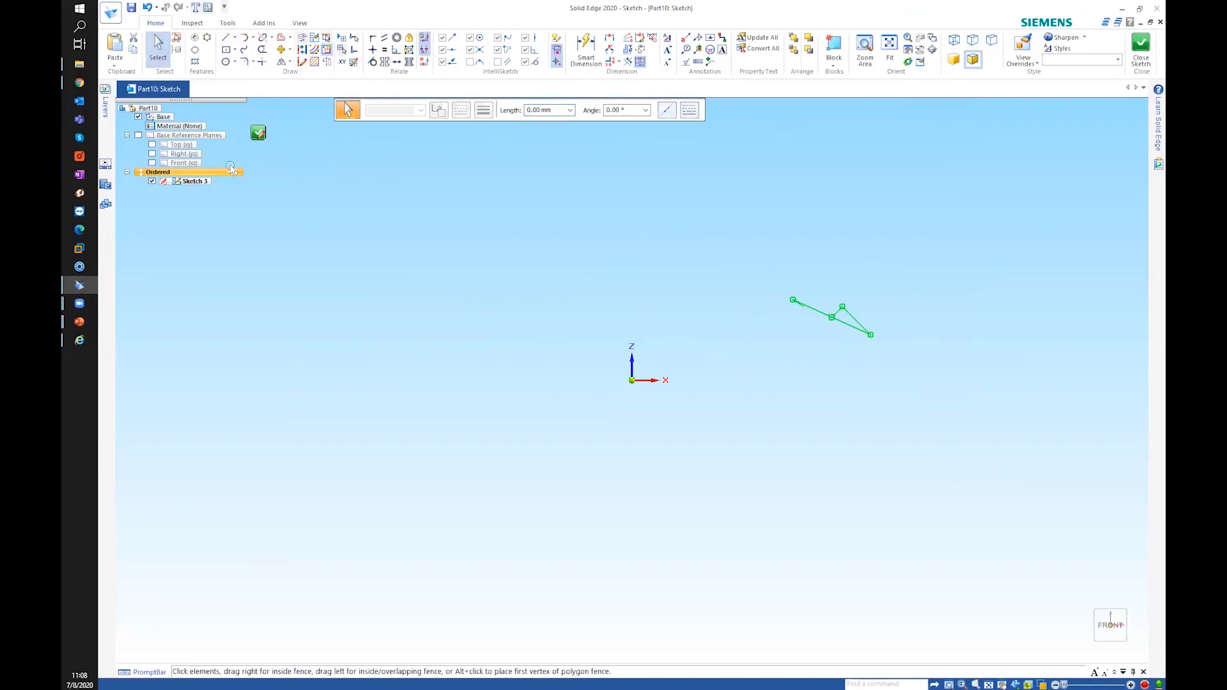
pyautogui.click(290, 51)
pyautogui.click(304, 69)
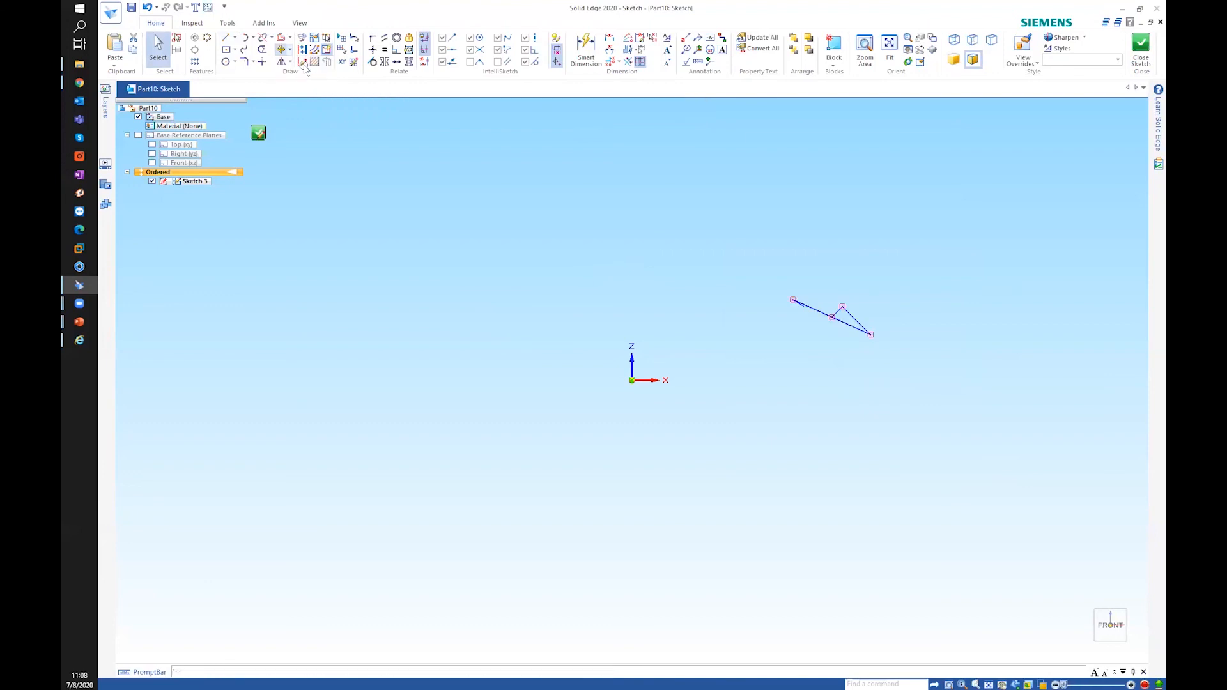
pyautogui.click(303, 64)
pyautogui.click(831, 316)
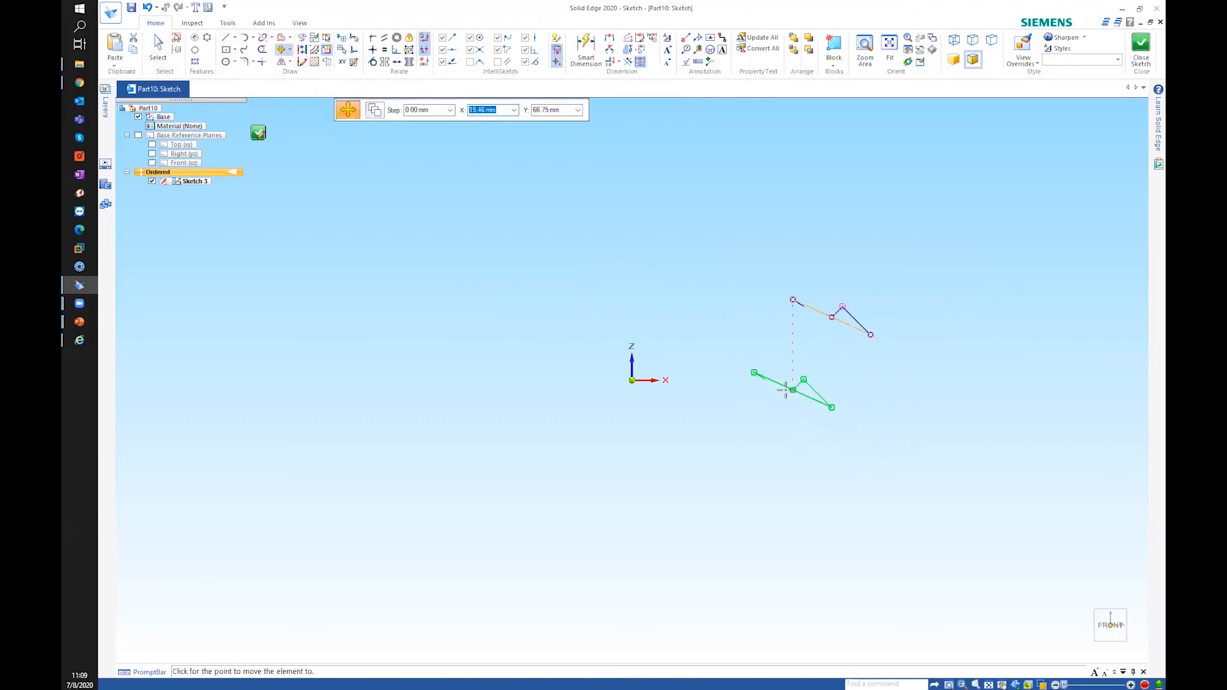
pyautogui.click(632, 380)
pyautogui.press('Escape')
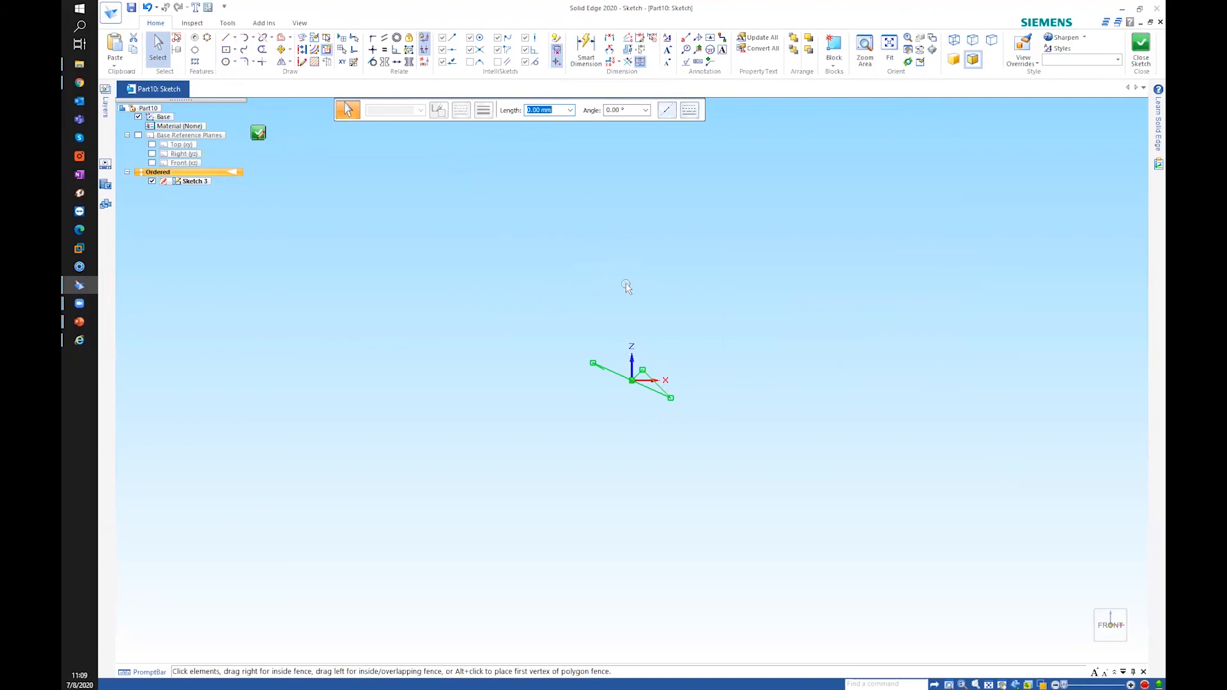
# Dimension the angle between the long line and the Z axis
pyautogui.click(609, 52)
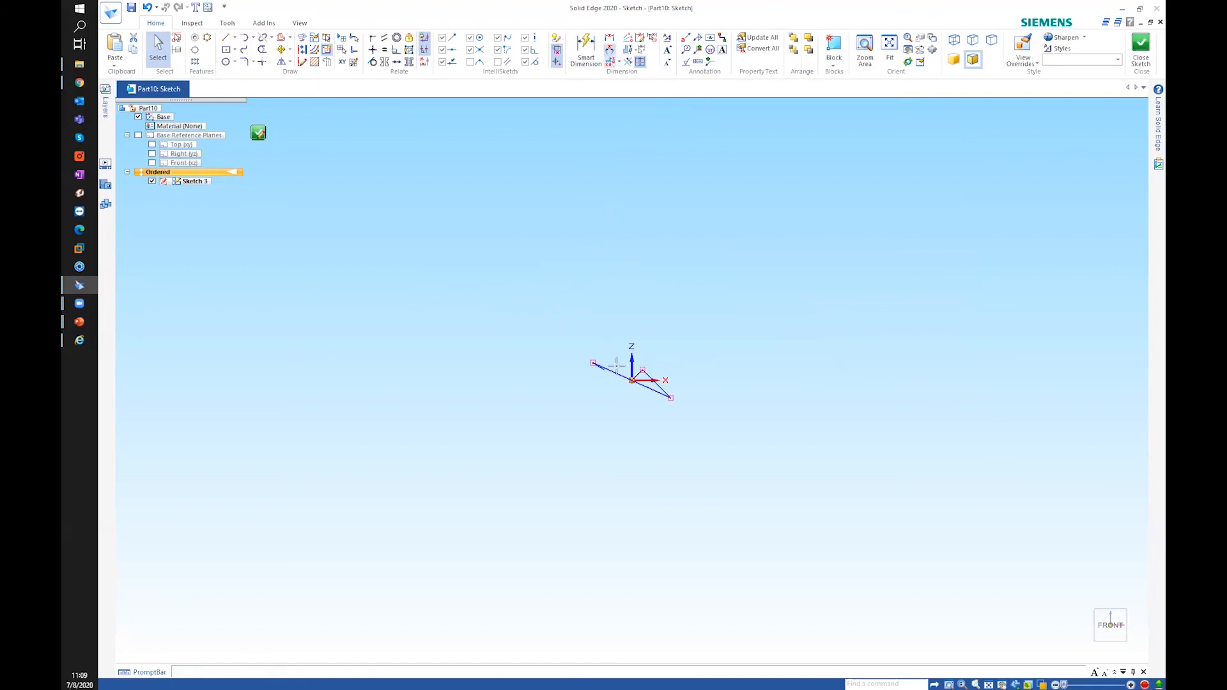
pyautogui.click(613, 371)
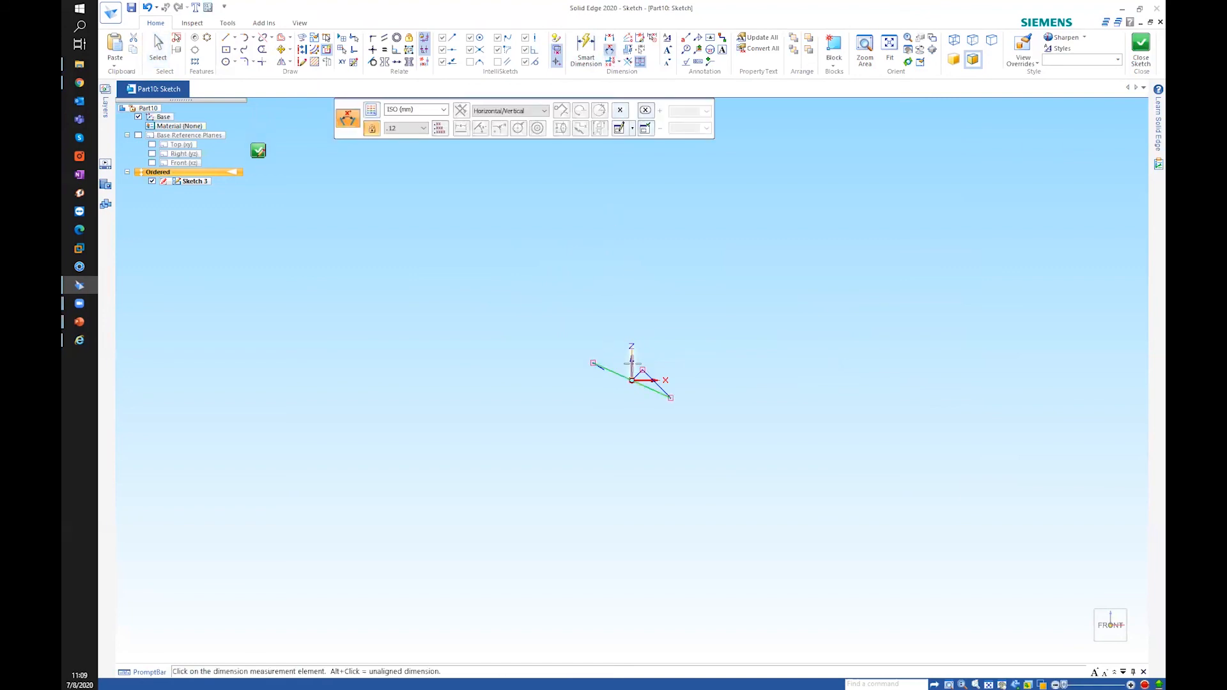
pyautogui.click(631, 362)
pyautogui.click(595, 297)
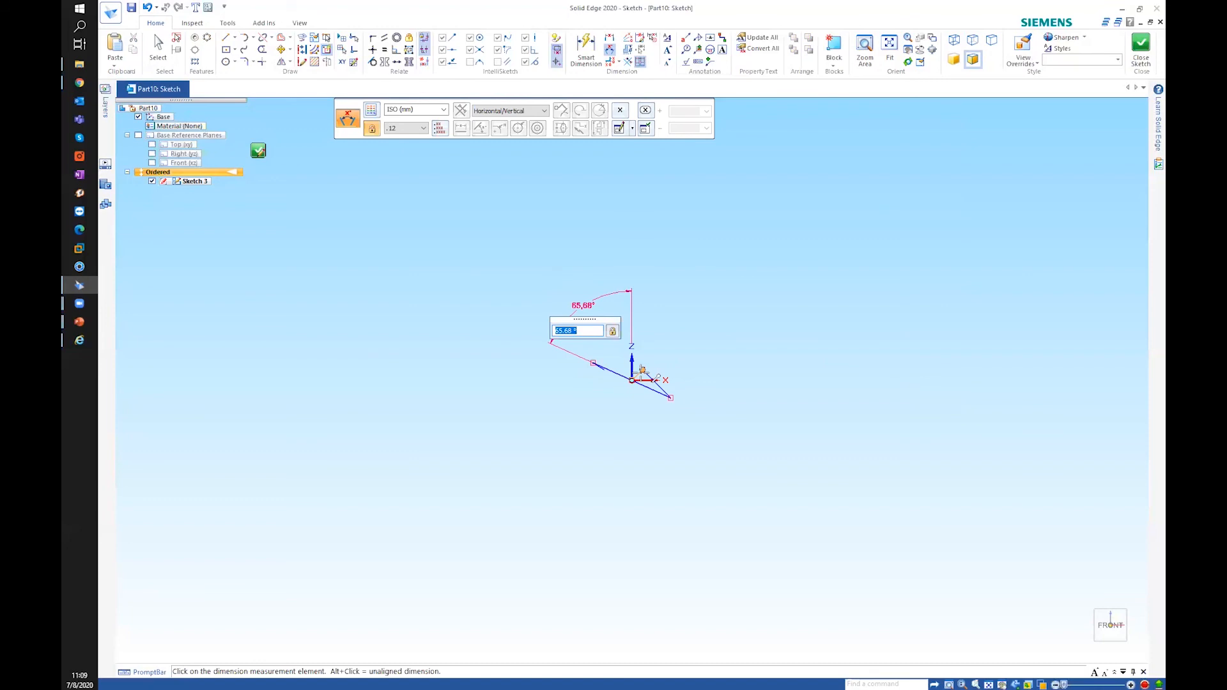
pyautogui.press('Escape')
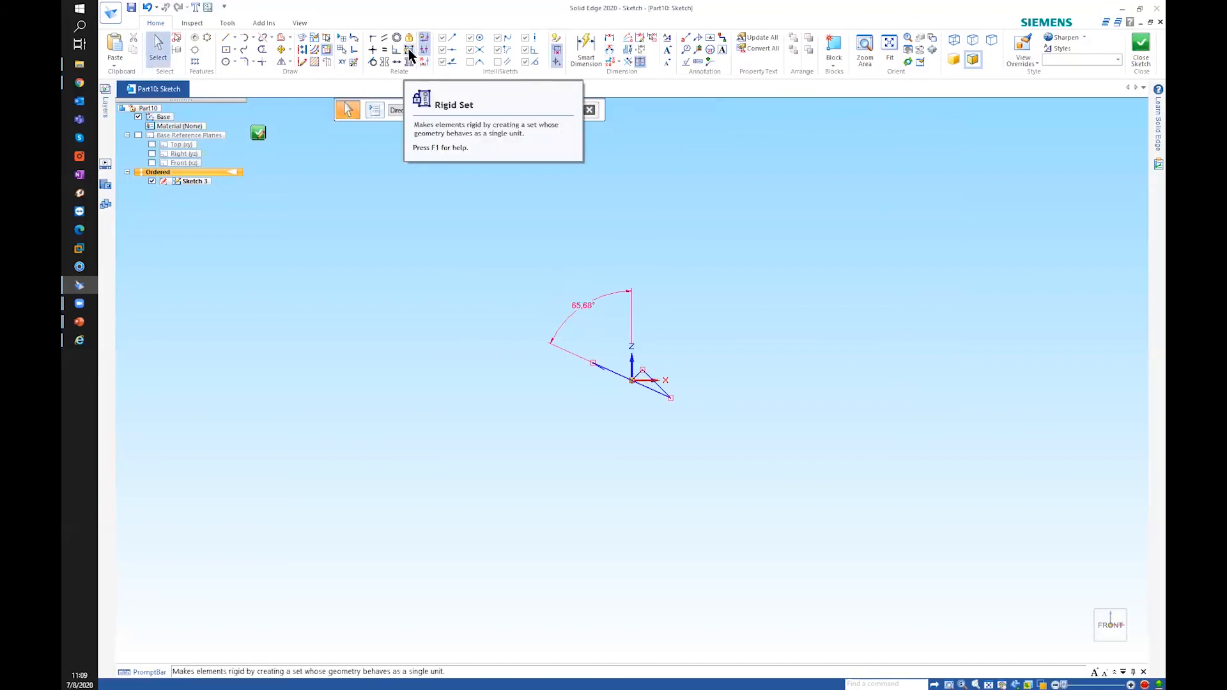
# Apply a Rigid Set to all the lines of the profile
pyautogui.click(409, 55)
pyautogui.moveTo(574, 323); pyautogui.dragTo(718, 422)
pyautogui.rightClick(724, 311)
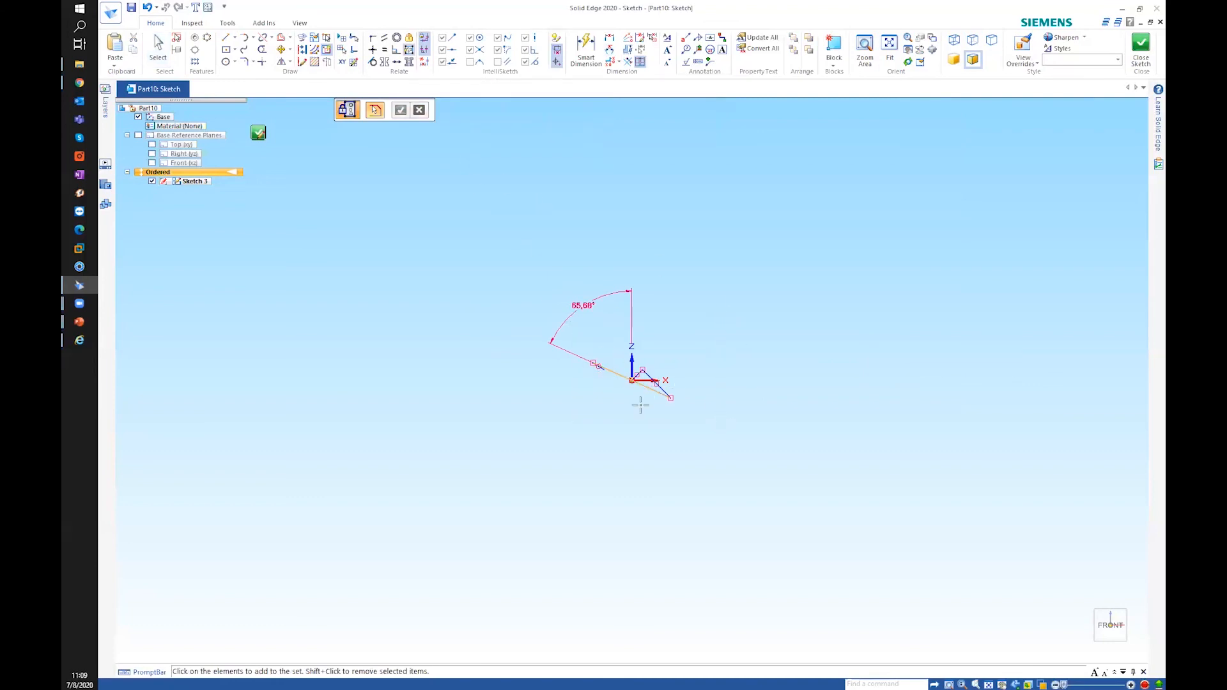
pyautogui.rightClick(555, 418)
pyautogui.click(539, 383)
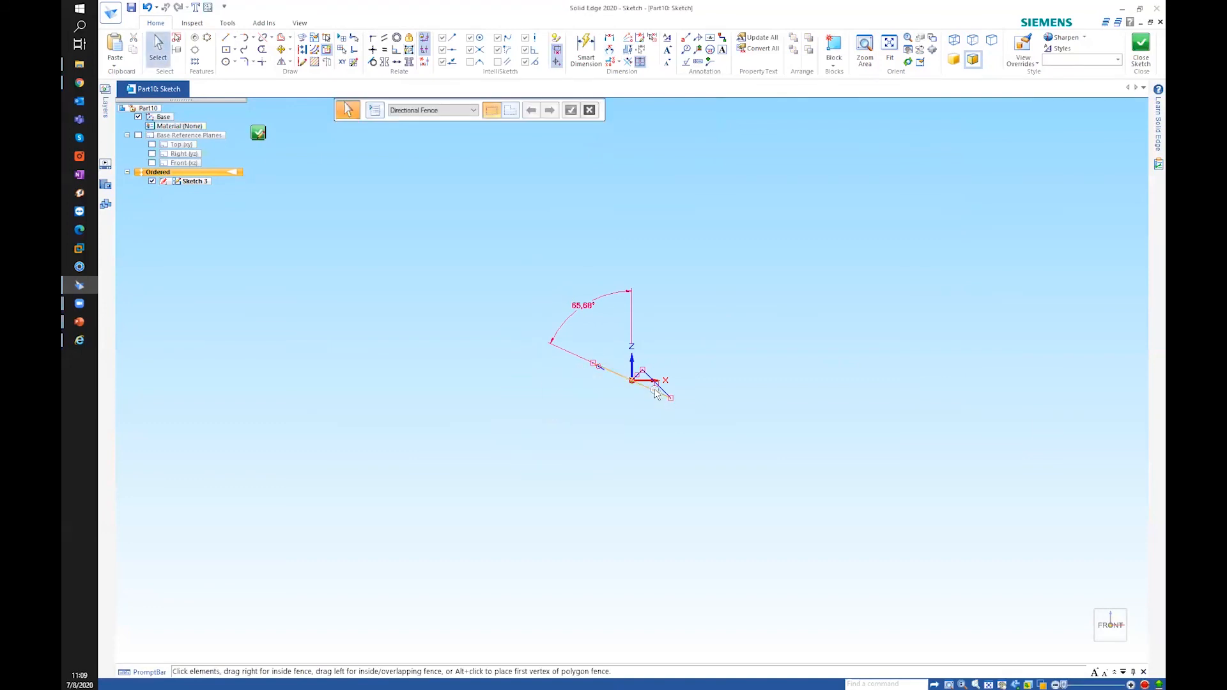
# Try to pull the rigid profile by its lower end vertex, and delete the angle dimension to the Z axis
pyautogui.click(671, 397)
pyautogui.click(670, 398)
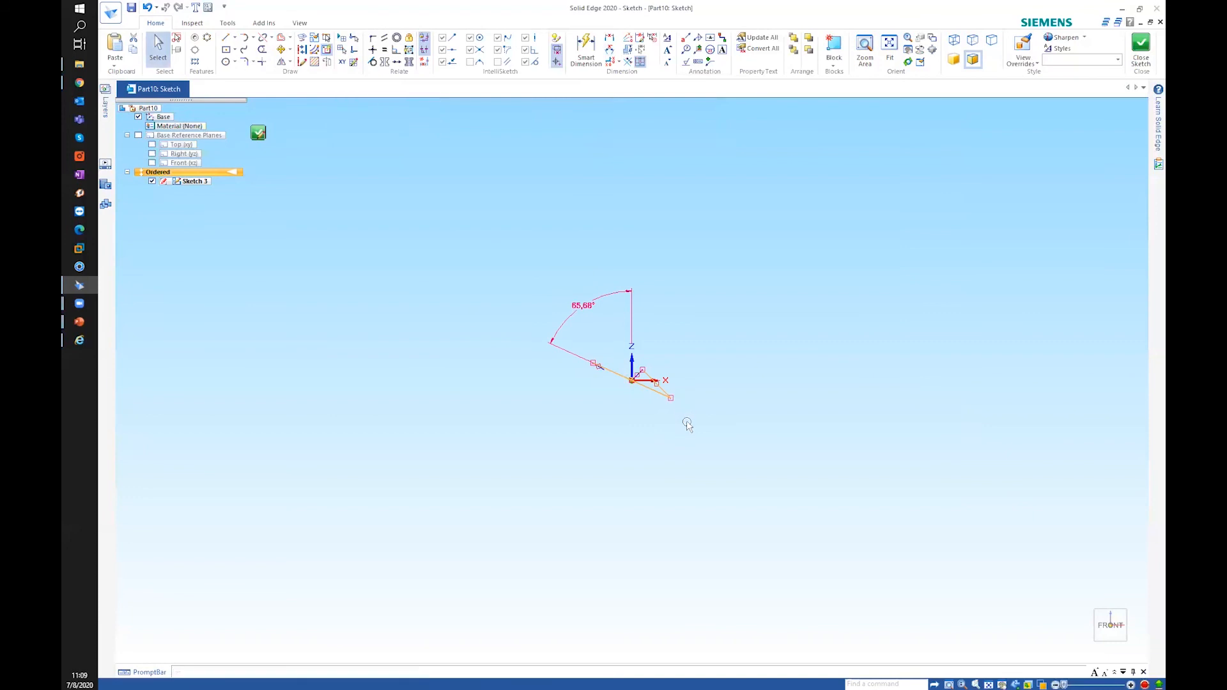
pyautogui.click(608, 374)
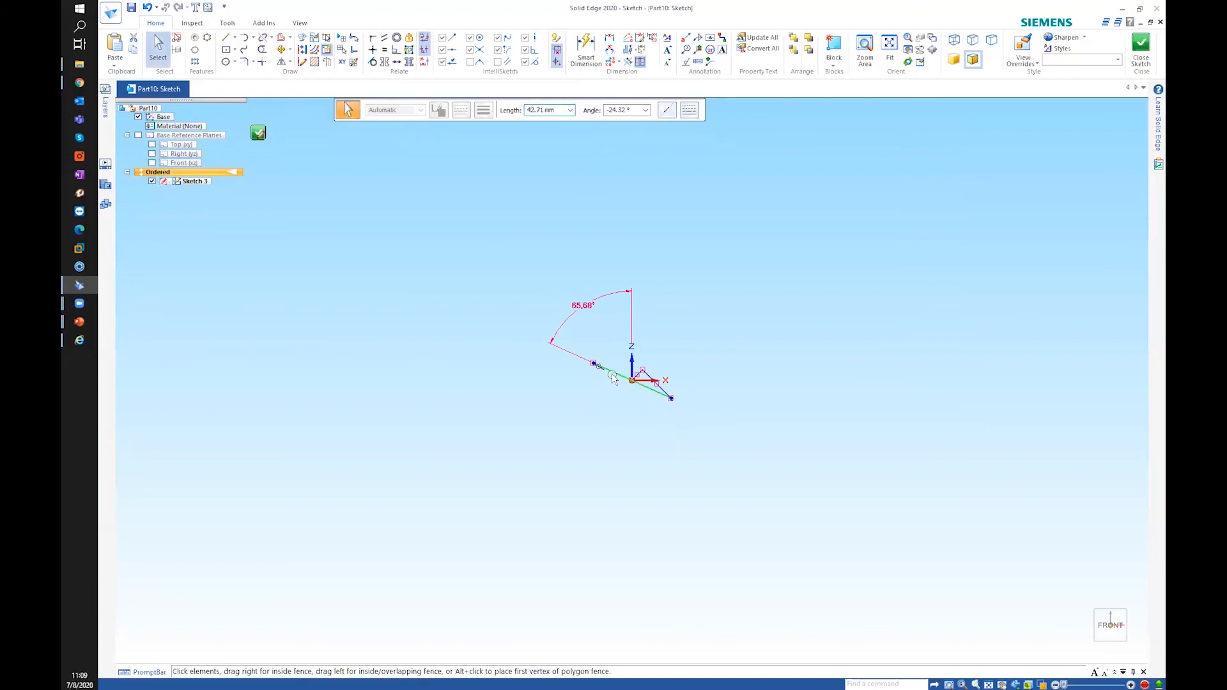
pyautogui.click(583, 308)
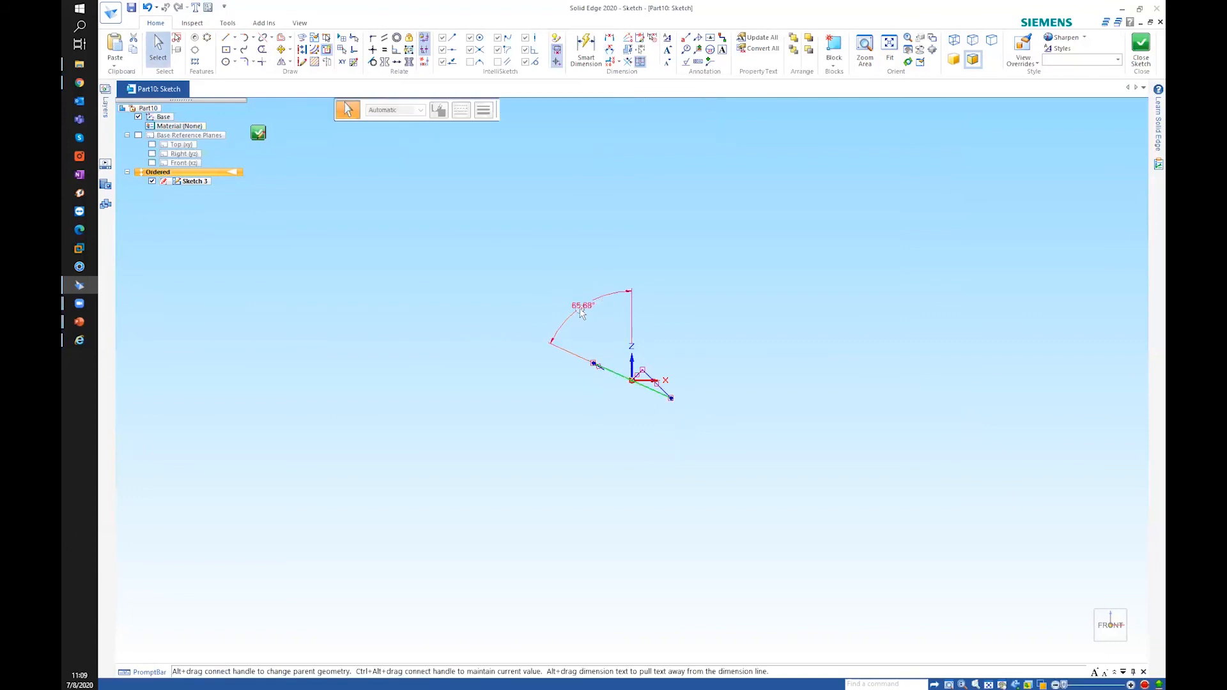
pyautogui.press('Delete')
# Drag the rigid profile below the origin by its long line, and pull it toward negative X by its lower end vertex
pyautogui.click(611, 370)
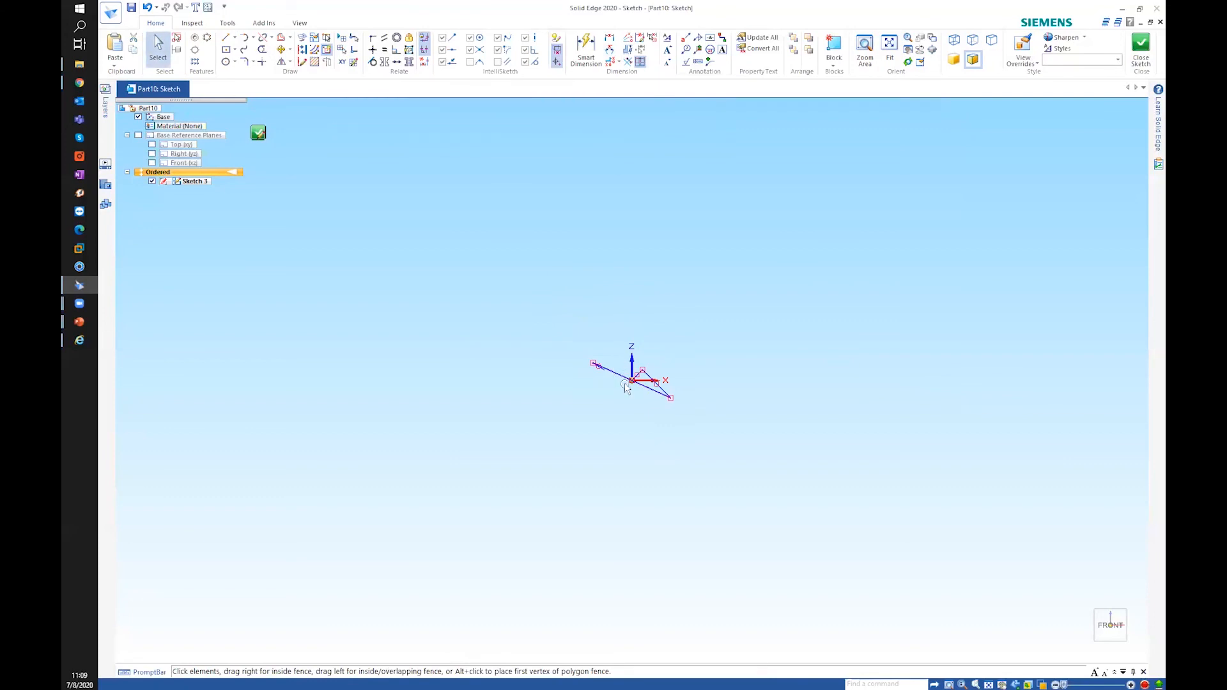
pyautogui.click(612, 372)
pyautogui.moveTo(615, 381); pyautogui.dragTo(571, 483)
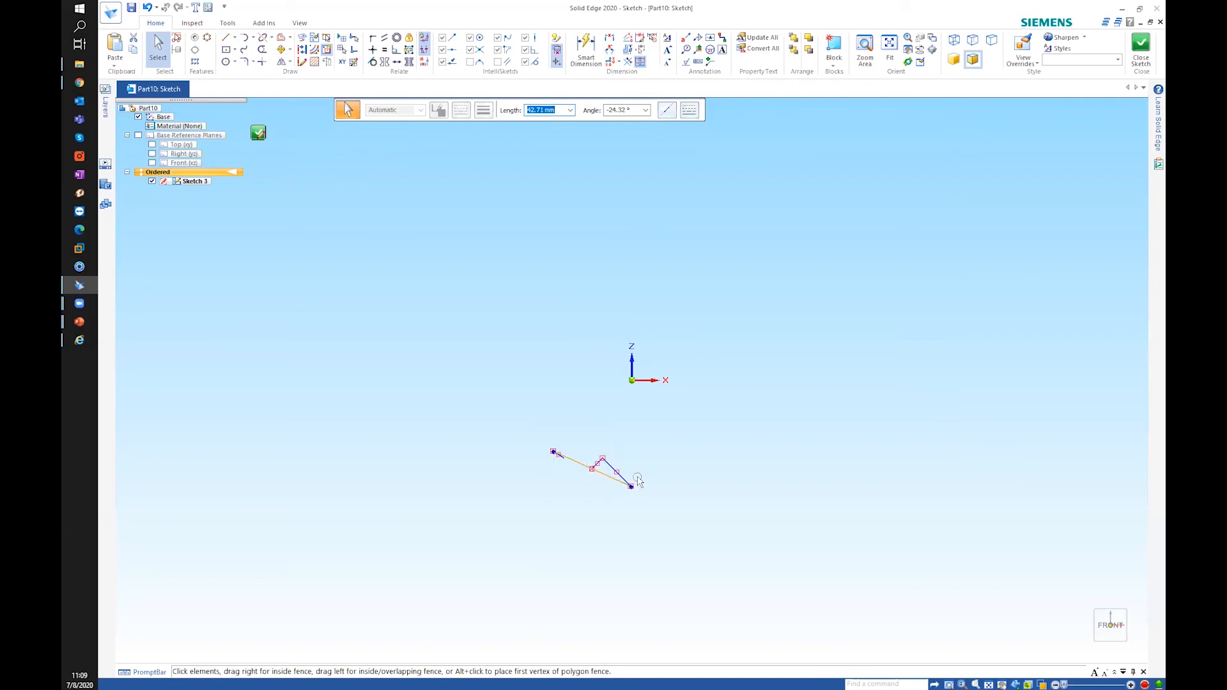
pyautogui.scroll(3, 598, 477)
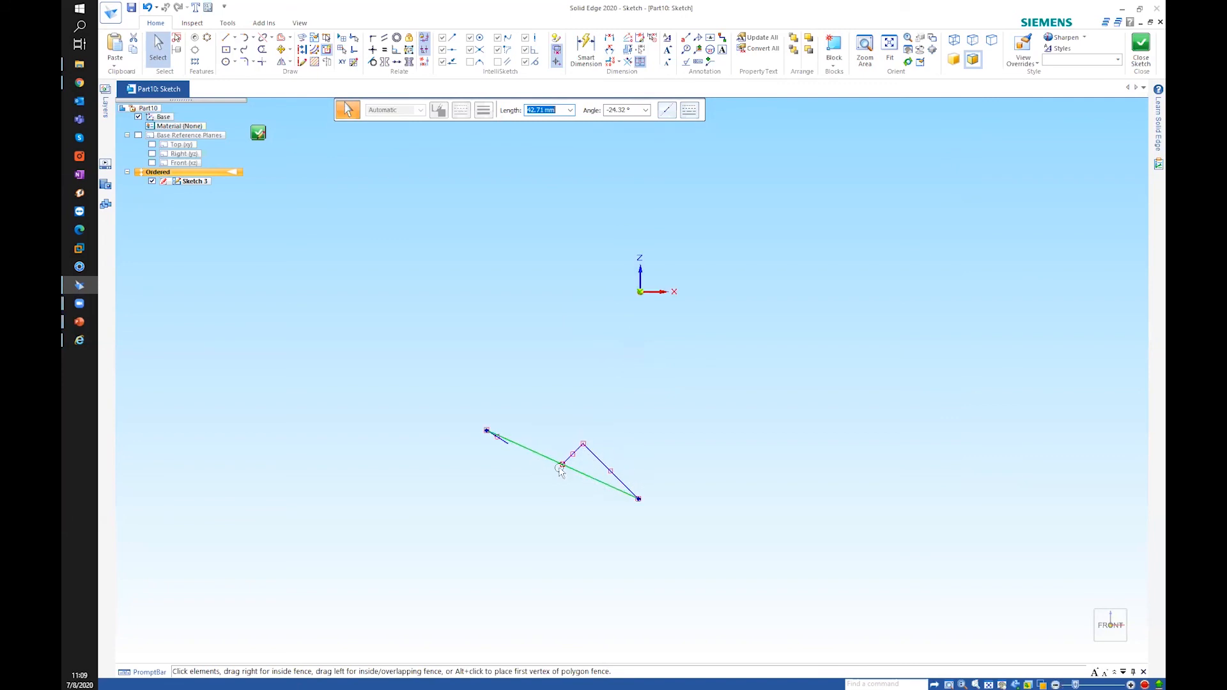
pyautogui.click(563, 382)
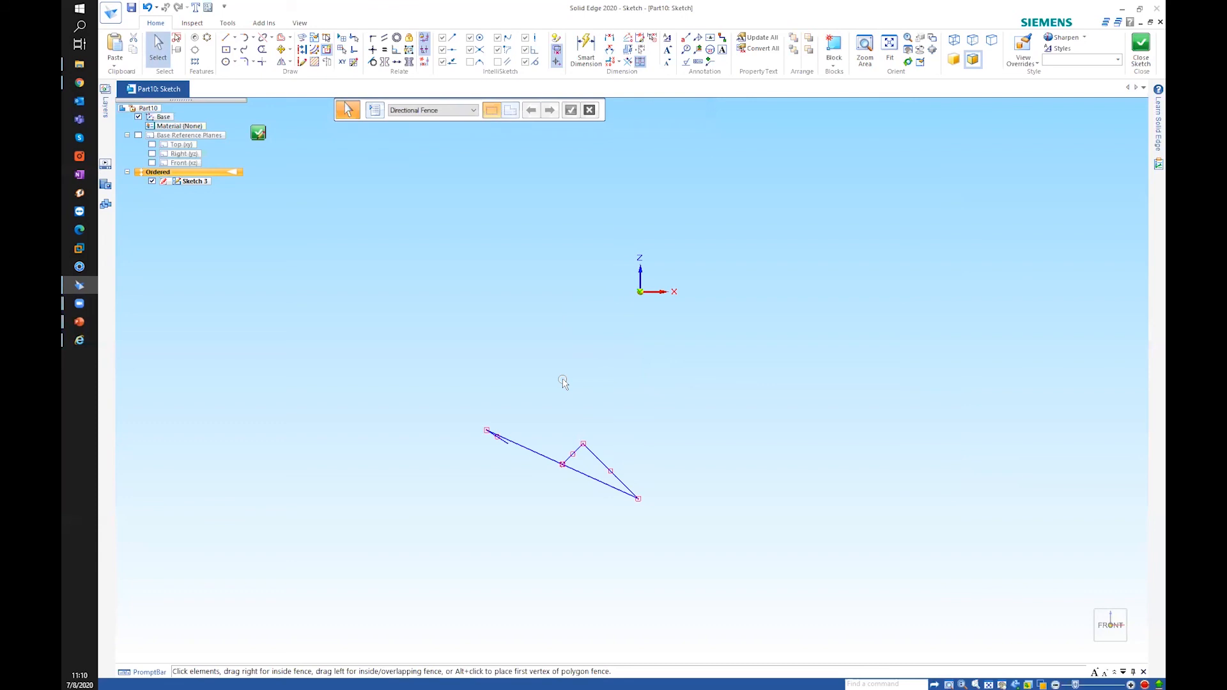
pyautogui.click(592, 478)
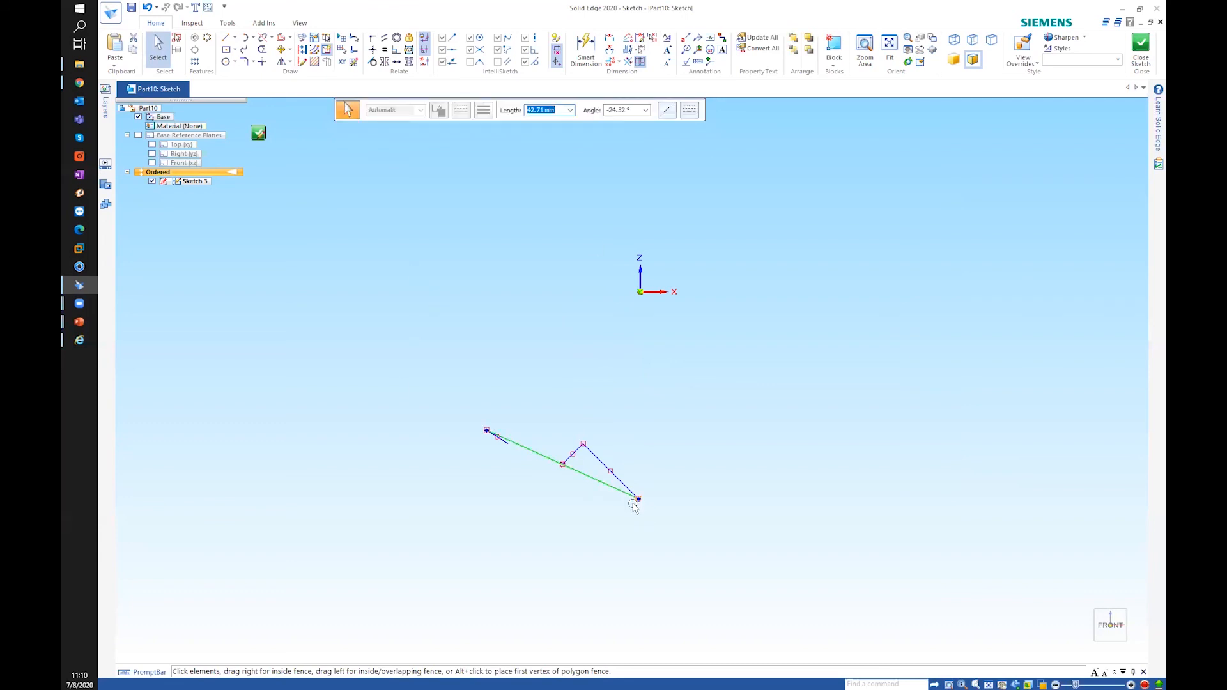
pyautogui.moveTo(636, 502)
pyautogui.mouseDown()
pyautogui.moveTo(574, 543)
pyautogui.moveTo(587, 505)
pyautogui.mouseUp()
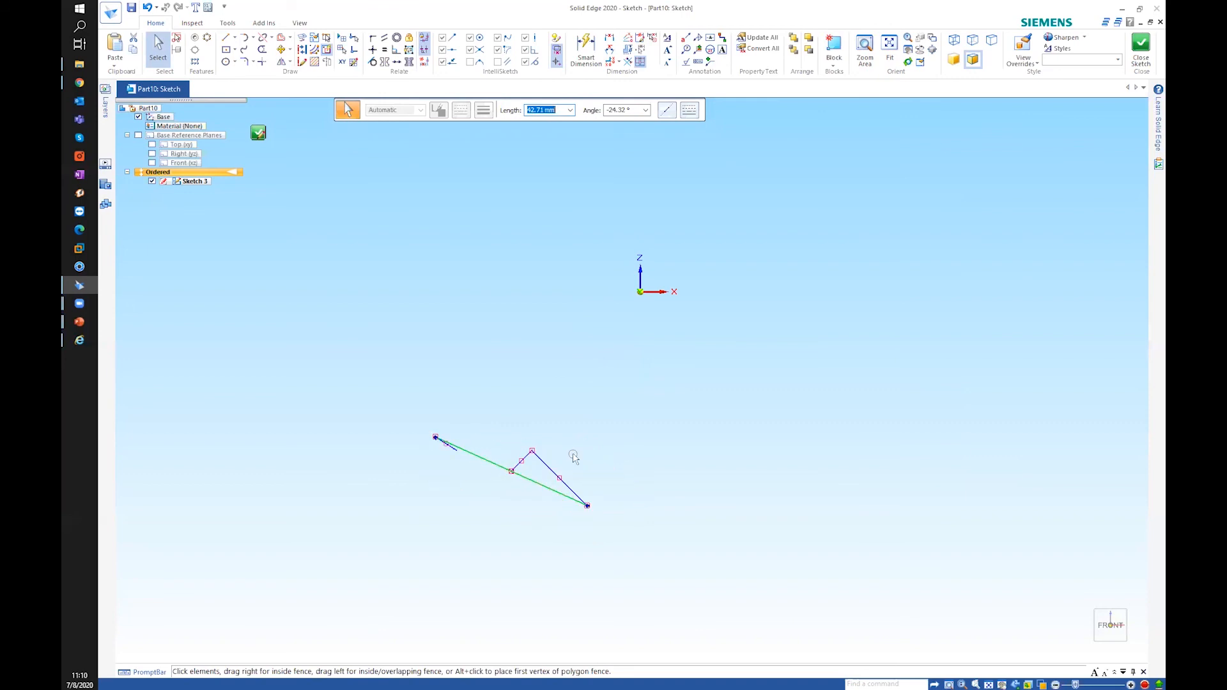
# Use Rotate on the long line about a point above the profile to place a rotated copy, and delete that copy
pyautogui.click(362, 227)
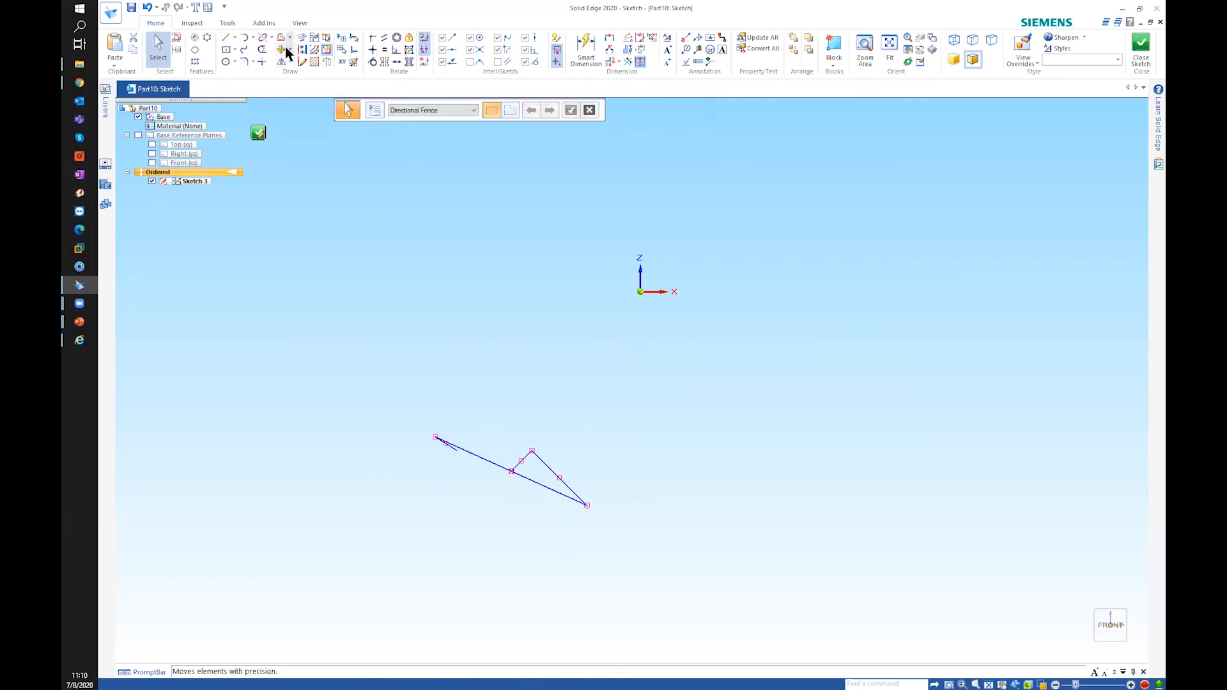
pyautogui.click(290, 50)
pyautogui.click(297, 76)
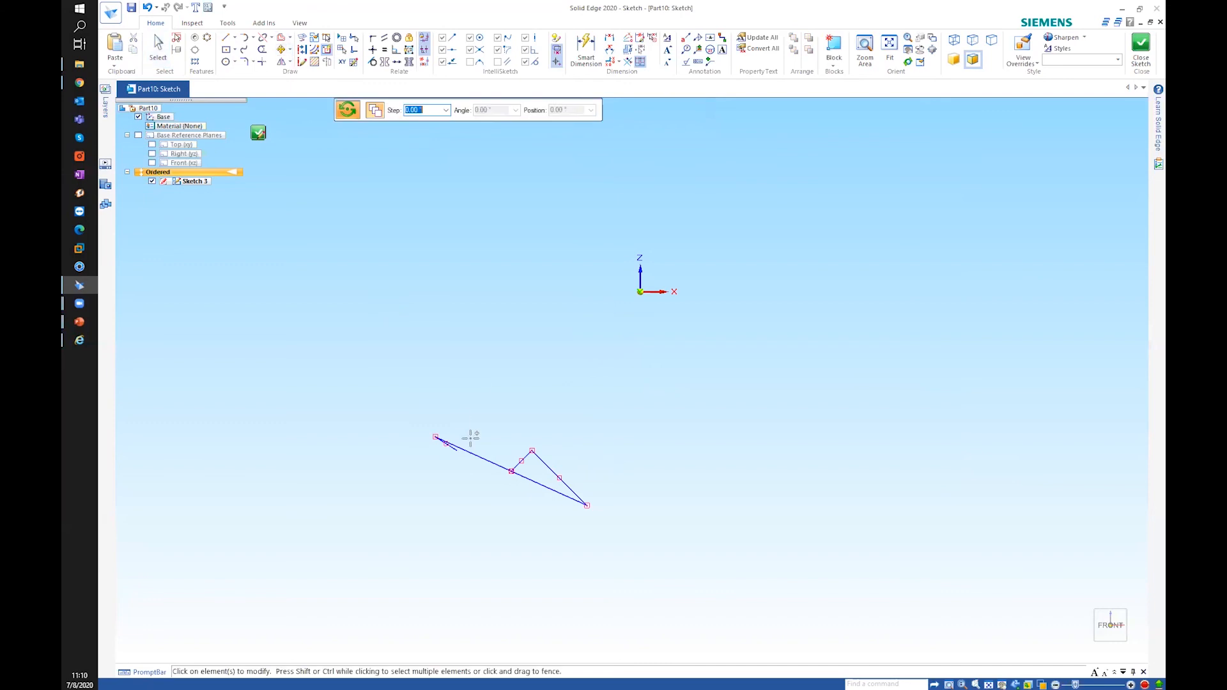
pyautogui.click(464, 449)
pyautogui.click(469, 376)
pyautogui.click(417, 400)
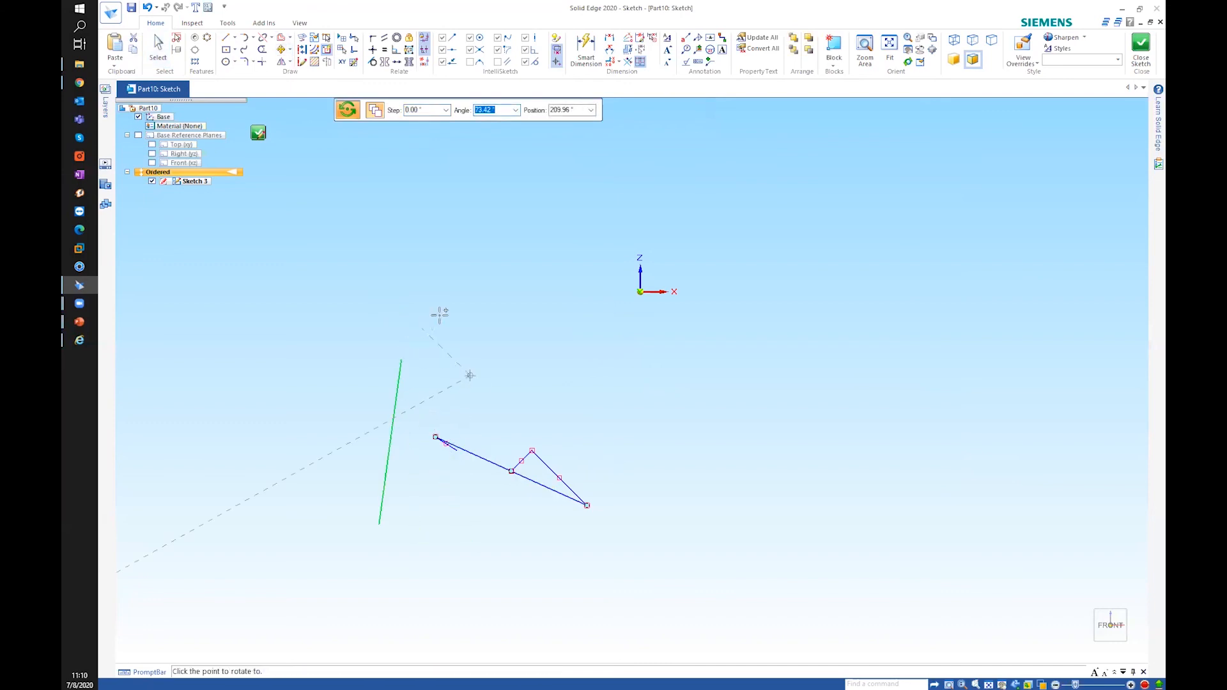
pyautogui.click(442, 313)
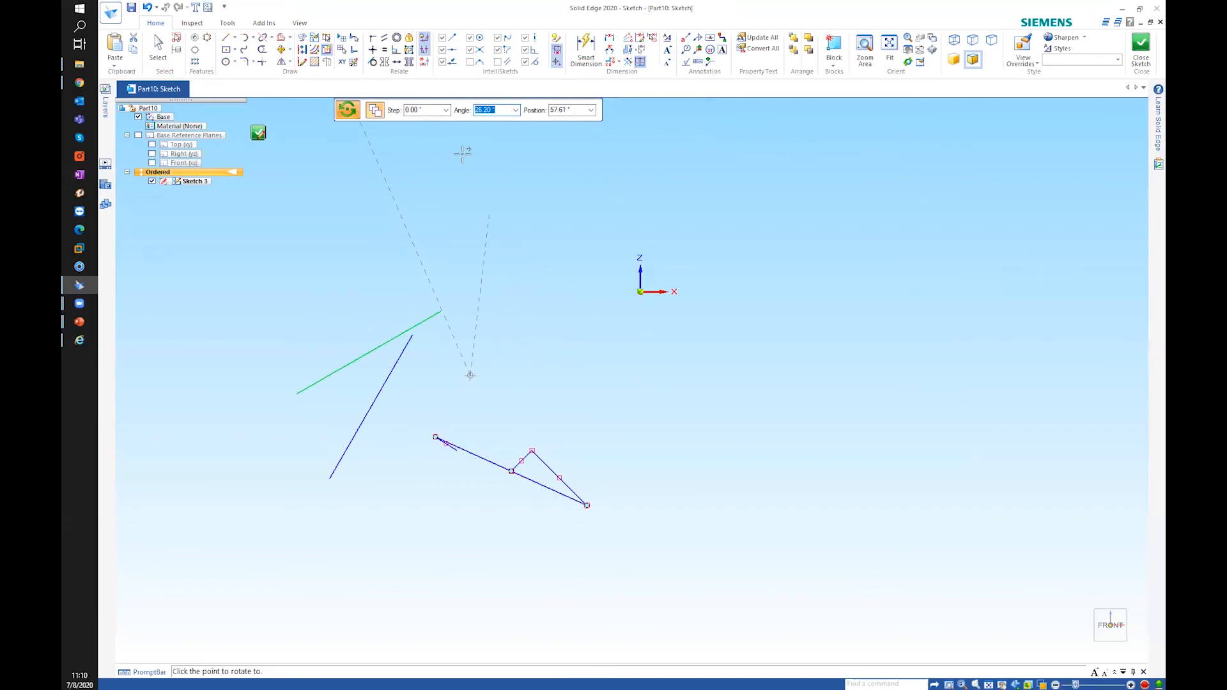
pyautogui.click(488, 269)
pyautogui.press('Escape')
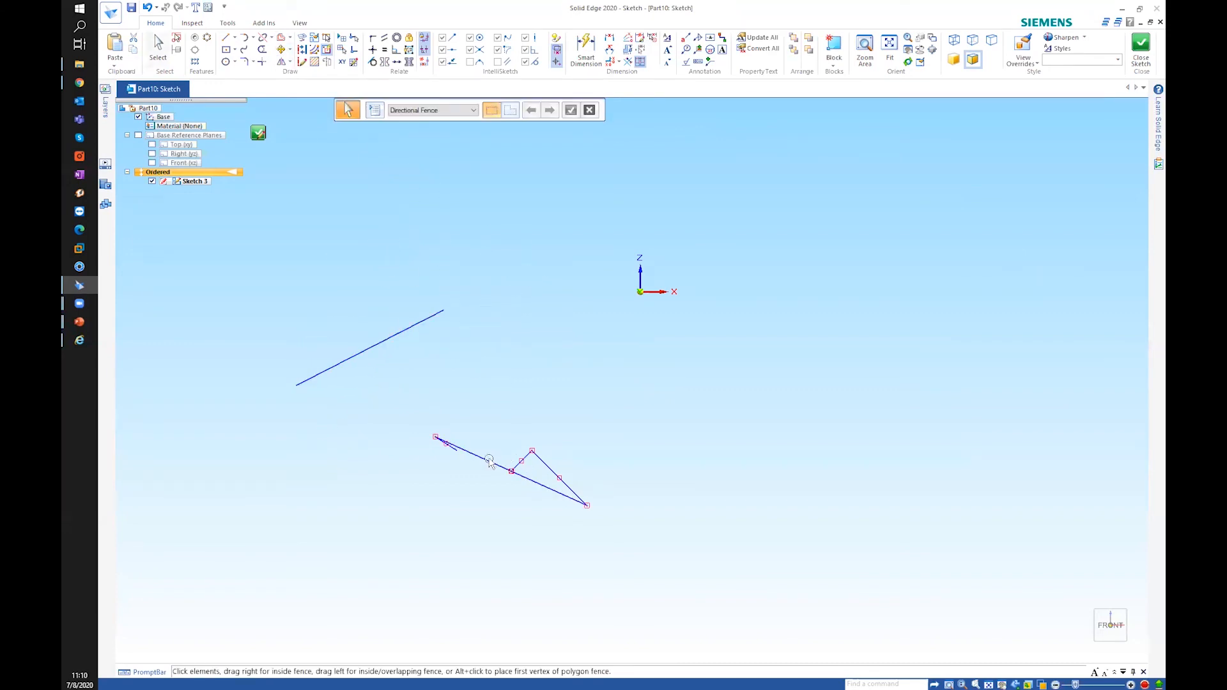
pyautogui.click(380, 350)
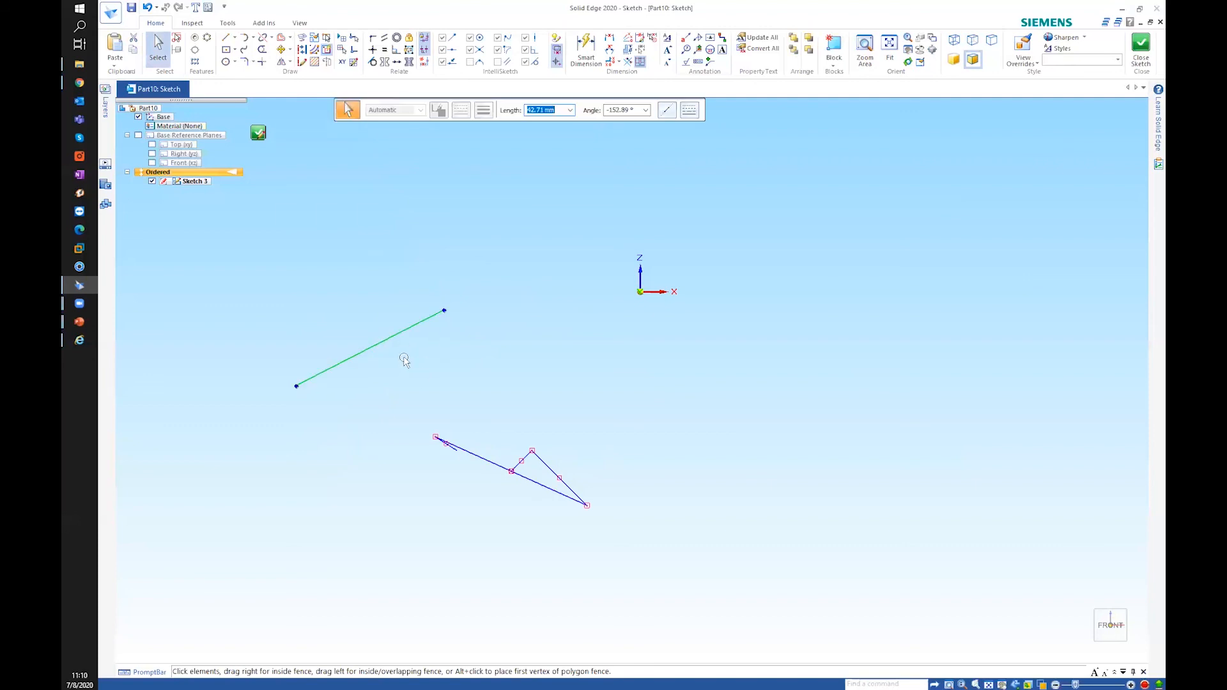
pyautogui.press('Delete')
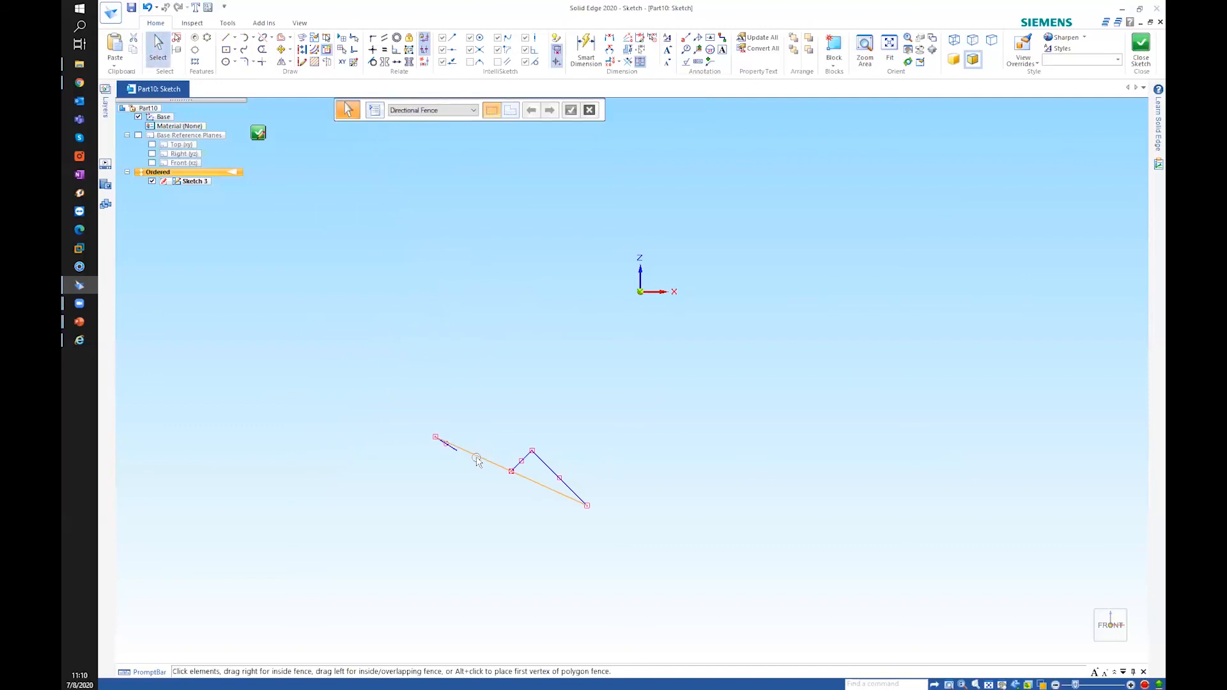